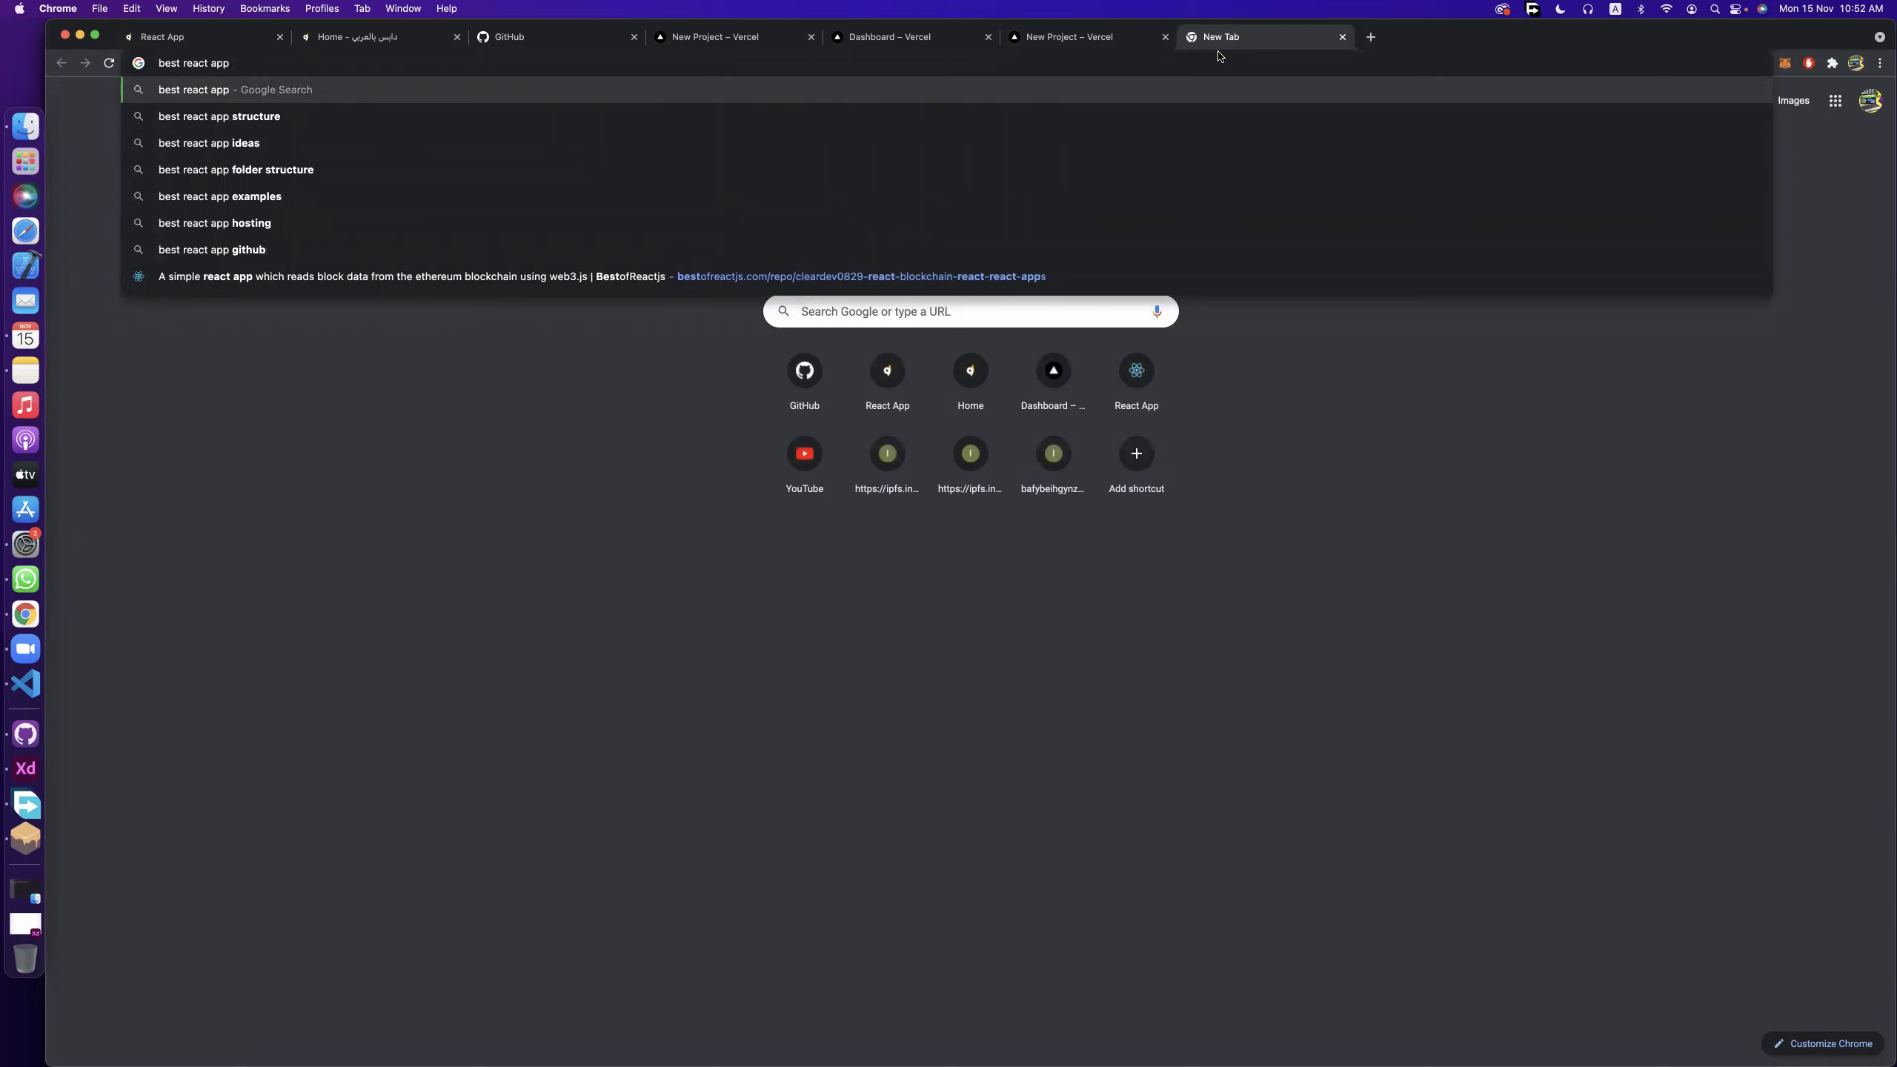
# Search Google for "best react app sever serves" and open the Back4App article on the best 10 backends for React in a new tab.
pyautogui.write('sev')
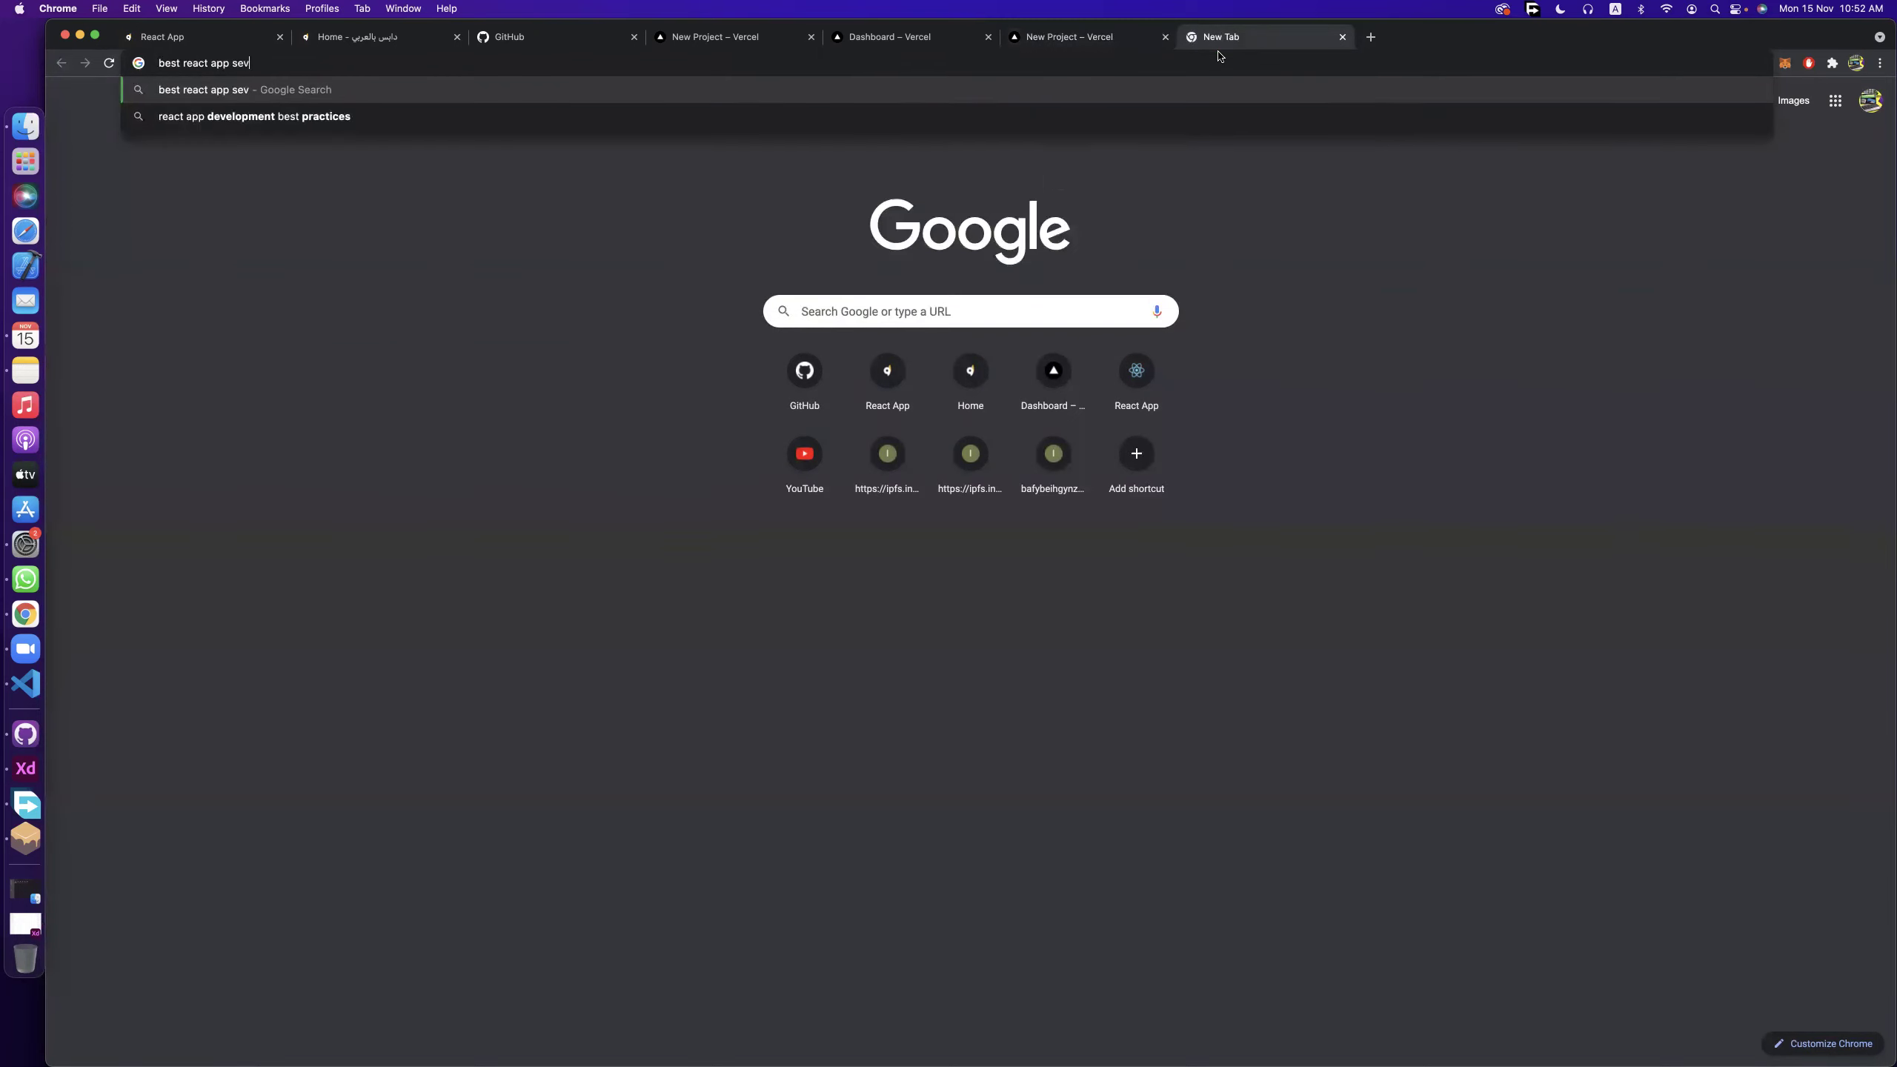
pyautogui.write('er serves')
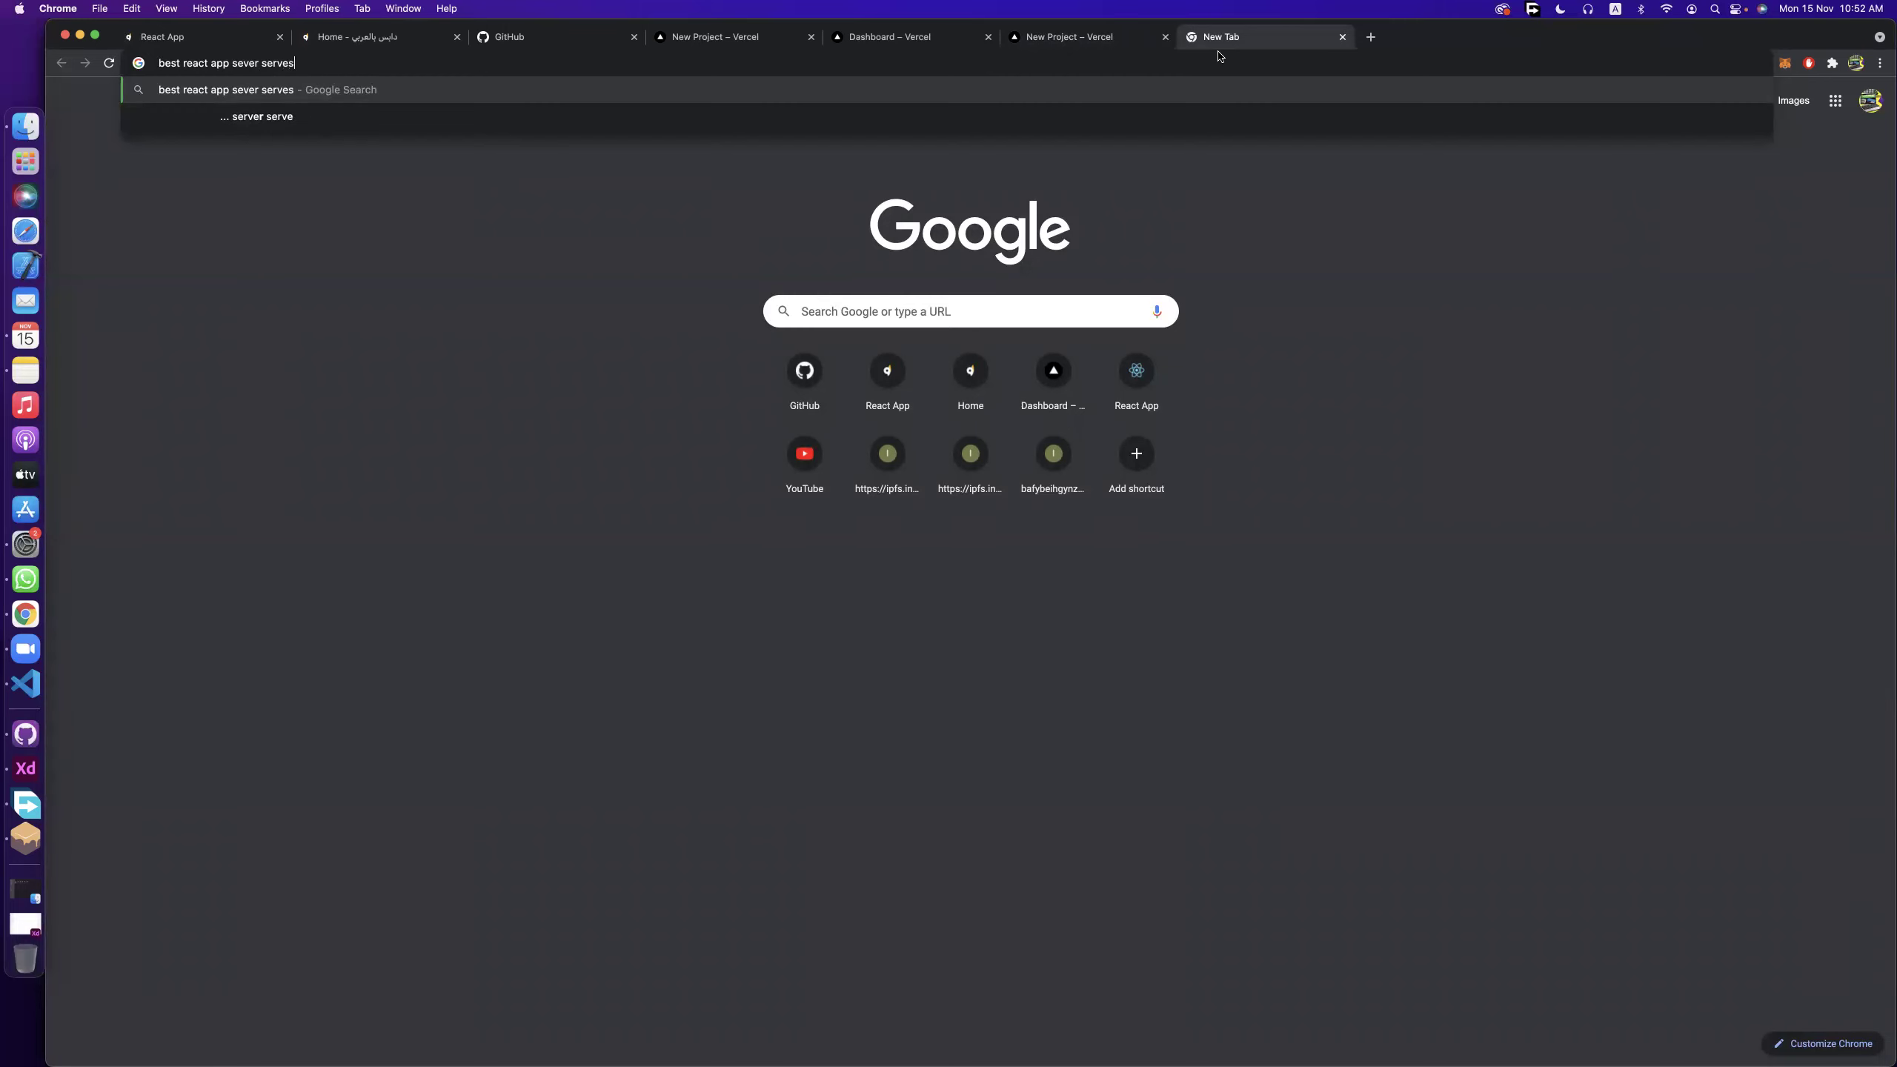
pyautogui.press('Return')
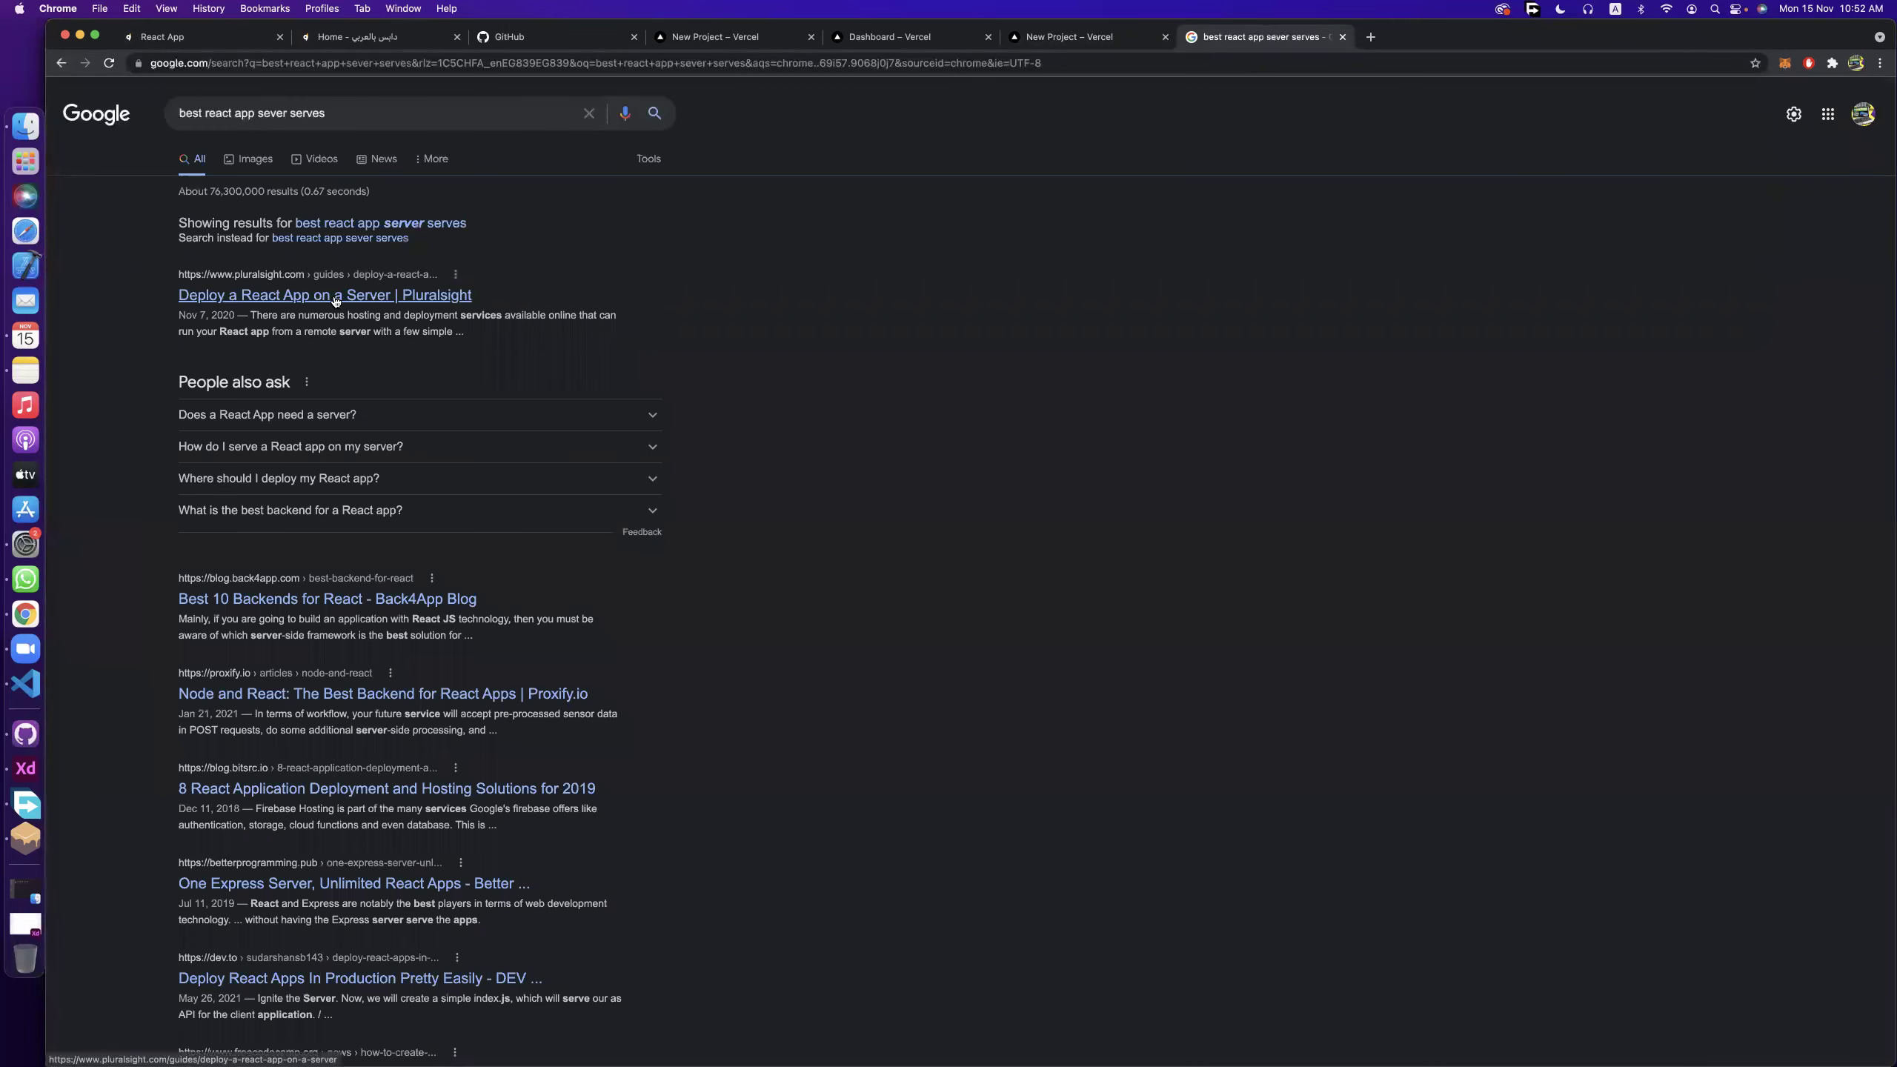
pyautogui.scroll(-4, 369, 374)
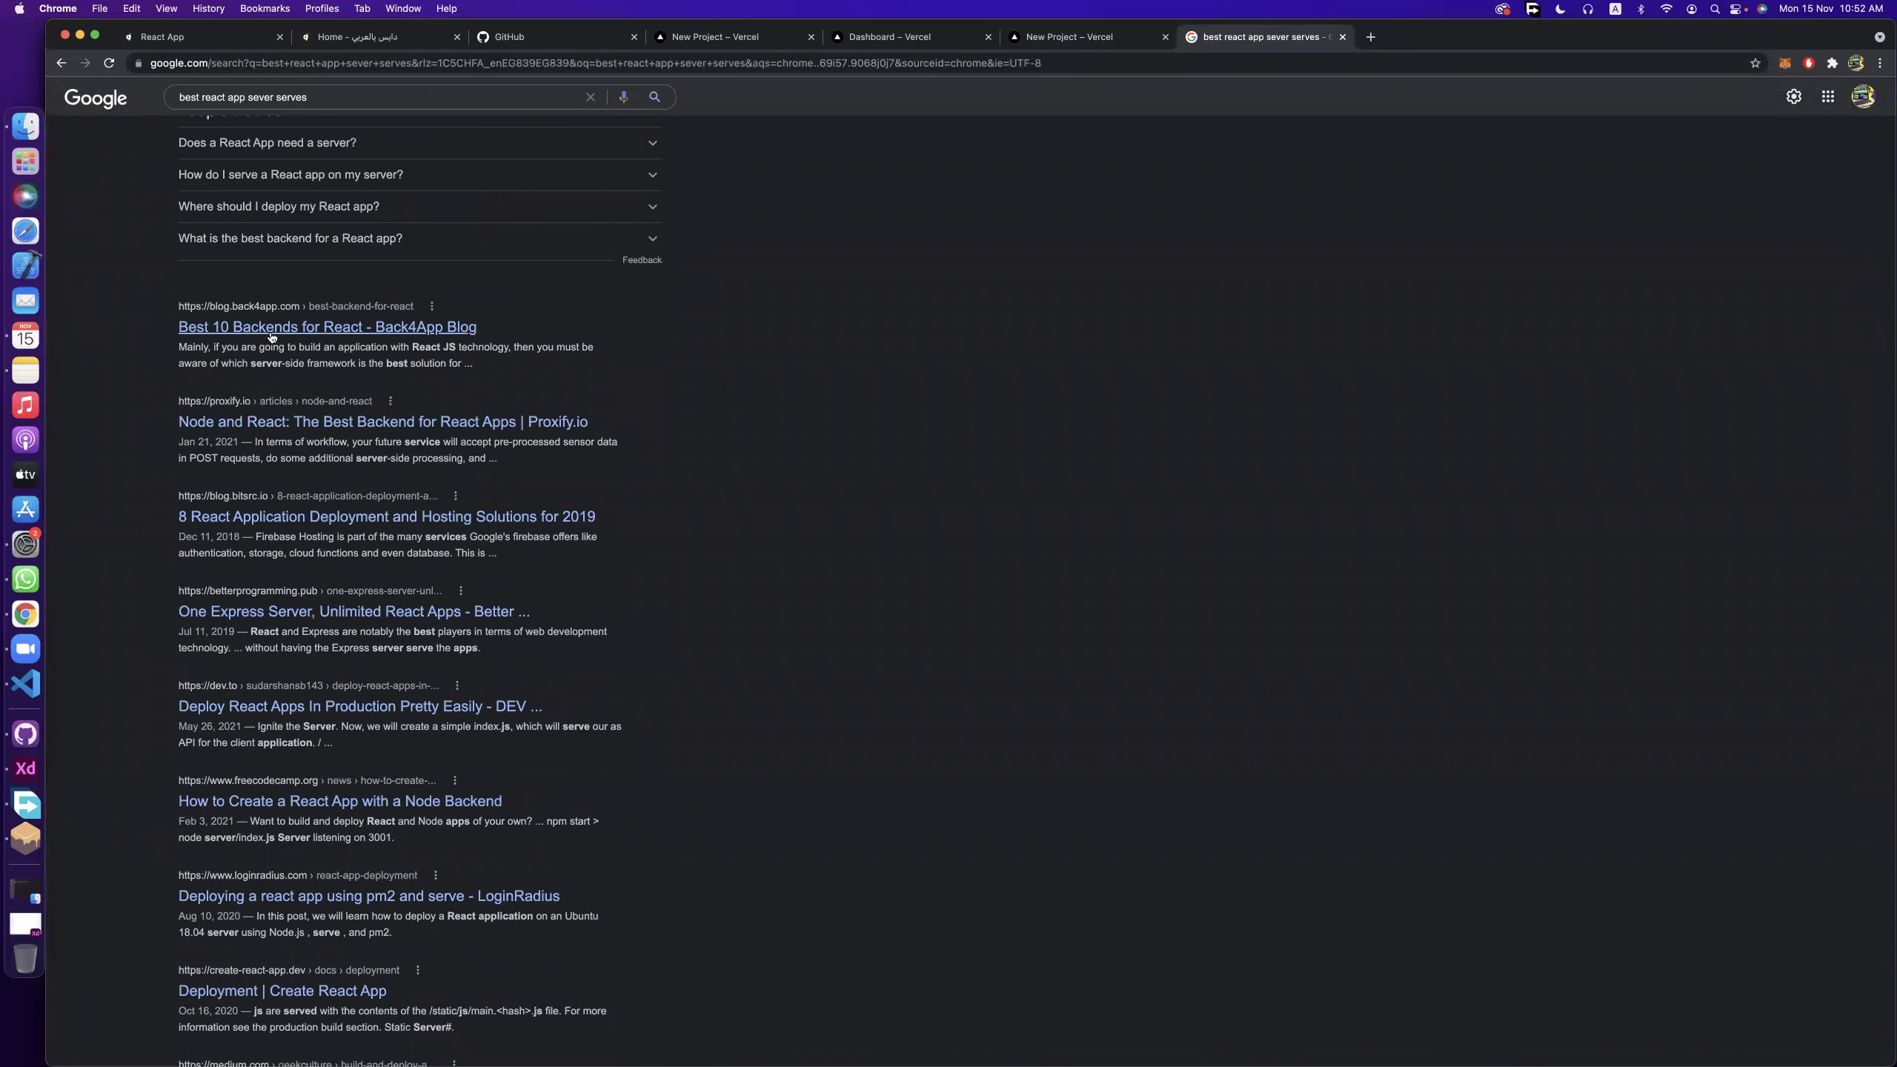
pyautogui.rightClick(272, 335)
pyautogui.click(335, 334)
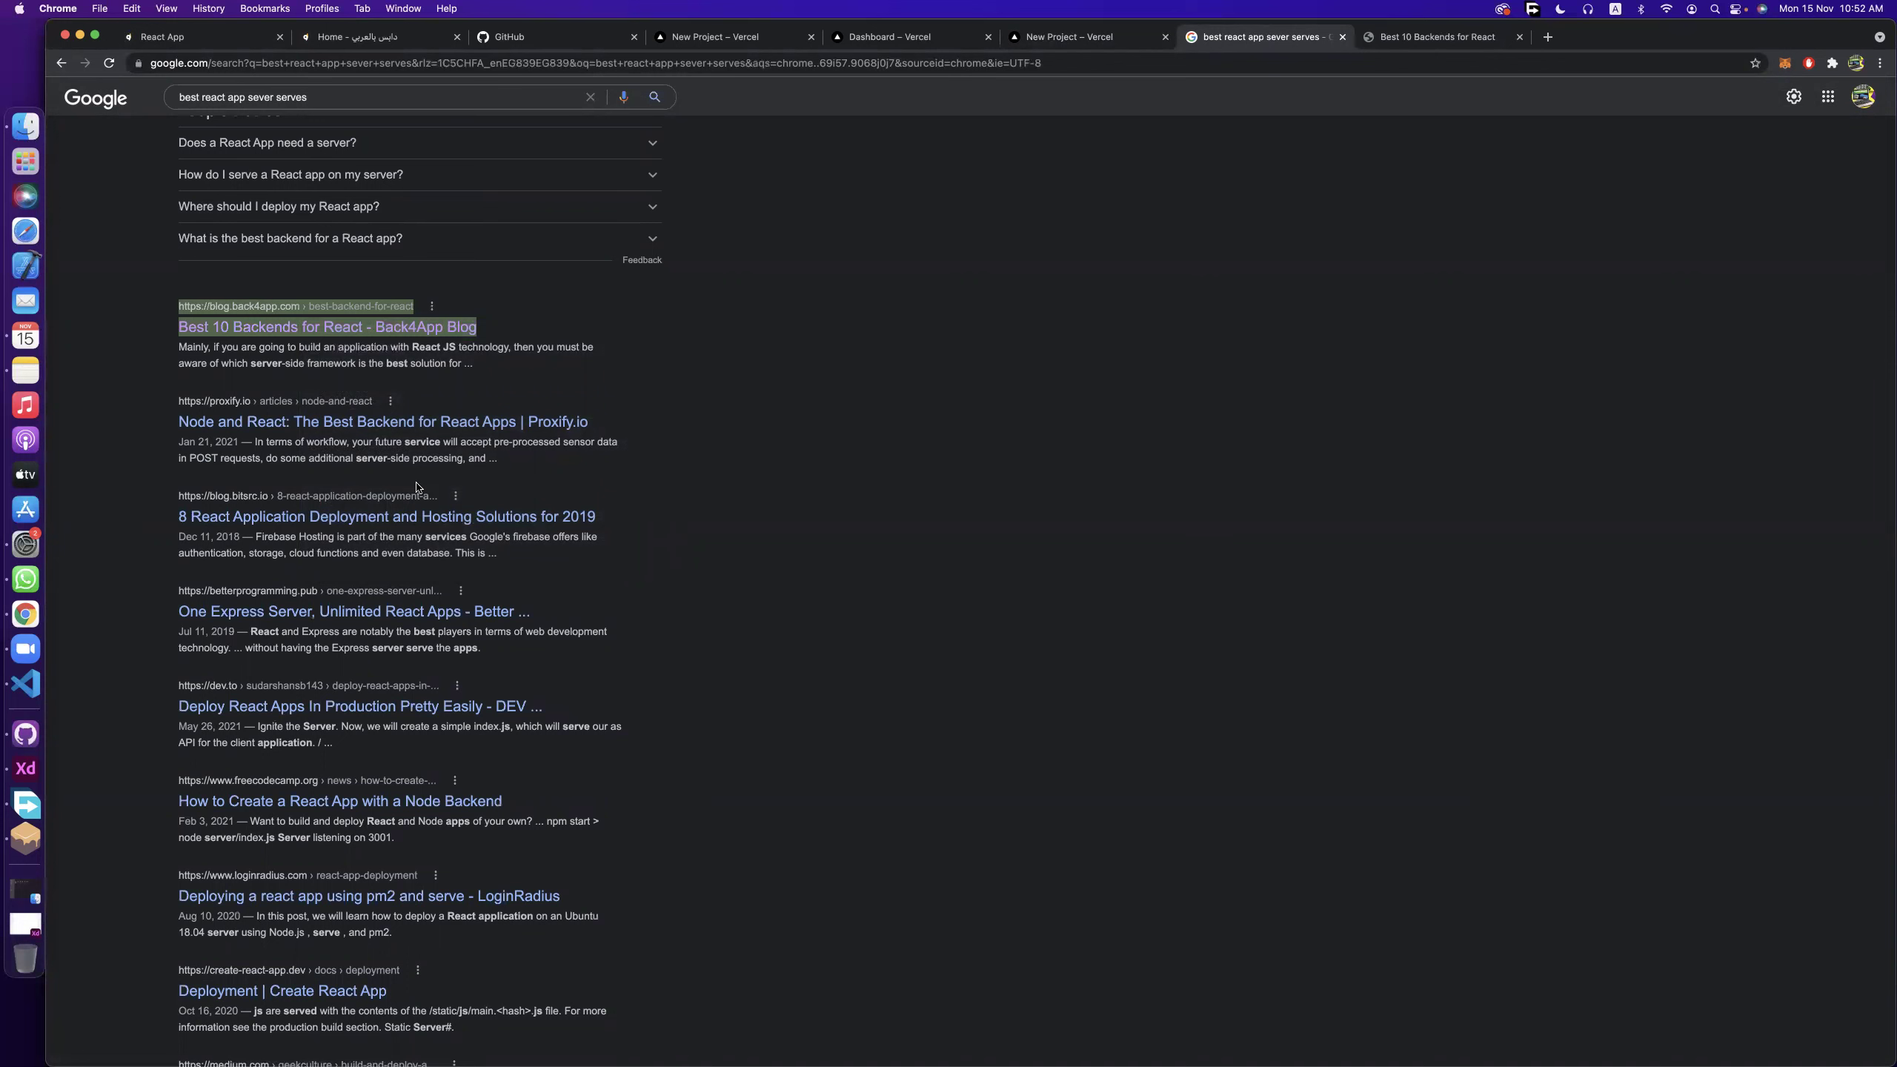
# Search Google for "best react app host" and highlight Netlify, Firebase, Vercel and Heroku in the list of deployment options.
pyautogui.scroll(5, 349, 200)
pyautogui.scroll(-1, 348, 201)
pyautogui.moveTo(258, 113); pyautogui.dragTo(480, 140)
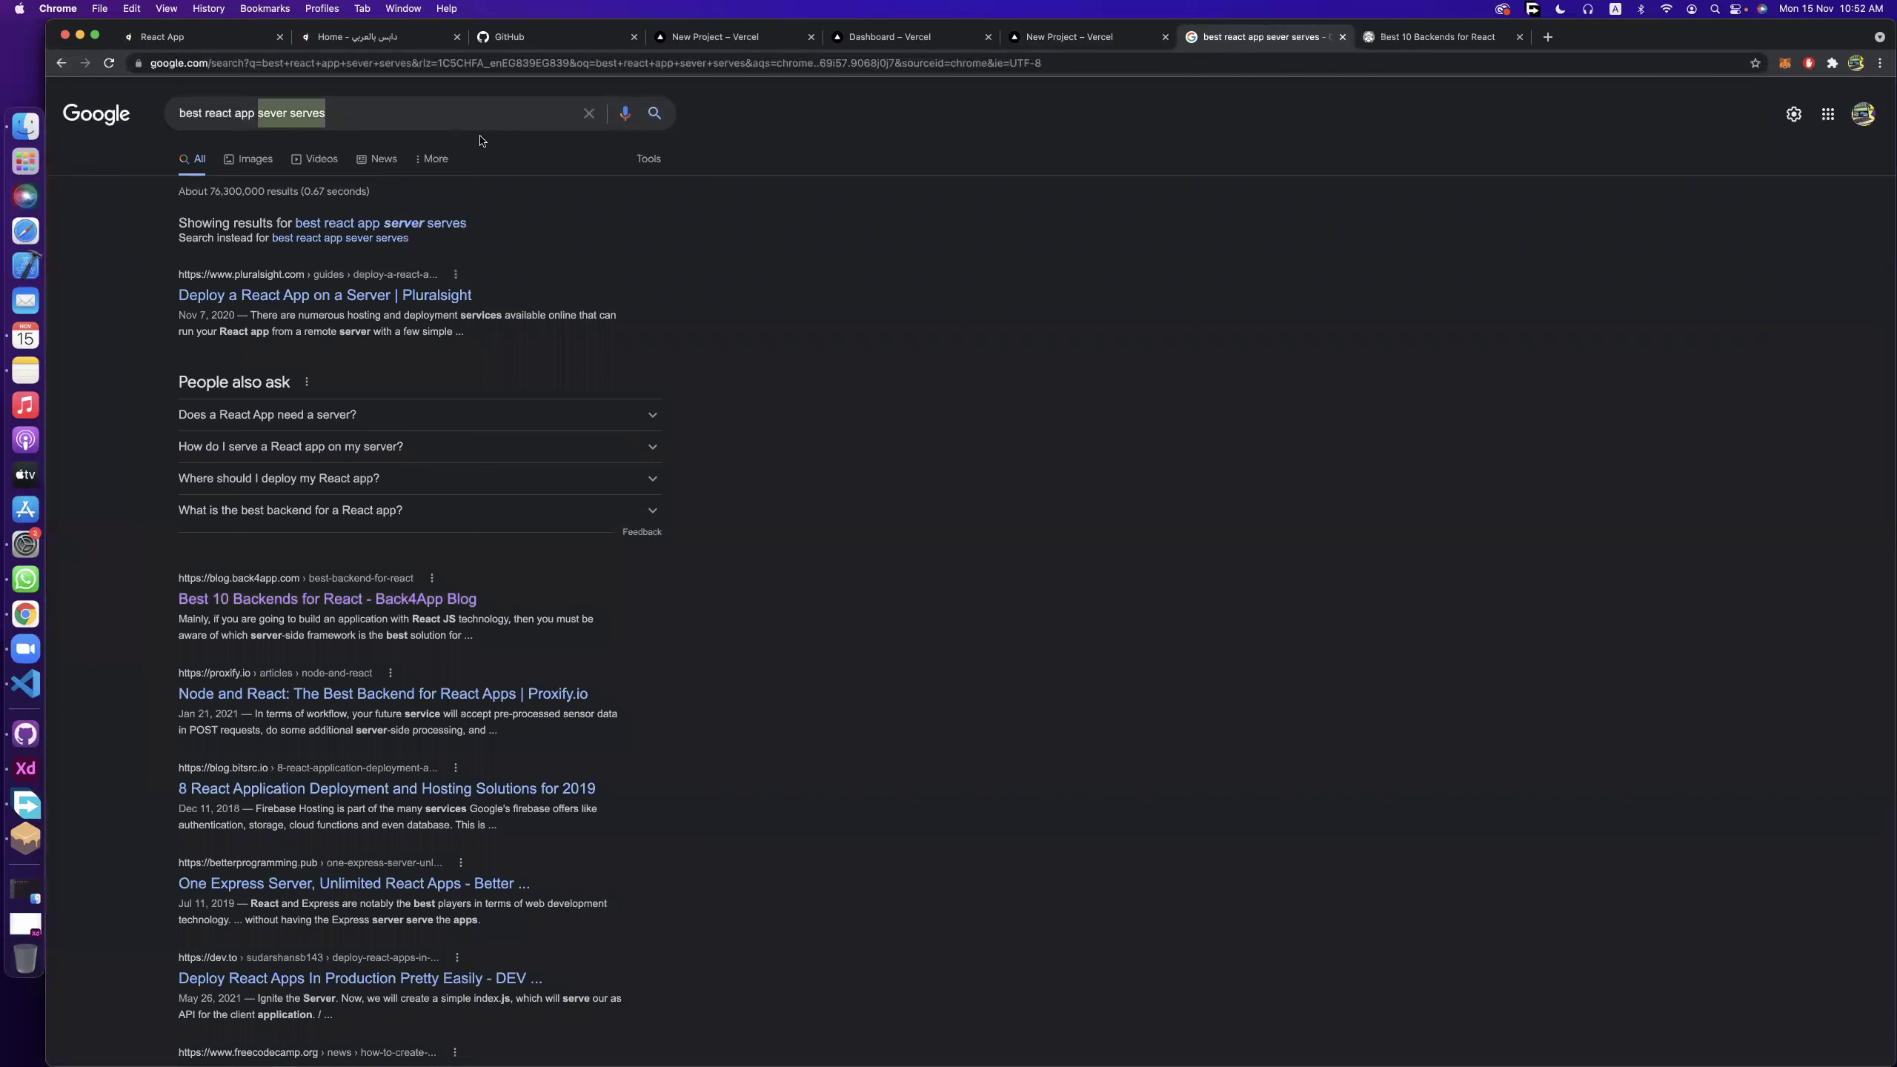
pyautogui.write('host')
pyautogui.press('Return')
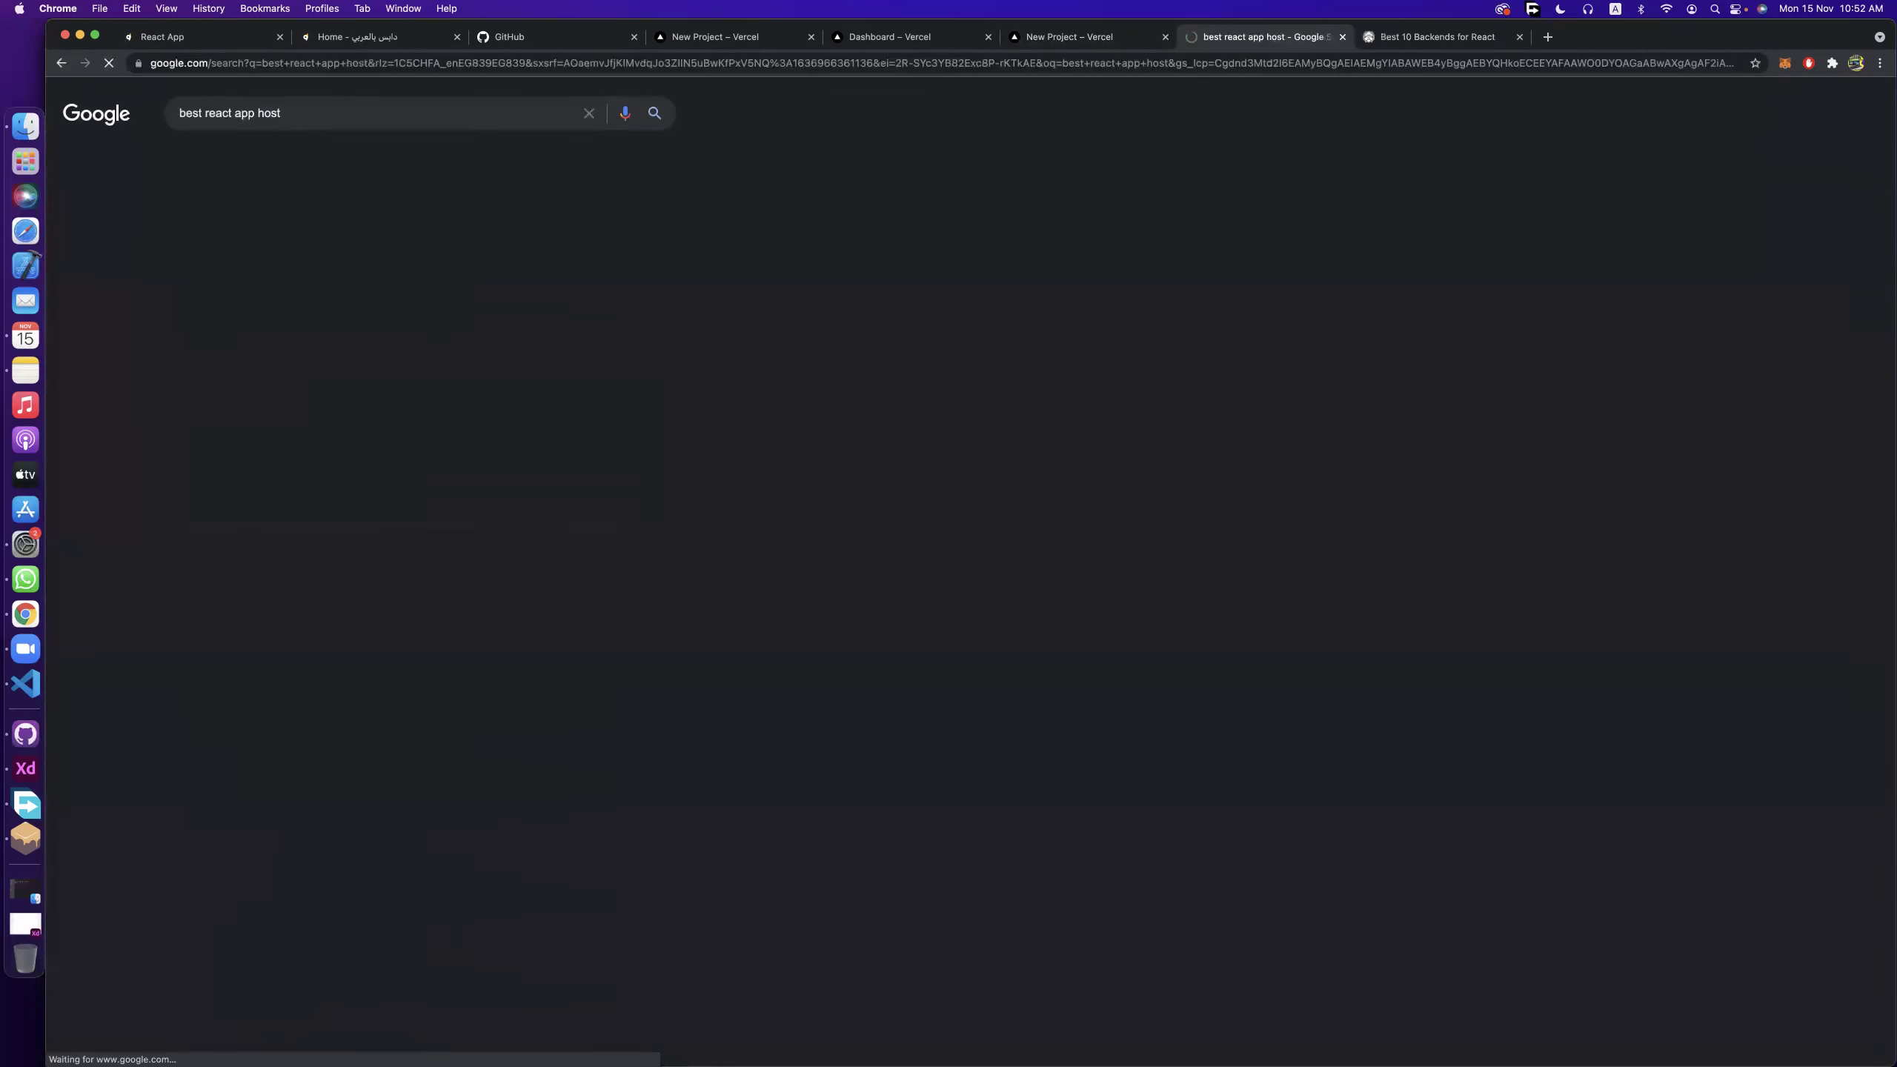
pyautogui.doubleClick(213, 317)
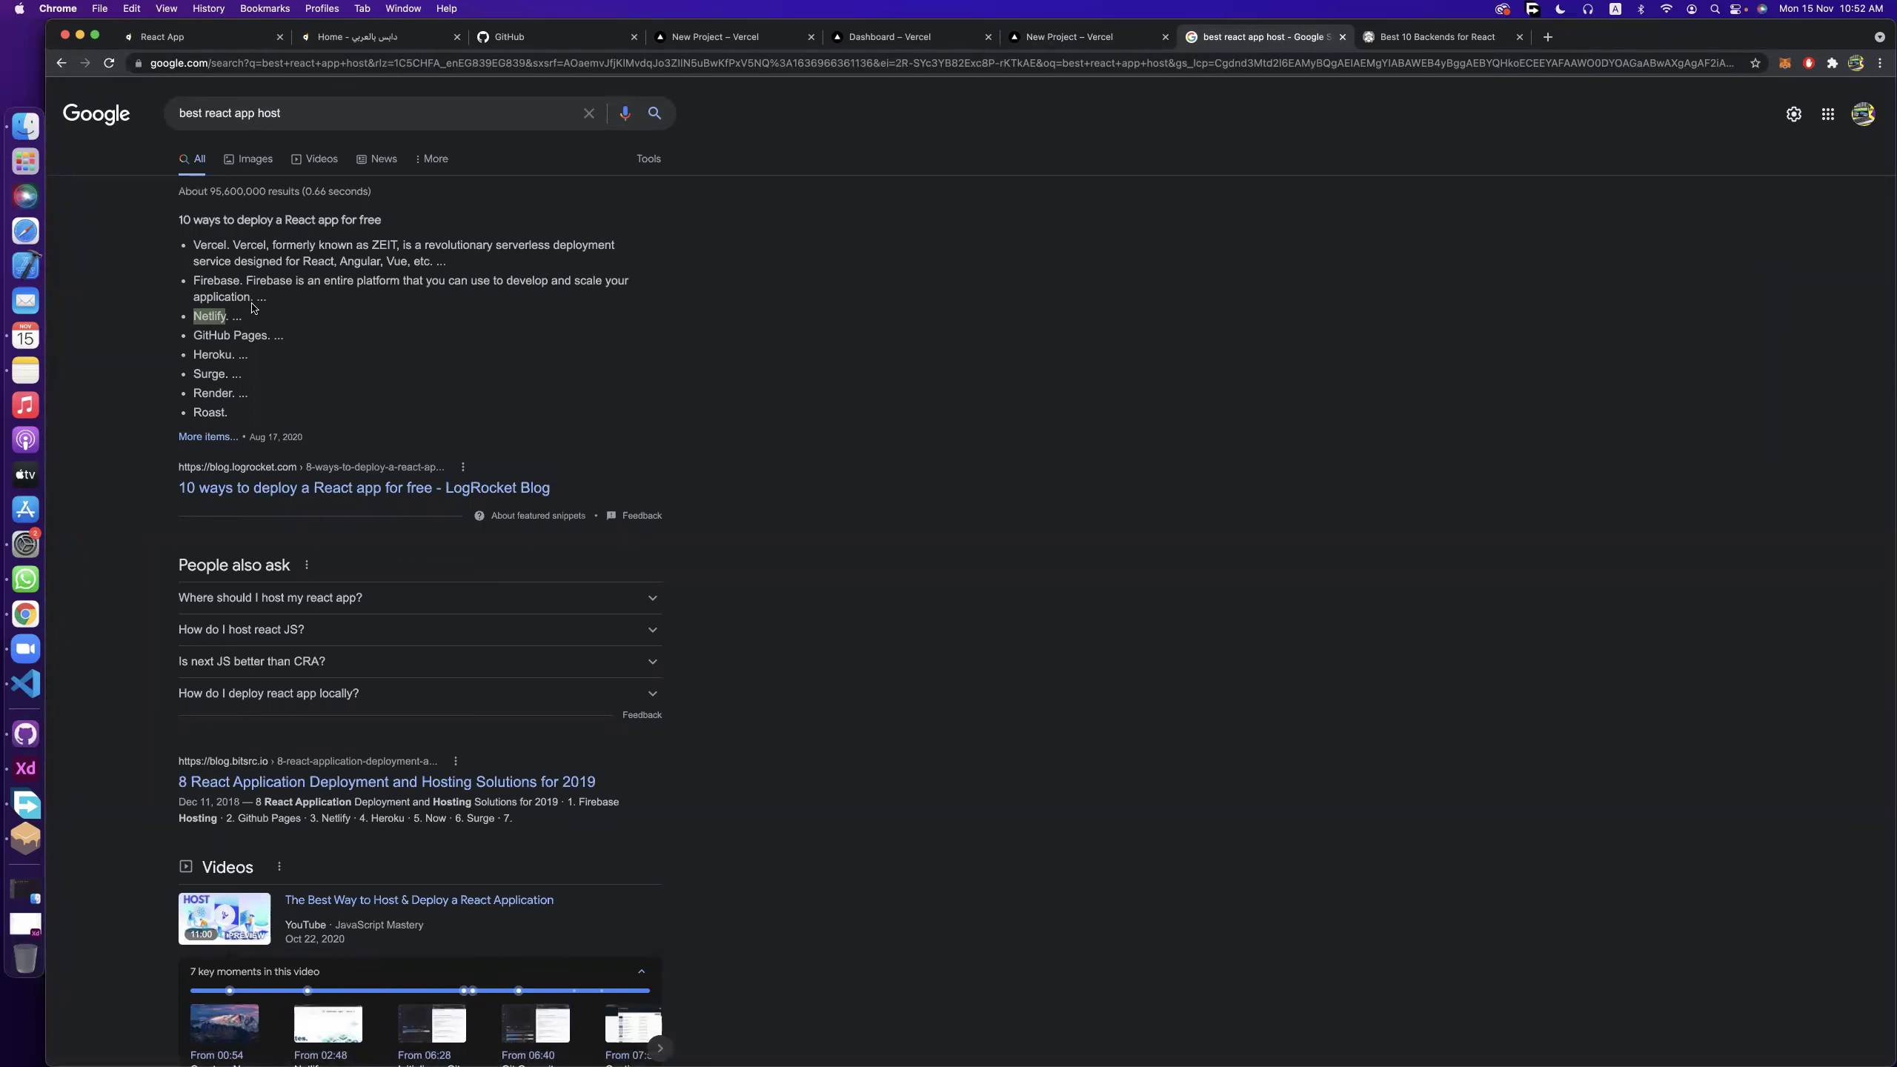
pyautogui.doubleClick(217, 280)
pyautogui.doubleClick(203, 245)
pyautogui.doubleClick(217, 352)
# Check the progress of the animals-nft-ardapps-market-place deployment on Vercel and glance at the project's App.js code.
pyautogui.click(1075, 37)
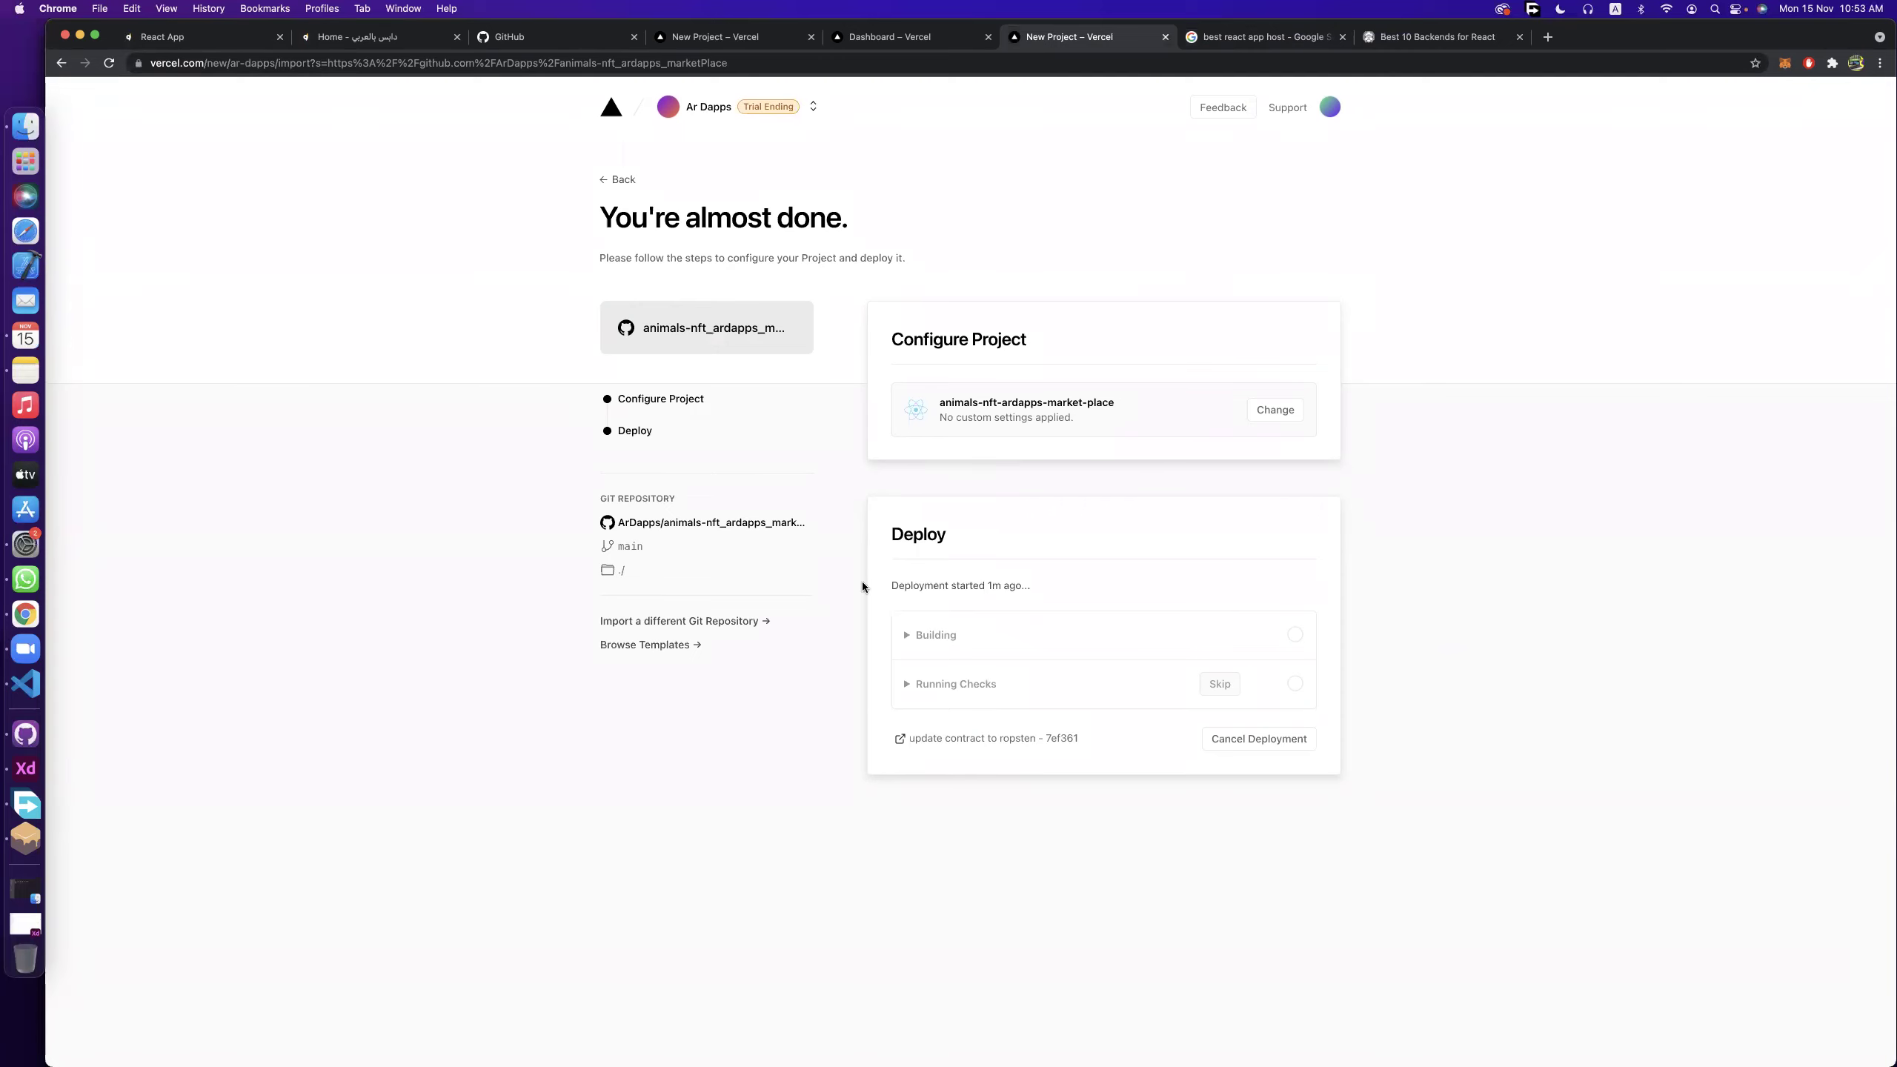
pyautogui.tripleClick(968, 584)
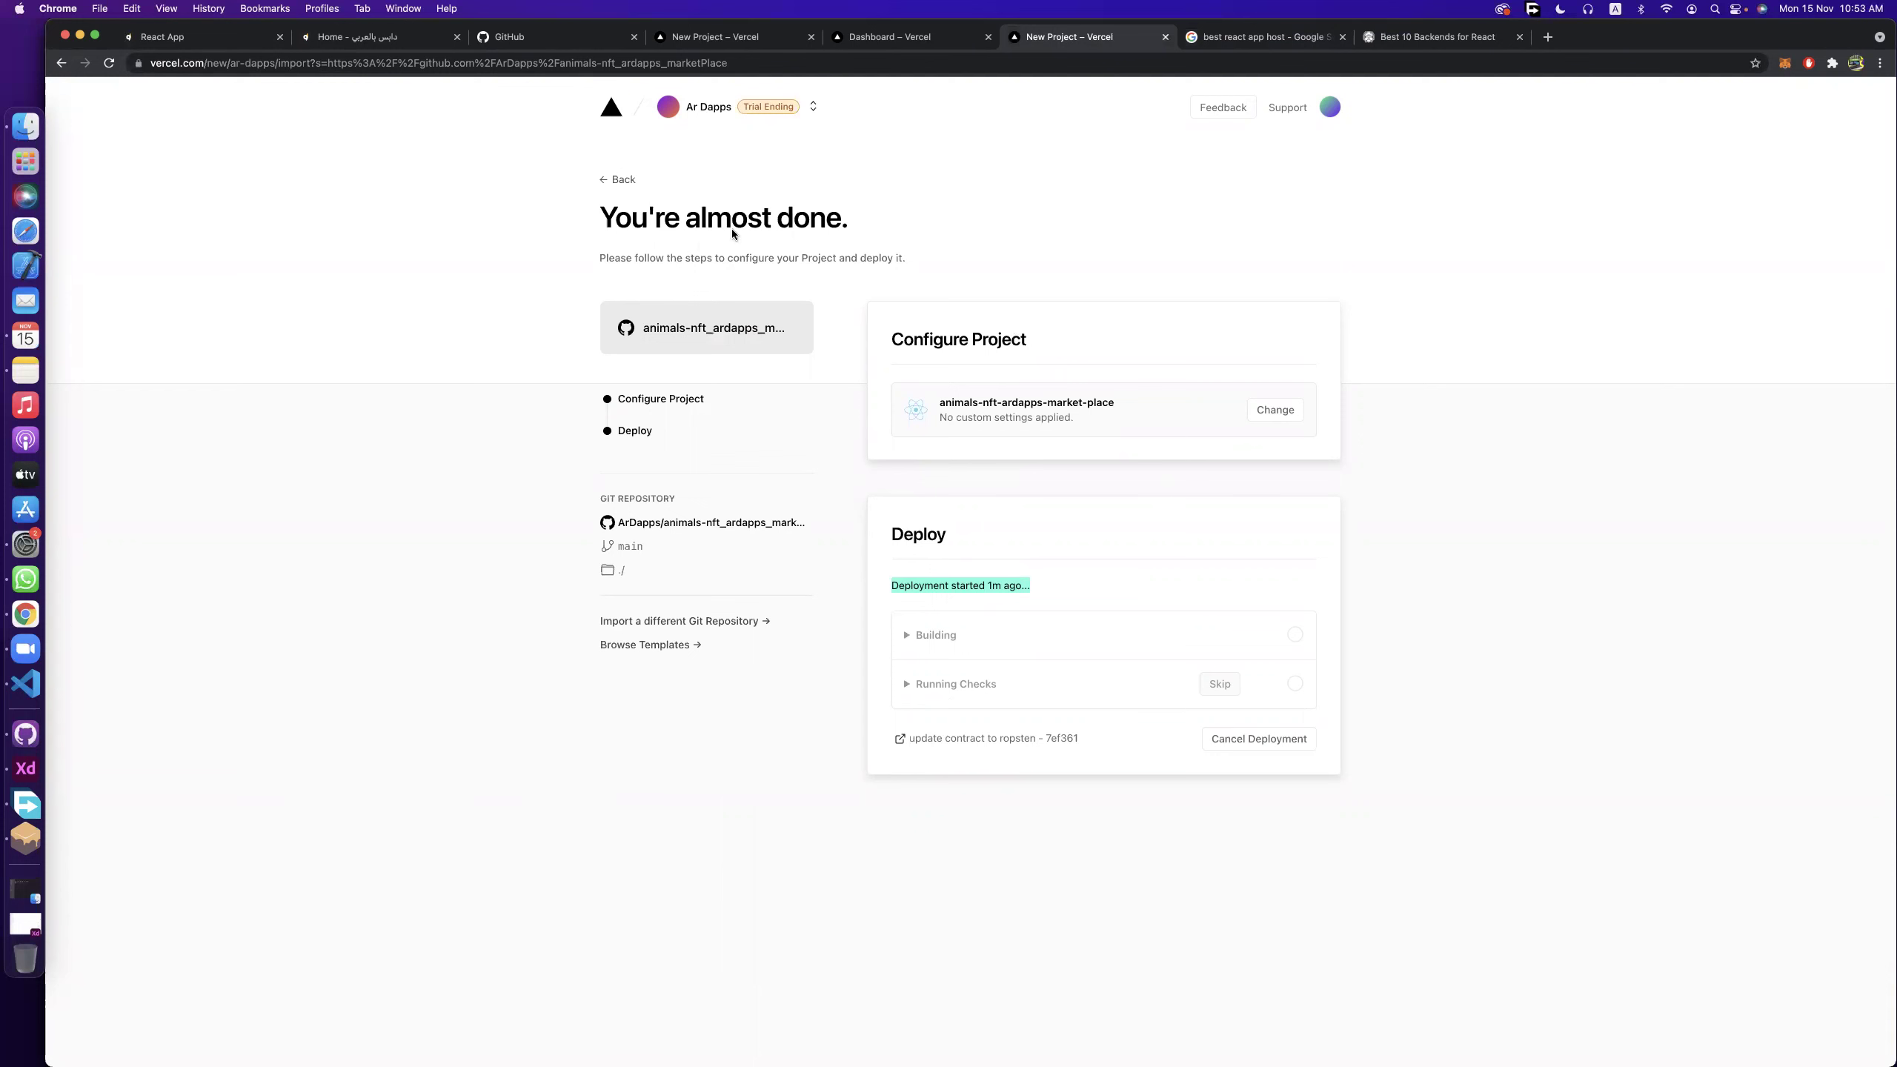
pyautogui.click(25, 683)
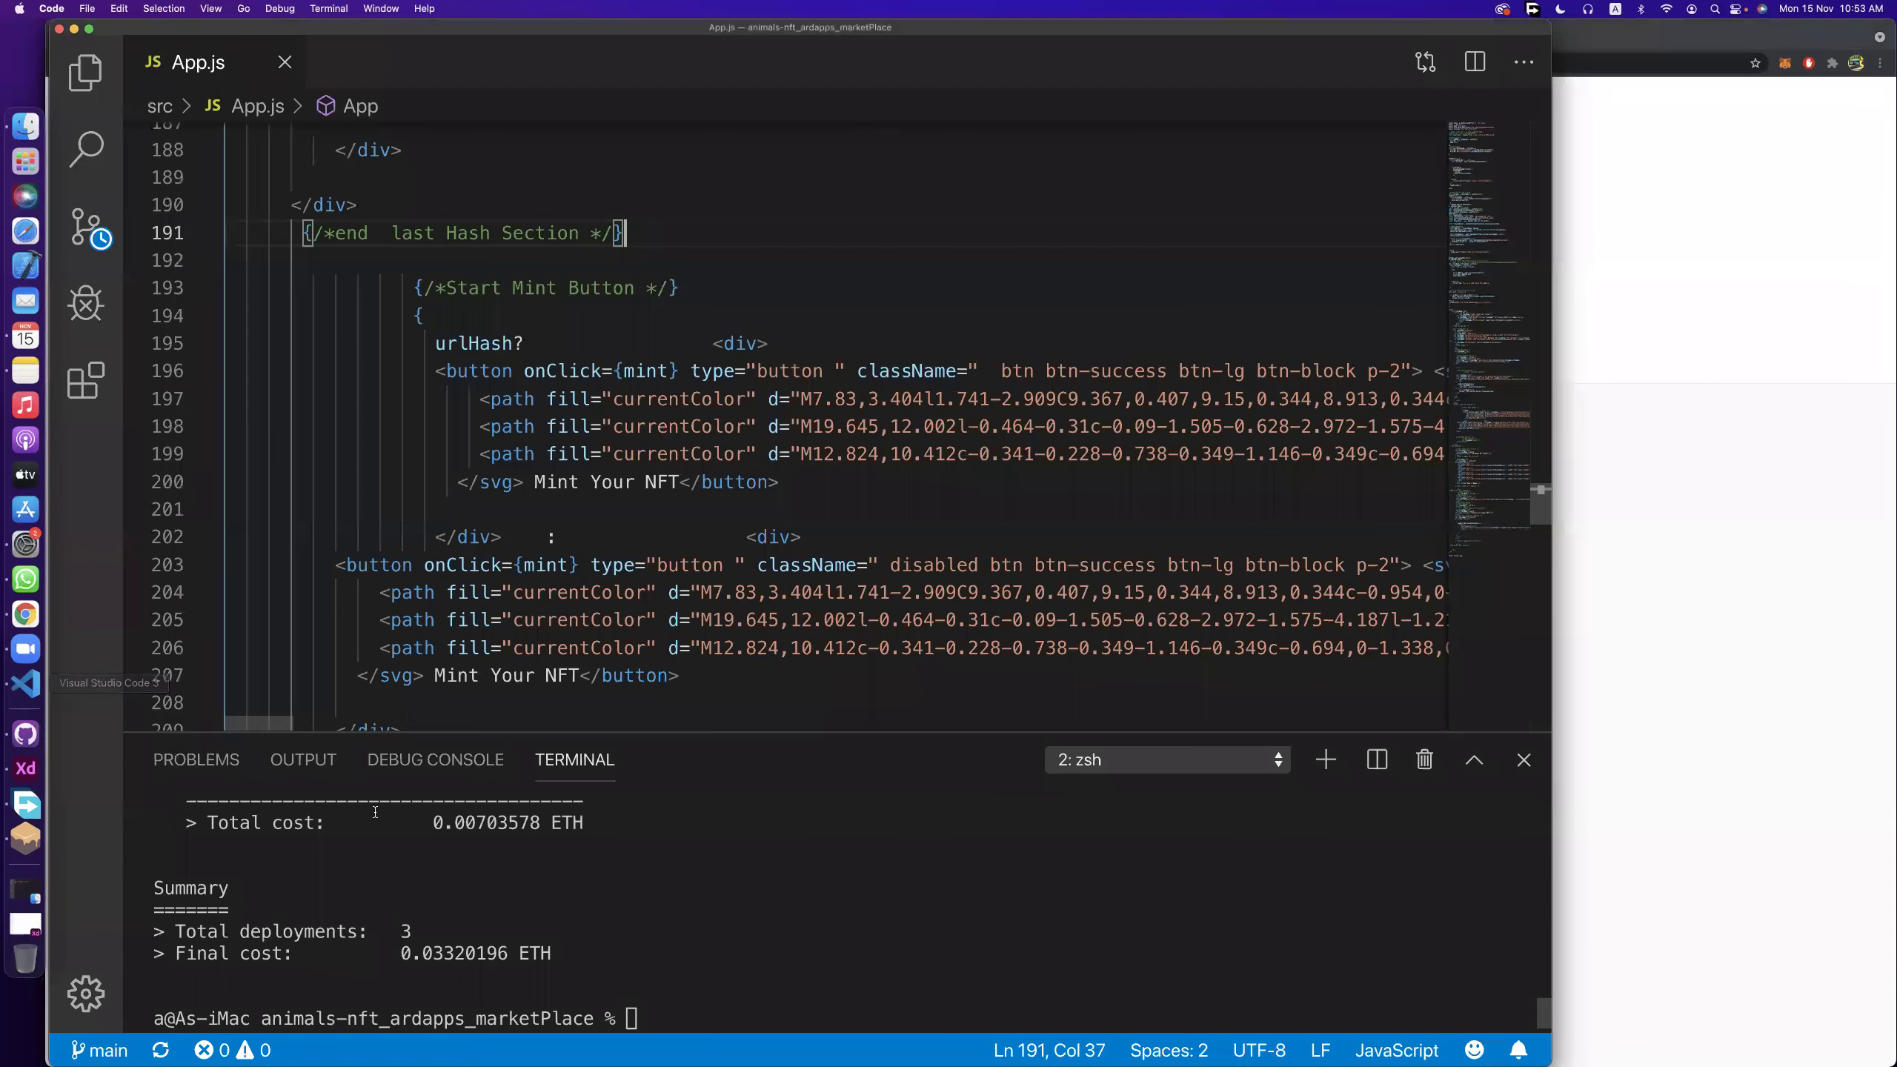
pyautogui.click(1672, 684)
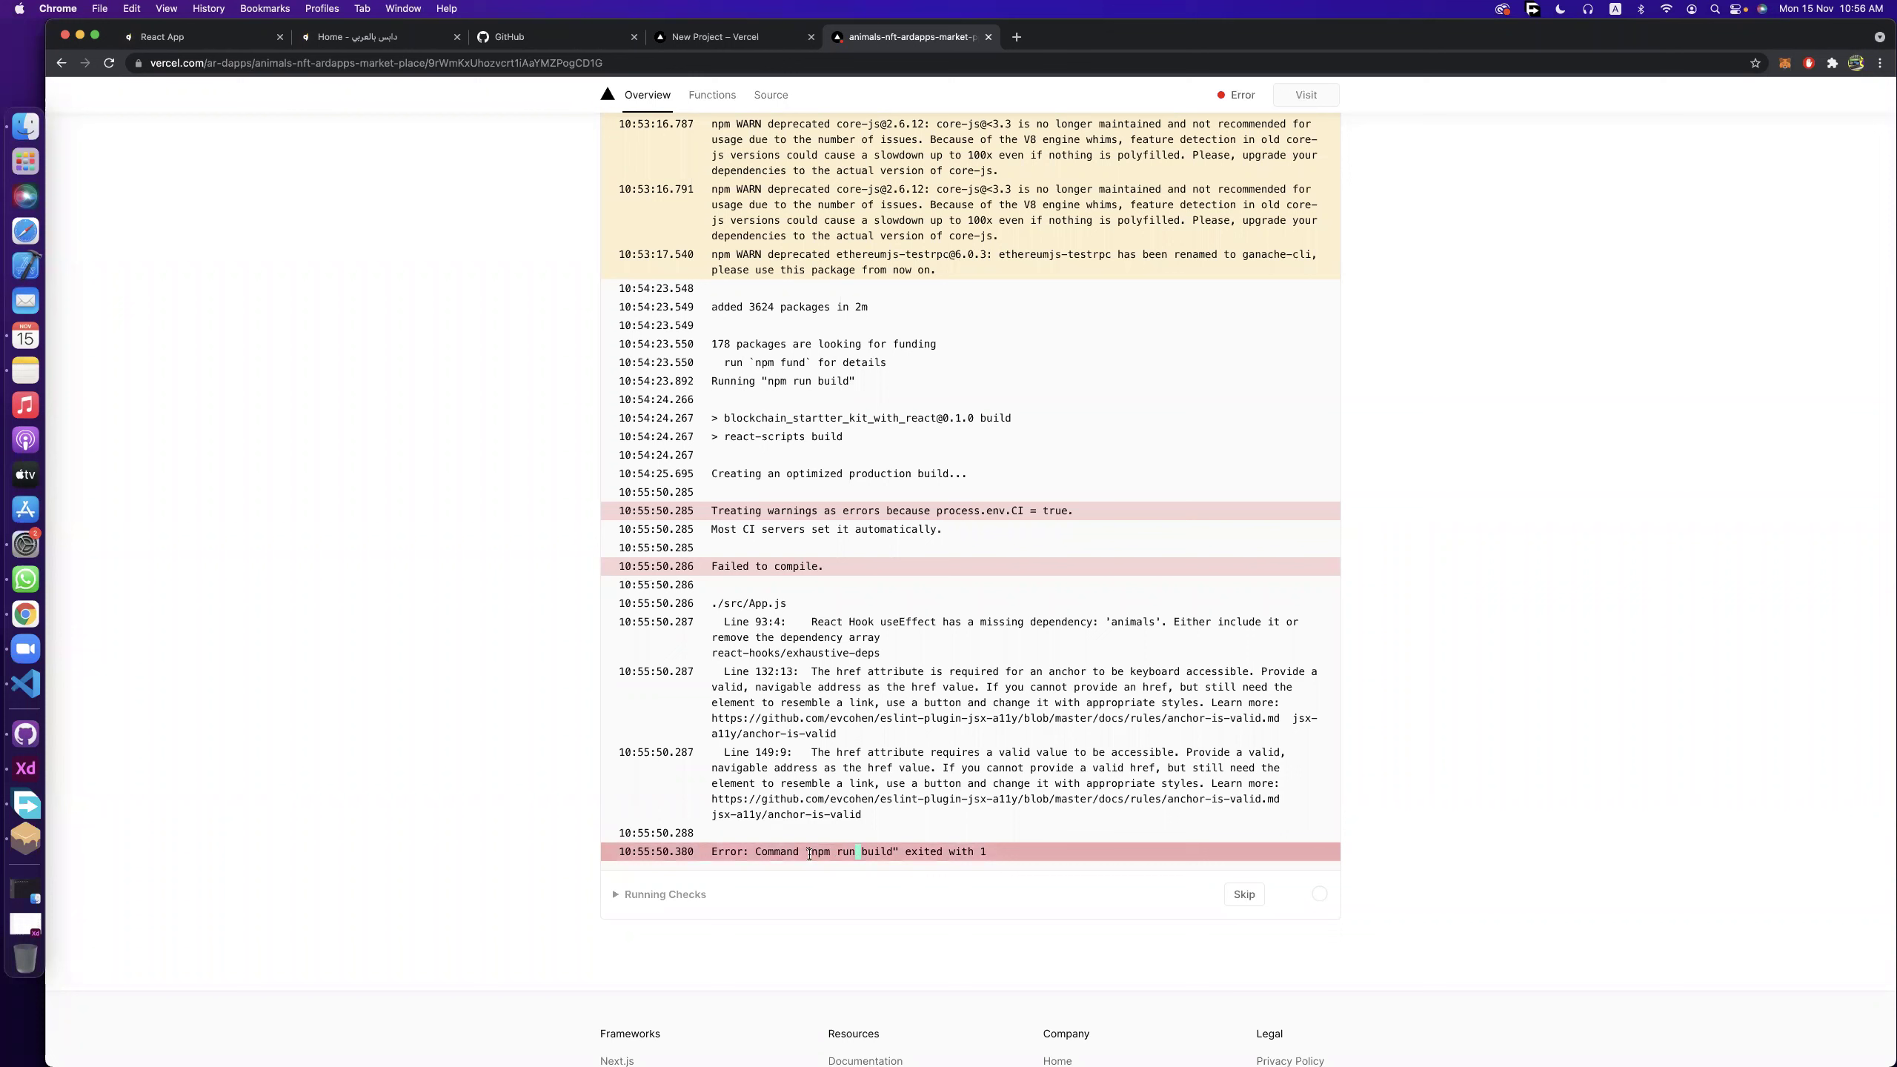
# Search Google for the build log error 'Error: Command "npm run build" exited with 1' and open the Stack Overflow question on it.
pyautogui.moveTo(714, 851); pyautogui.dragTo(1040, 853)
pyautogui.rightClick(966, 856)
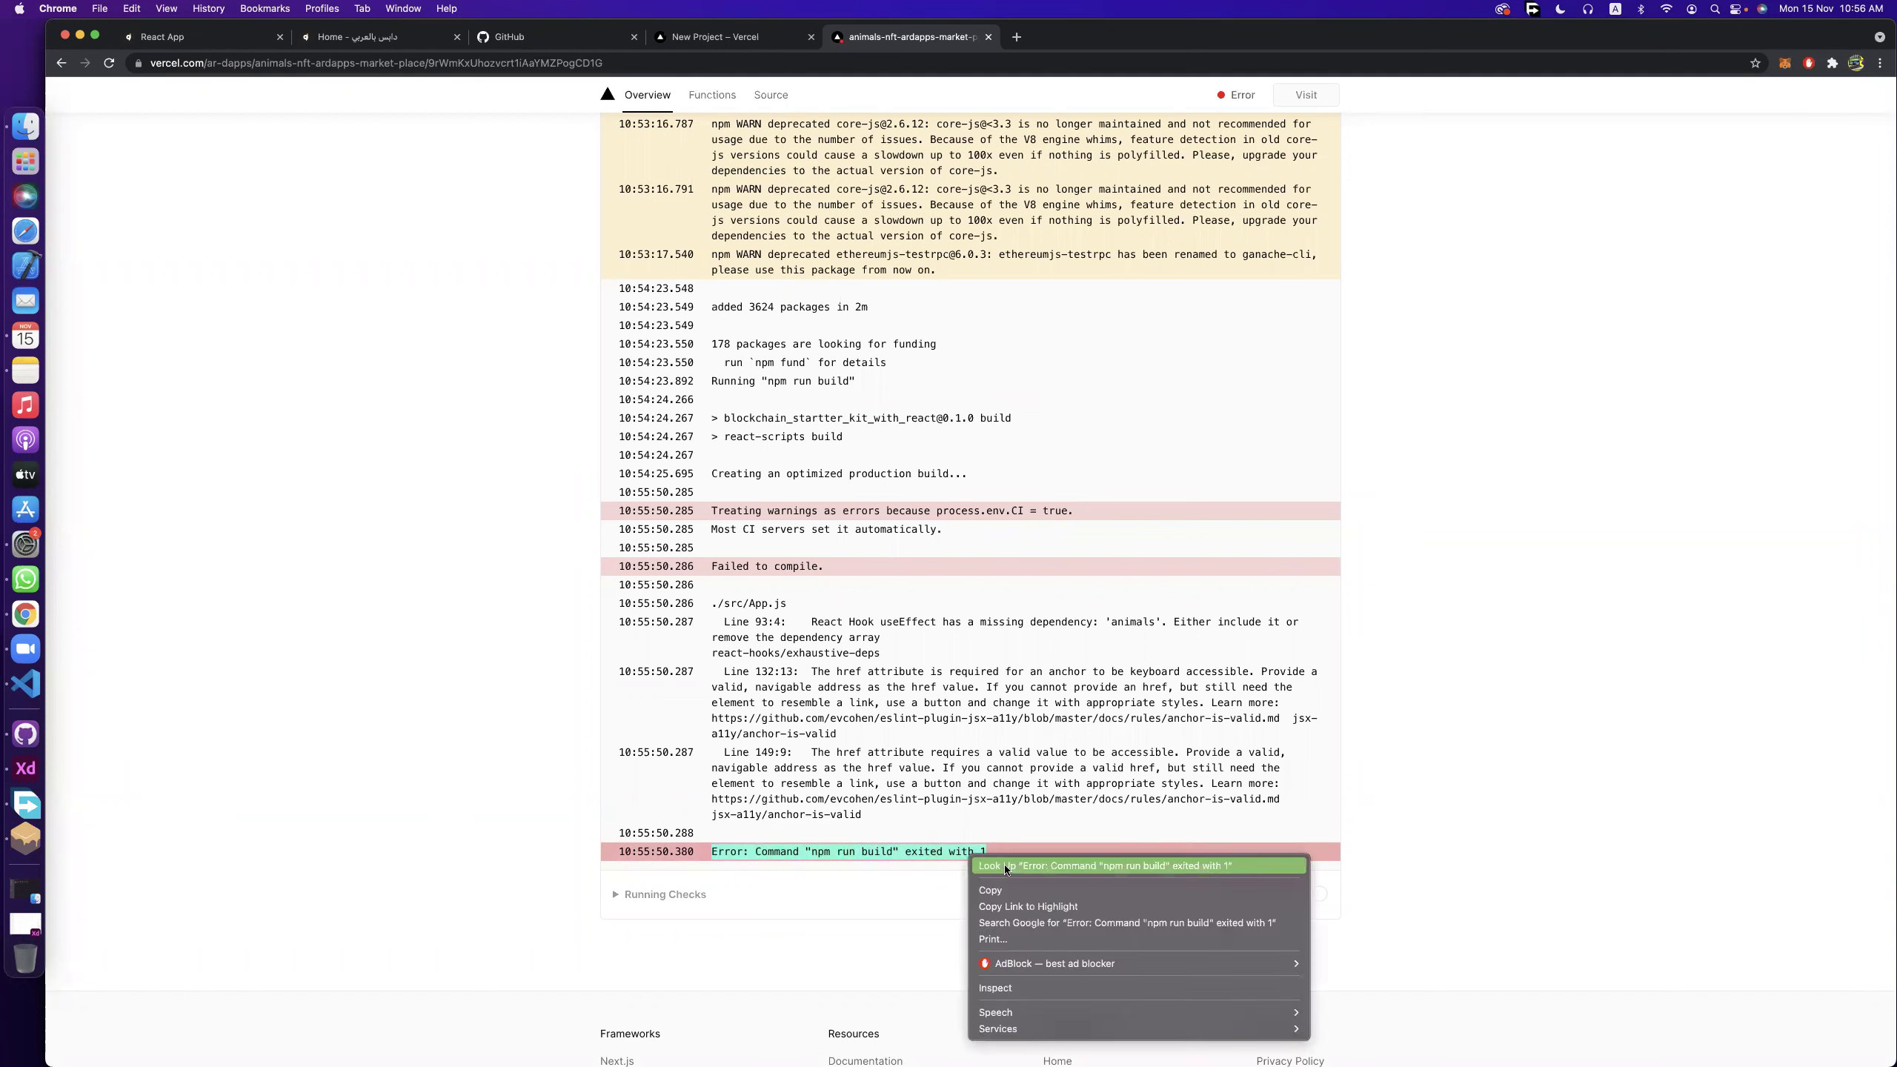
pyautogui.click(1011, 919)
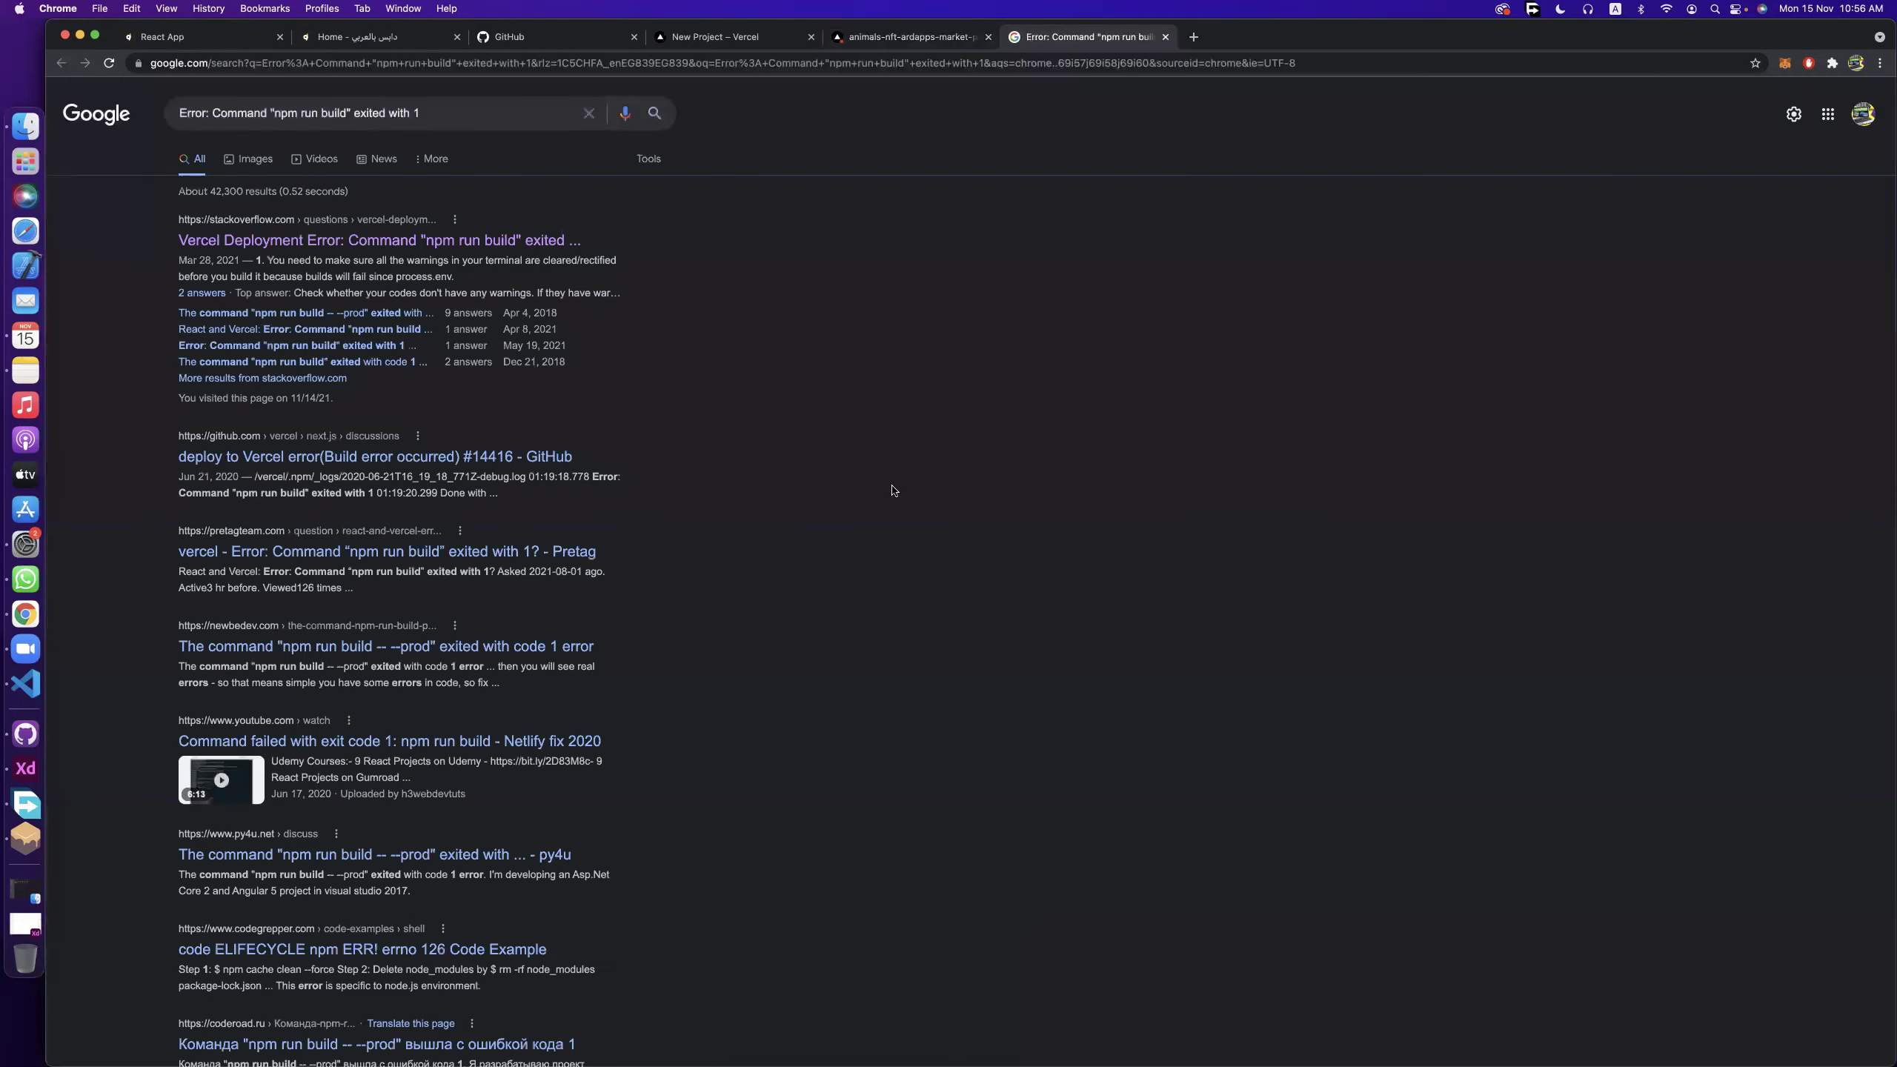
pyautogui.click(378, 241)
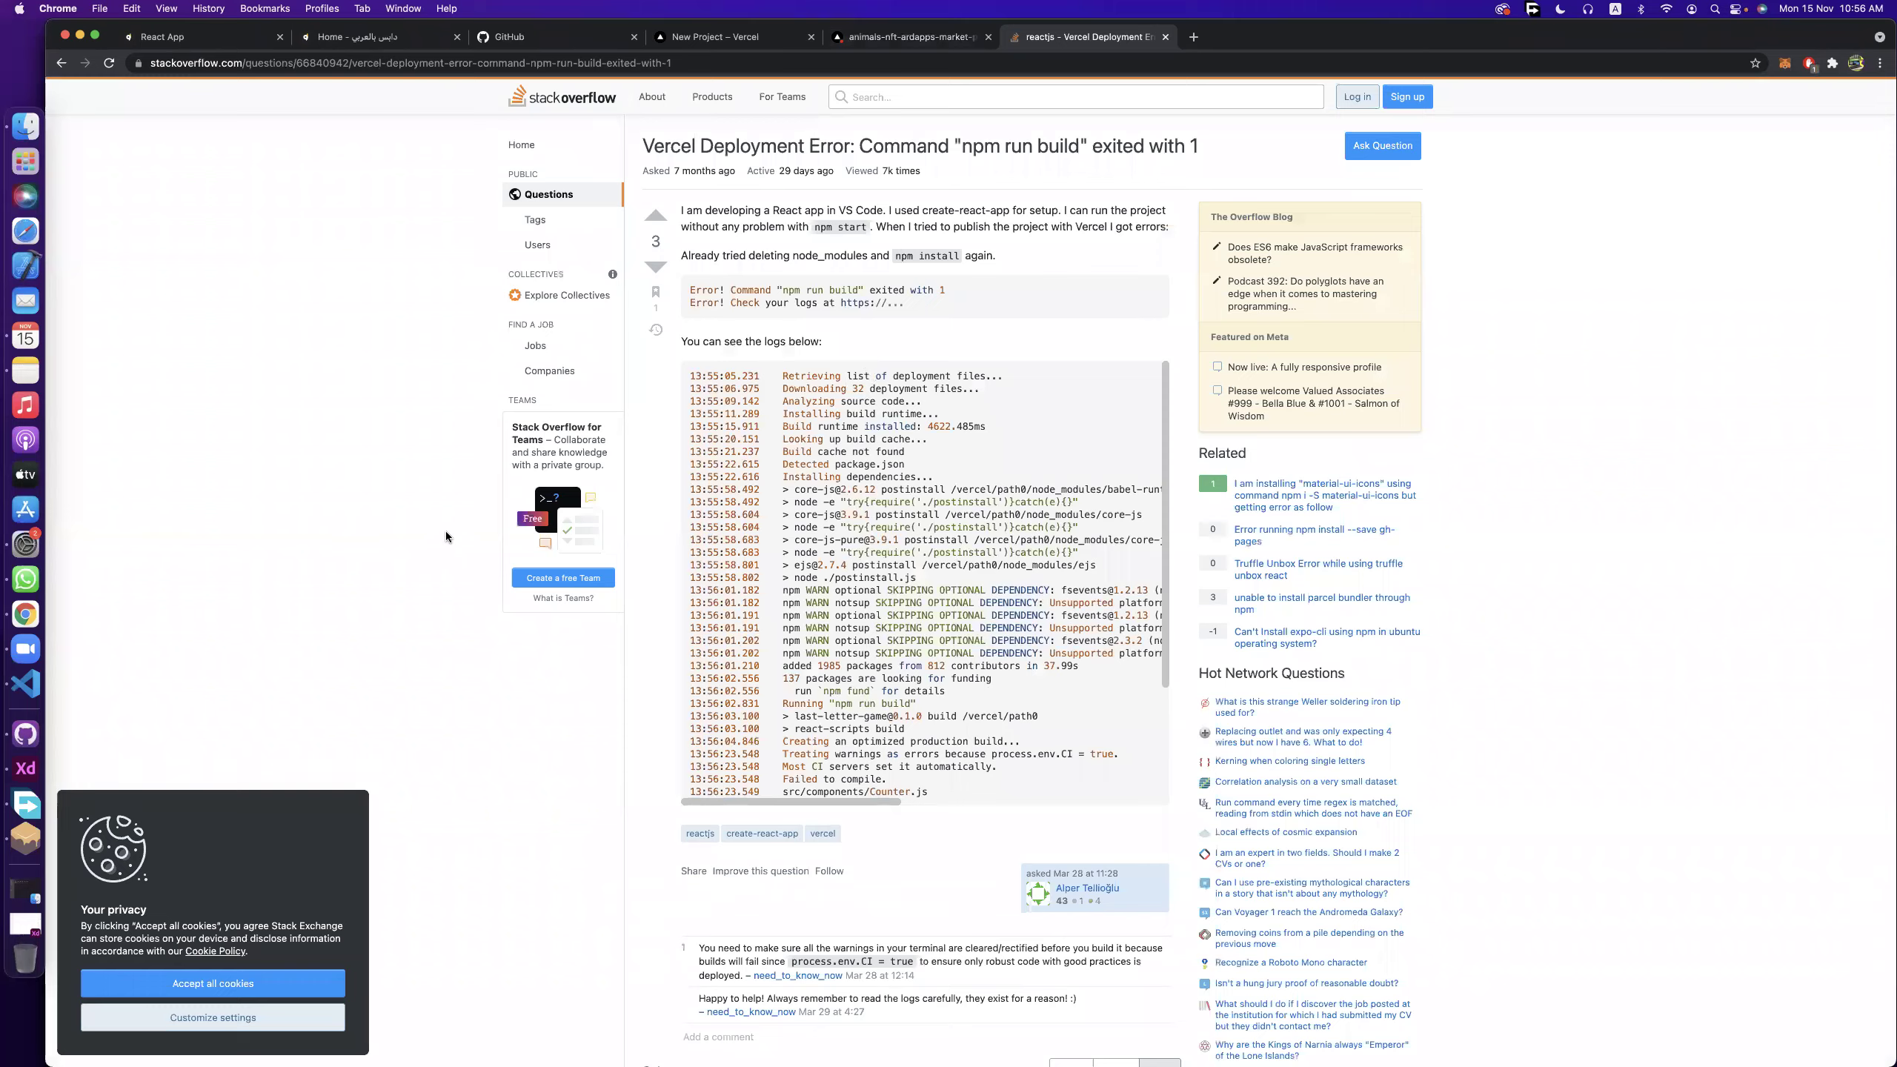
# Read the Stack Overflow answers on the Vercel build error and copy "CI = false" from the accepted answer.
pyautogui.scroll(-10, 444, 531)
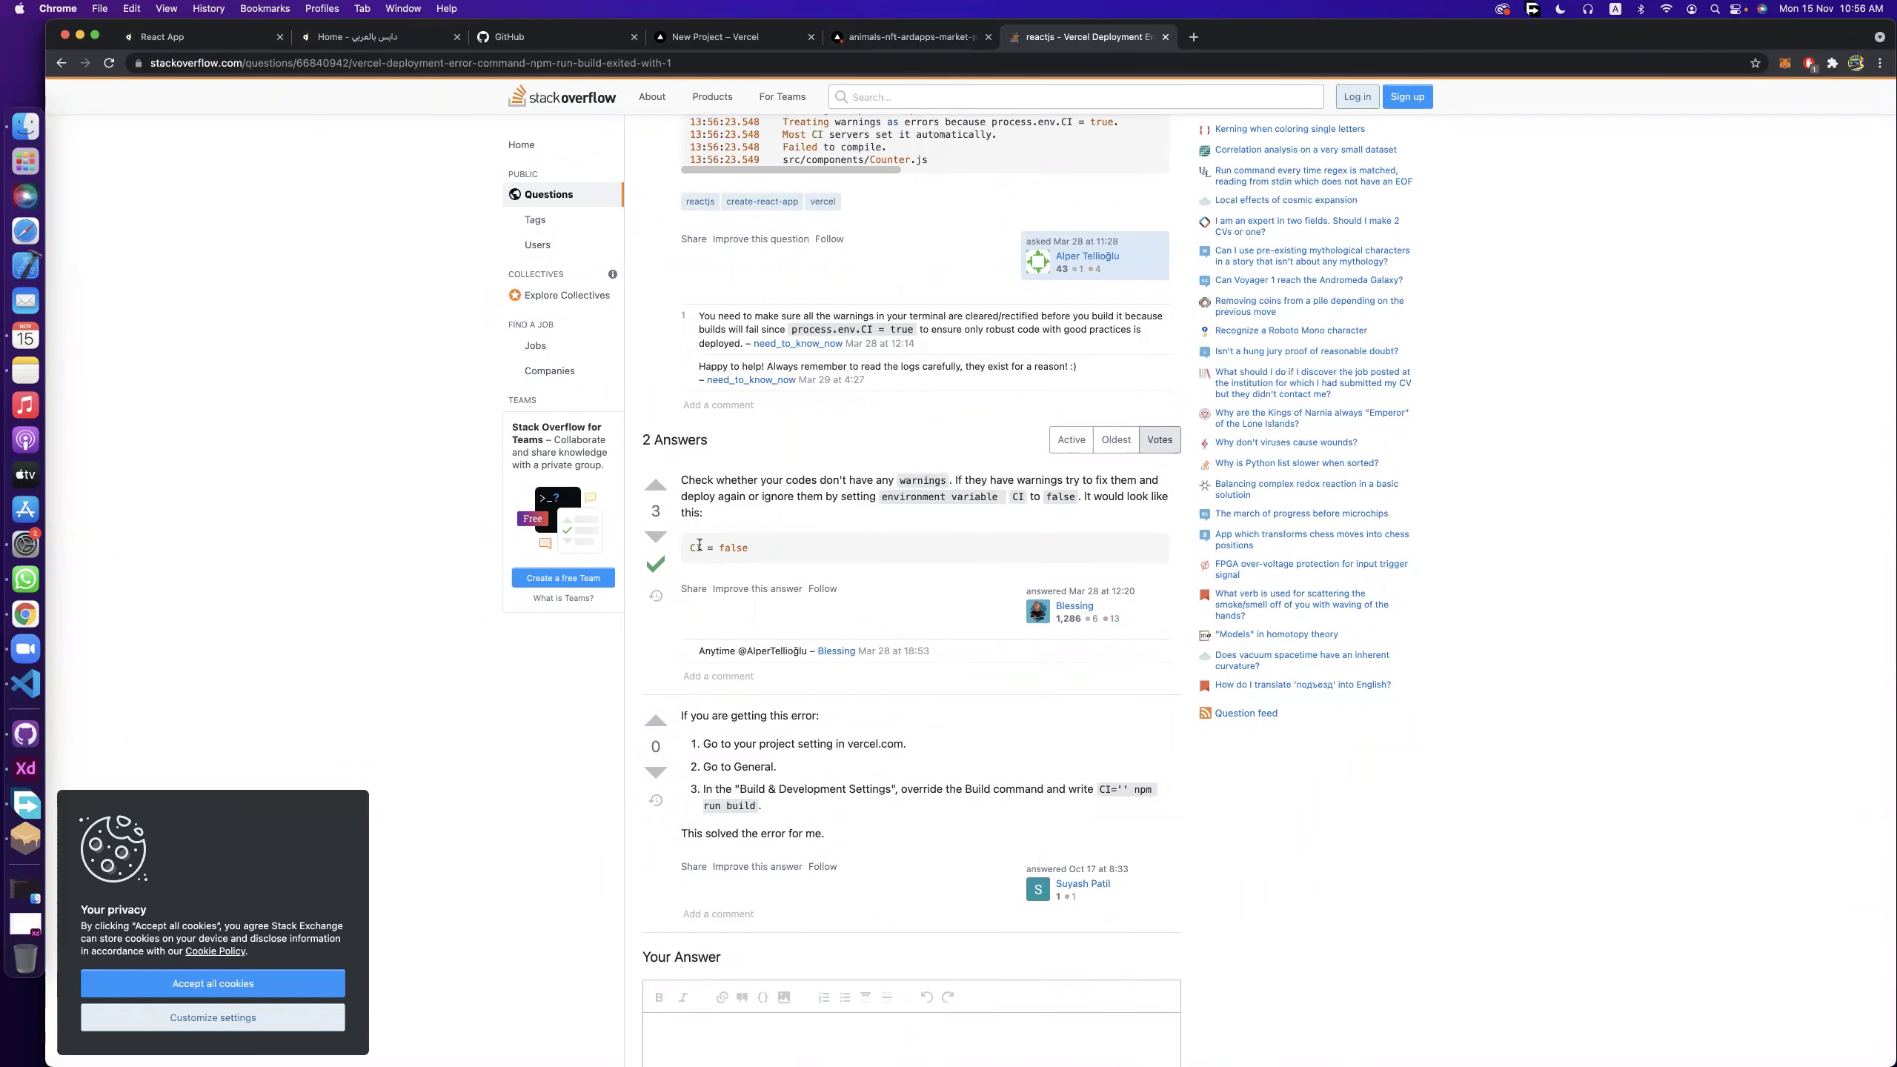
pyautogui.scroll(5, 738, 544)
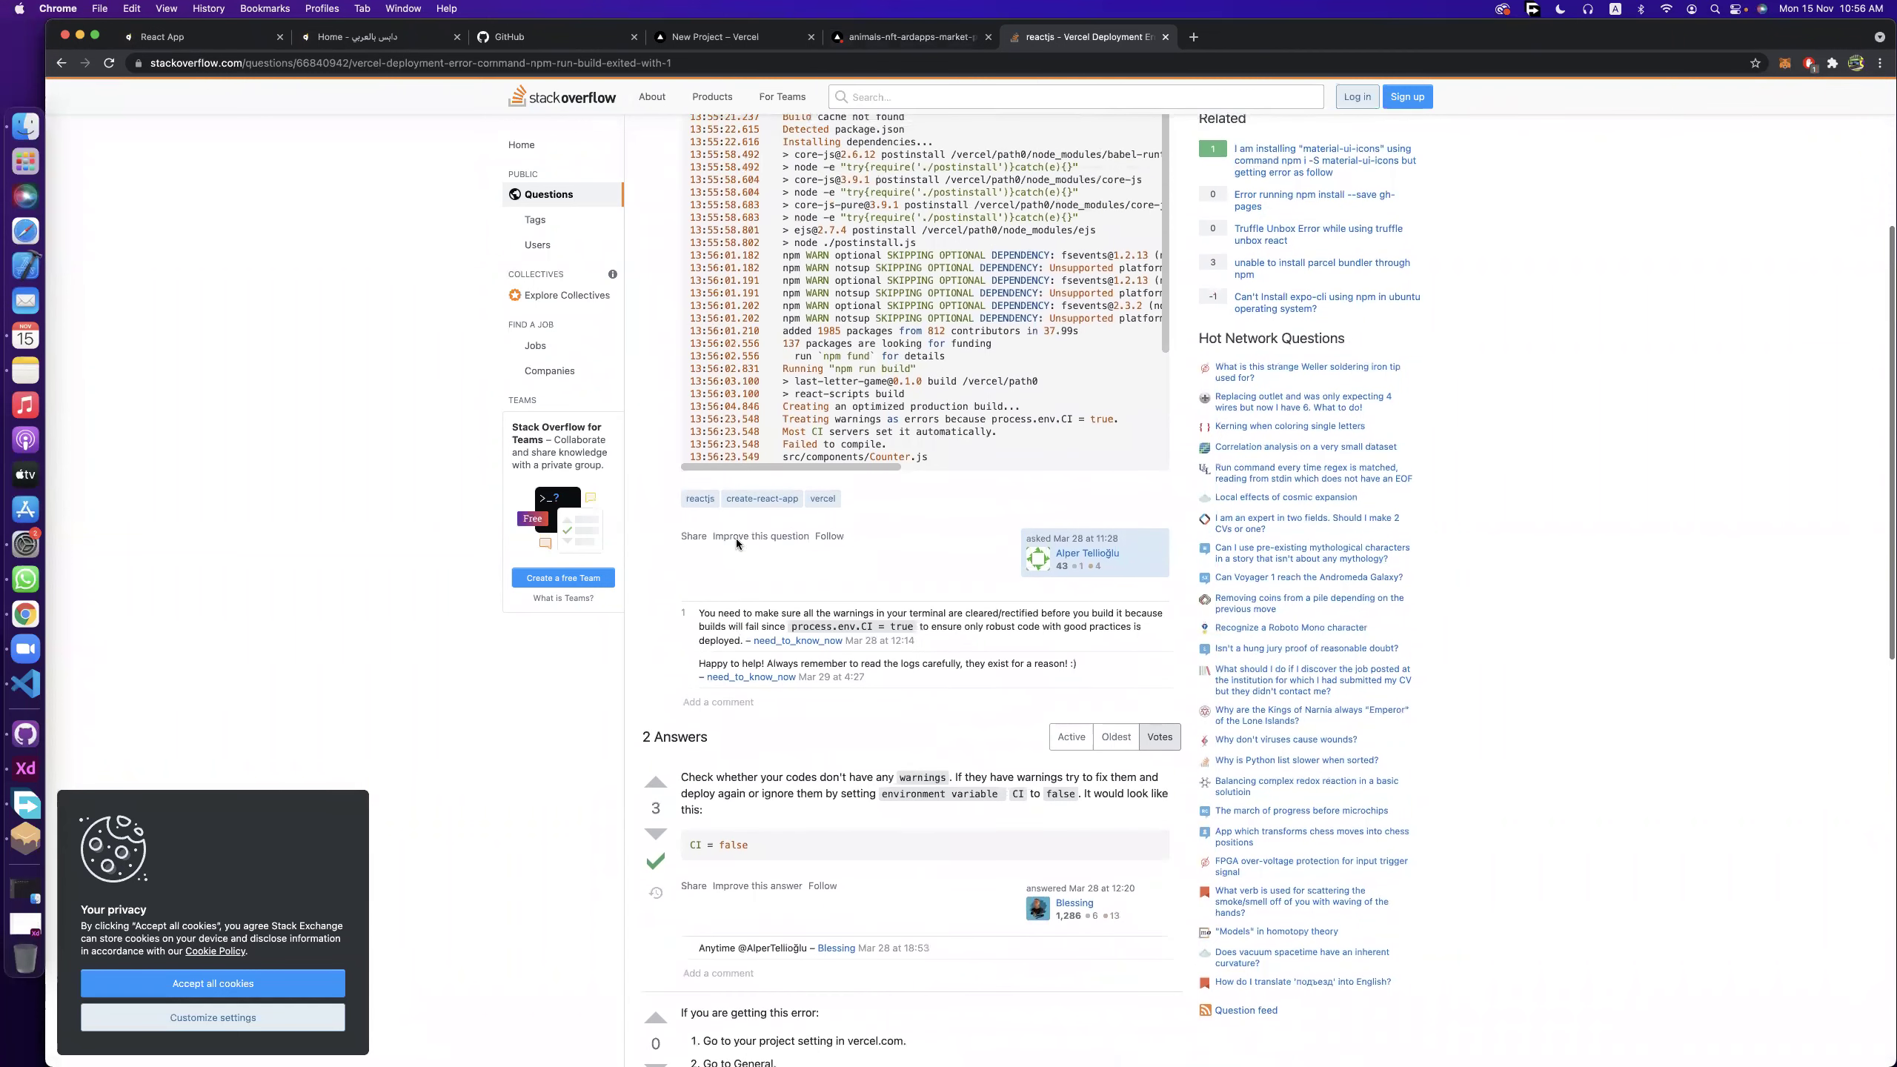
pyautogui.scroll(-1, 737, 543)
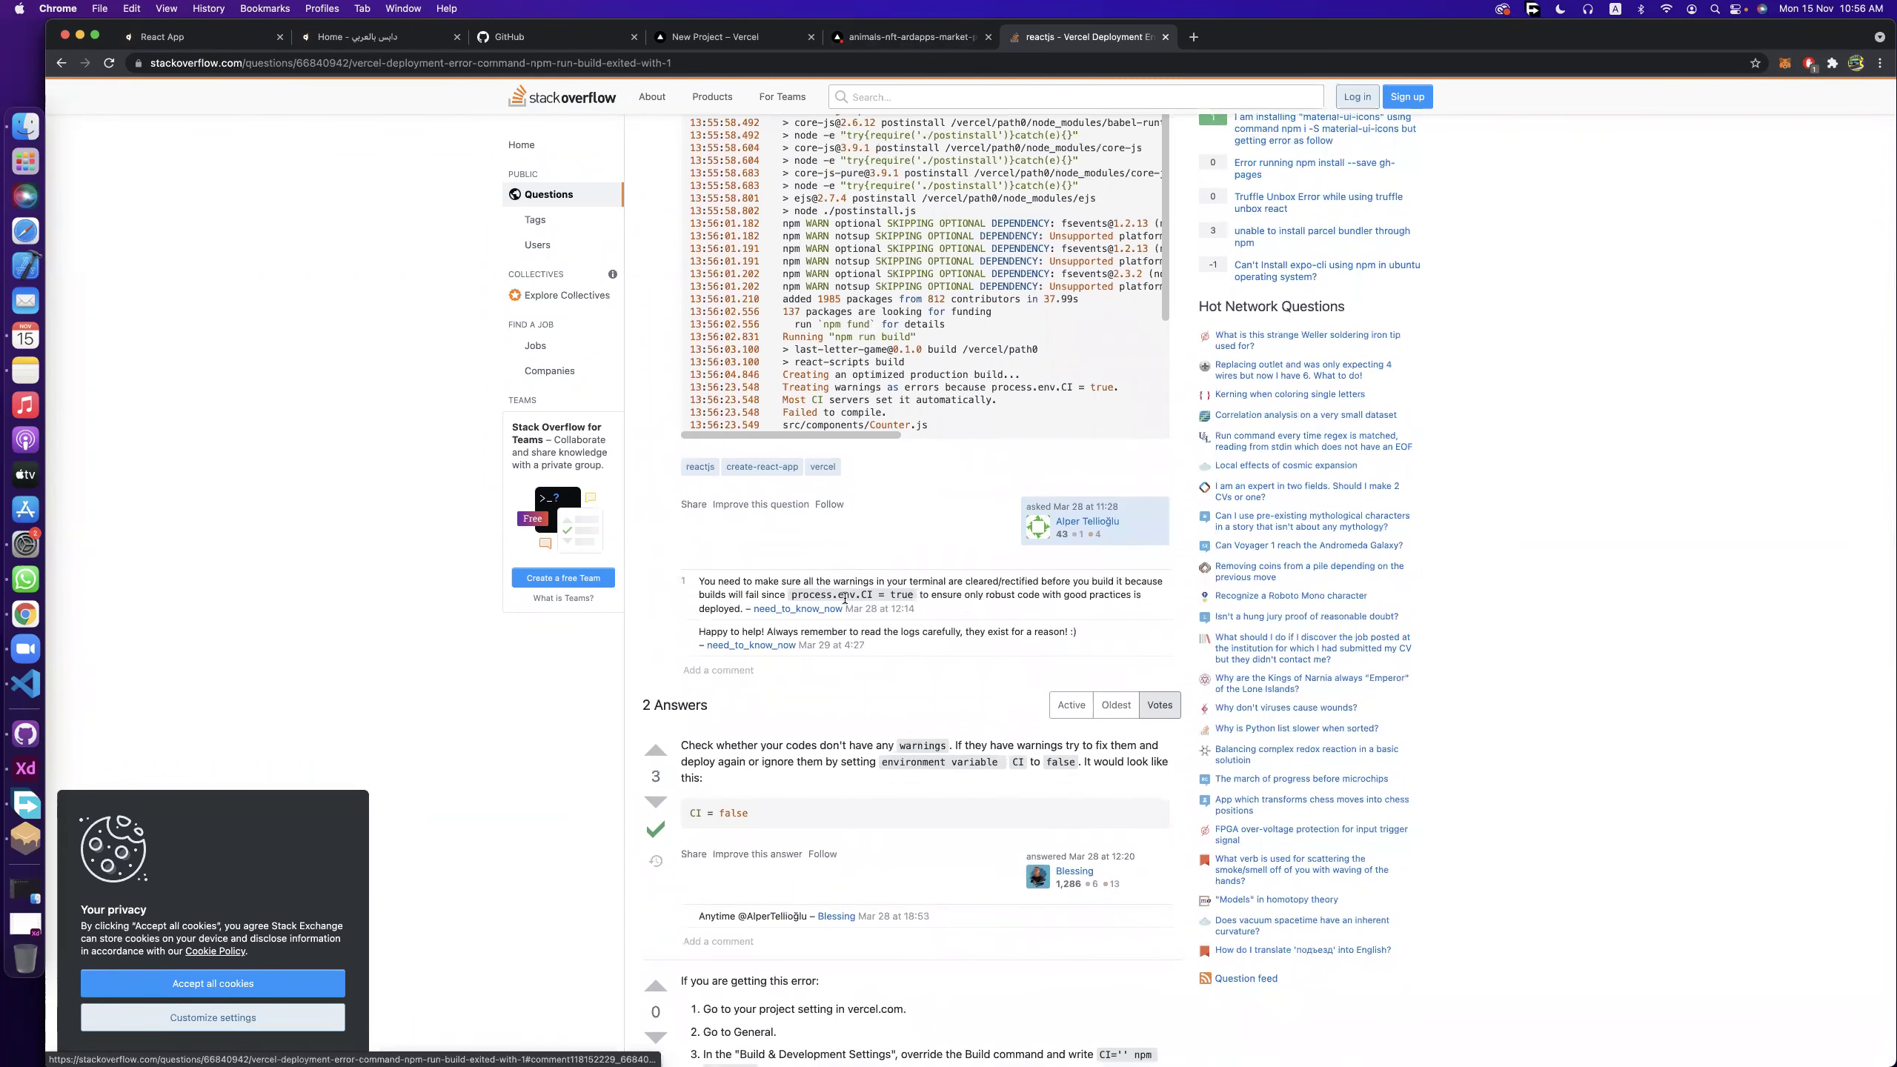
pyautogui.scroll(-1, 916, 757)
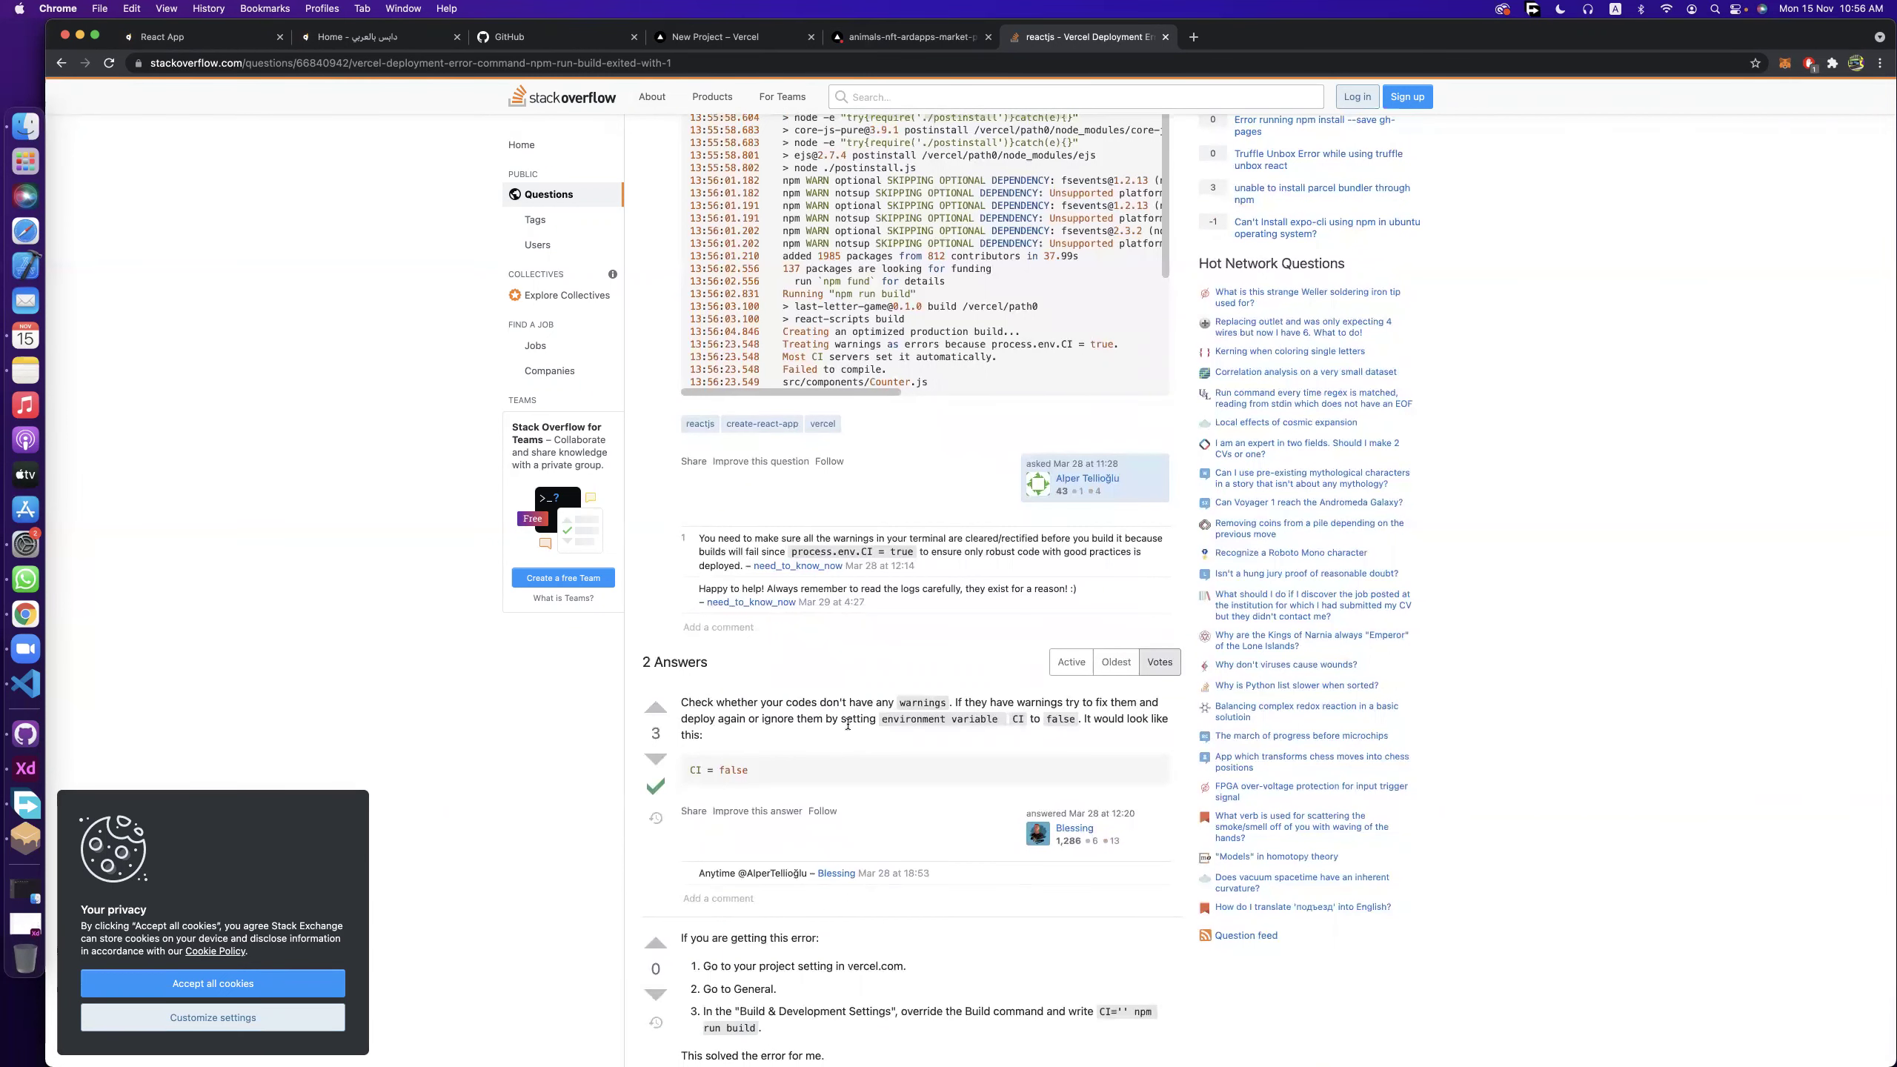
pyautogui.moveTo(756, 767); pyautogui.dragTo(684, 770)
pyautogui.rightClick(692, 770)
pyautogui.click(716, 801)
pyautogui.scroll(-3, 960, 735)
pyautogui.scroll(-2, 962, 738)
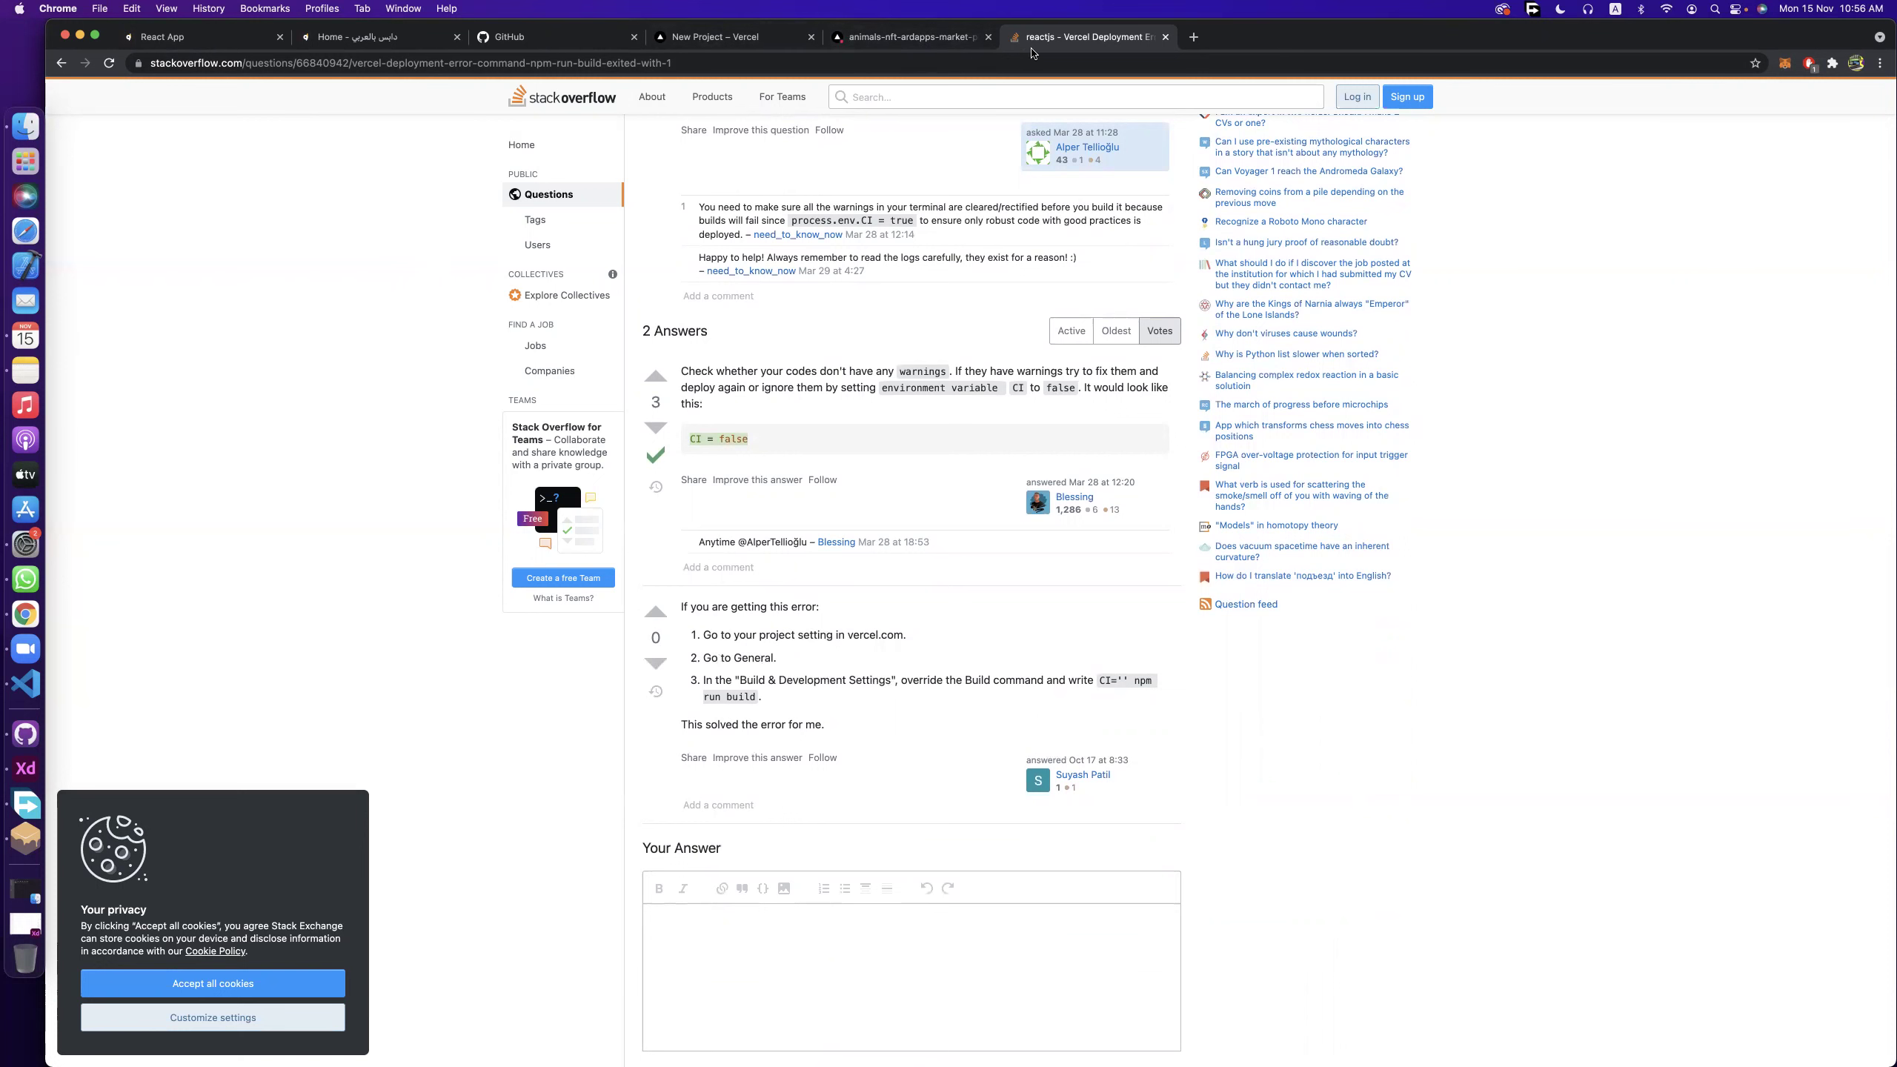
# Return to the failed Vercel deployment's overview and check which additional deployment actions are available.
pyautogui.click(702, 38)
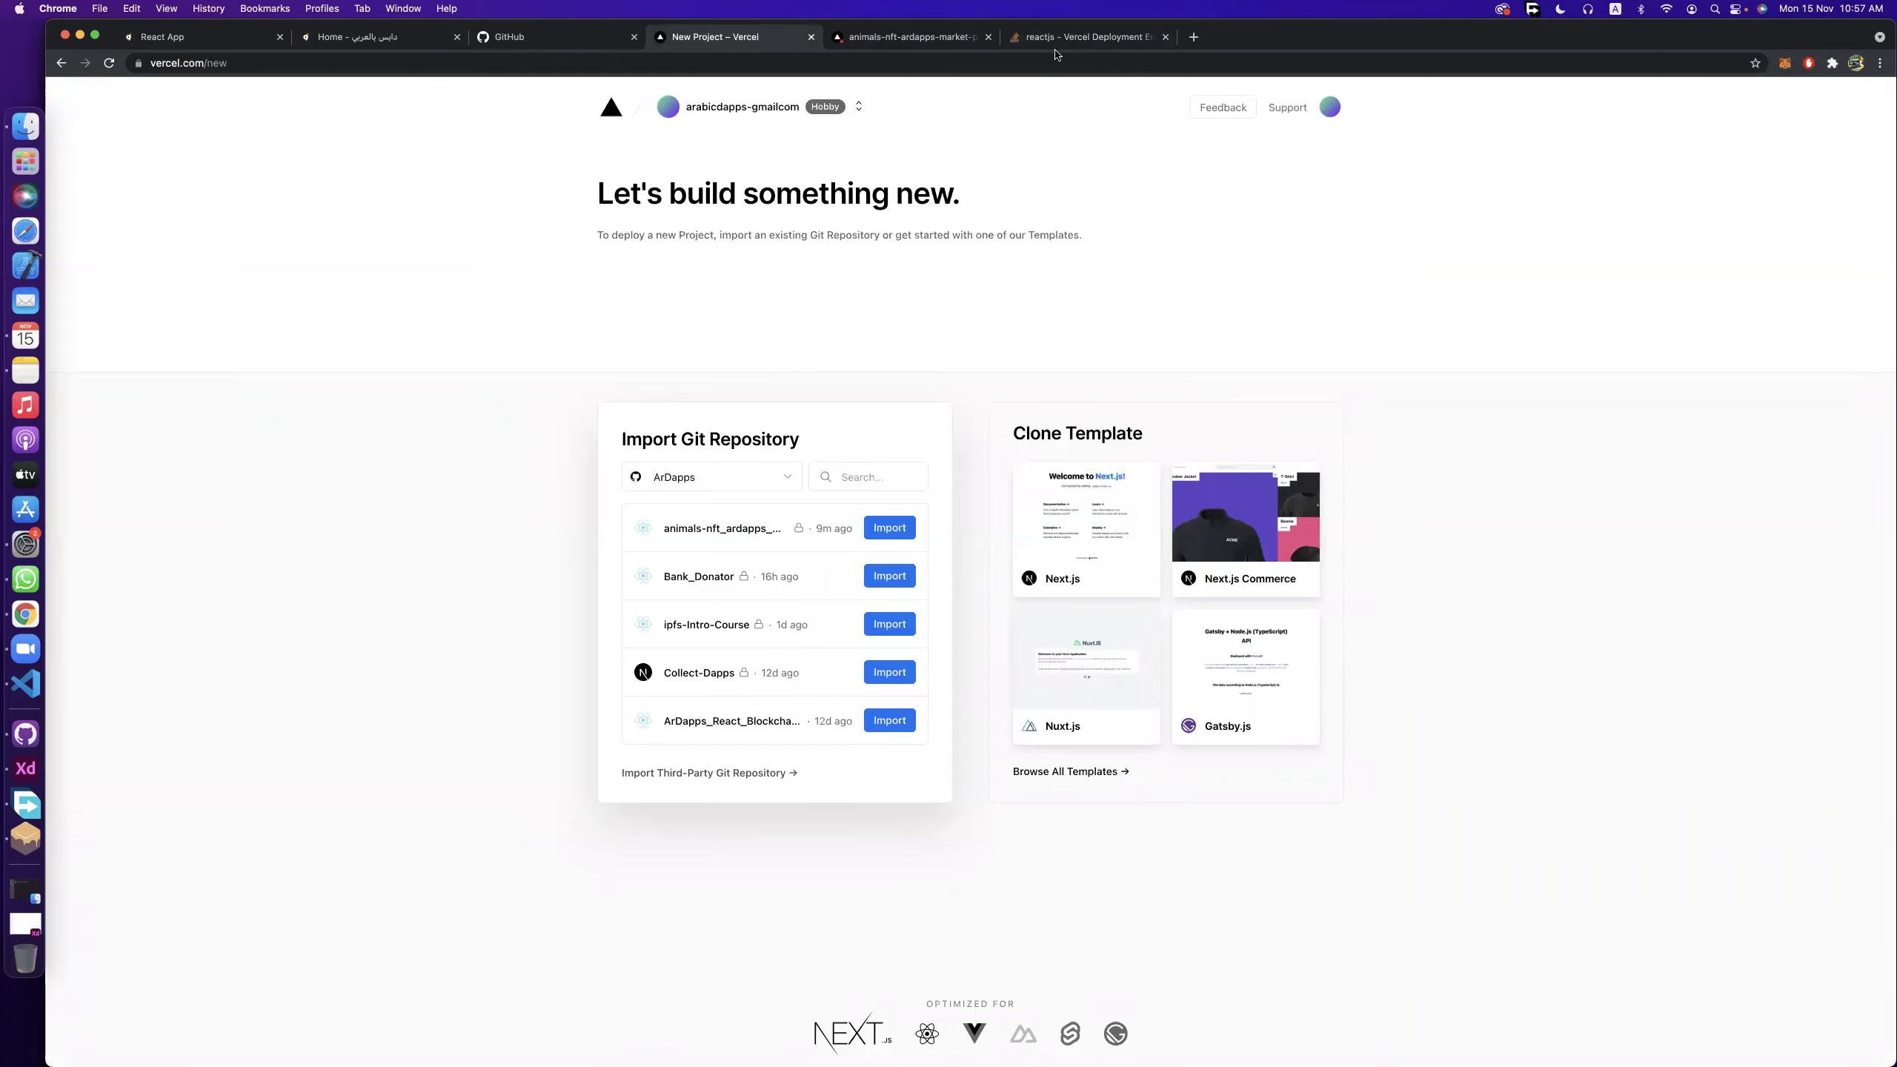
pyautogui.click(900, 47)
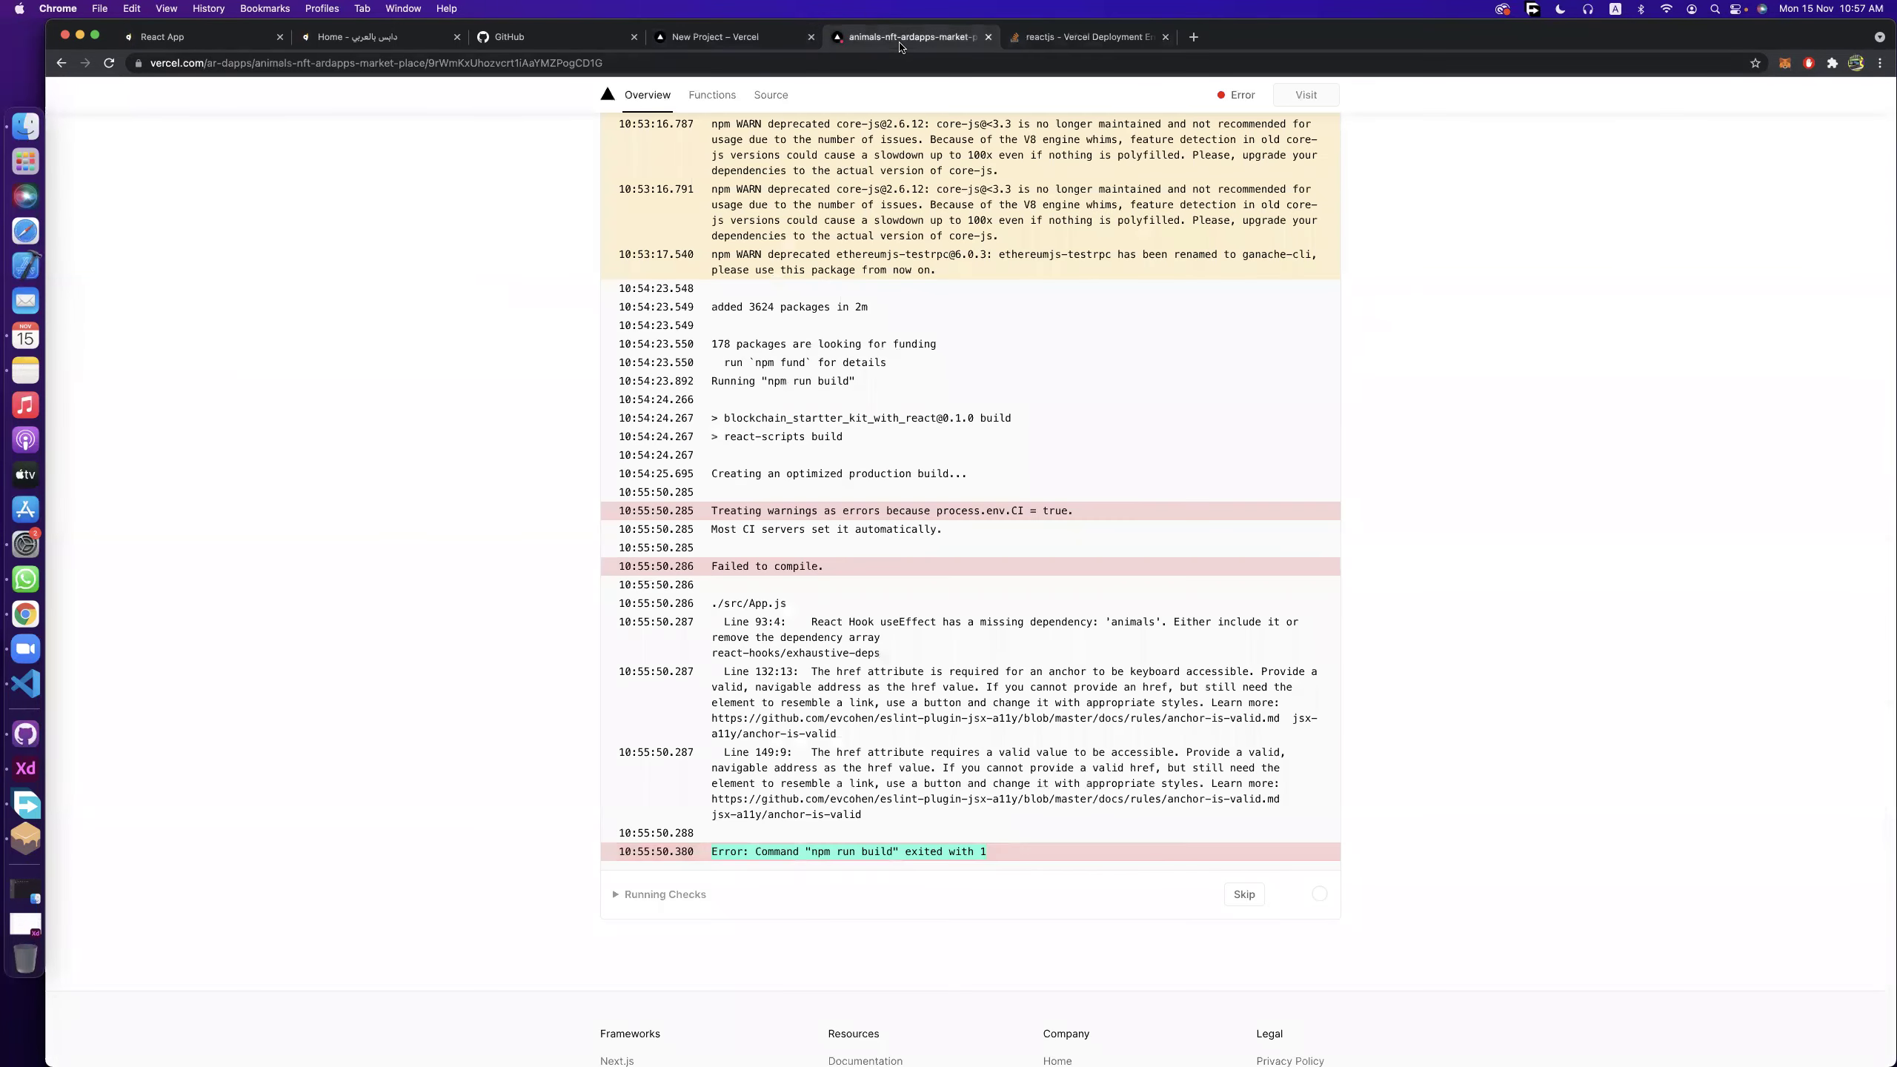
pyautogui.scroll(10, 1073, 332)
pyautogui.scroll(8, 1073, 331)
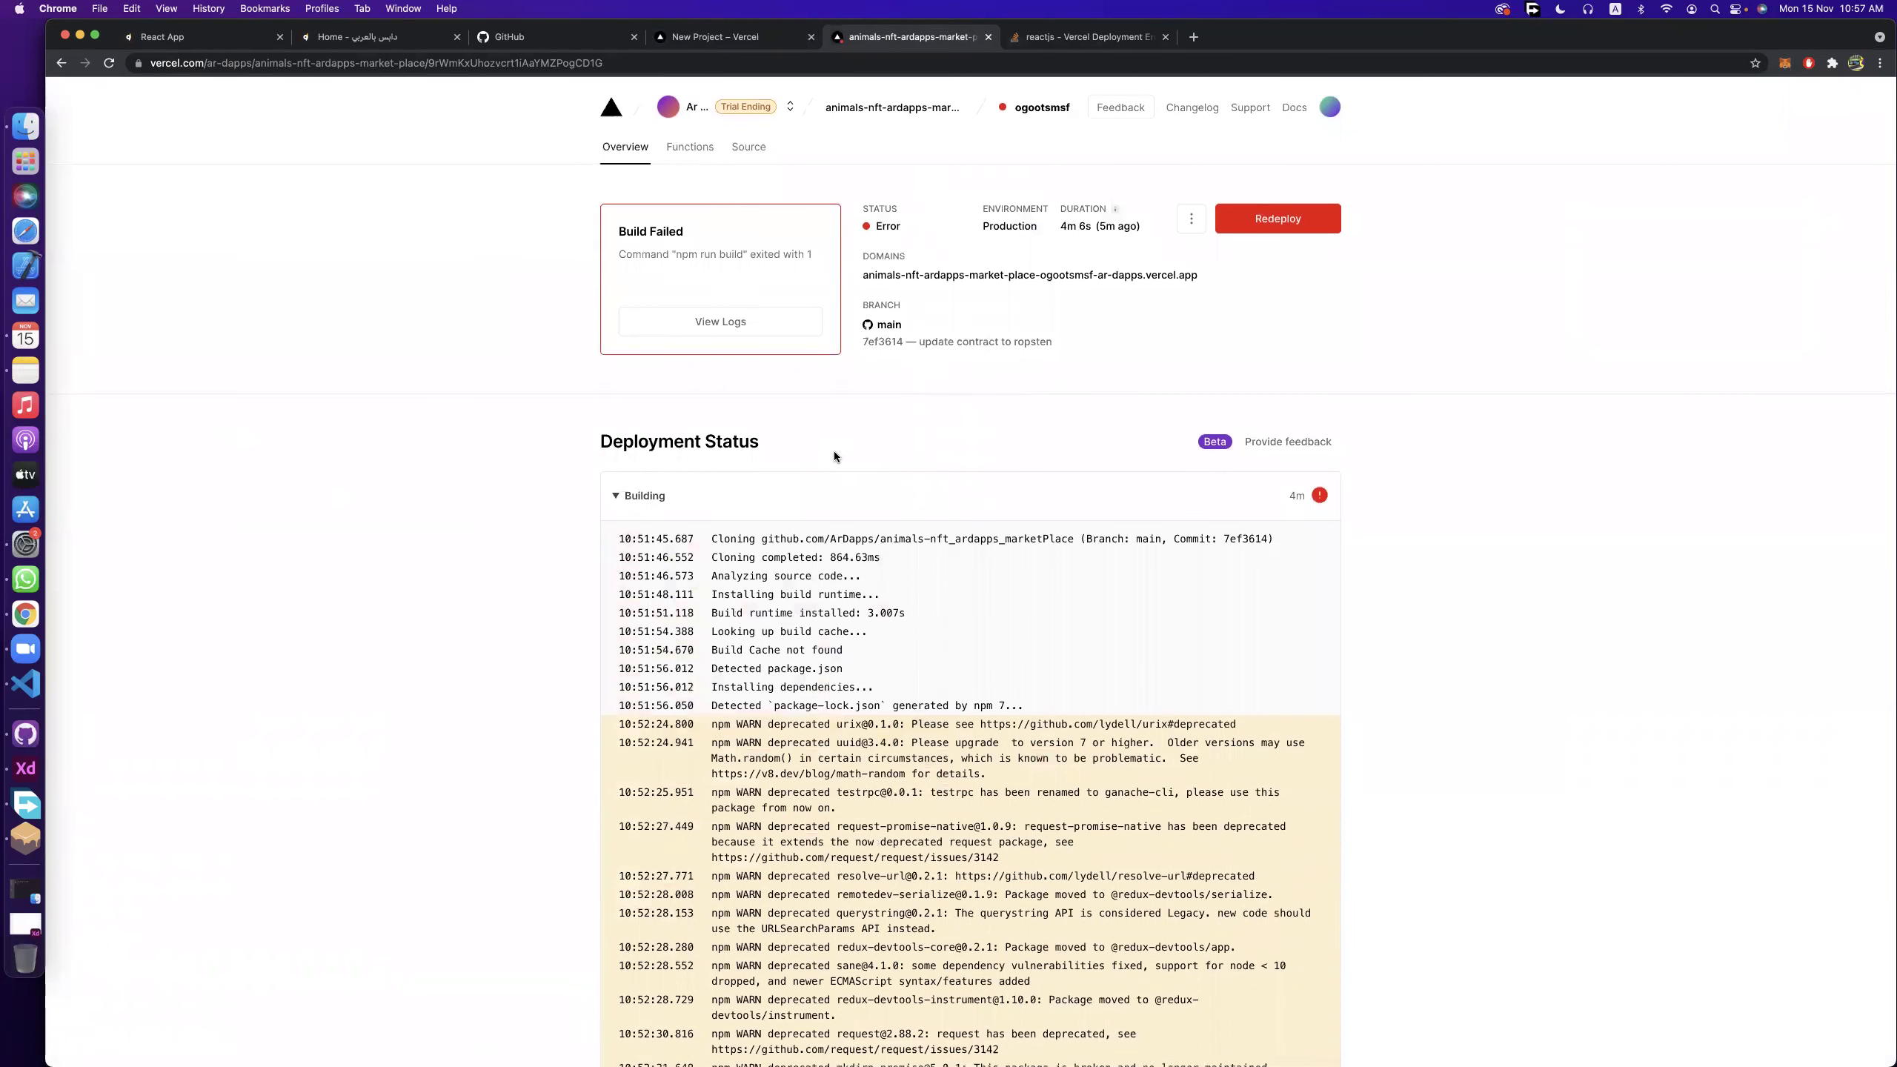
pyautogui.click(1192, 218)
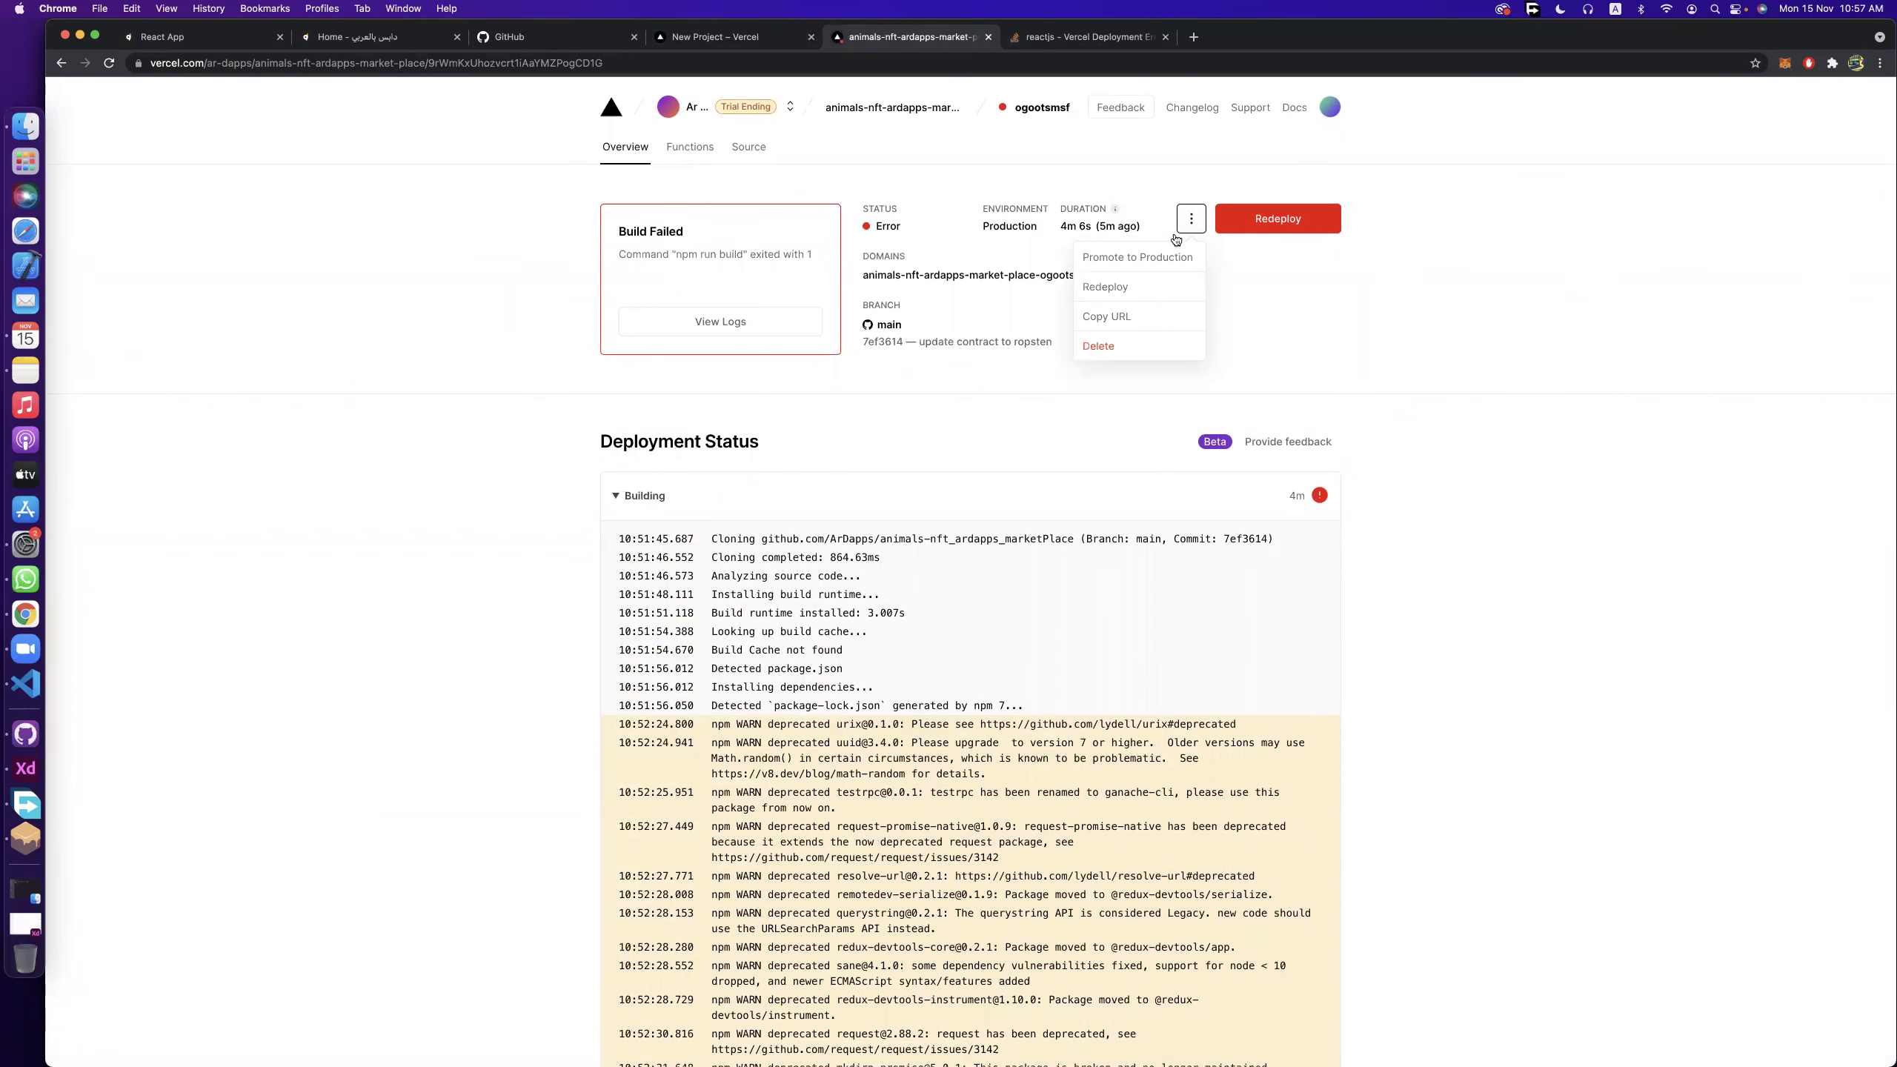
pyautogui.click(1268, 313)
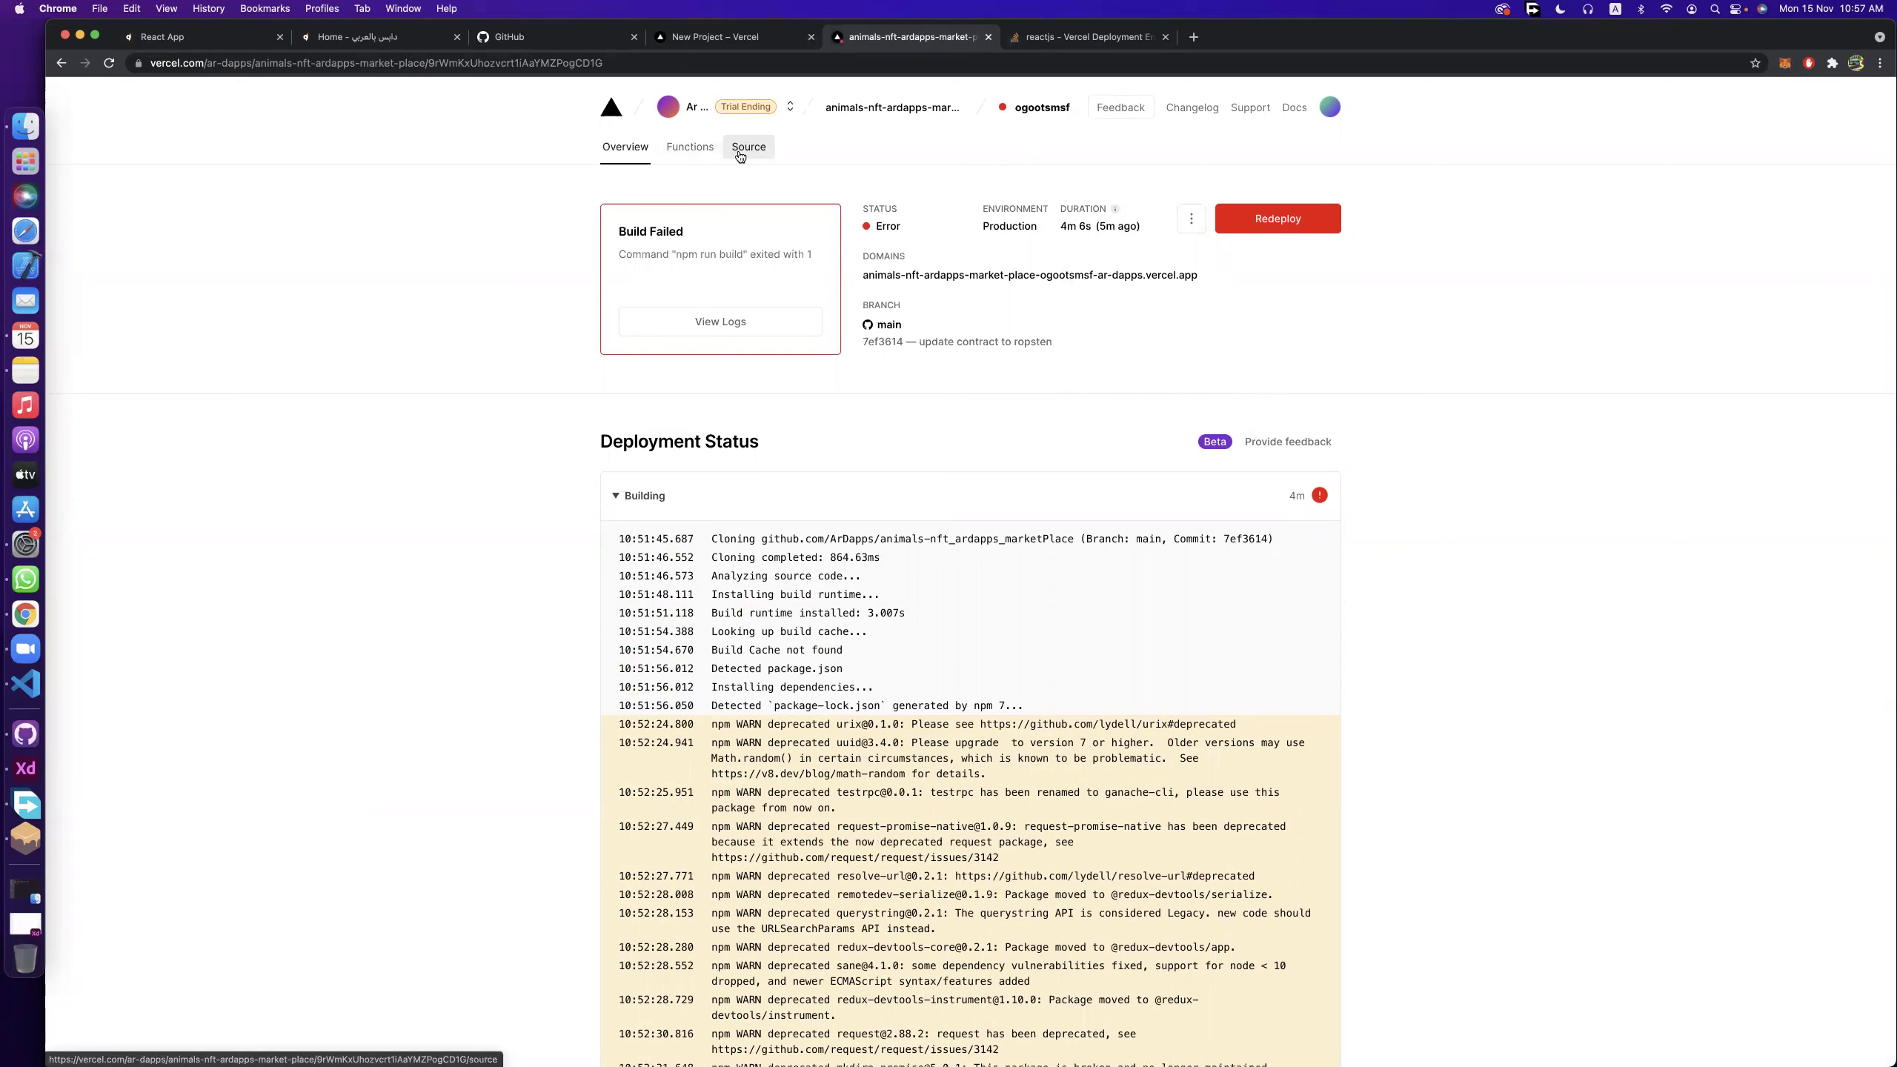
# Open the Vercel personal account settings and look through the General section for build options.
pyautogui.click(1328, 110)
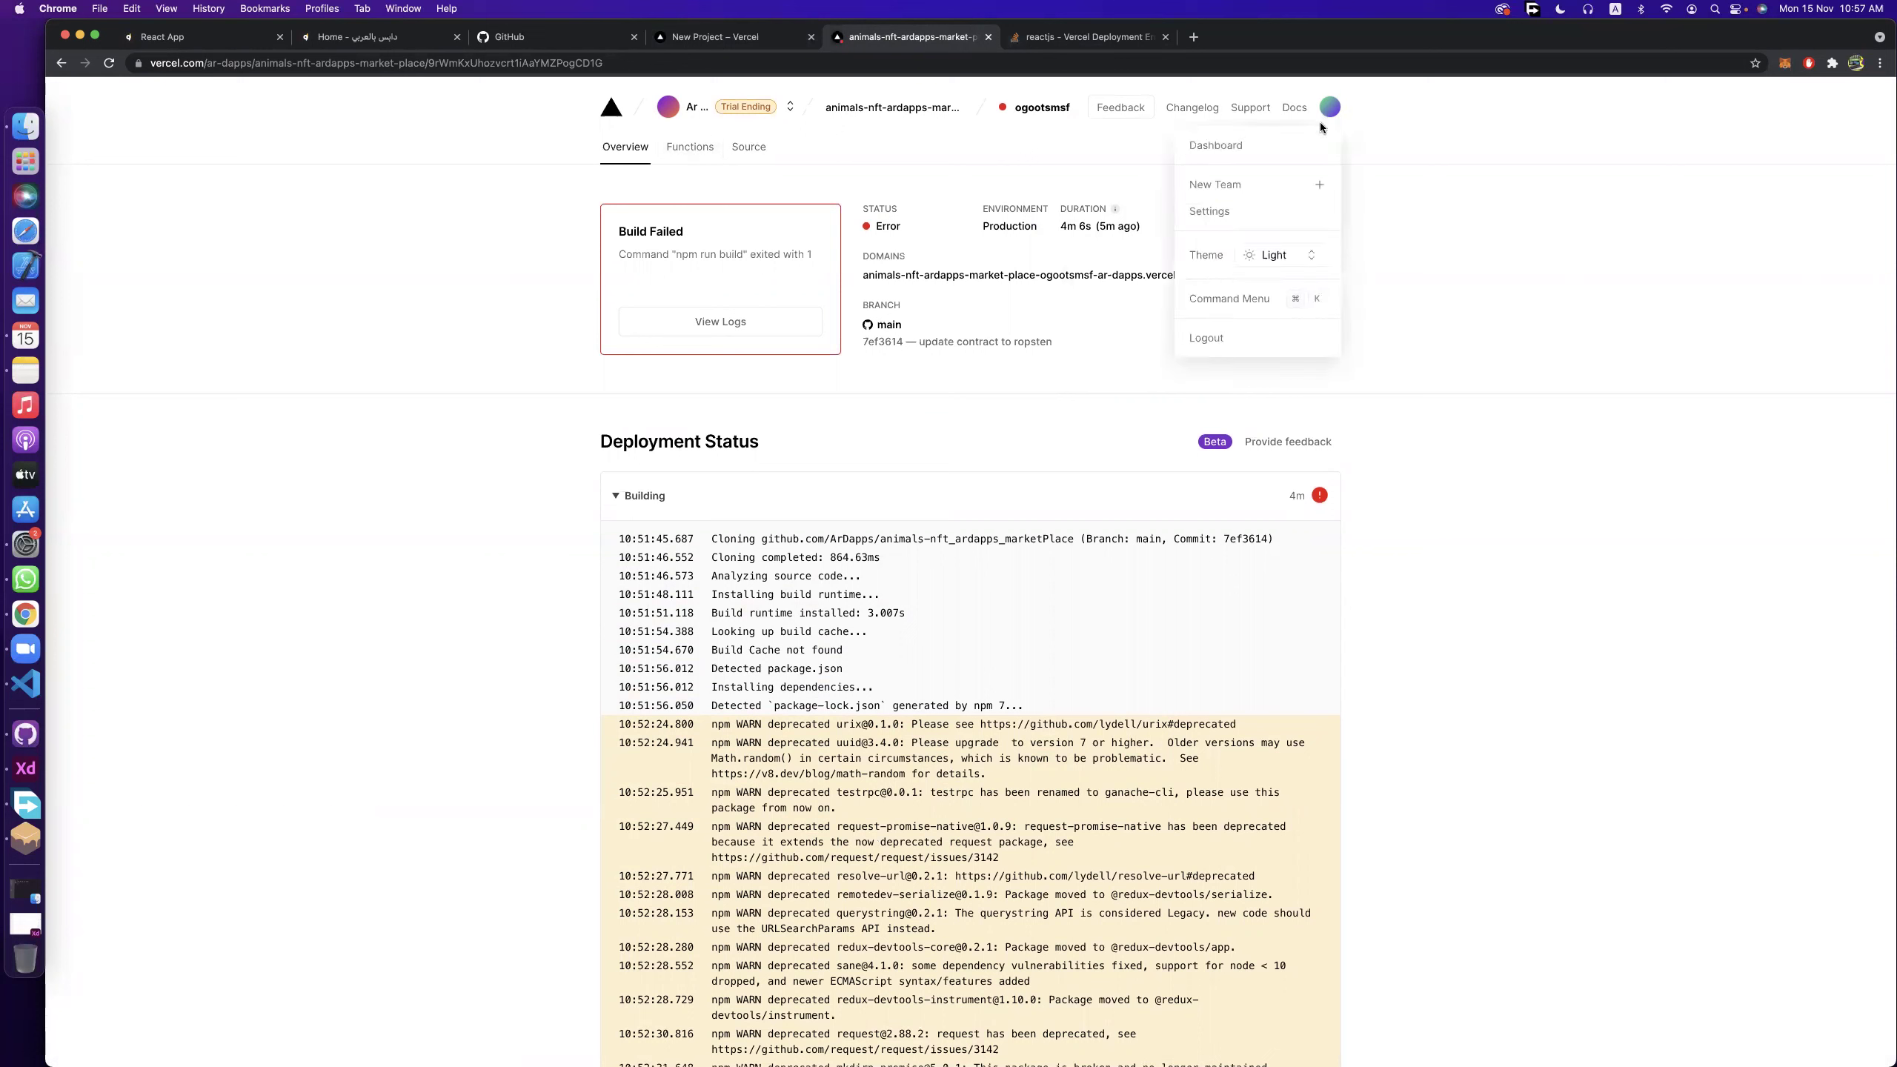
pyautogui.click(1214, 214)
pyautogui.scroll(-5, 1100, 598)
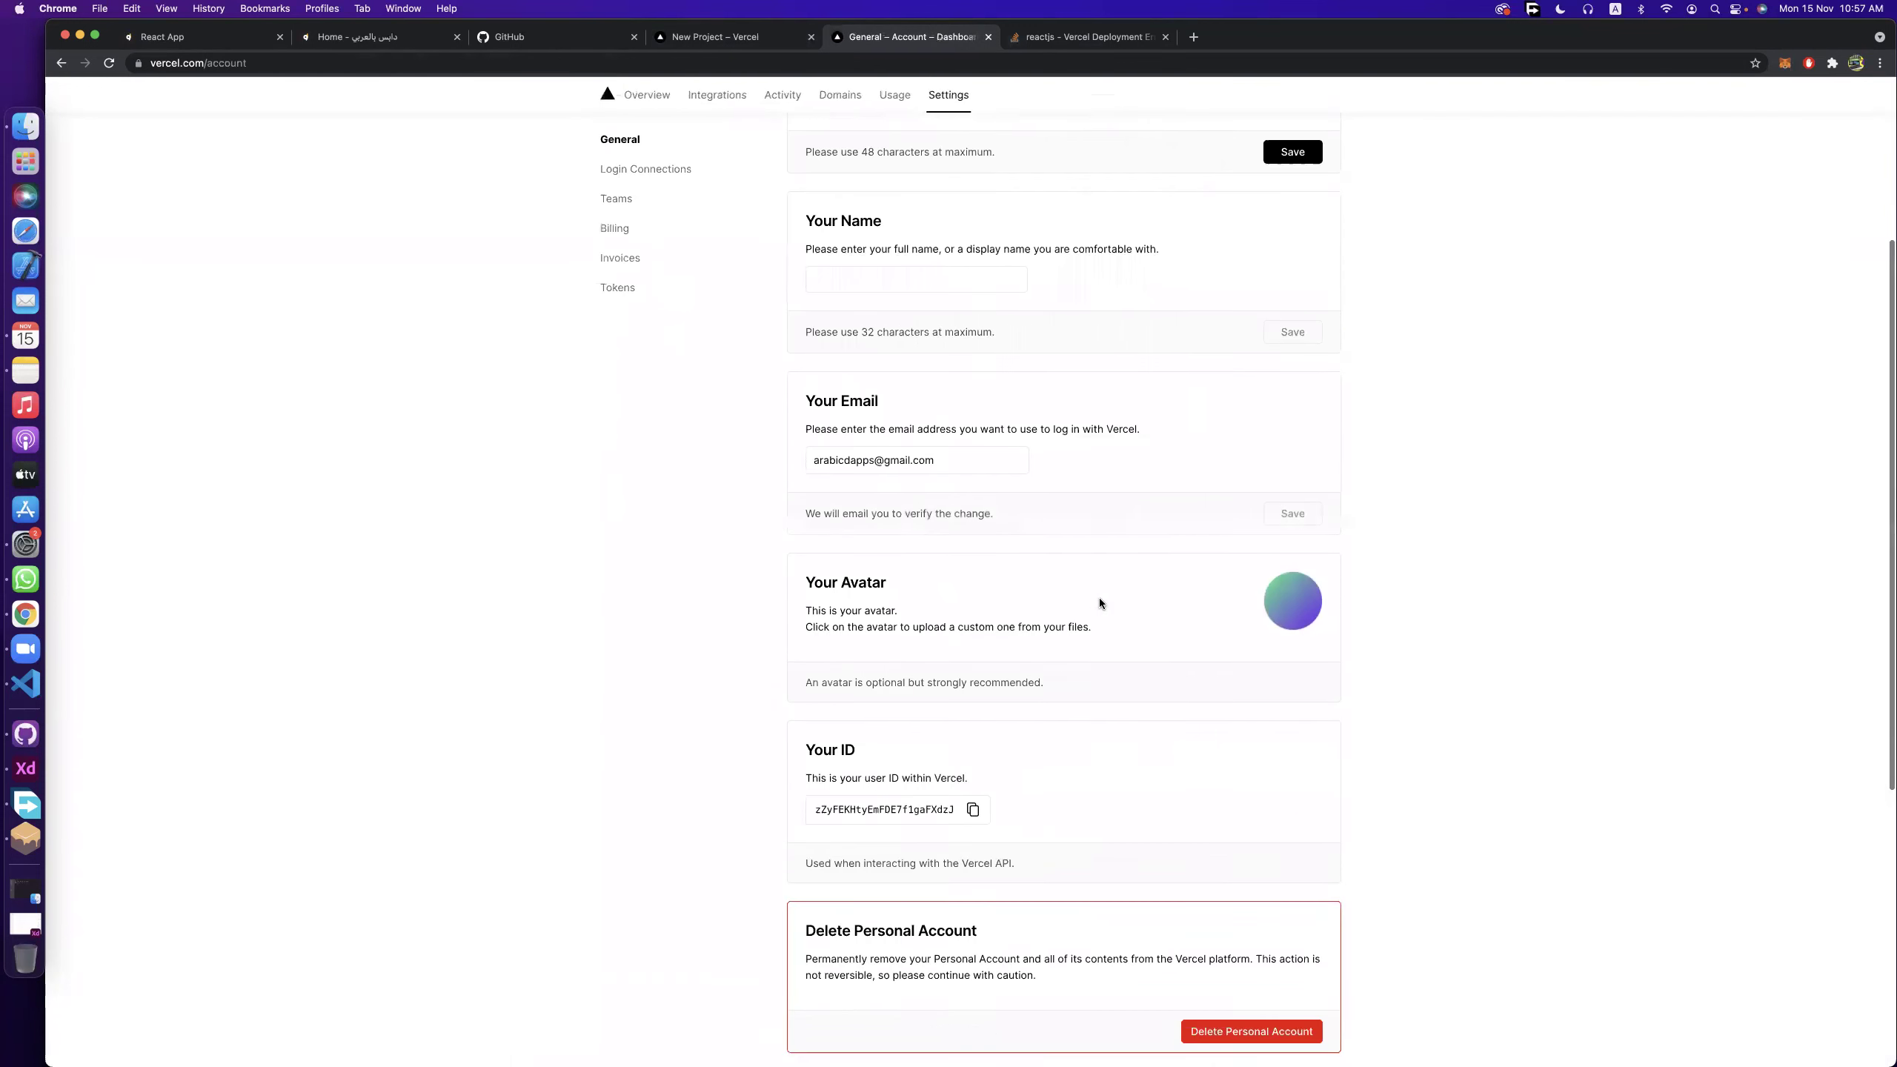
pyautogui.scroll(3, 1090, 551)
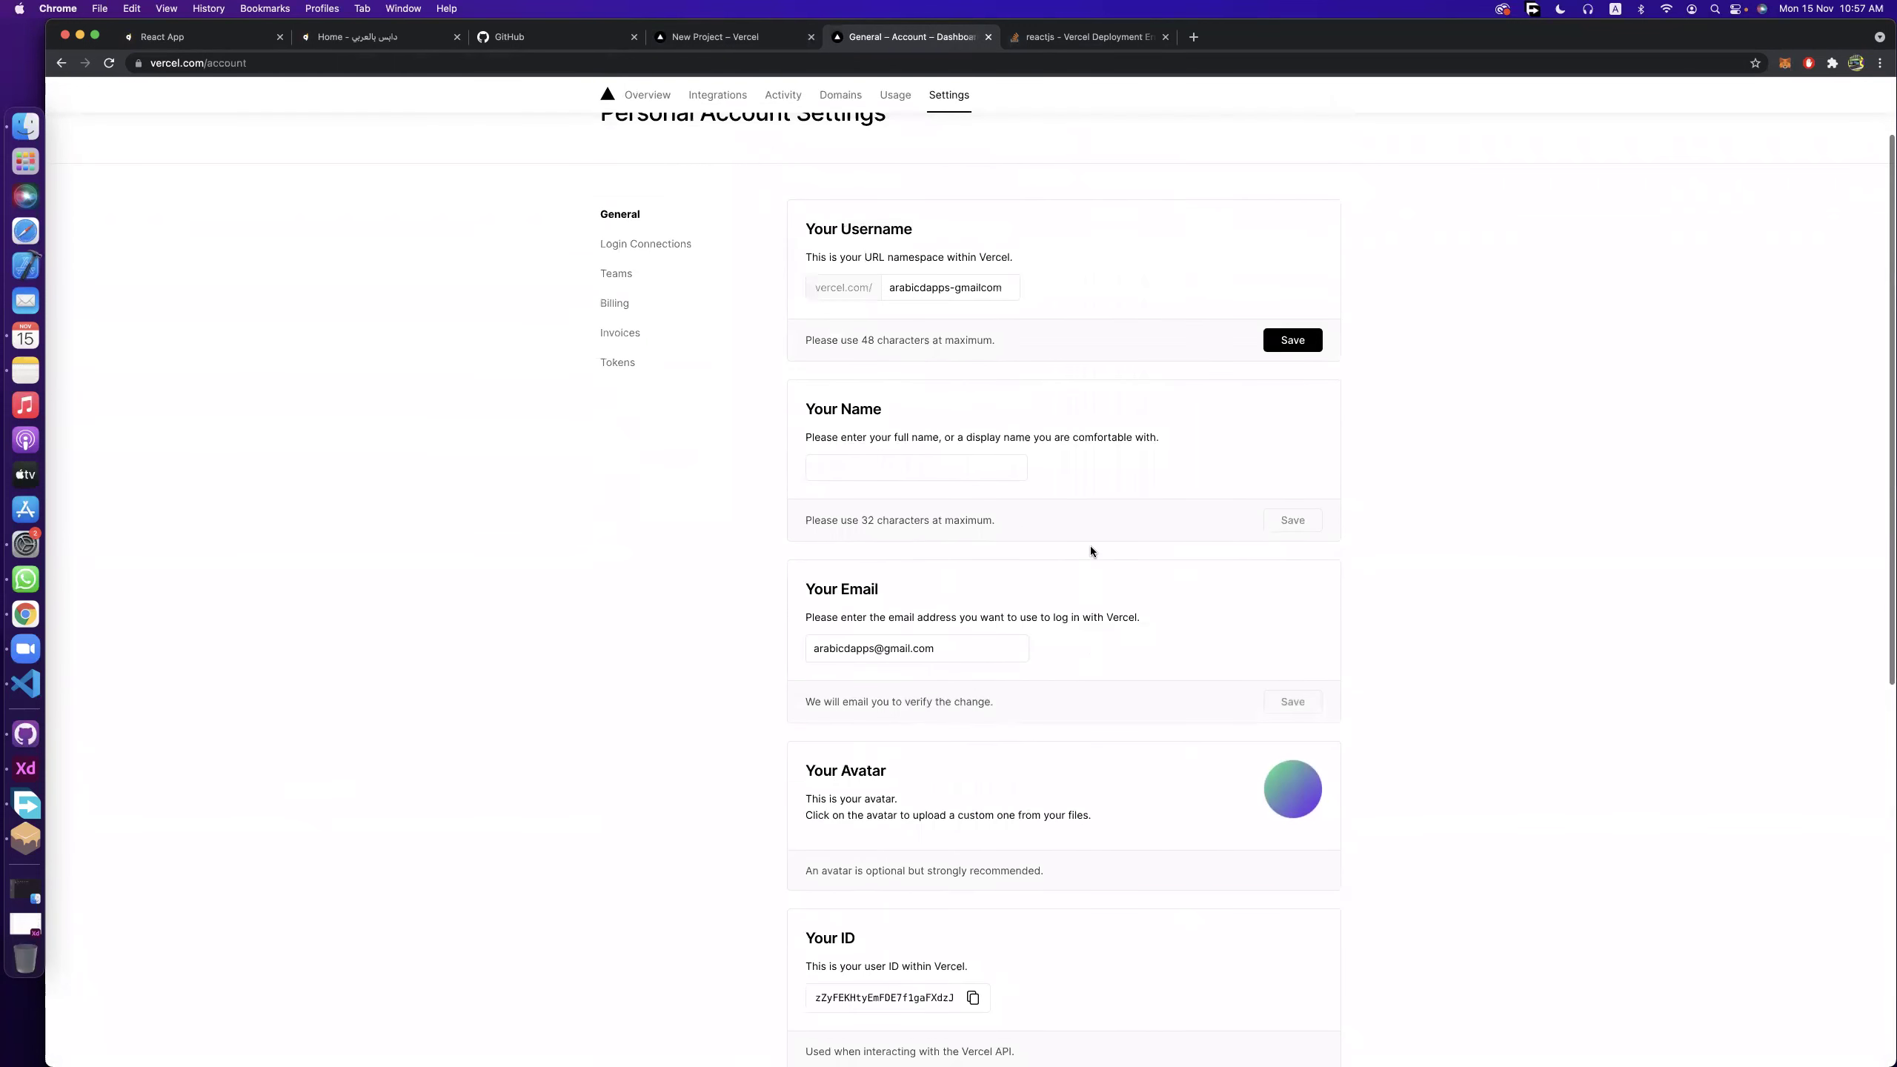
pyautogui.scroll(1, 1079, 513)
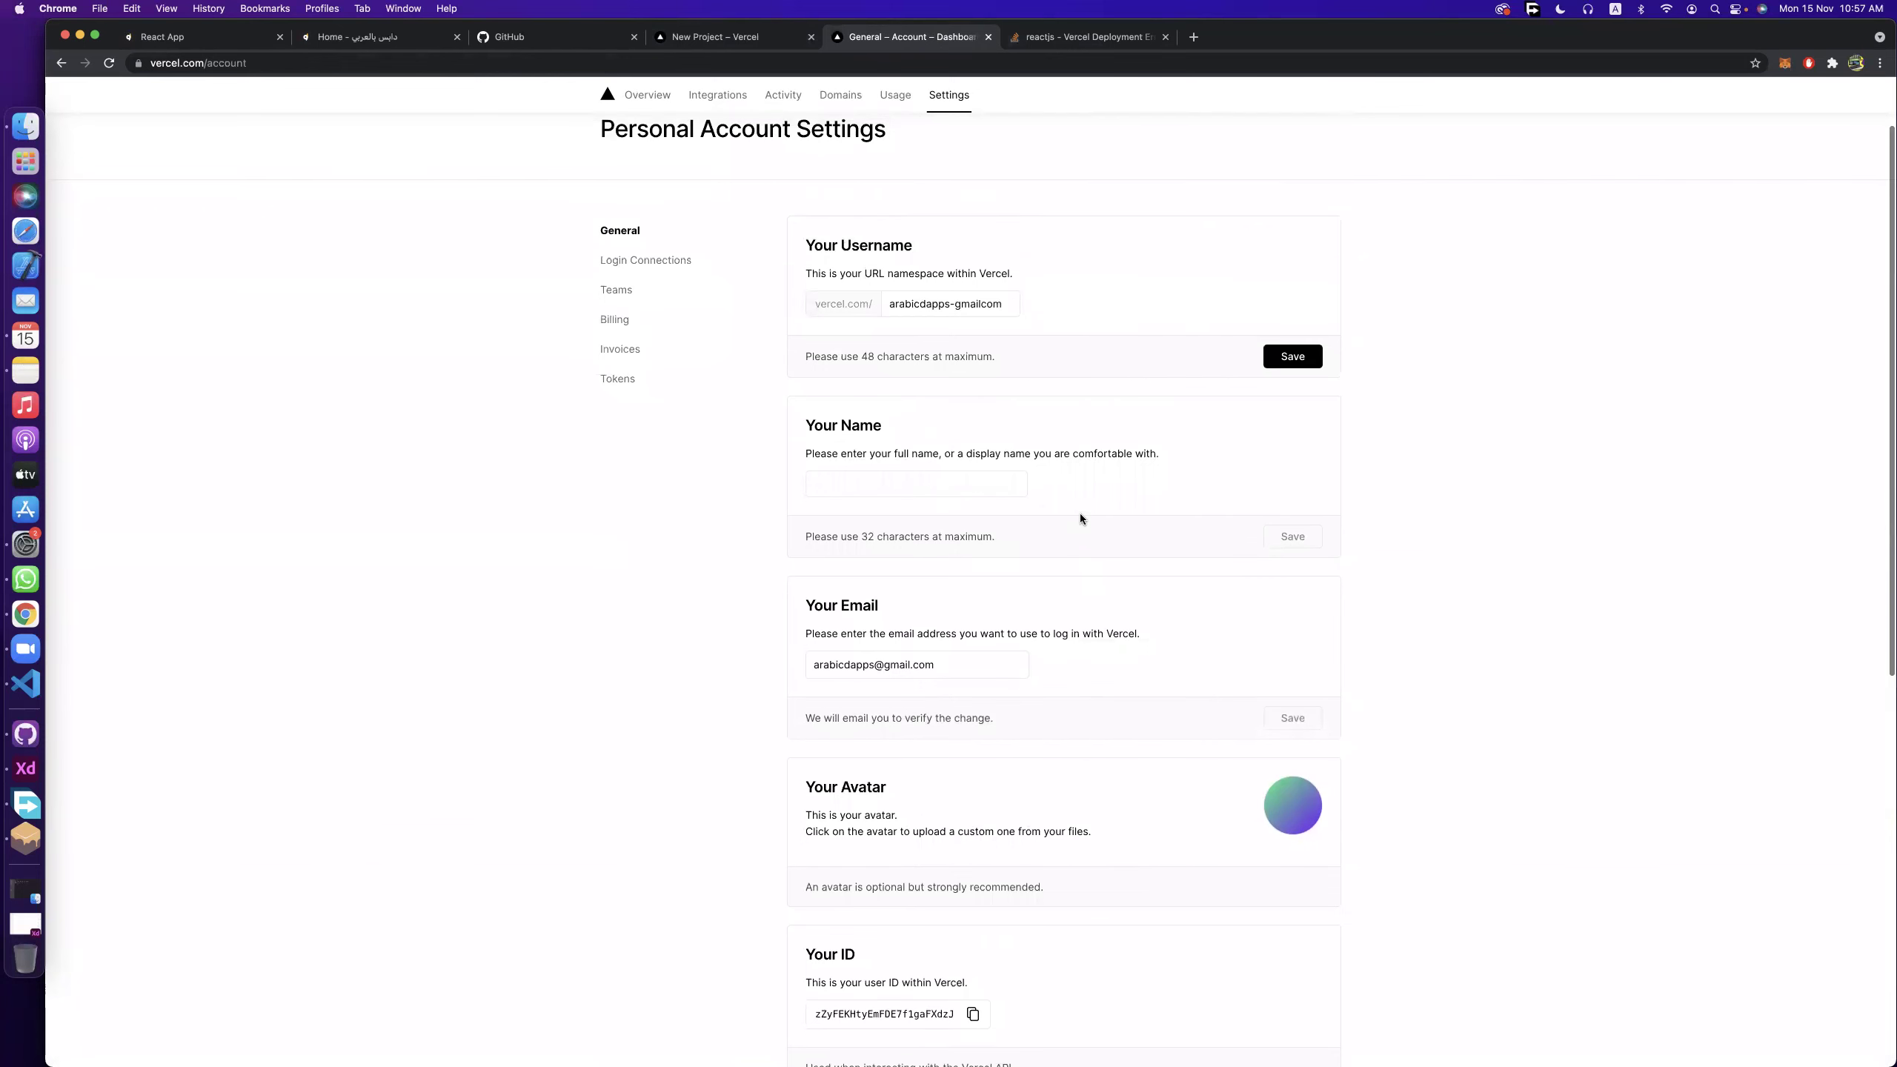
# Recheck the suggested fix on Stack Overflow and go to the Vercel dashboard's project overview.
pyautogui.click(1046, 36)
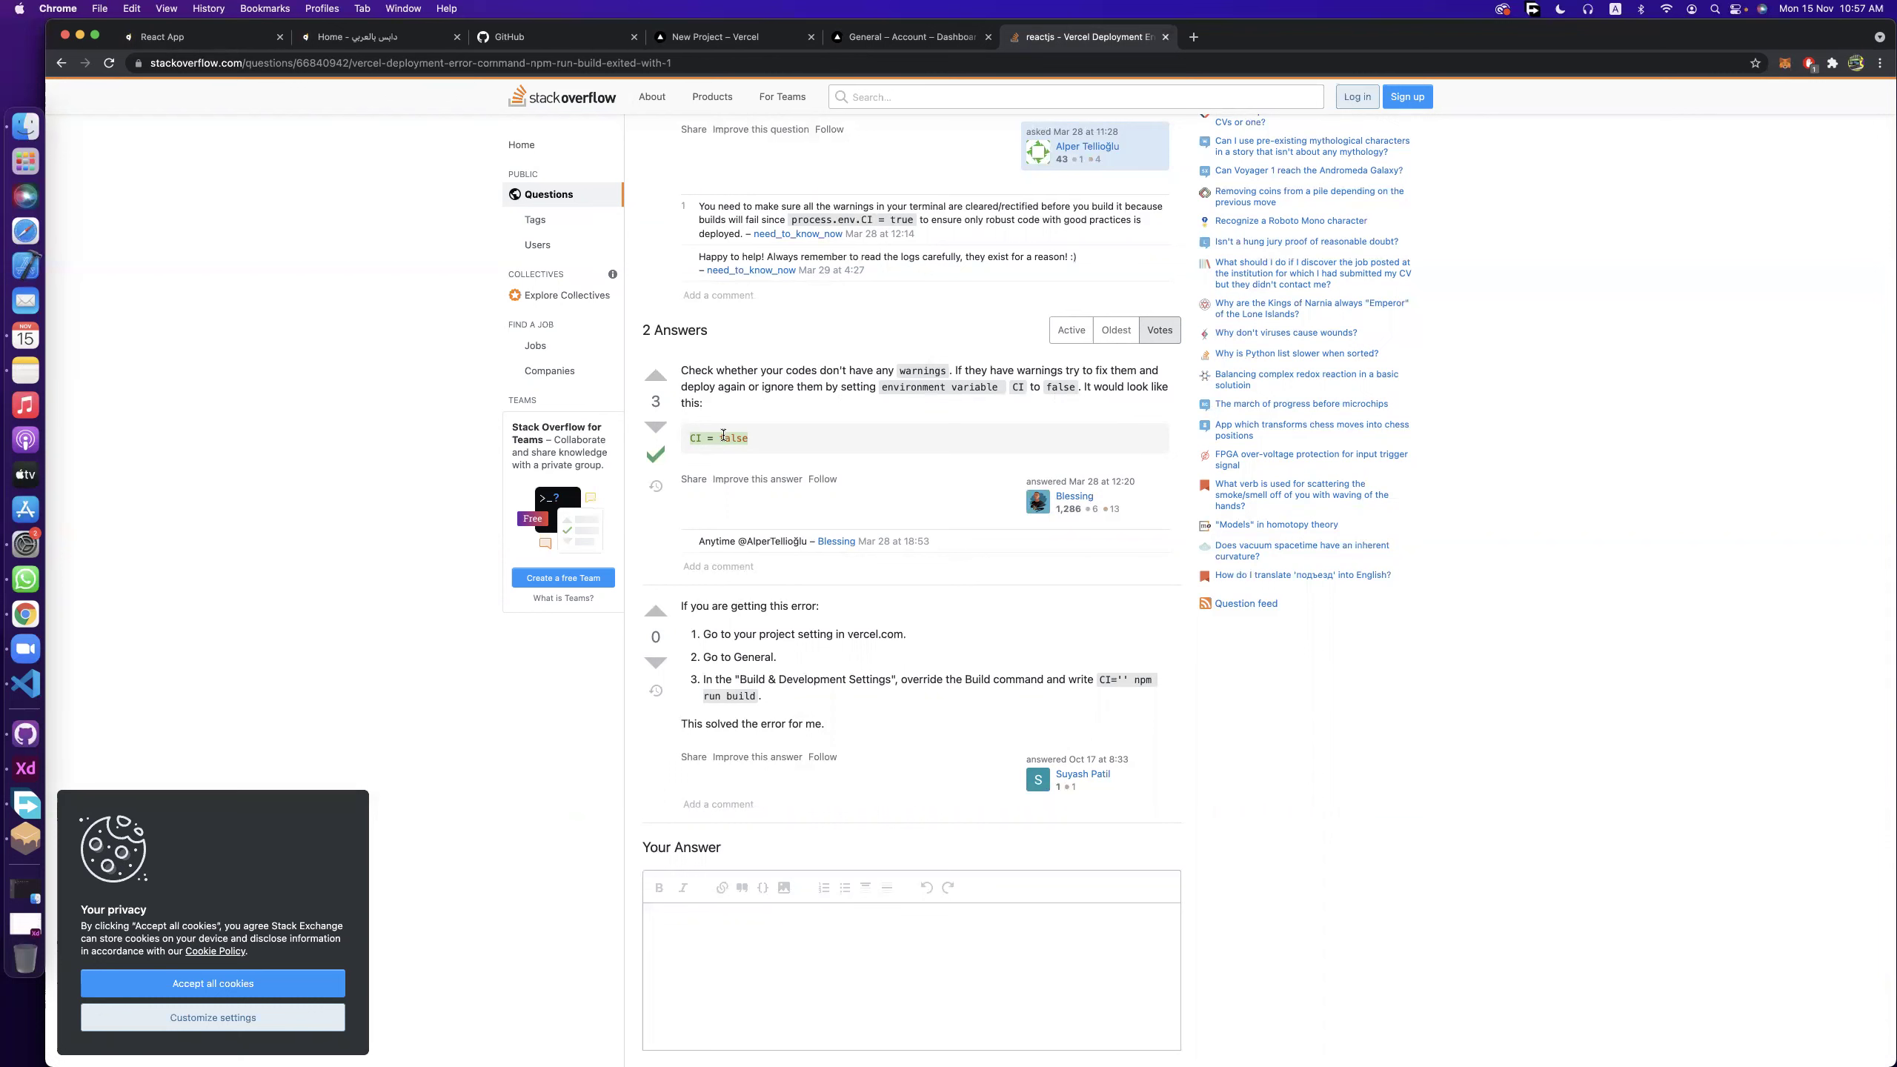
pyautogui.scroll(6, 878, 435)
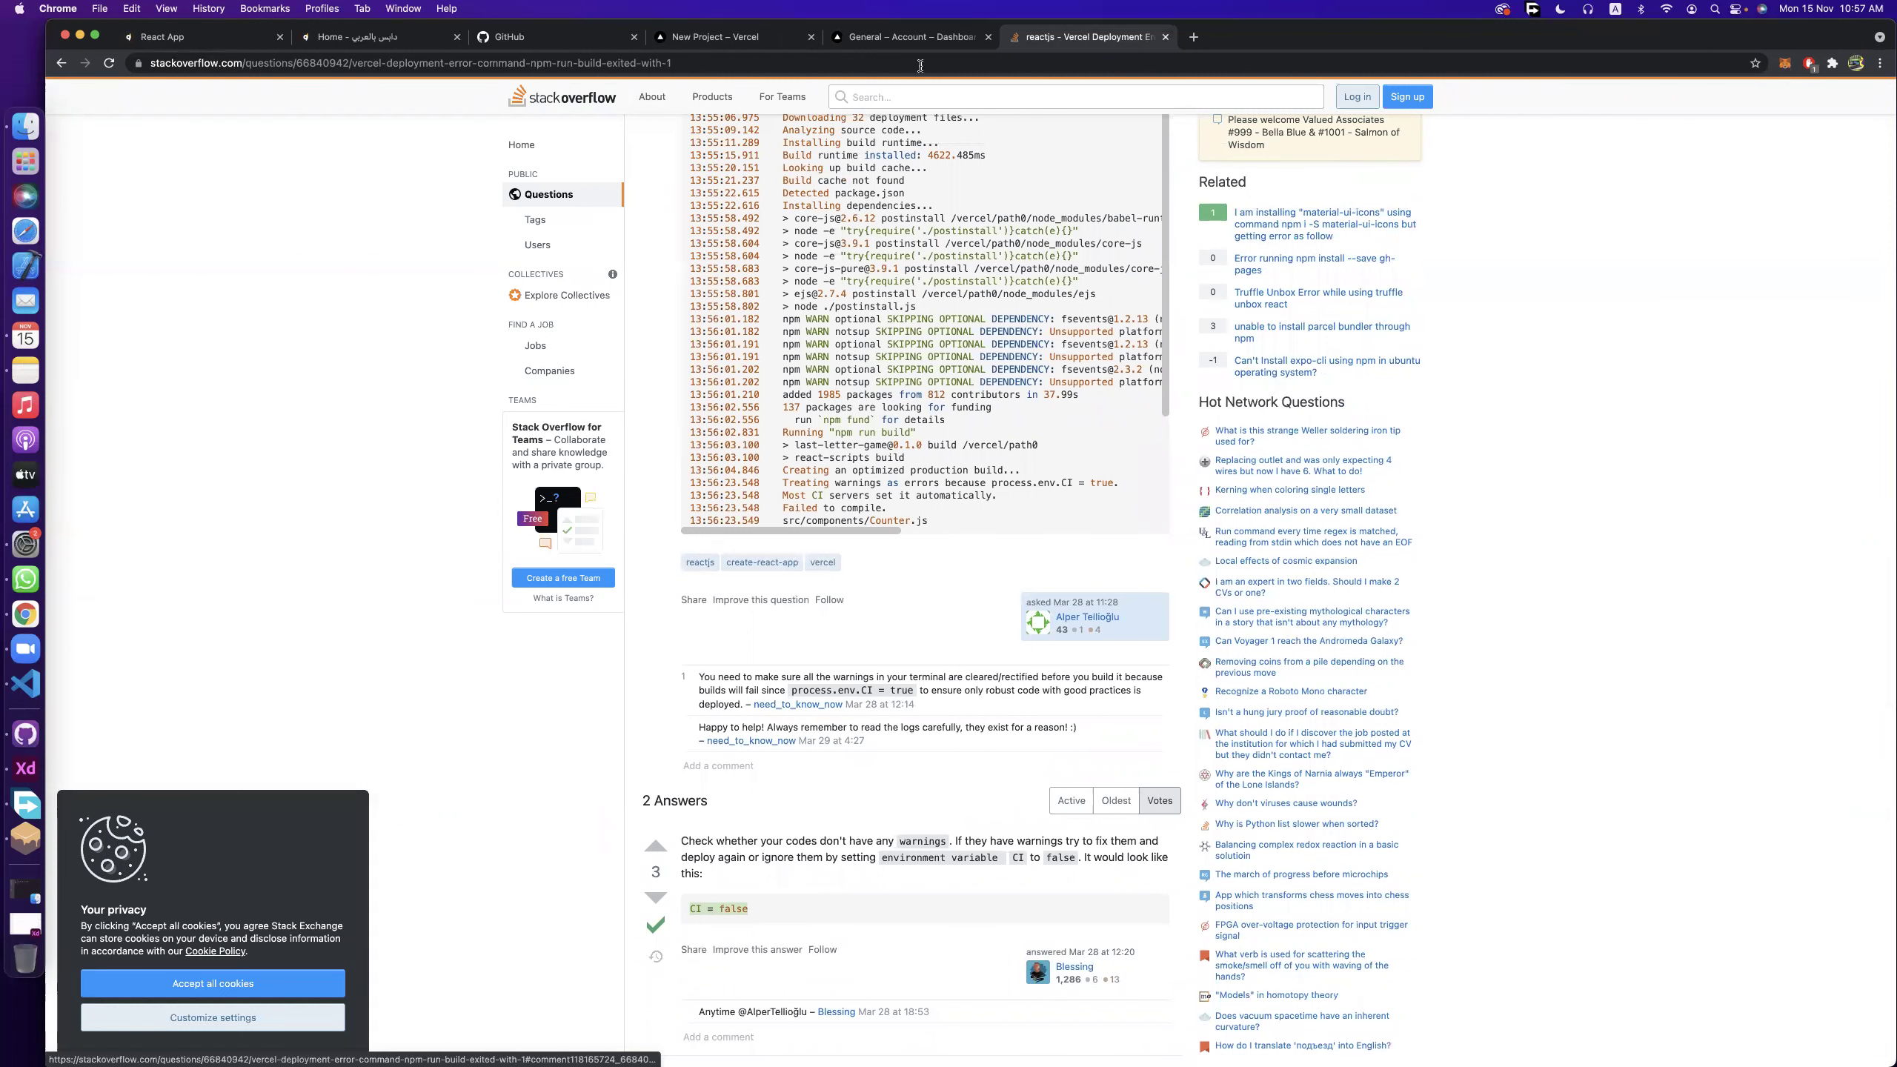
pyautogui.click(930, 39)
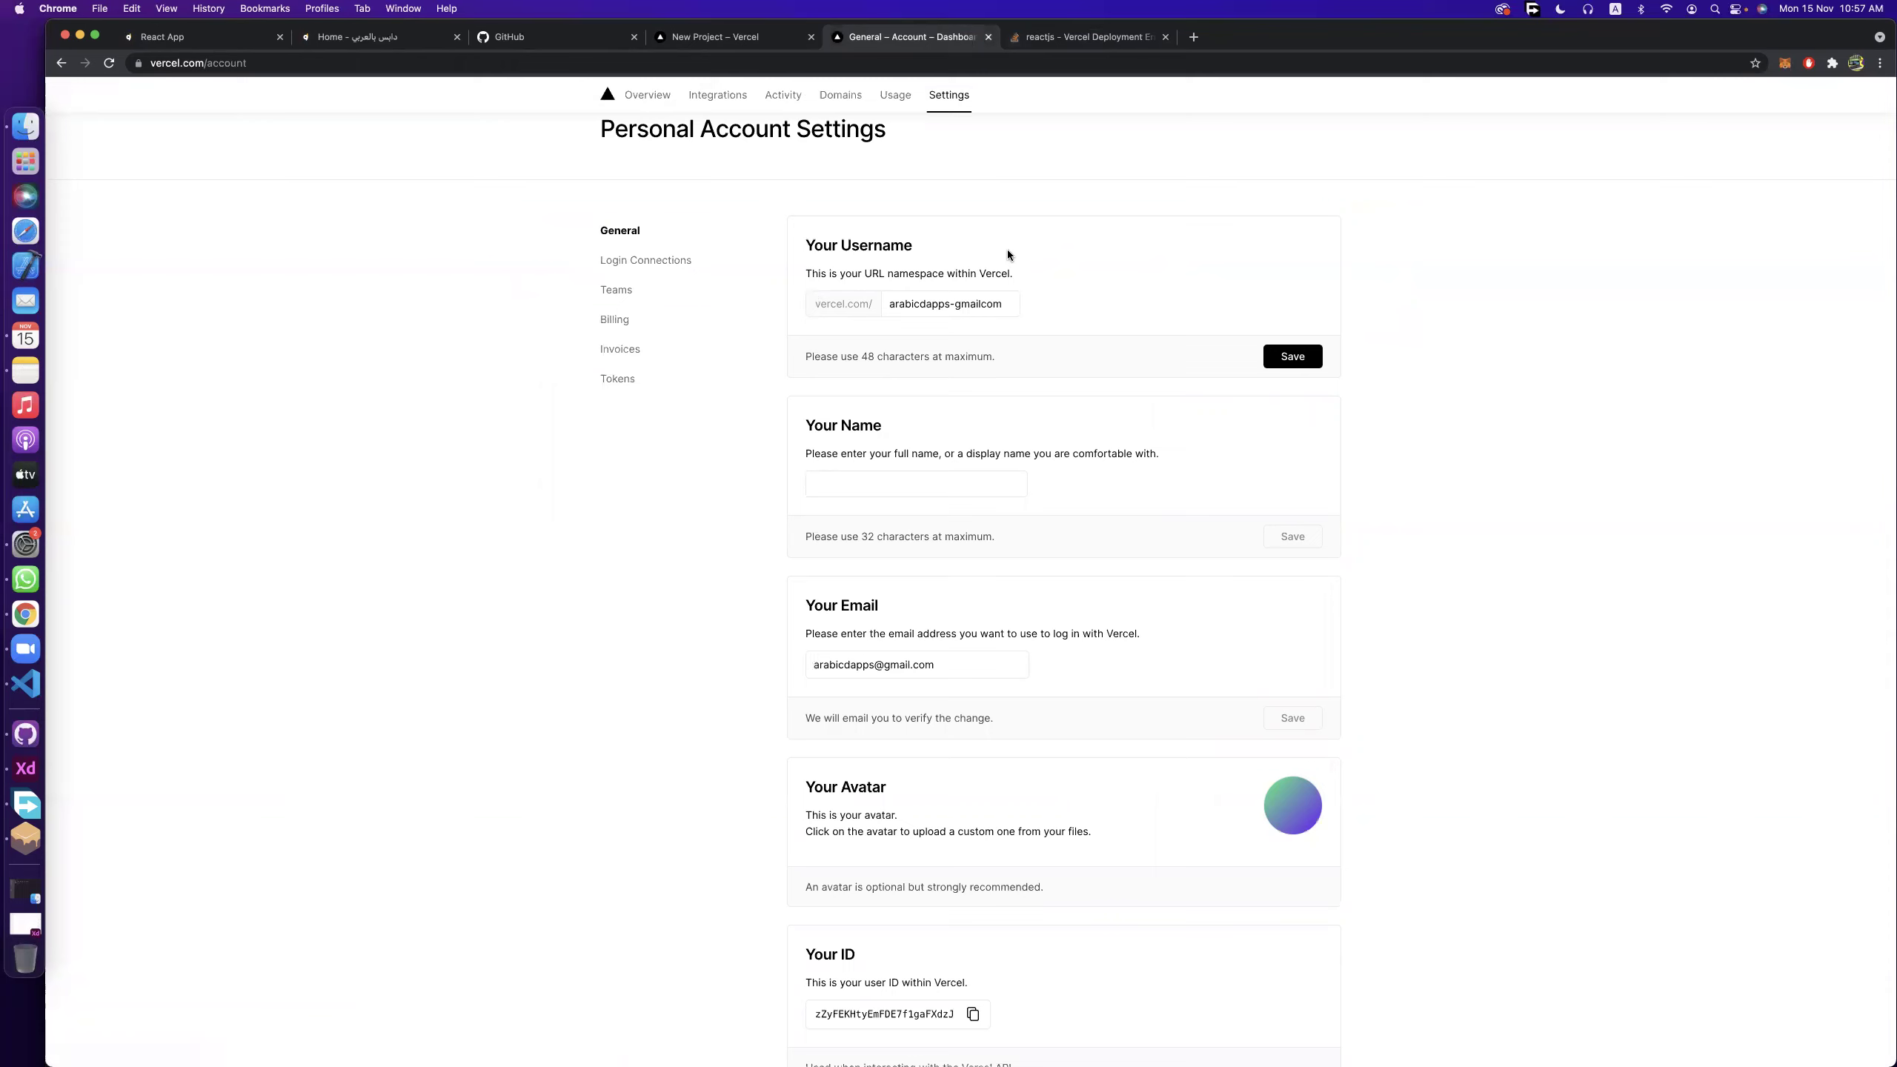
pyautogui.scroll(2, 1008, 255)
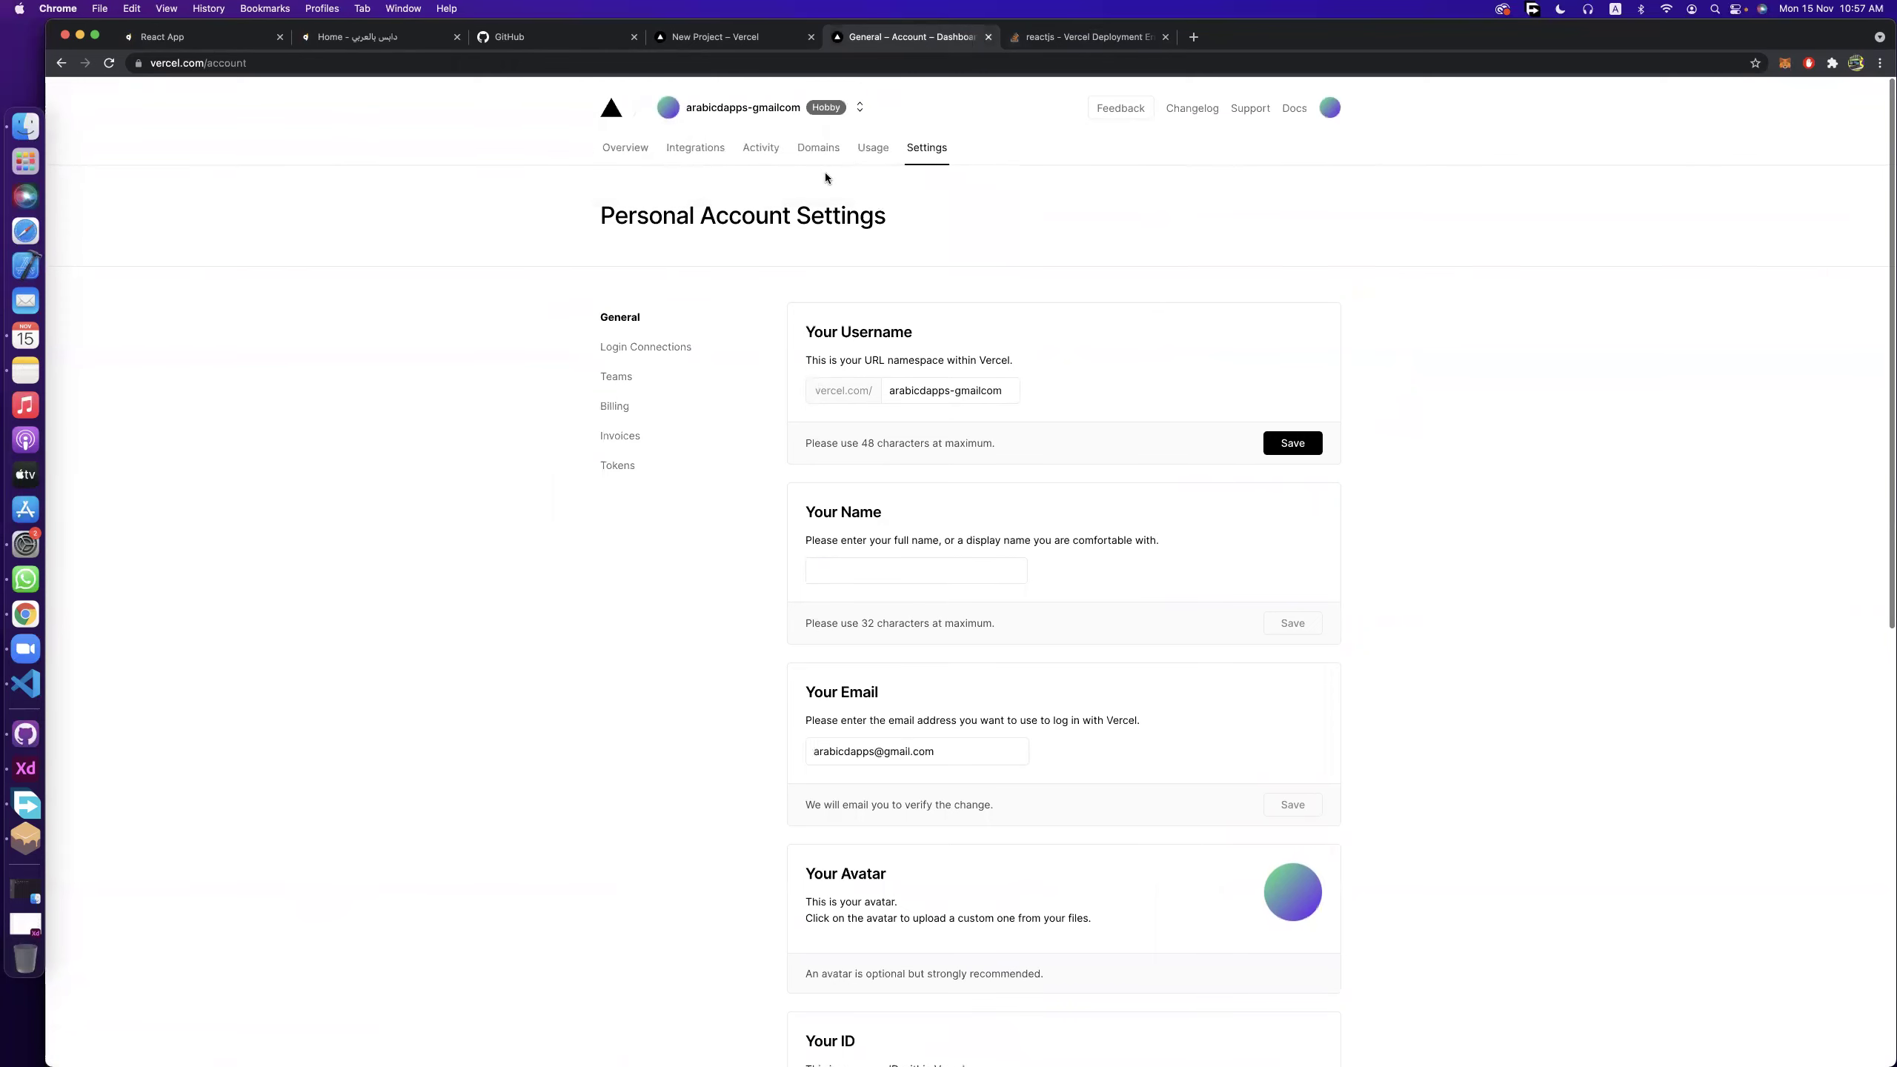
pyautogui.click(612, 153)
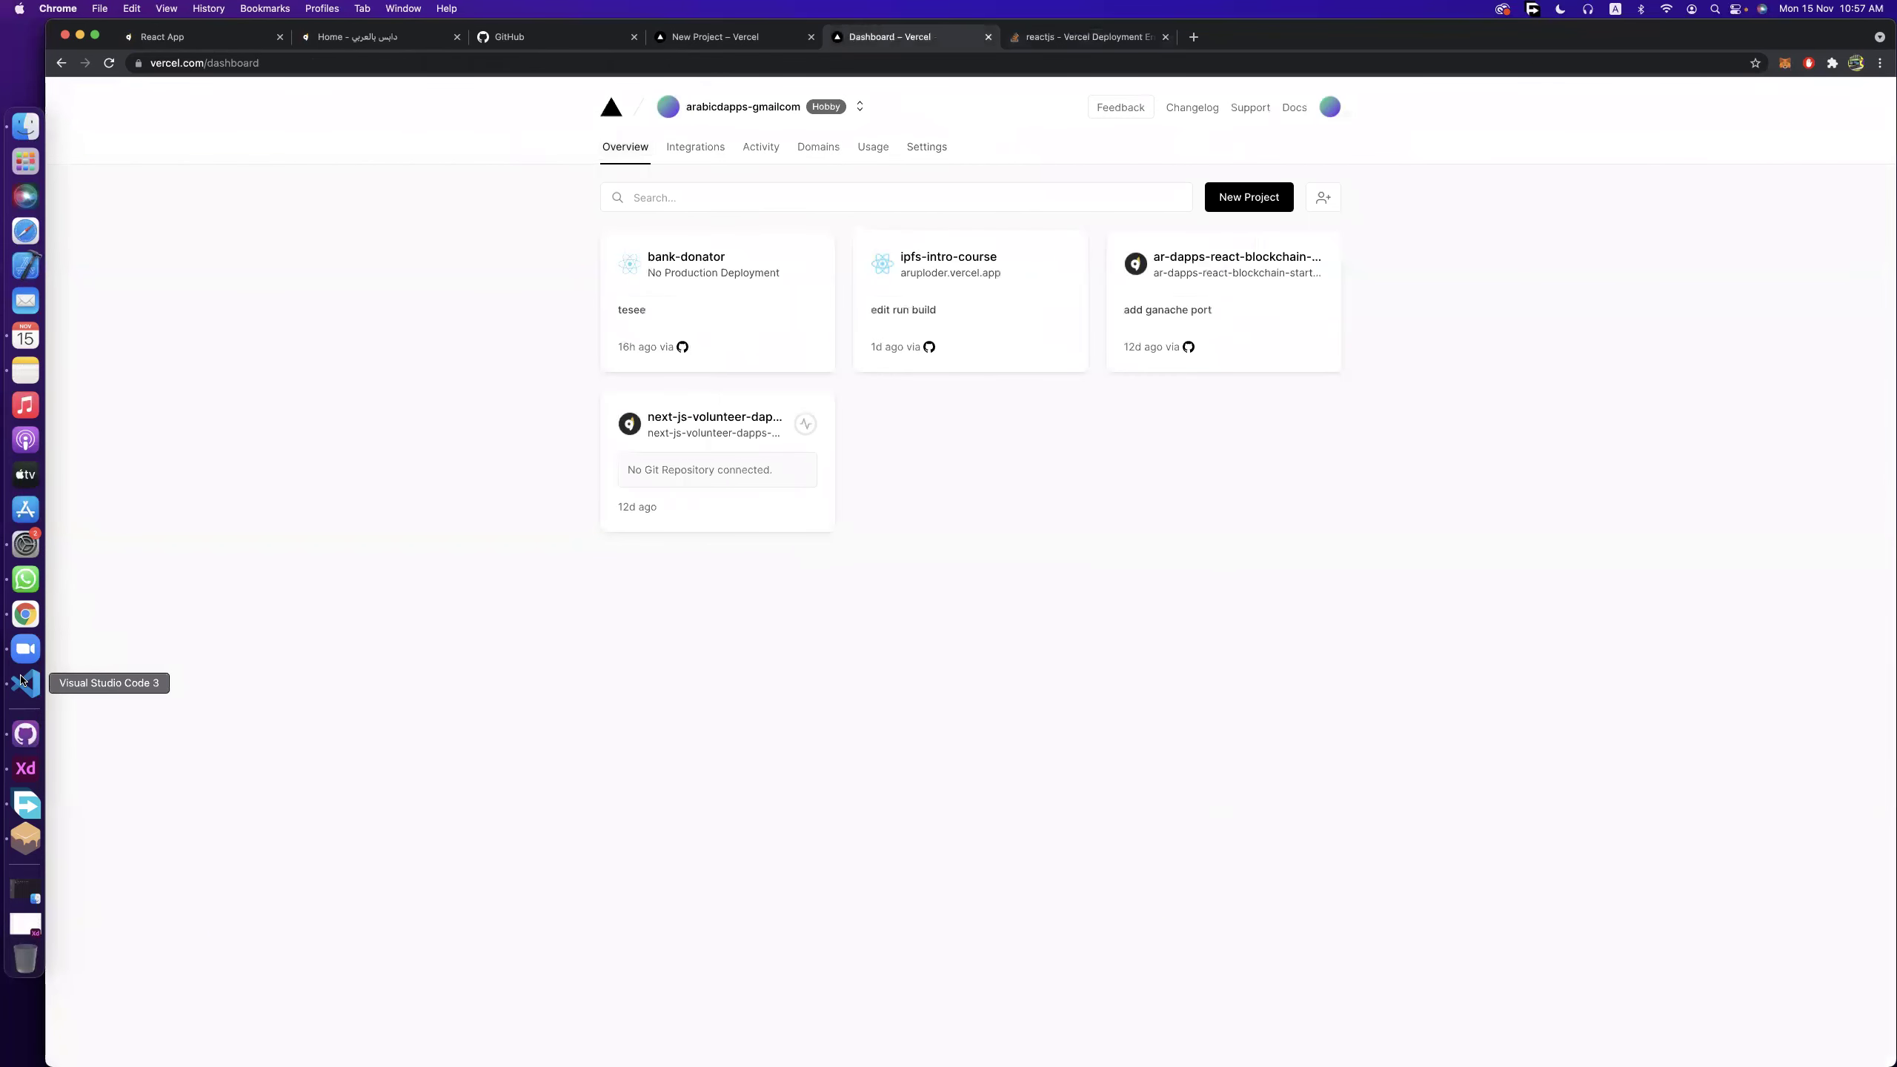
# Switch to Visual Studio Code, collapse the contracts, public and src folders, and open the project's .env file.
pyautogui.click(24, 683)
pyautogui.click(85, 72)
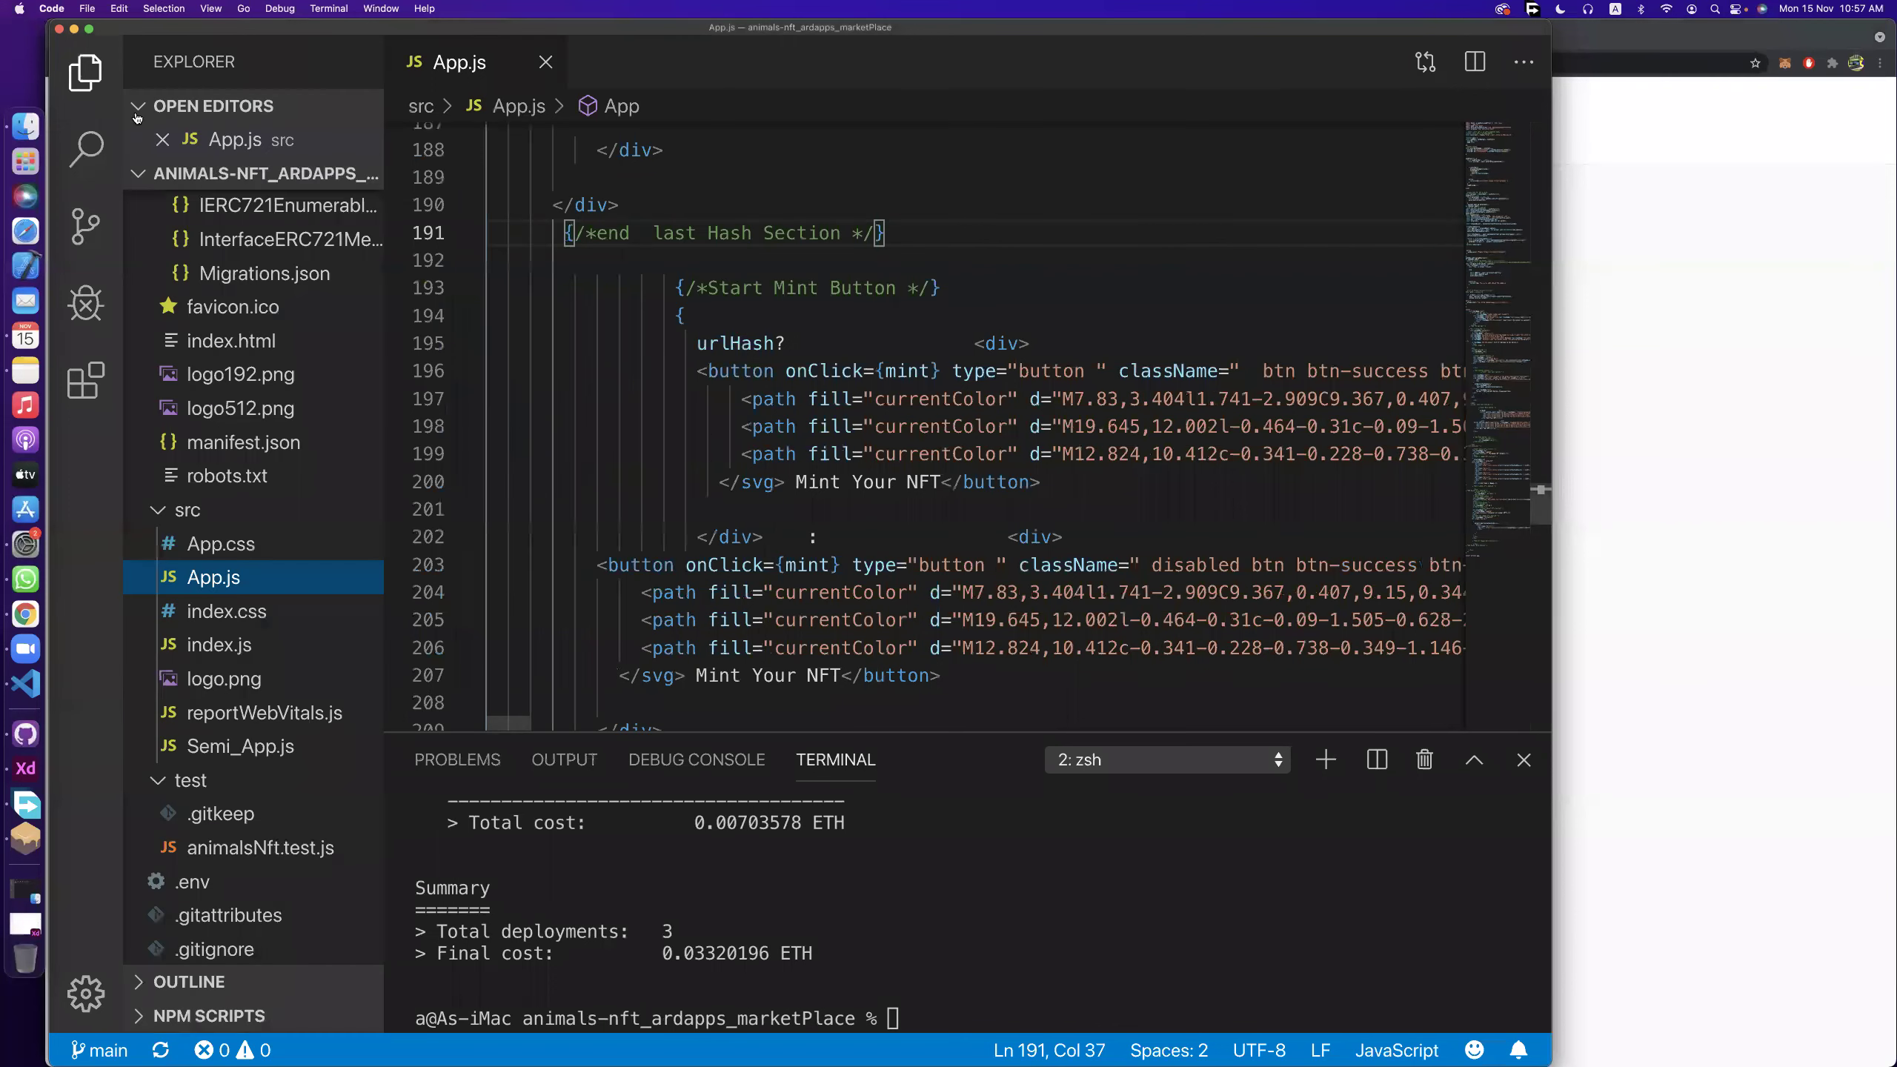
pyautogui.scroll(8, 281, 404)
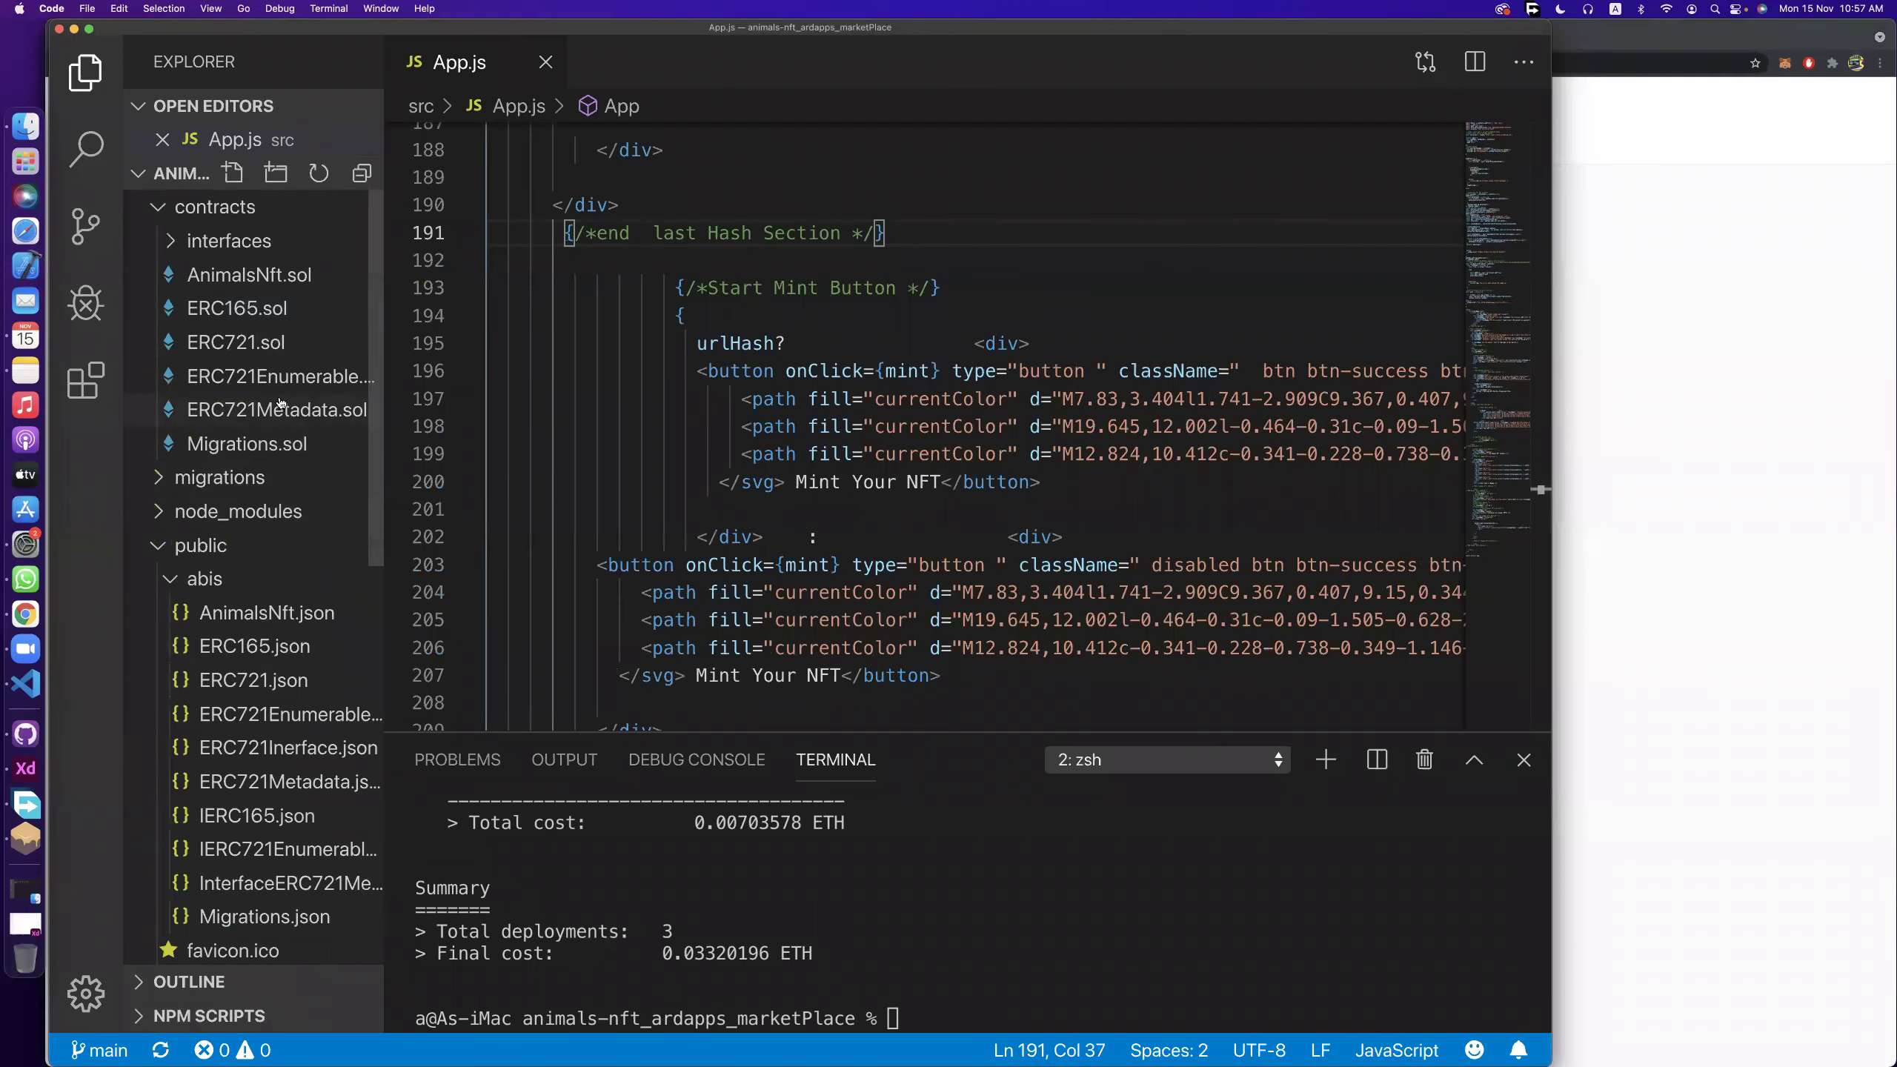
pyautogui.click(159, 209)
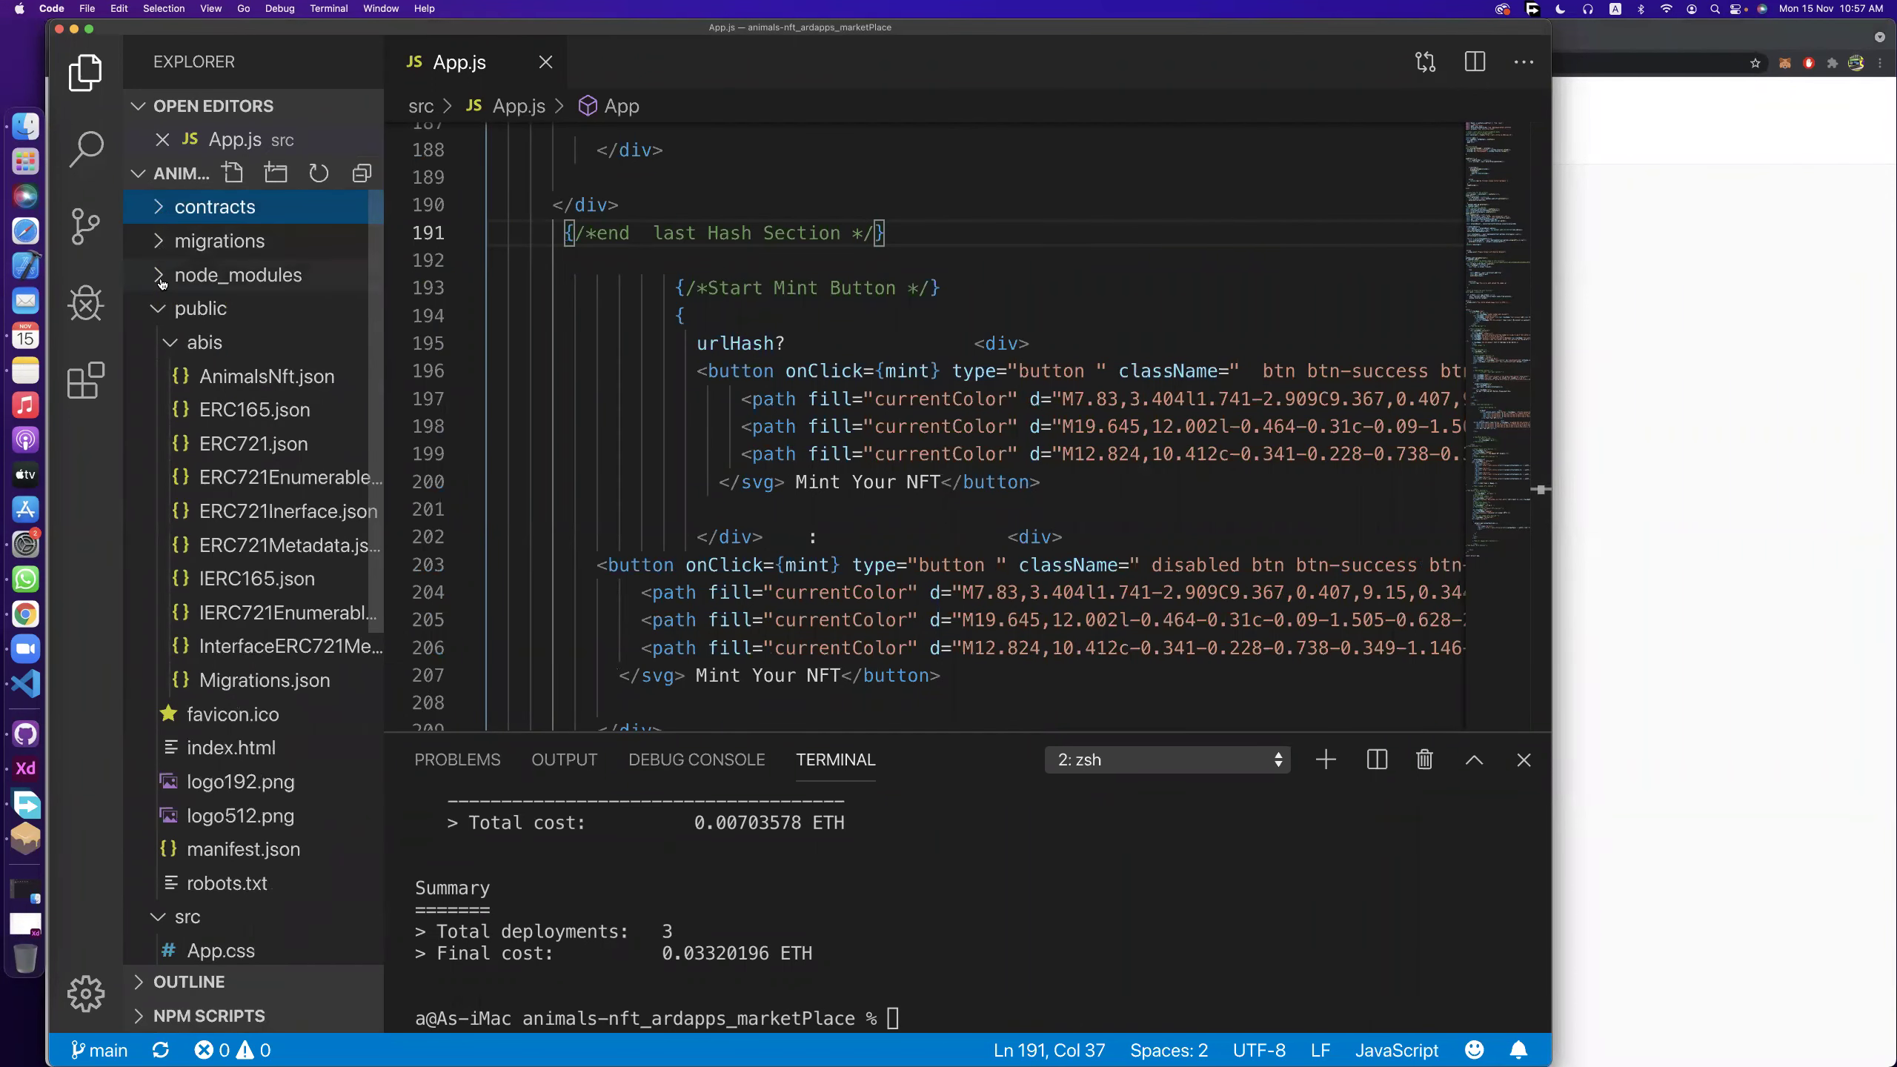
pyautogui.click(157, 311)
pyautogui.click(158, 342)
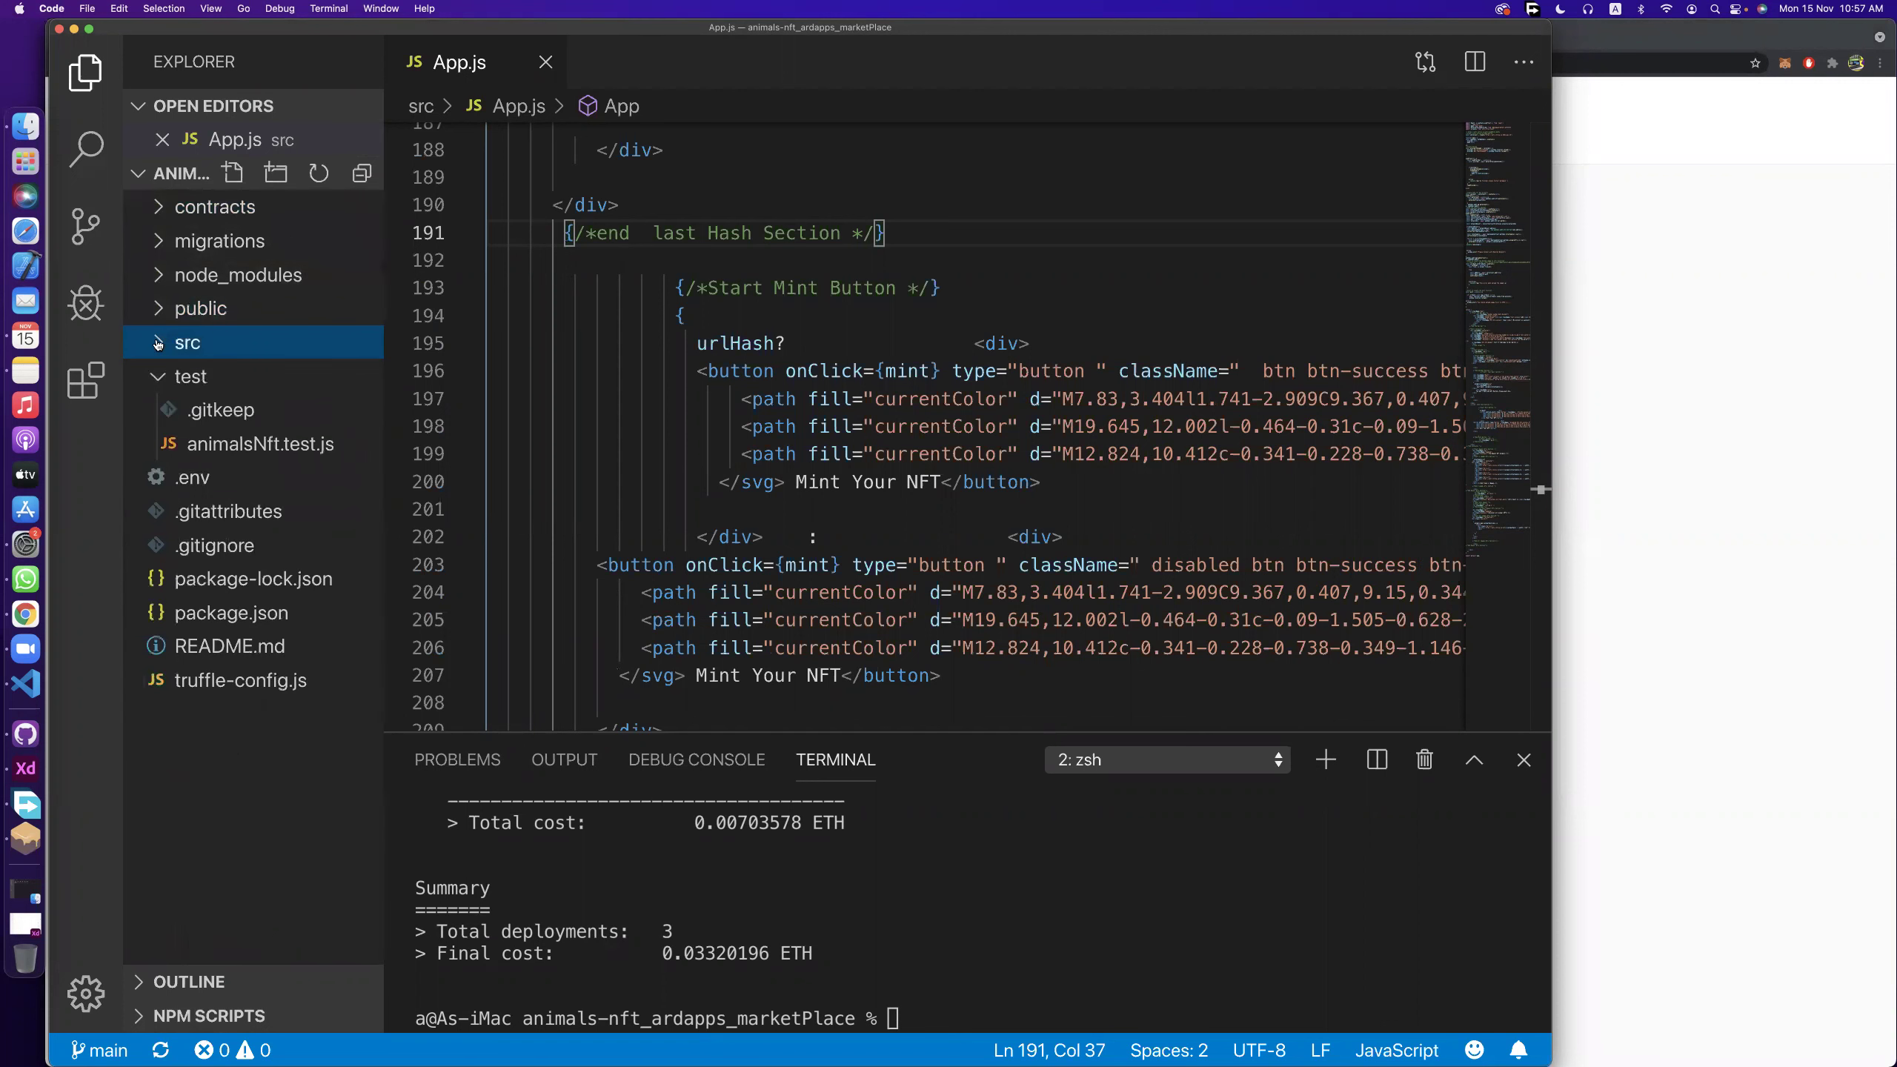
pyautogui.press('Escape')
pyautogui.click(186, 484)
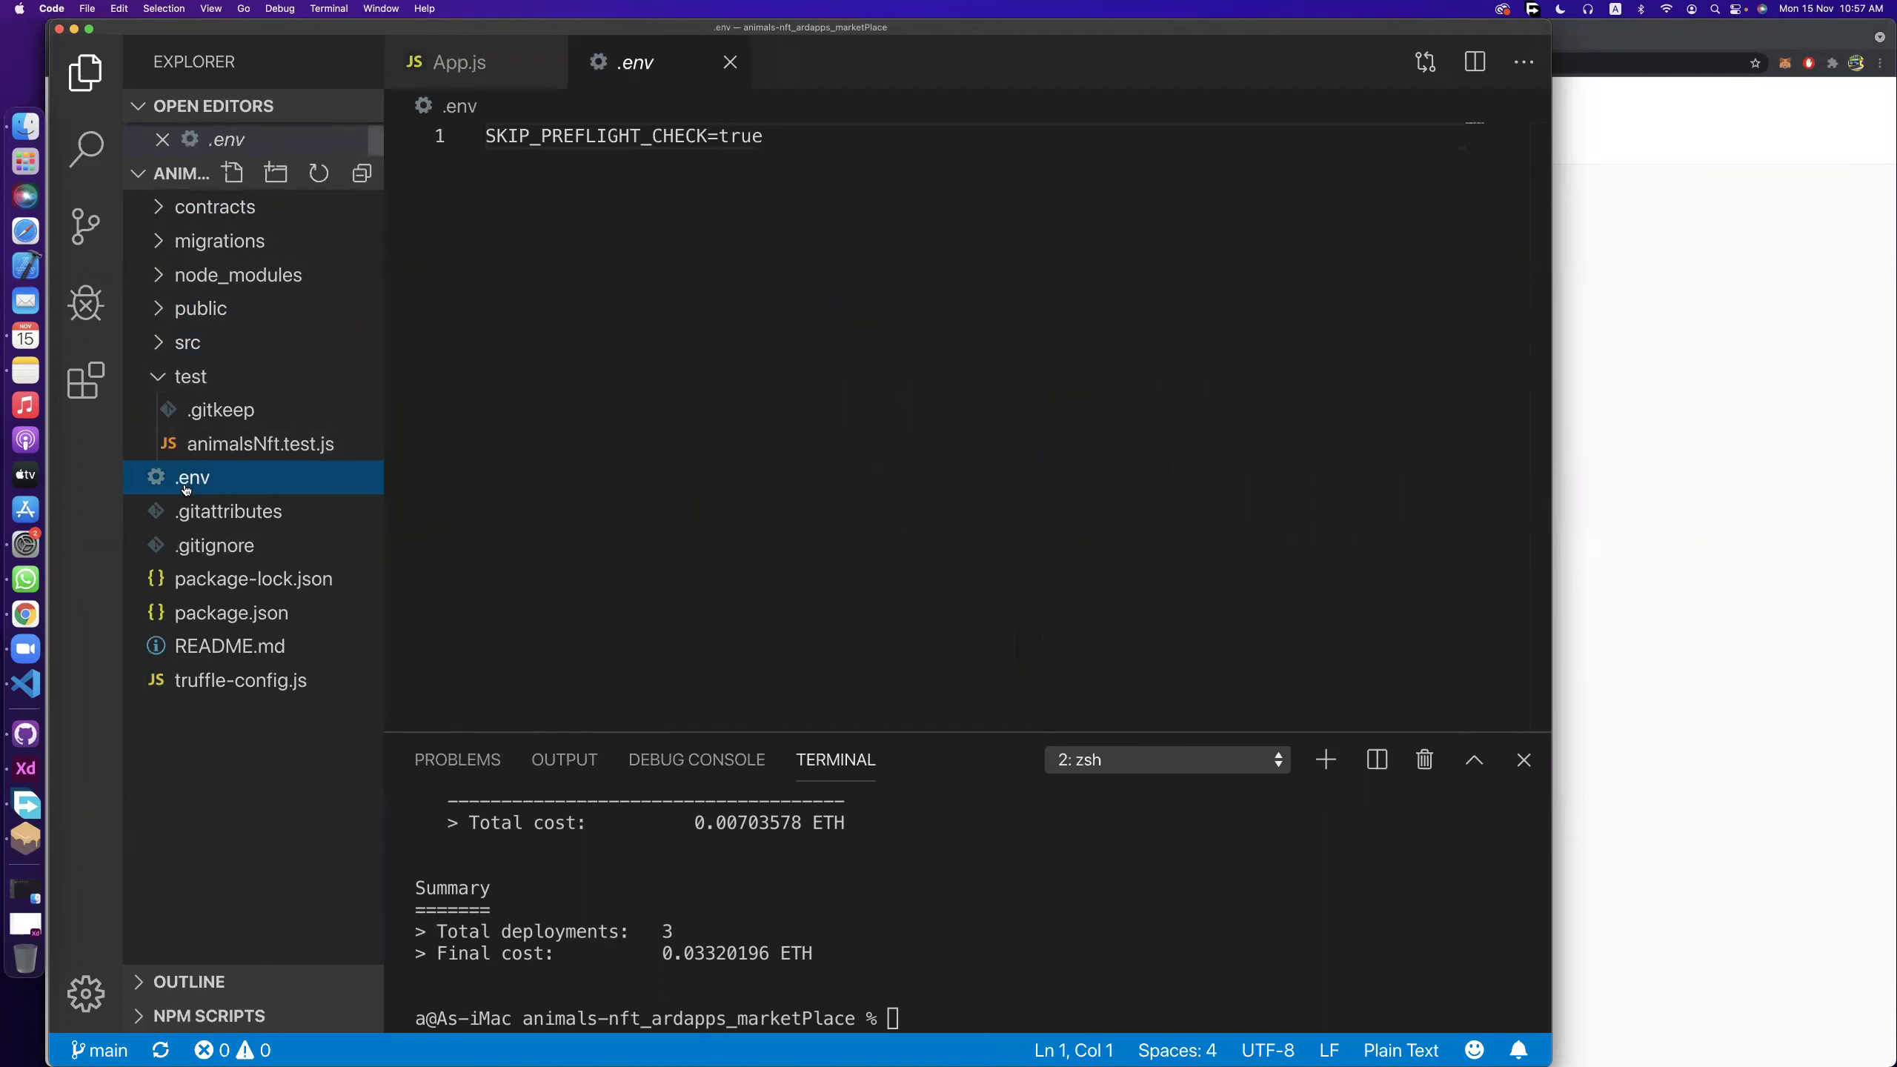
# Add the line "CI = false" below SKIP_PREFLIGHT_CHECK=true in .env and save the file.
pyautogui.click(784, 152)
pyautogui.press('Return')
pyautogui.write('CI = false')
pyautogui.press('super+s')
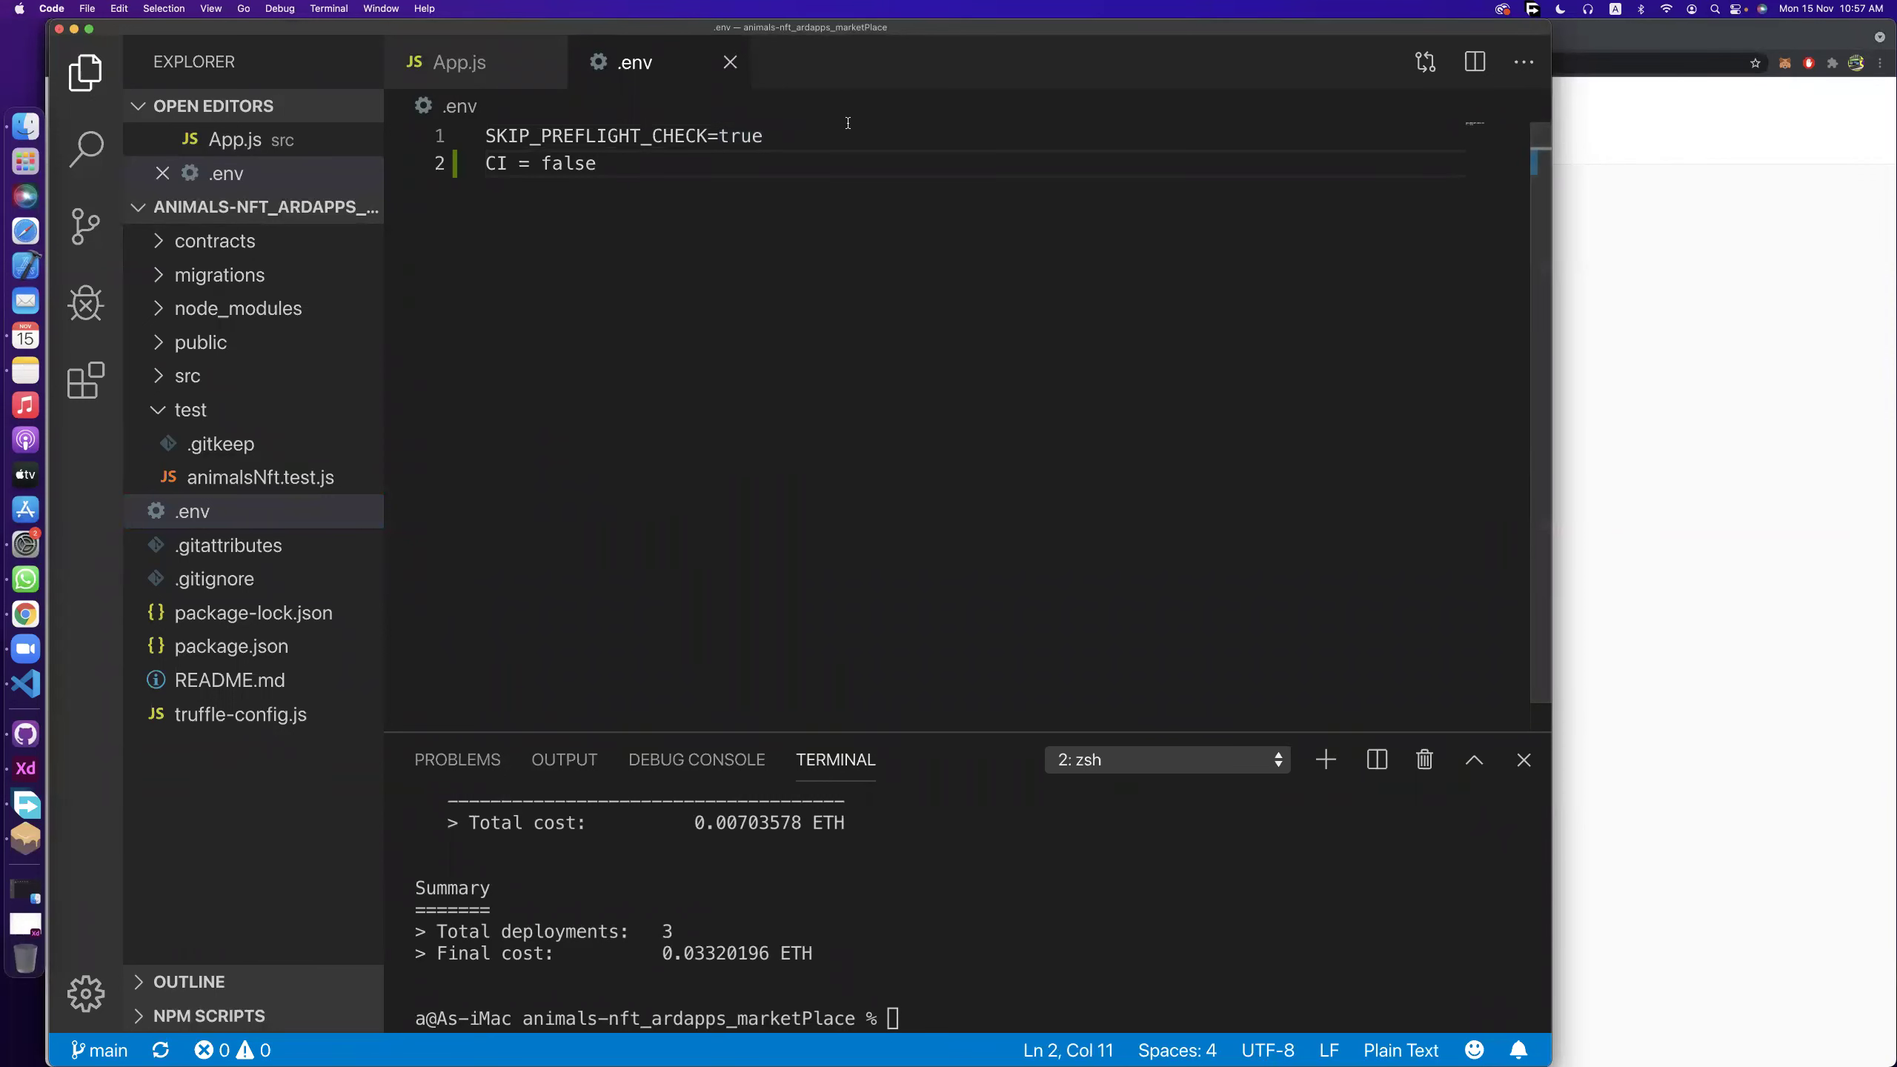
# Try a comma at the end of the SKIP_PREFLIGHT_CHECK=true line in .env, remove it again and save.
pyautogui.click(817, 137)
pyautogui.write(',')
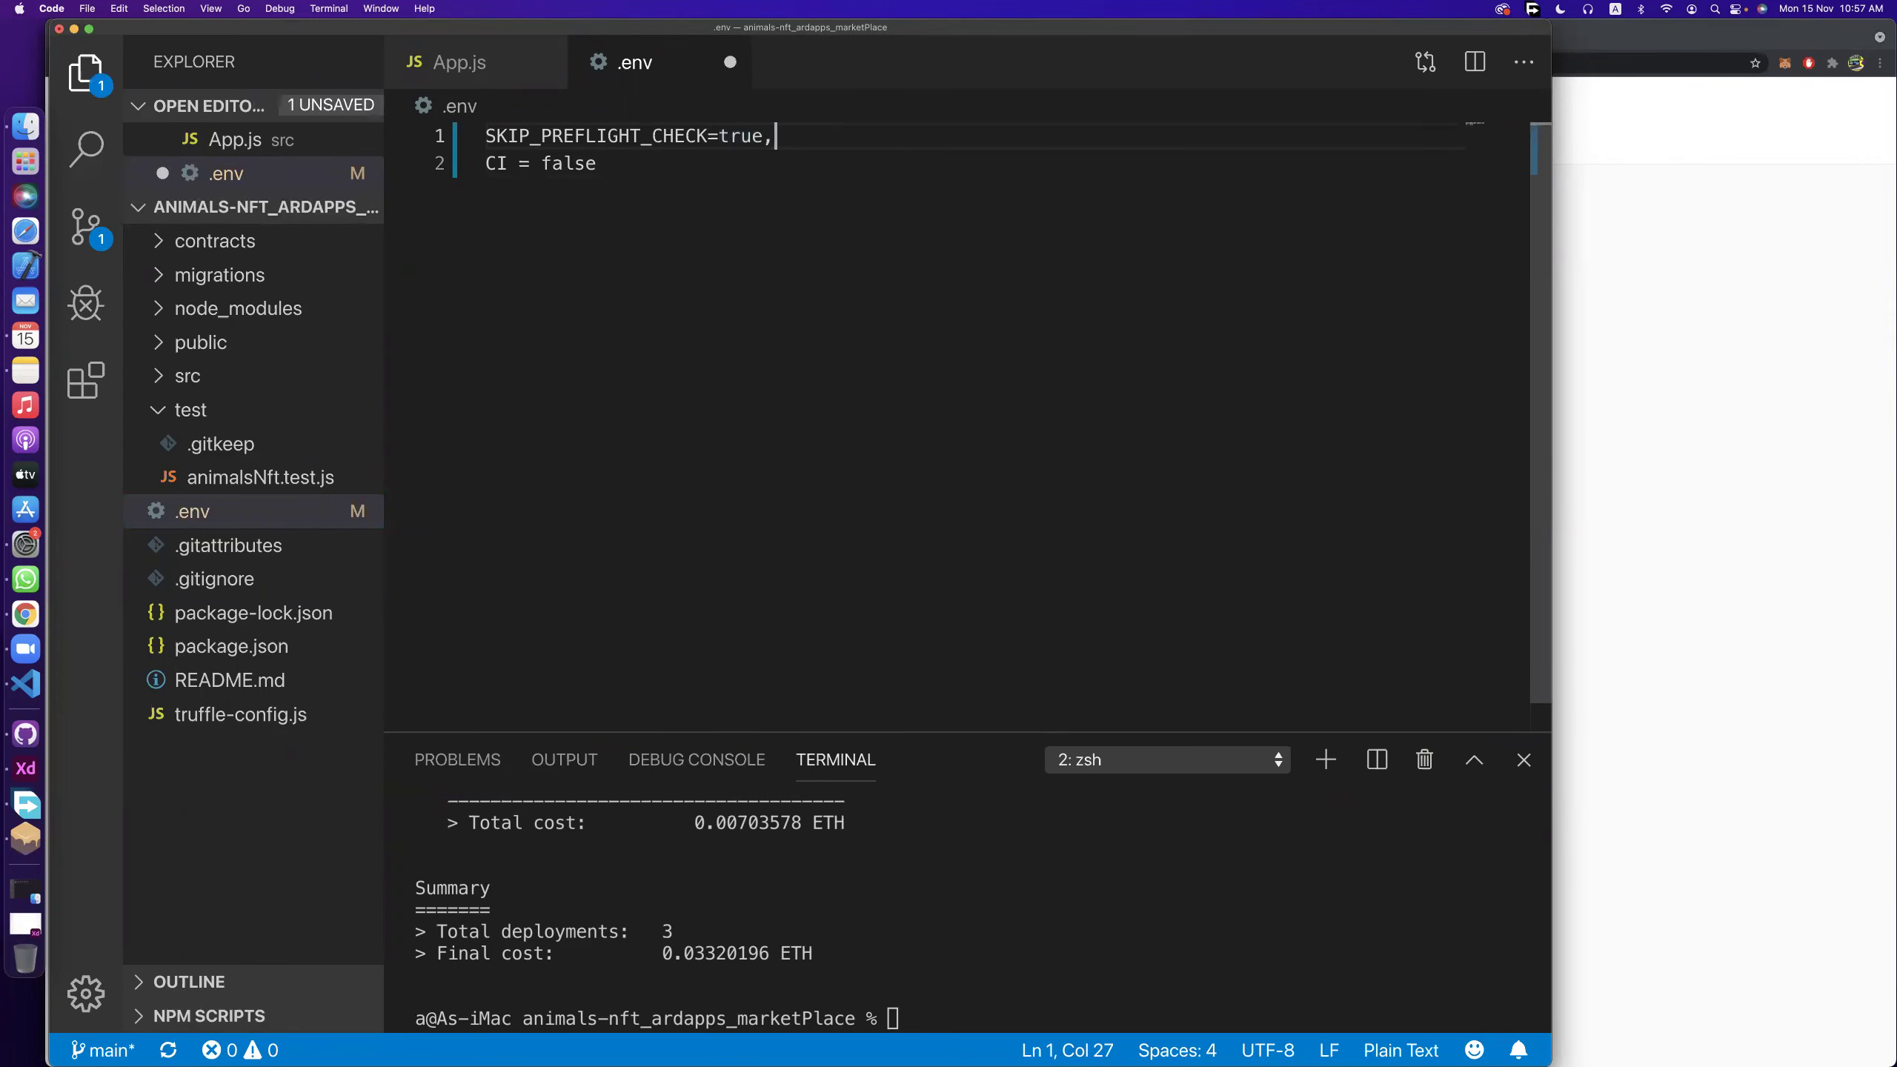
pyautogui.click(870, 280)
pyautogui.press('super+s')
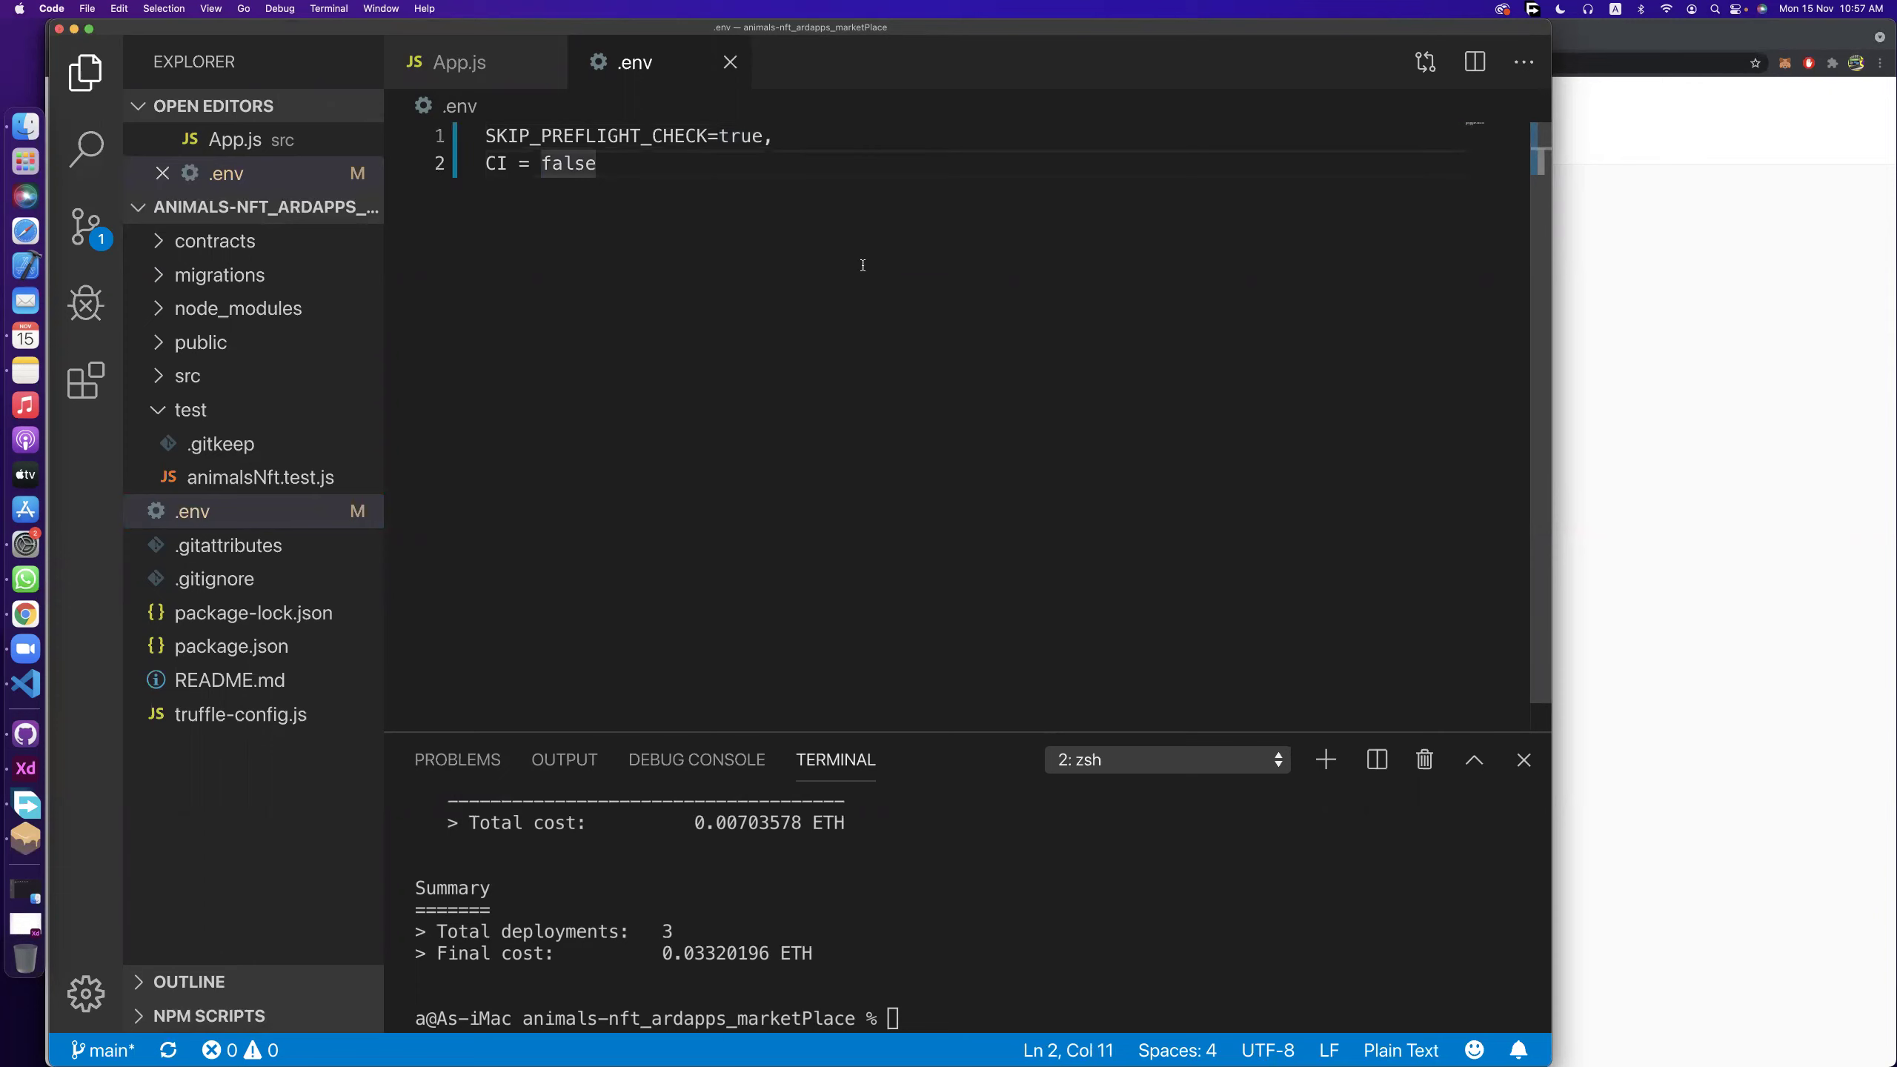
pyautogui.click(798, 139)
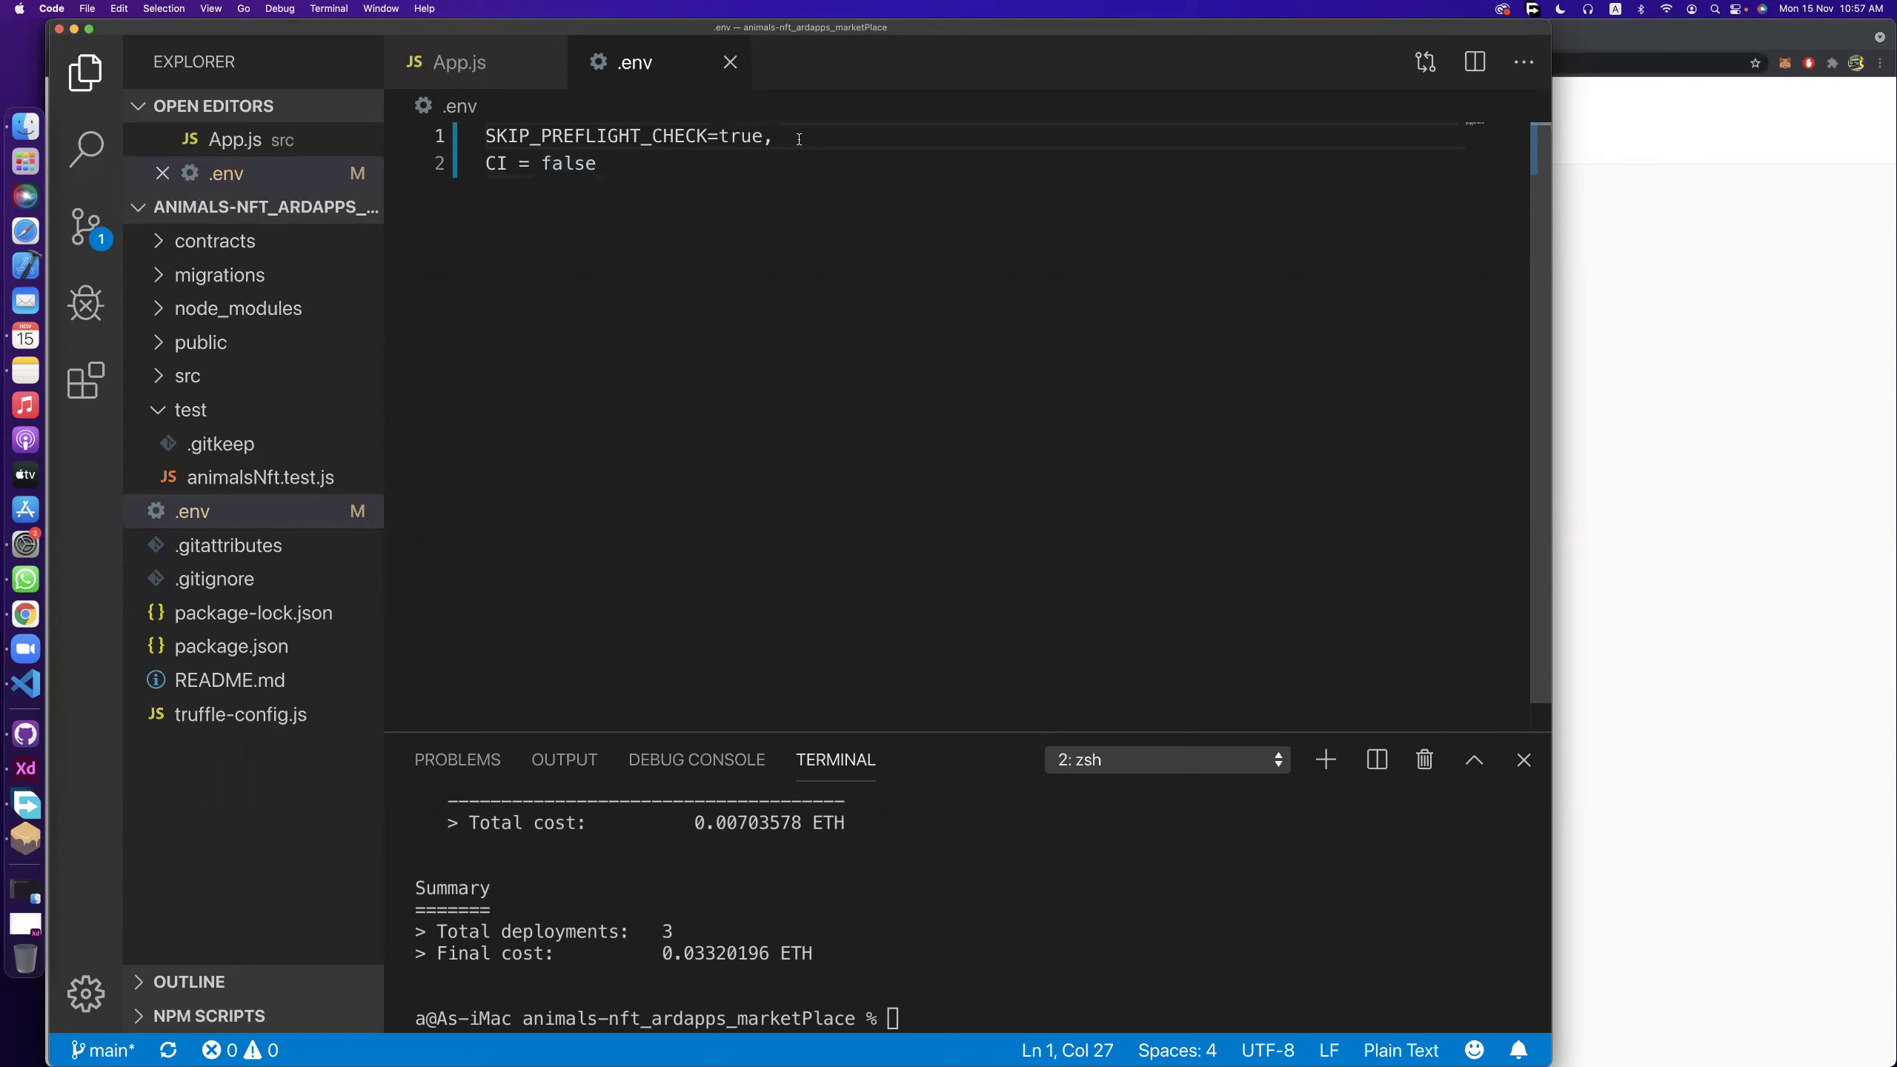
pyautogui.press('BackSpace')
pyautogui.press('super+s')
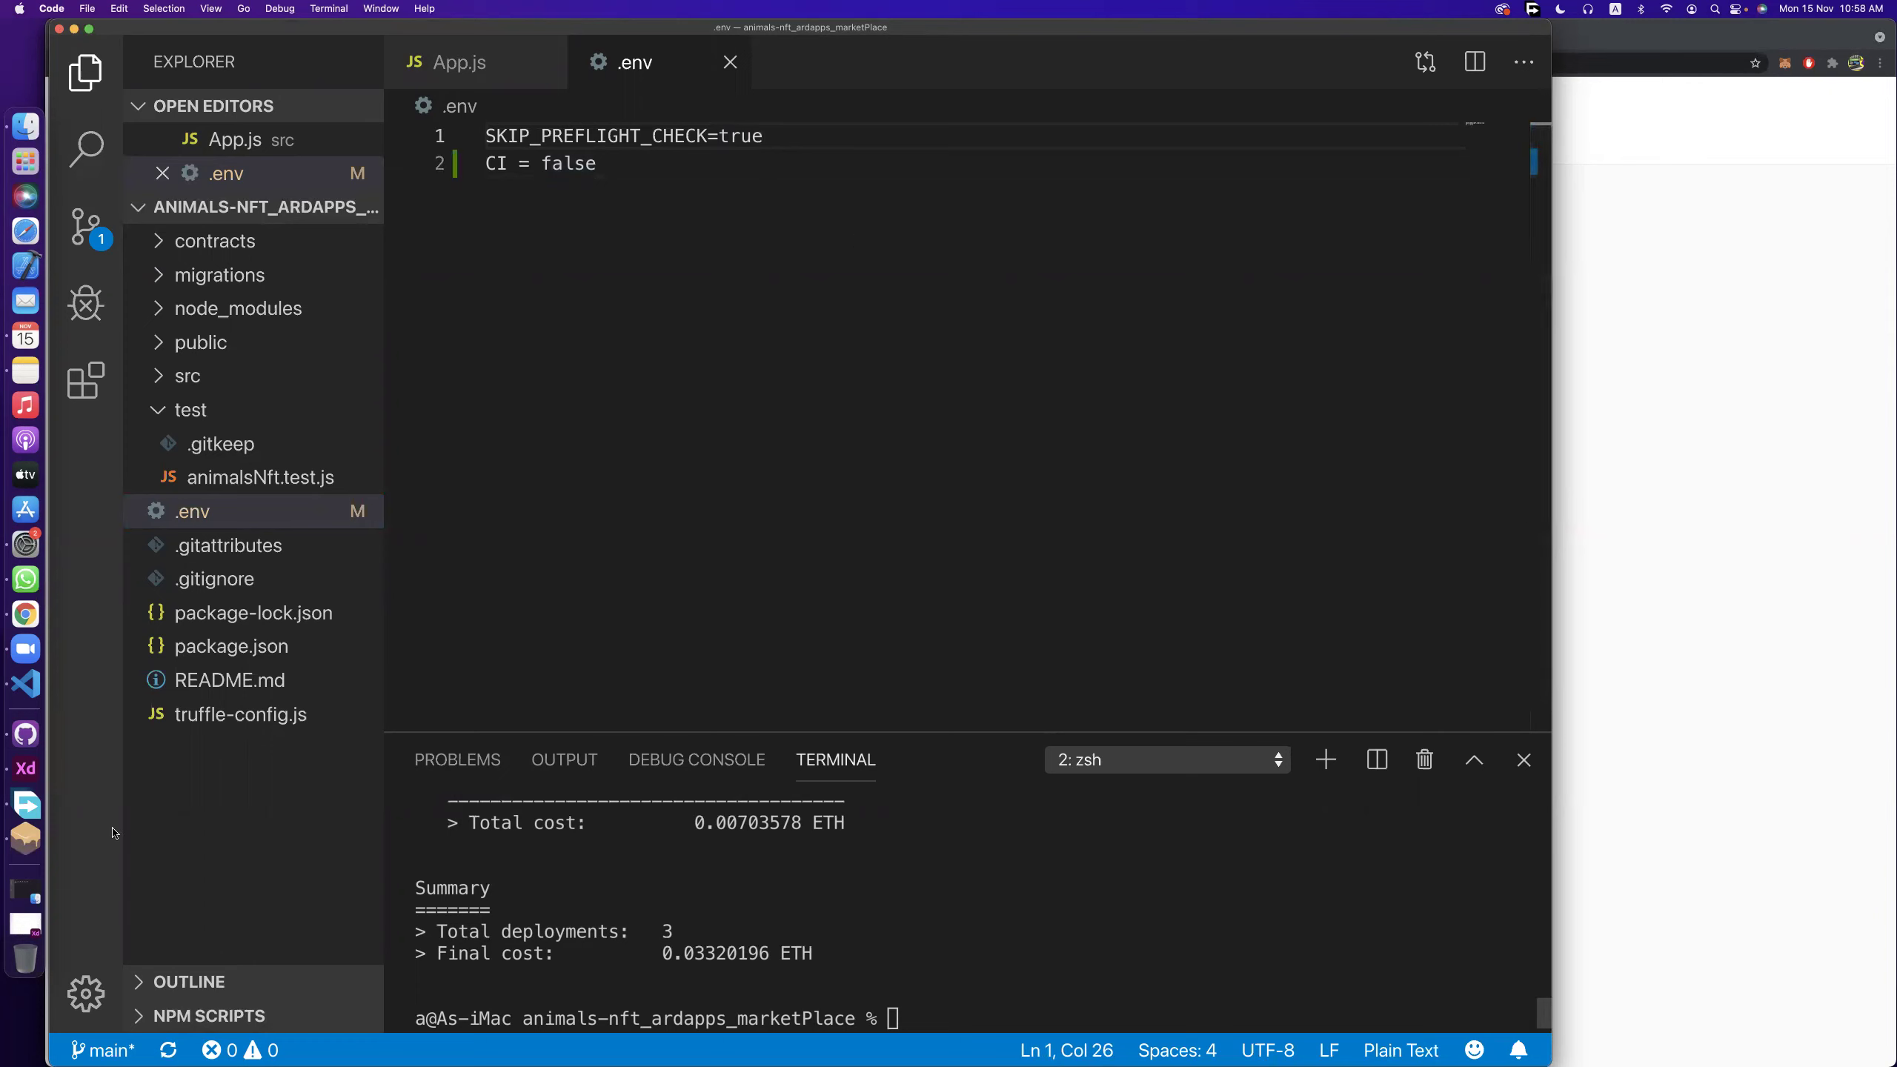
# In GitHub Desktop, commit the .env change to main with the summary "update env" and push it to origin.
pyautogui.click(13, 738)
pyautogui.click(559, 439)
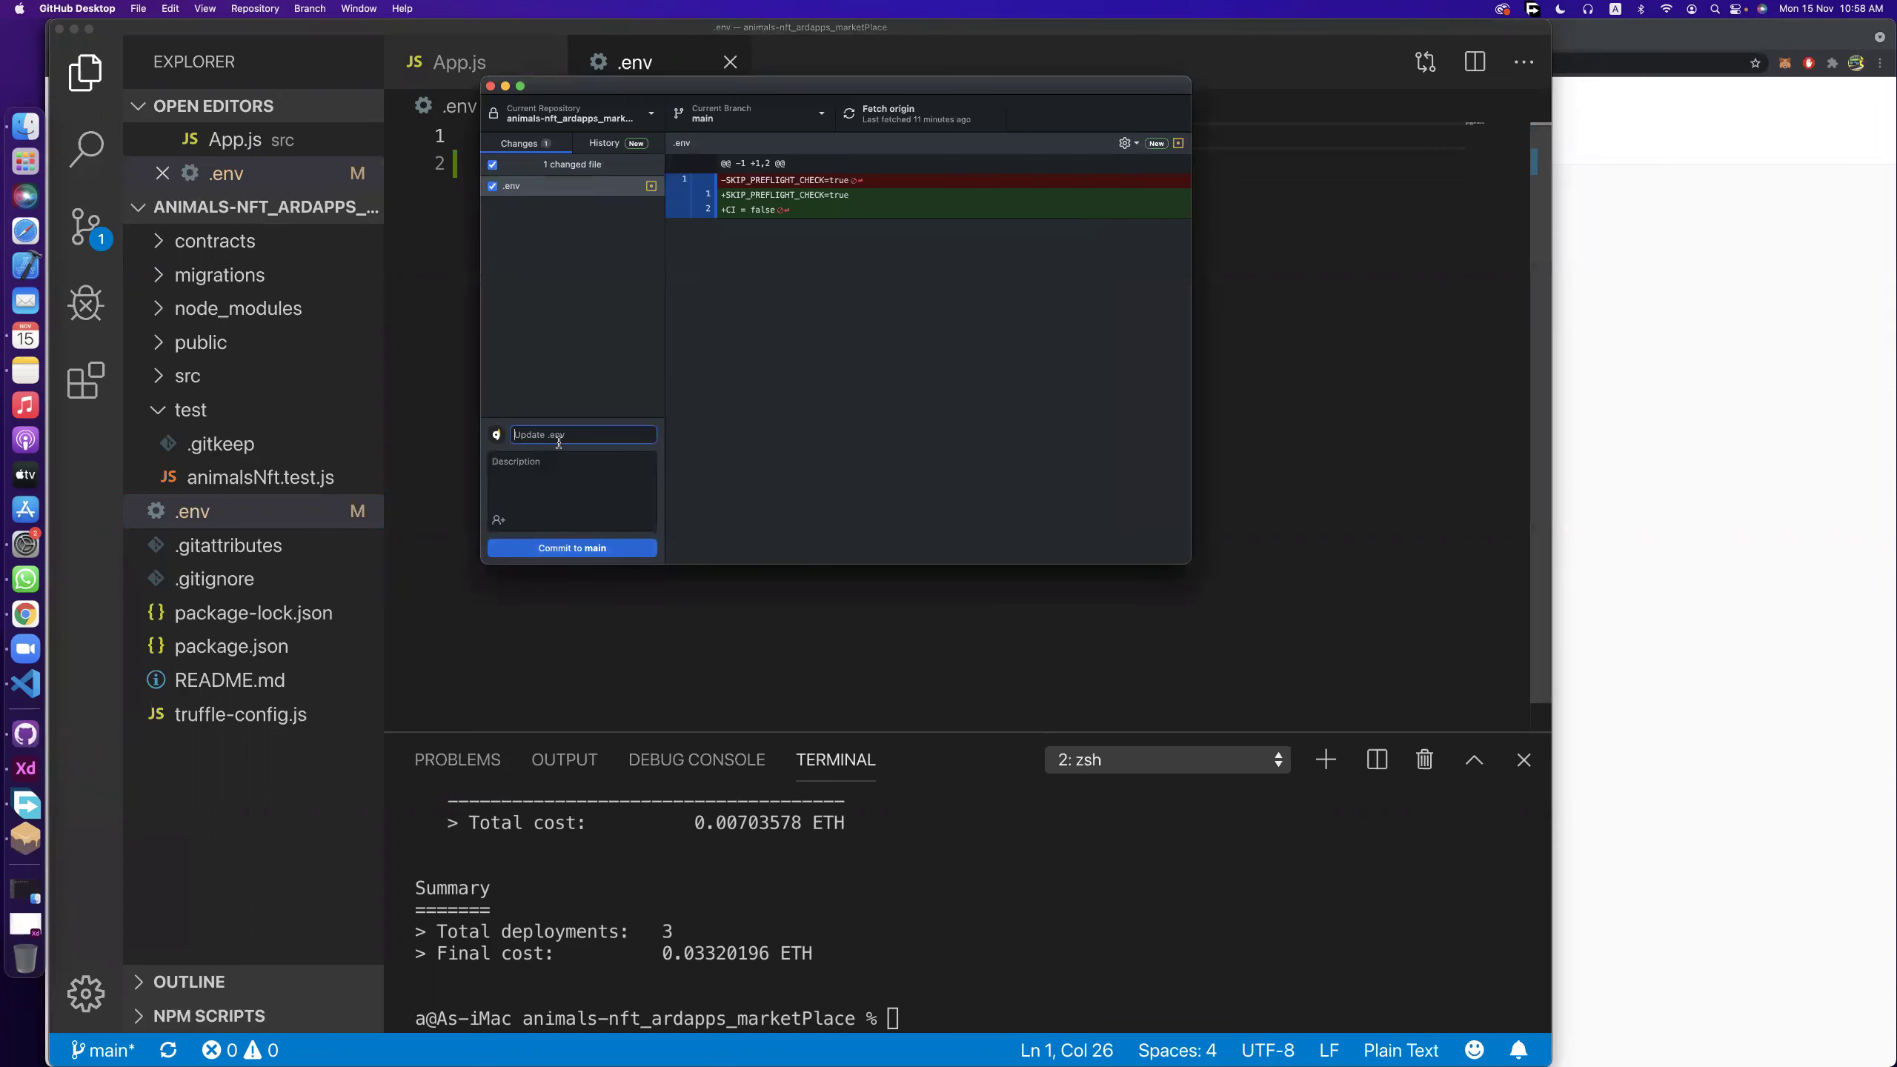
pyautogui.write('update env')
pyautogui.click(549, 551)
pyautogui.click(1083, 285)
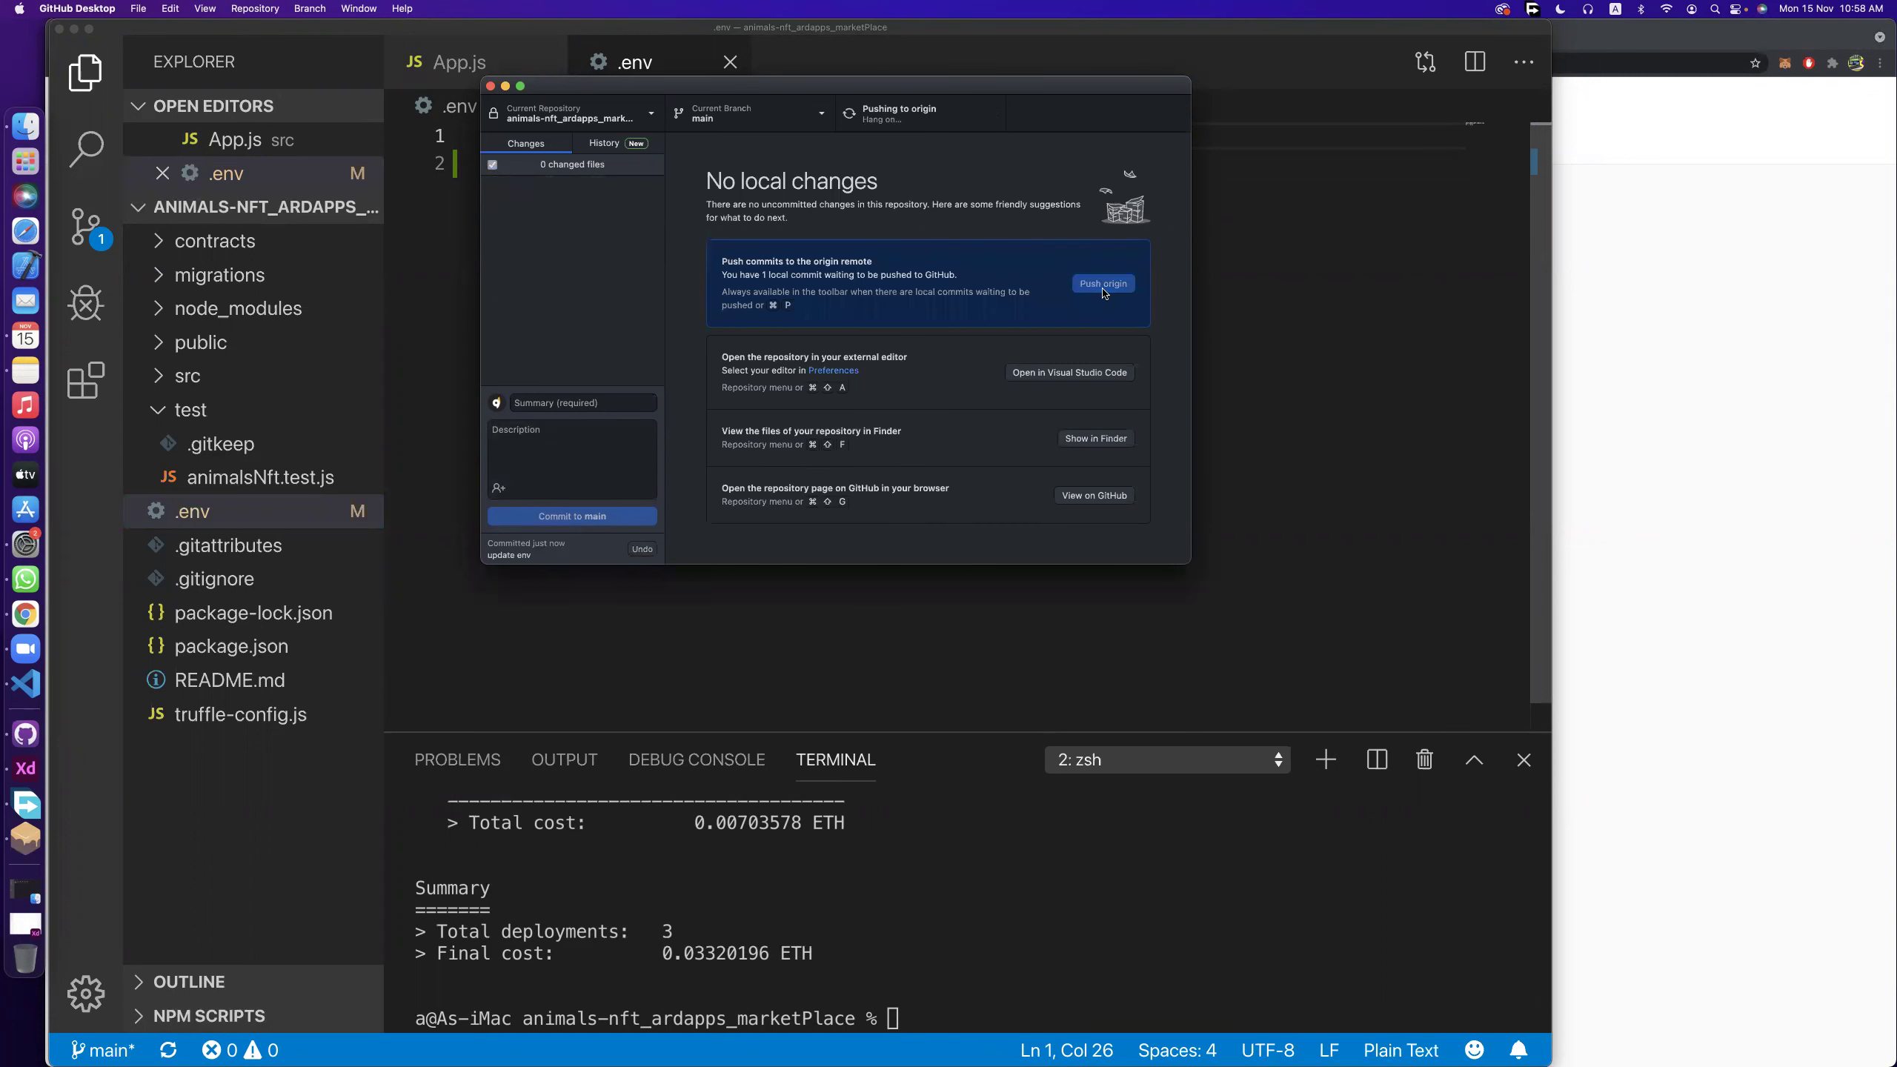
# Switch to Chrome and check the Vercel new-project page and the reloaded dashboard for the animals NFT repository.
pyautogui.click(1722, 315)
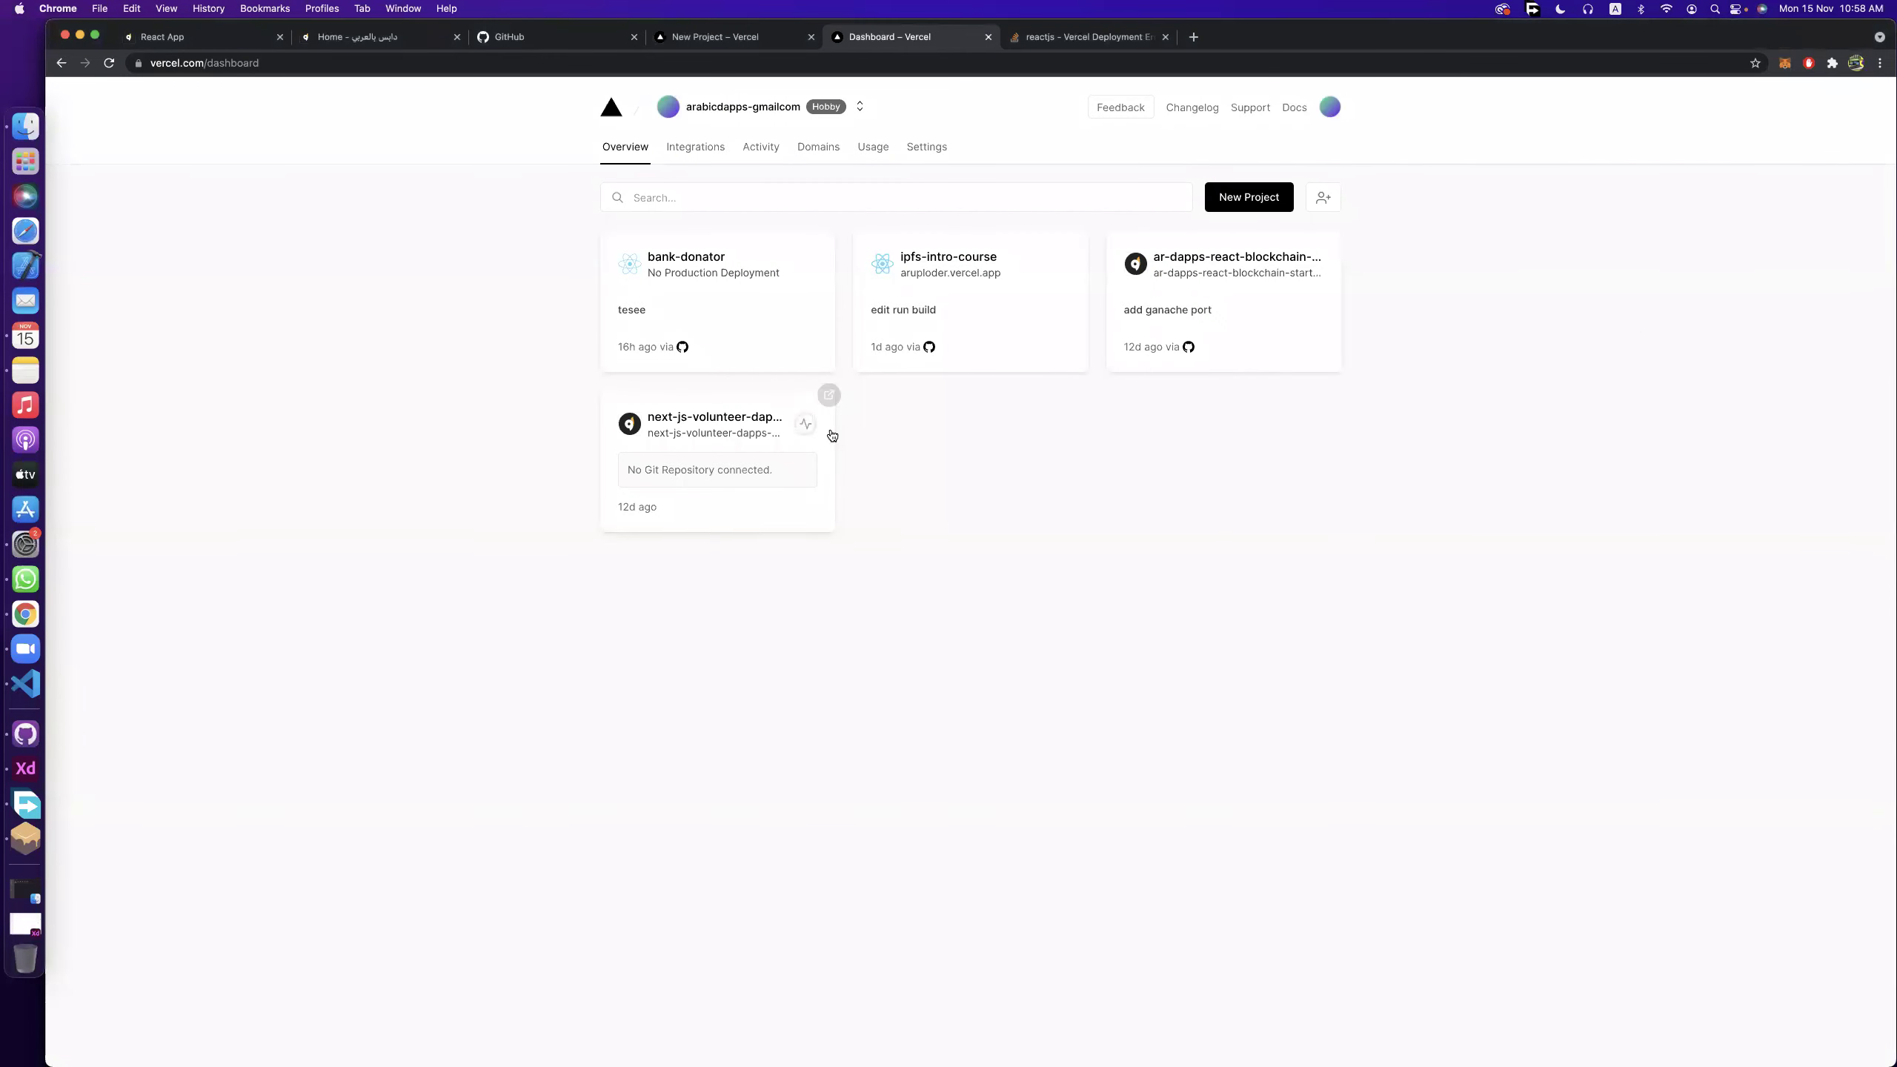
pyautogui.click(717, 37)
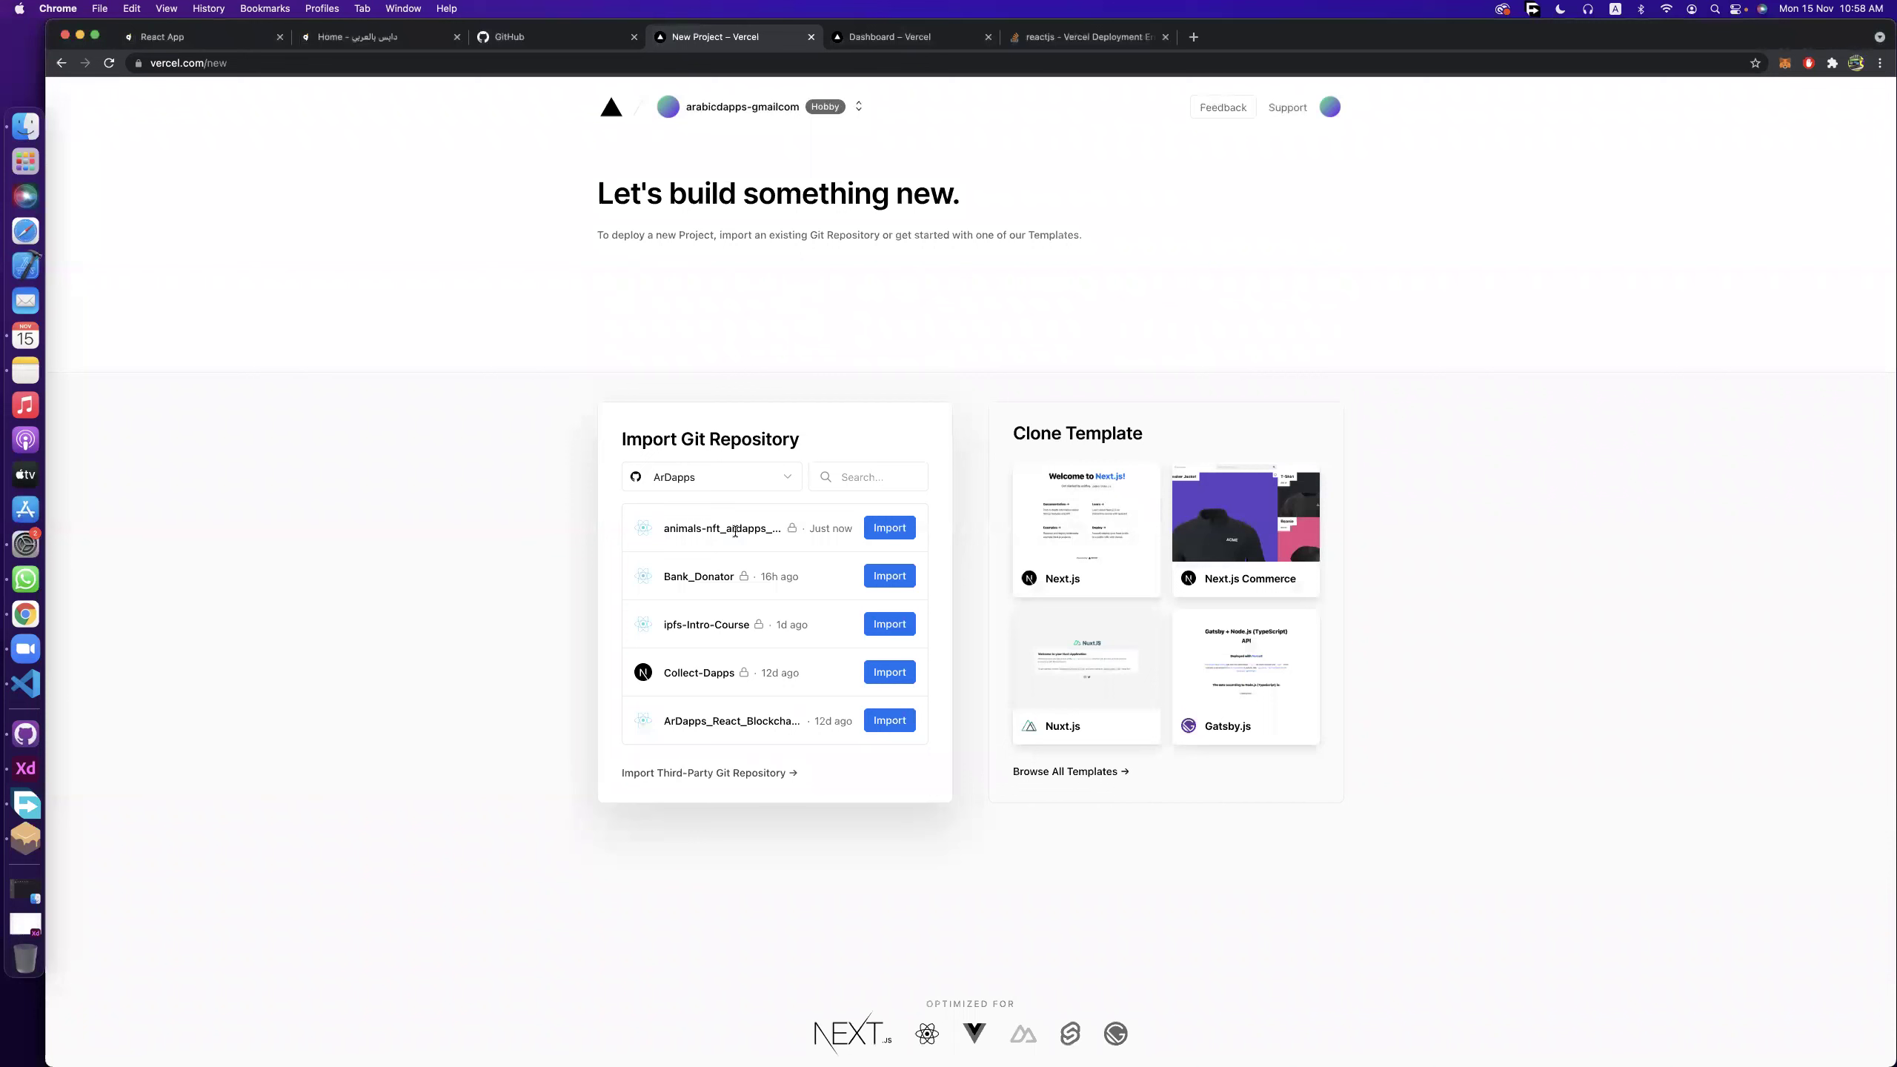
pyautogui.click(947, 33)
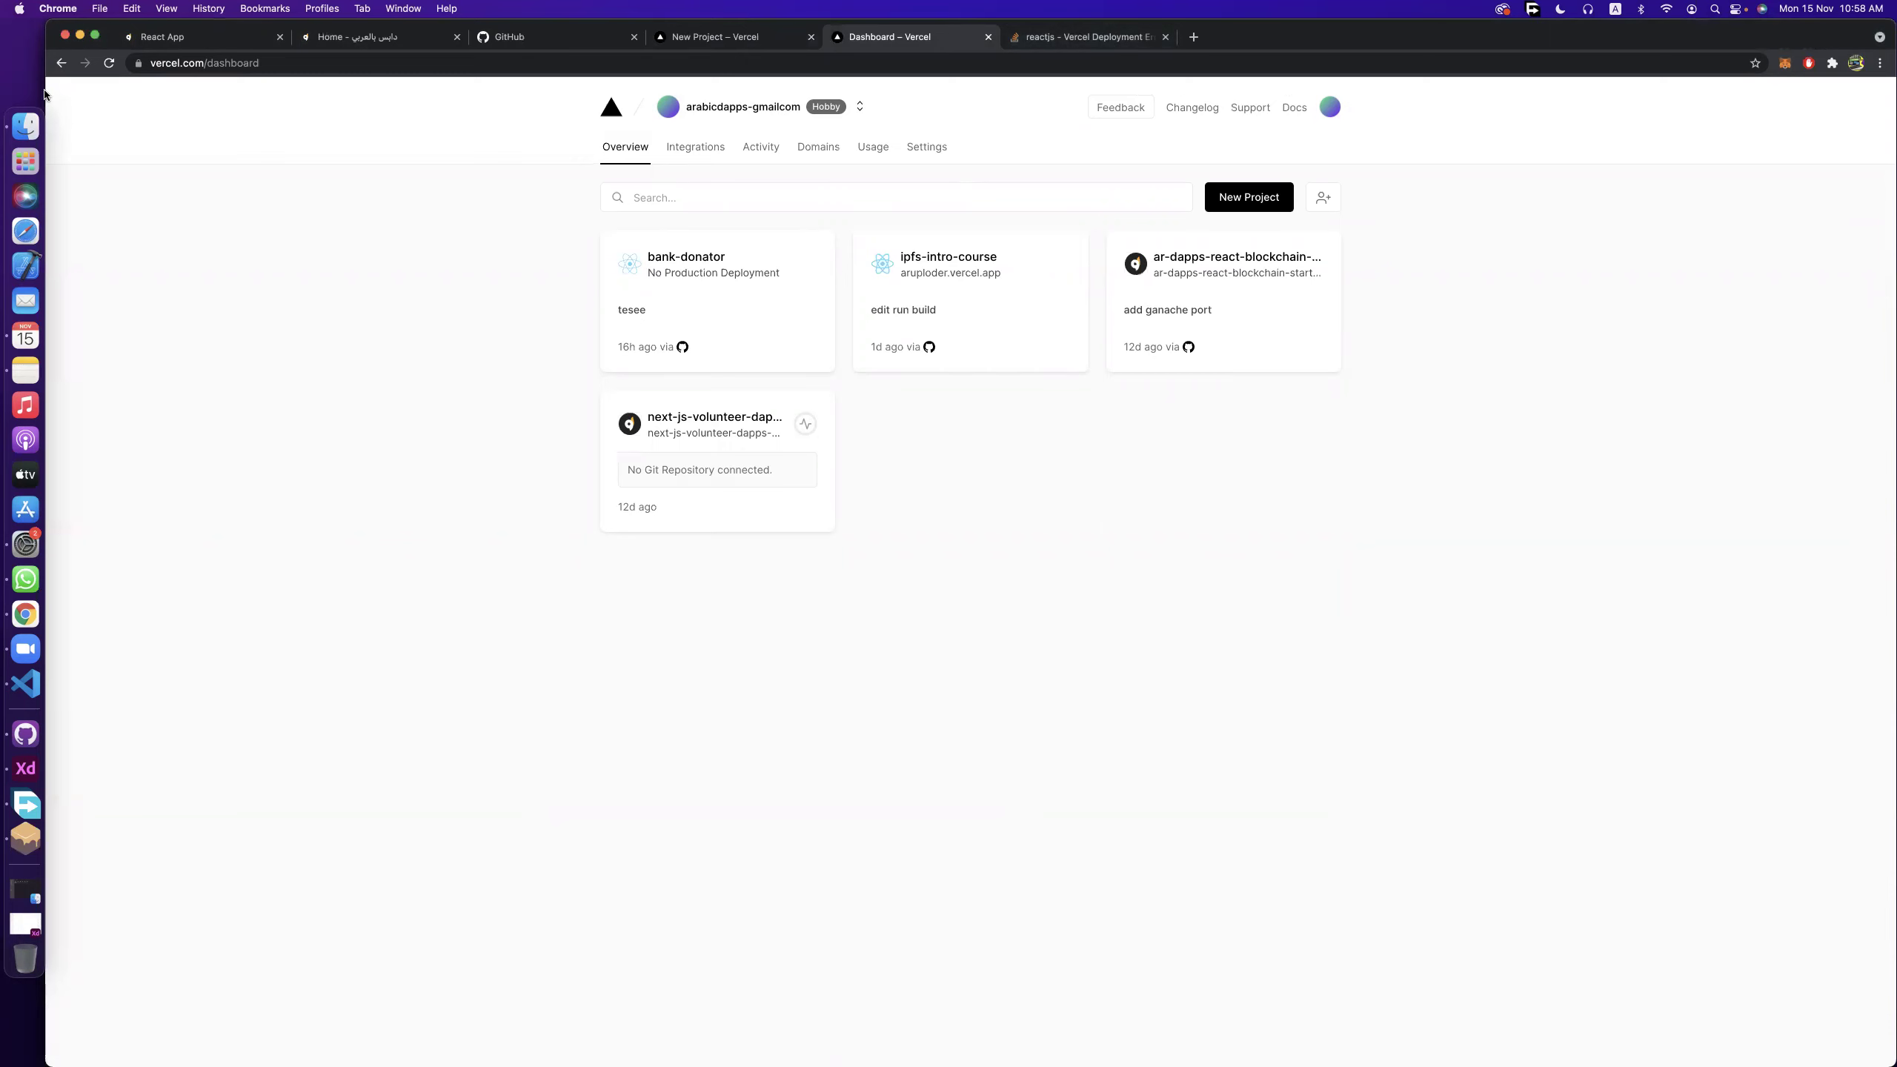
pyautogui.click(138, 64)
pyautogui.click(109, 64)
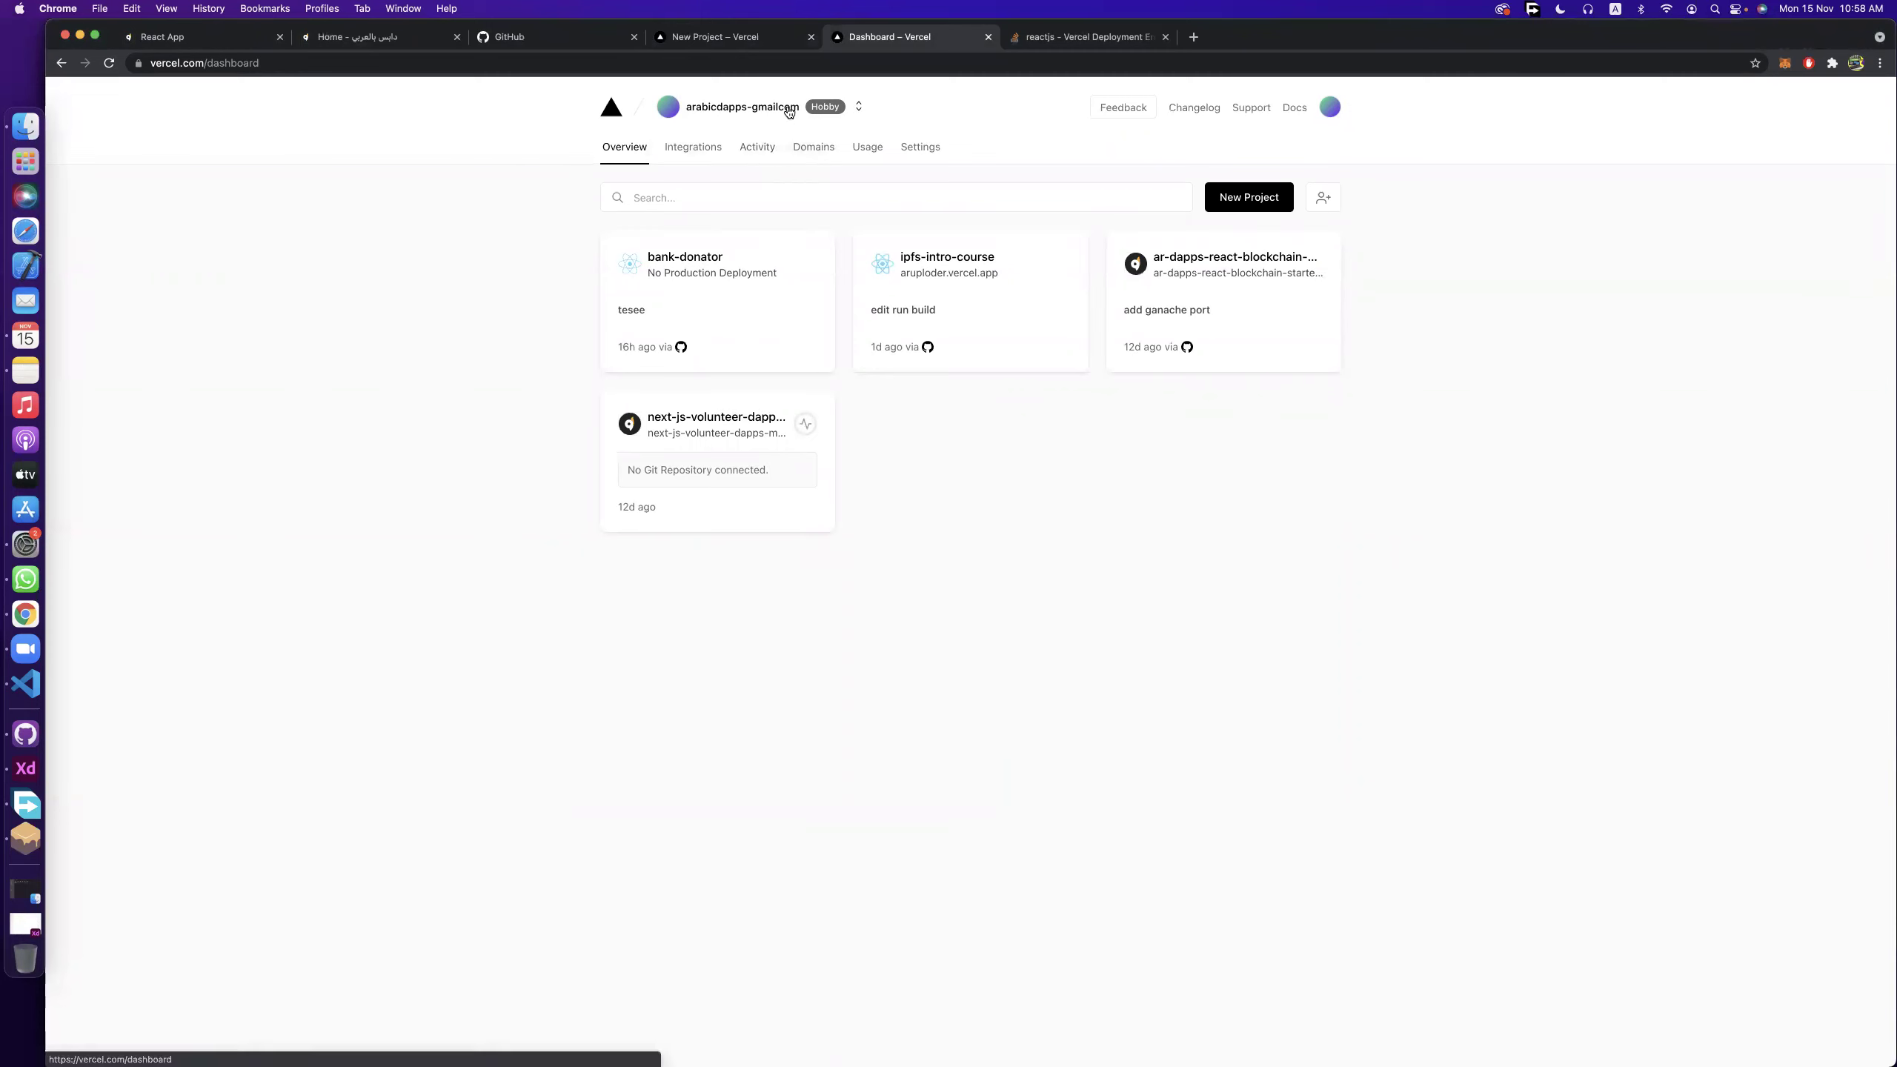
# Import the animals-nft_ardapps_marketPlace repository as a new Vercel project, skip team creation and deploy it.
pyautogui.click(719, 45)
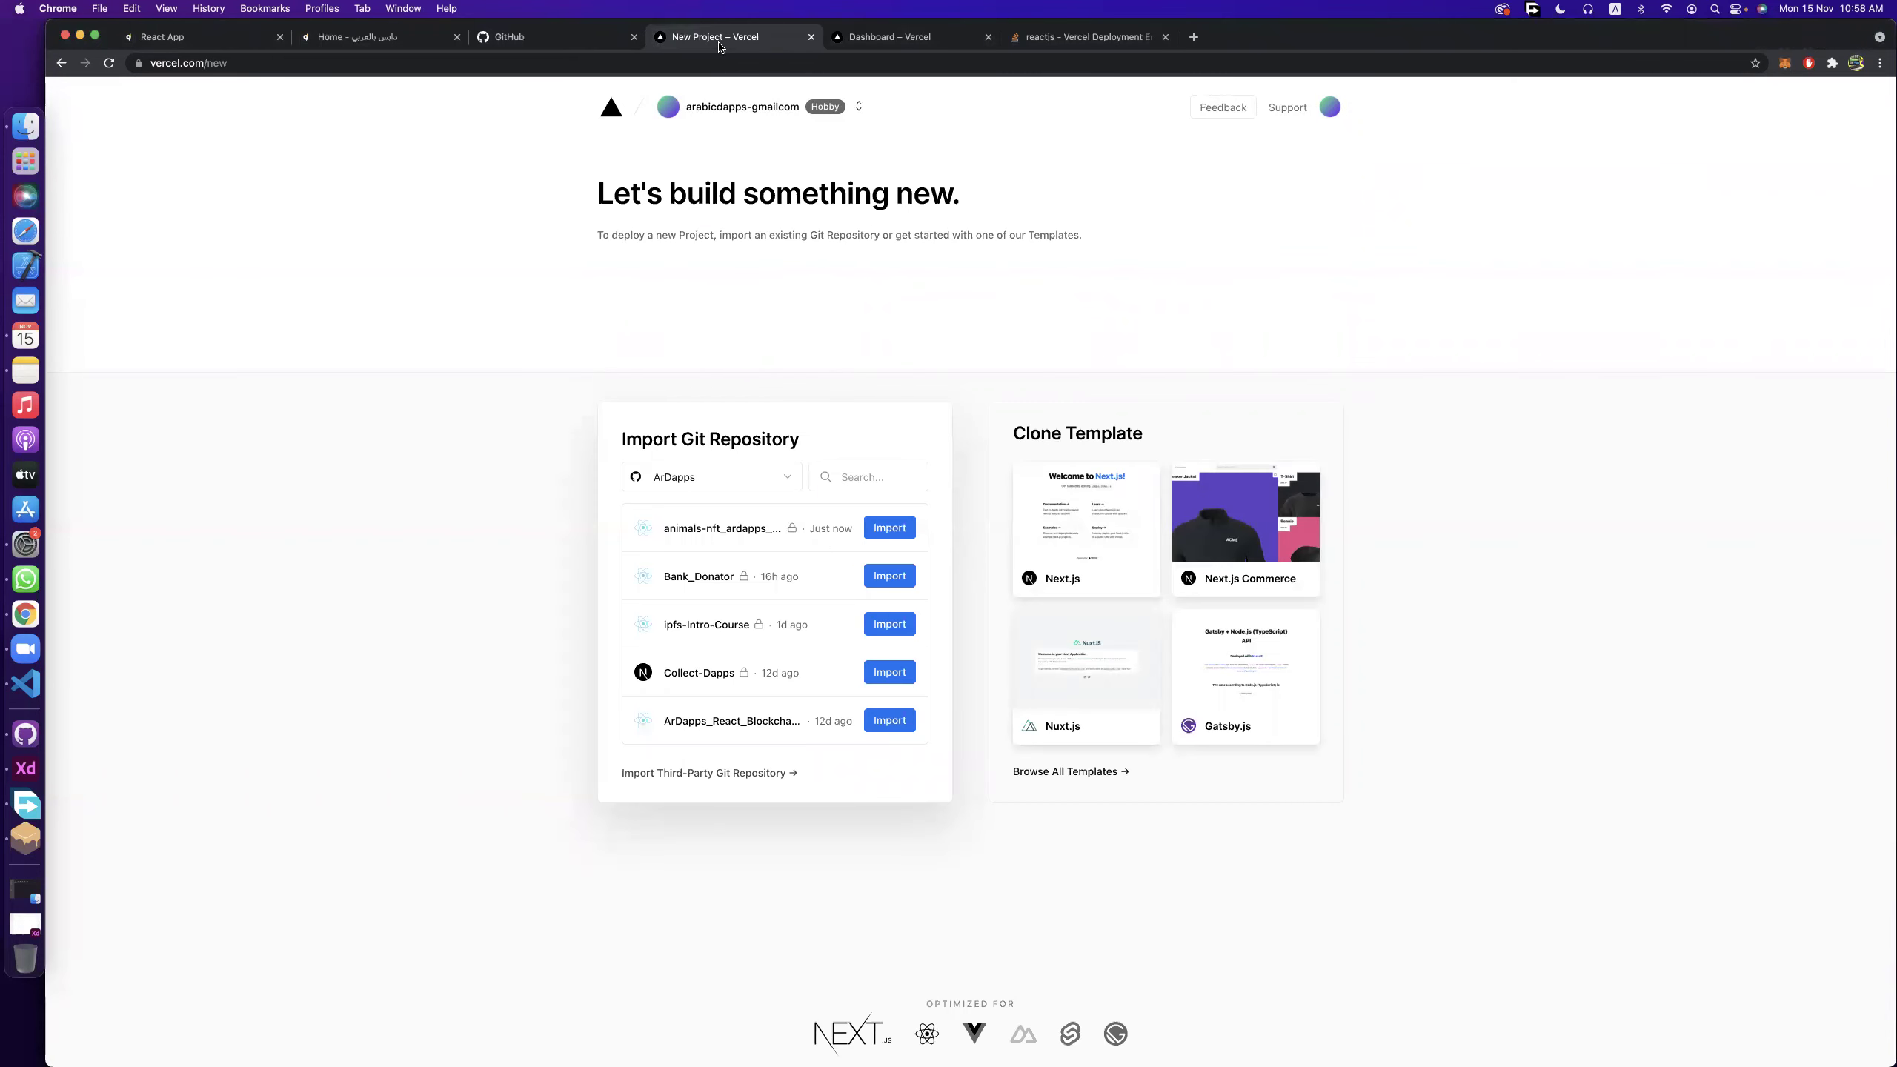
pyautogui.click(883, 529)
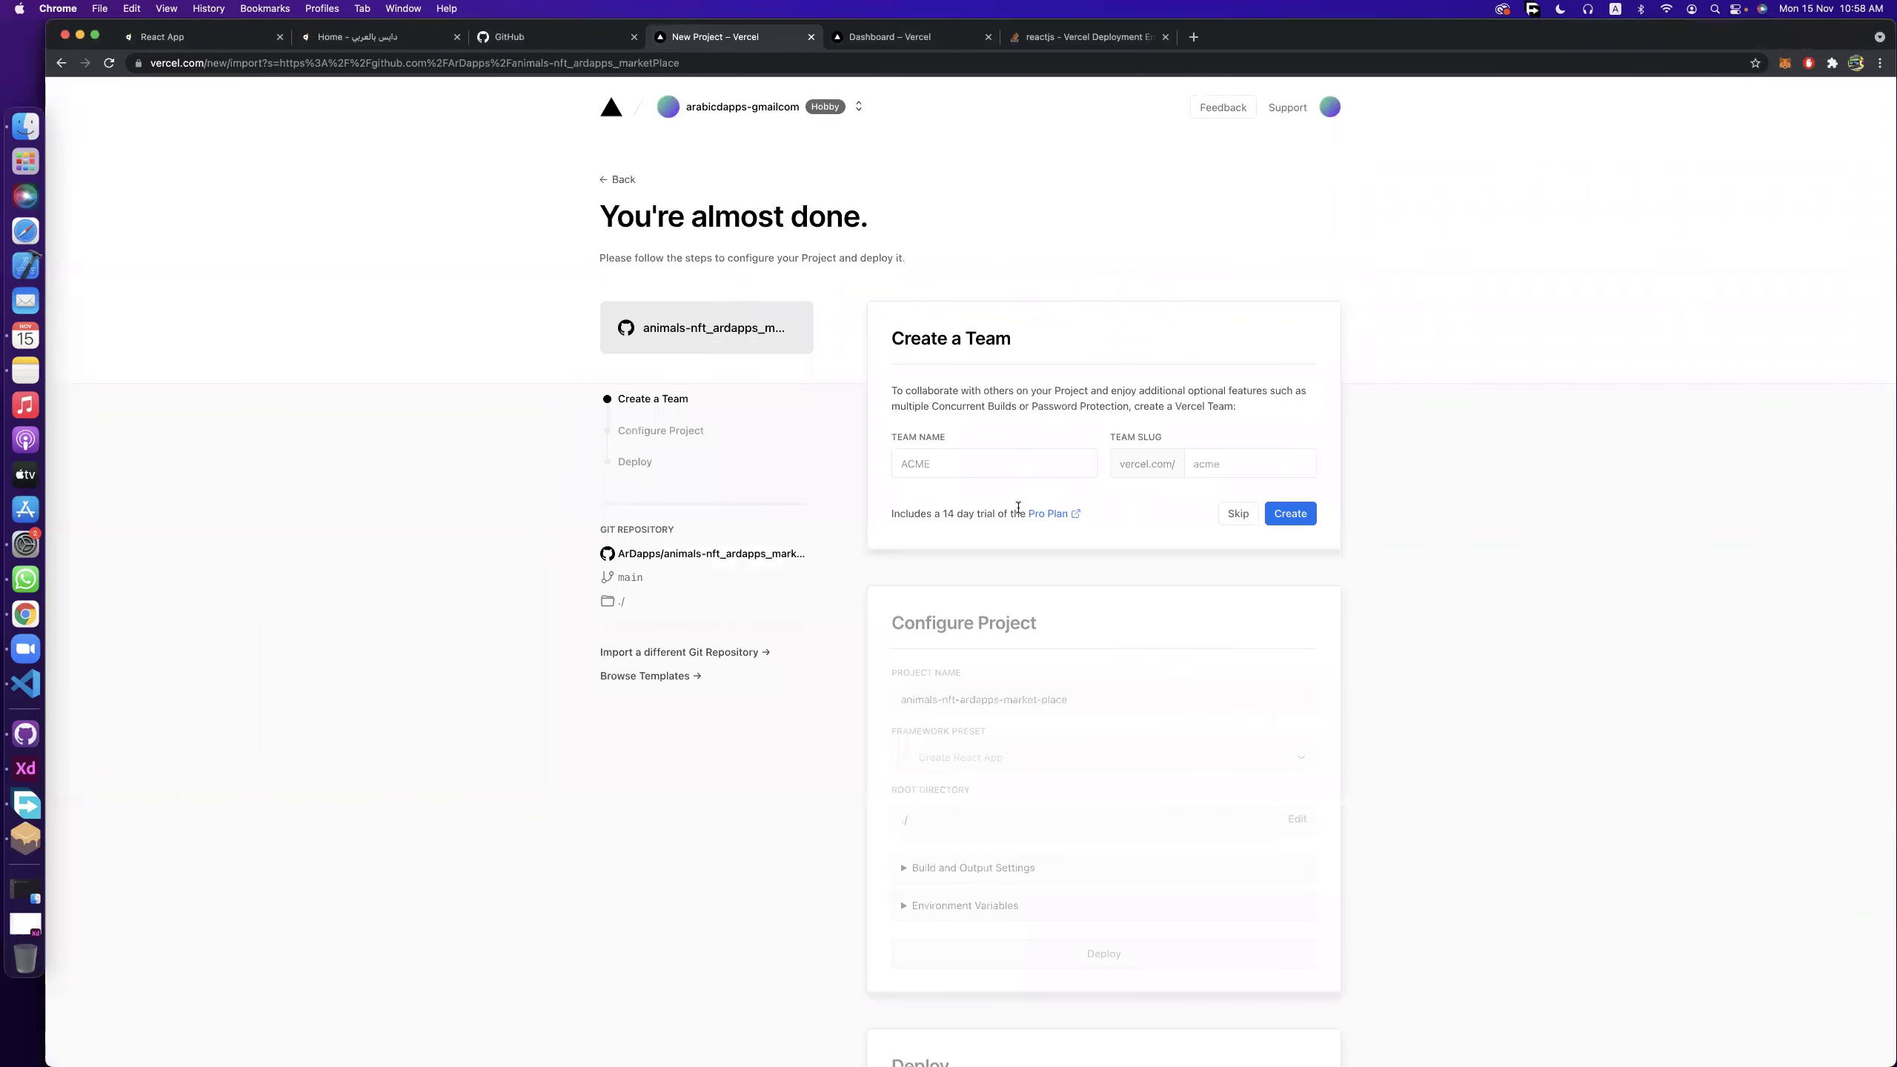
pyautogui.click(1222, 519)
pyautogui.scroll(-5, 1067, 563)
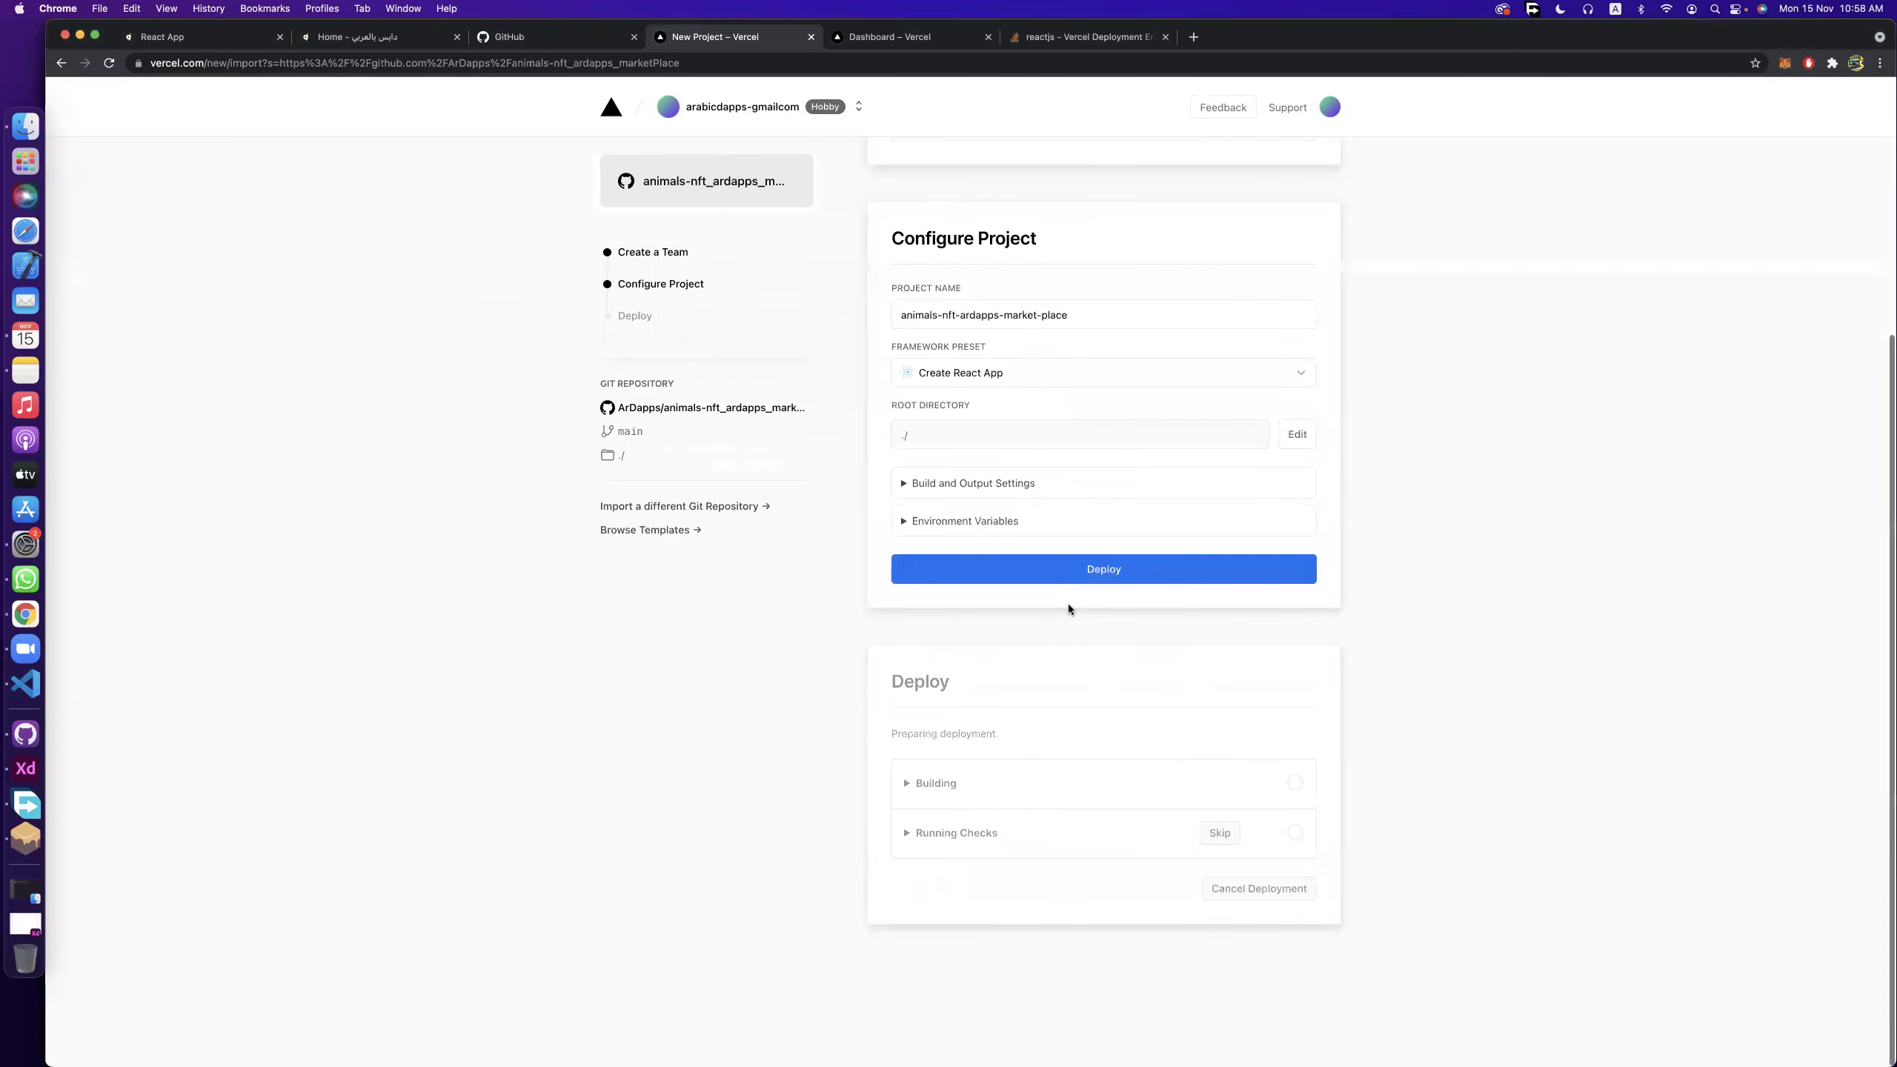
pyautogui.click(1061, 582)
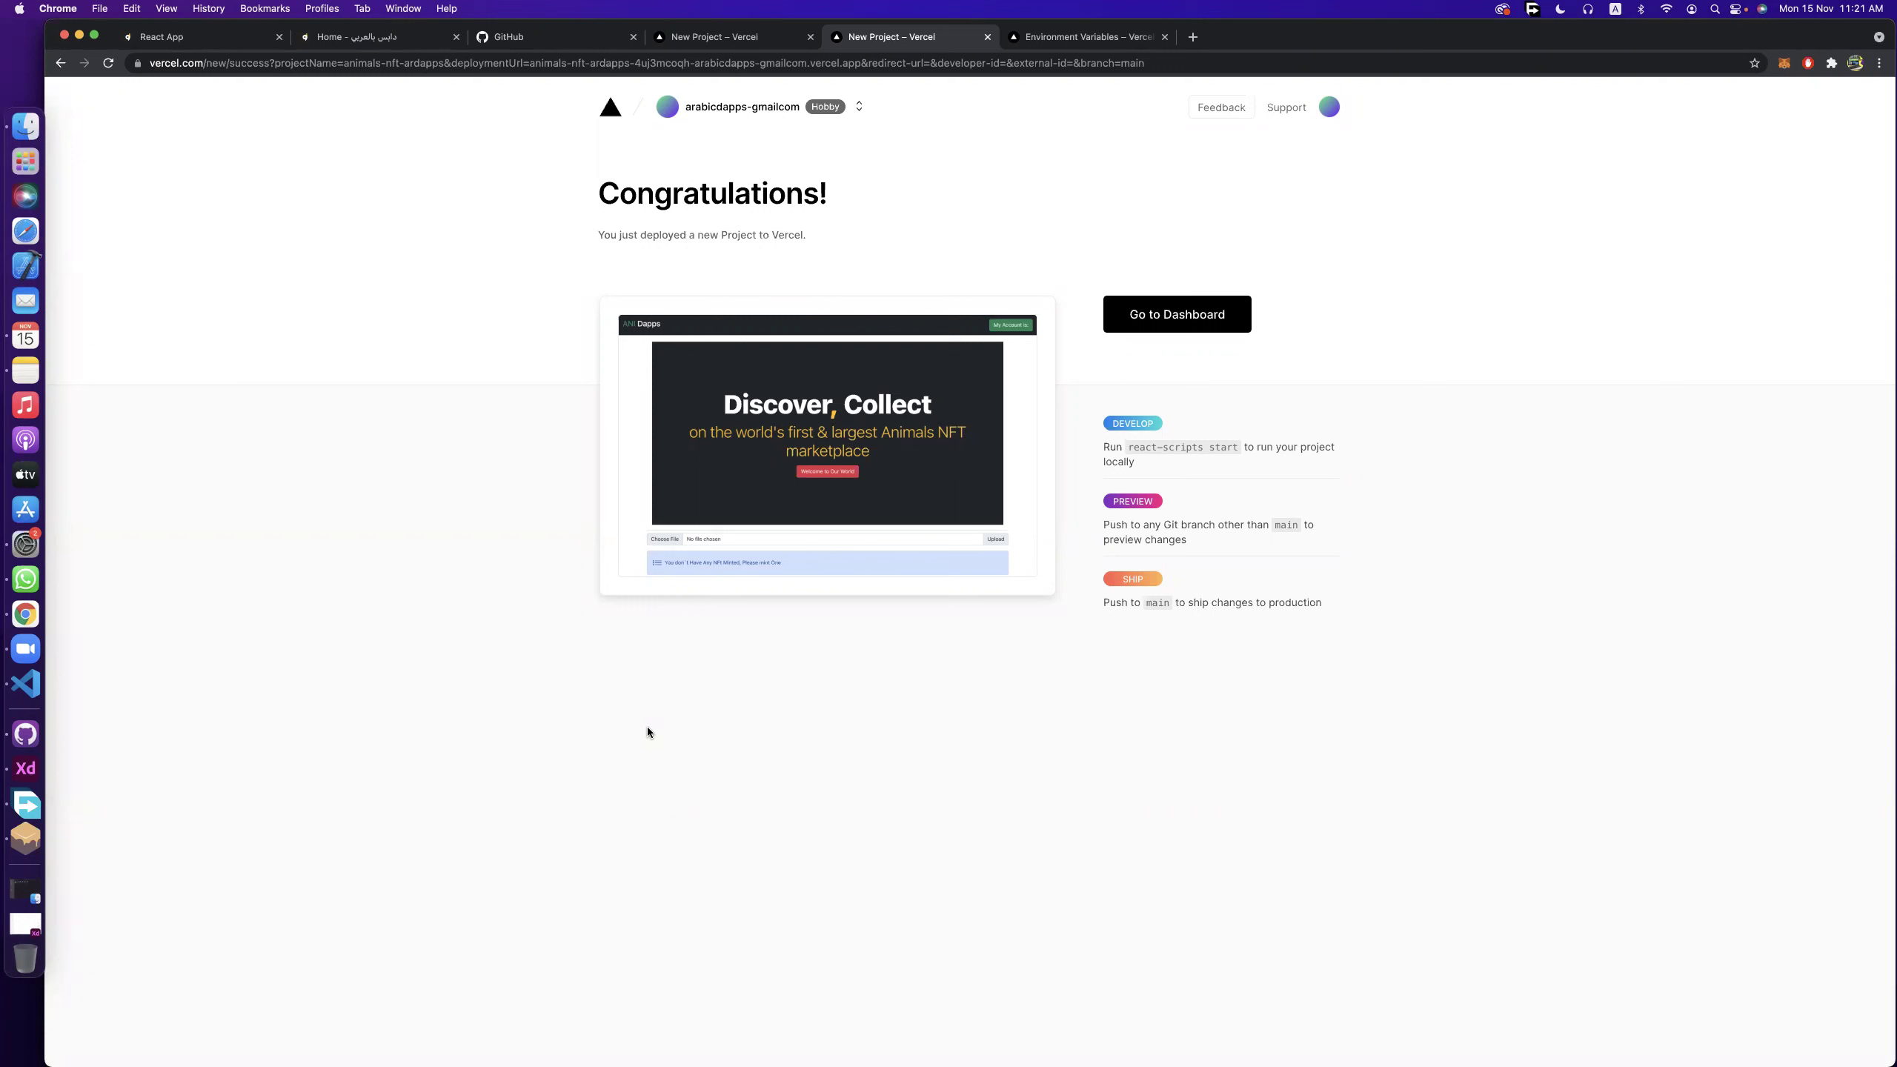
# Review the .env file's contents in Visual Studio Code, then return to the Vercel deployment page in Chrome.
pyautogui.click(25, 686)
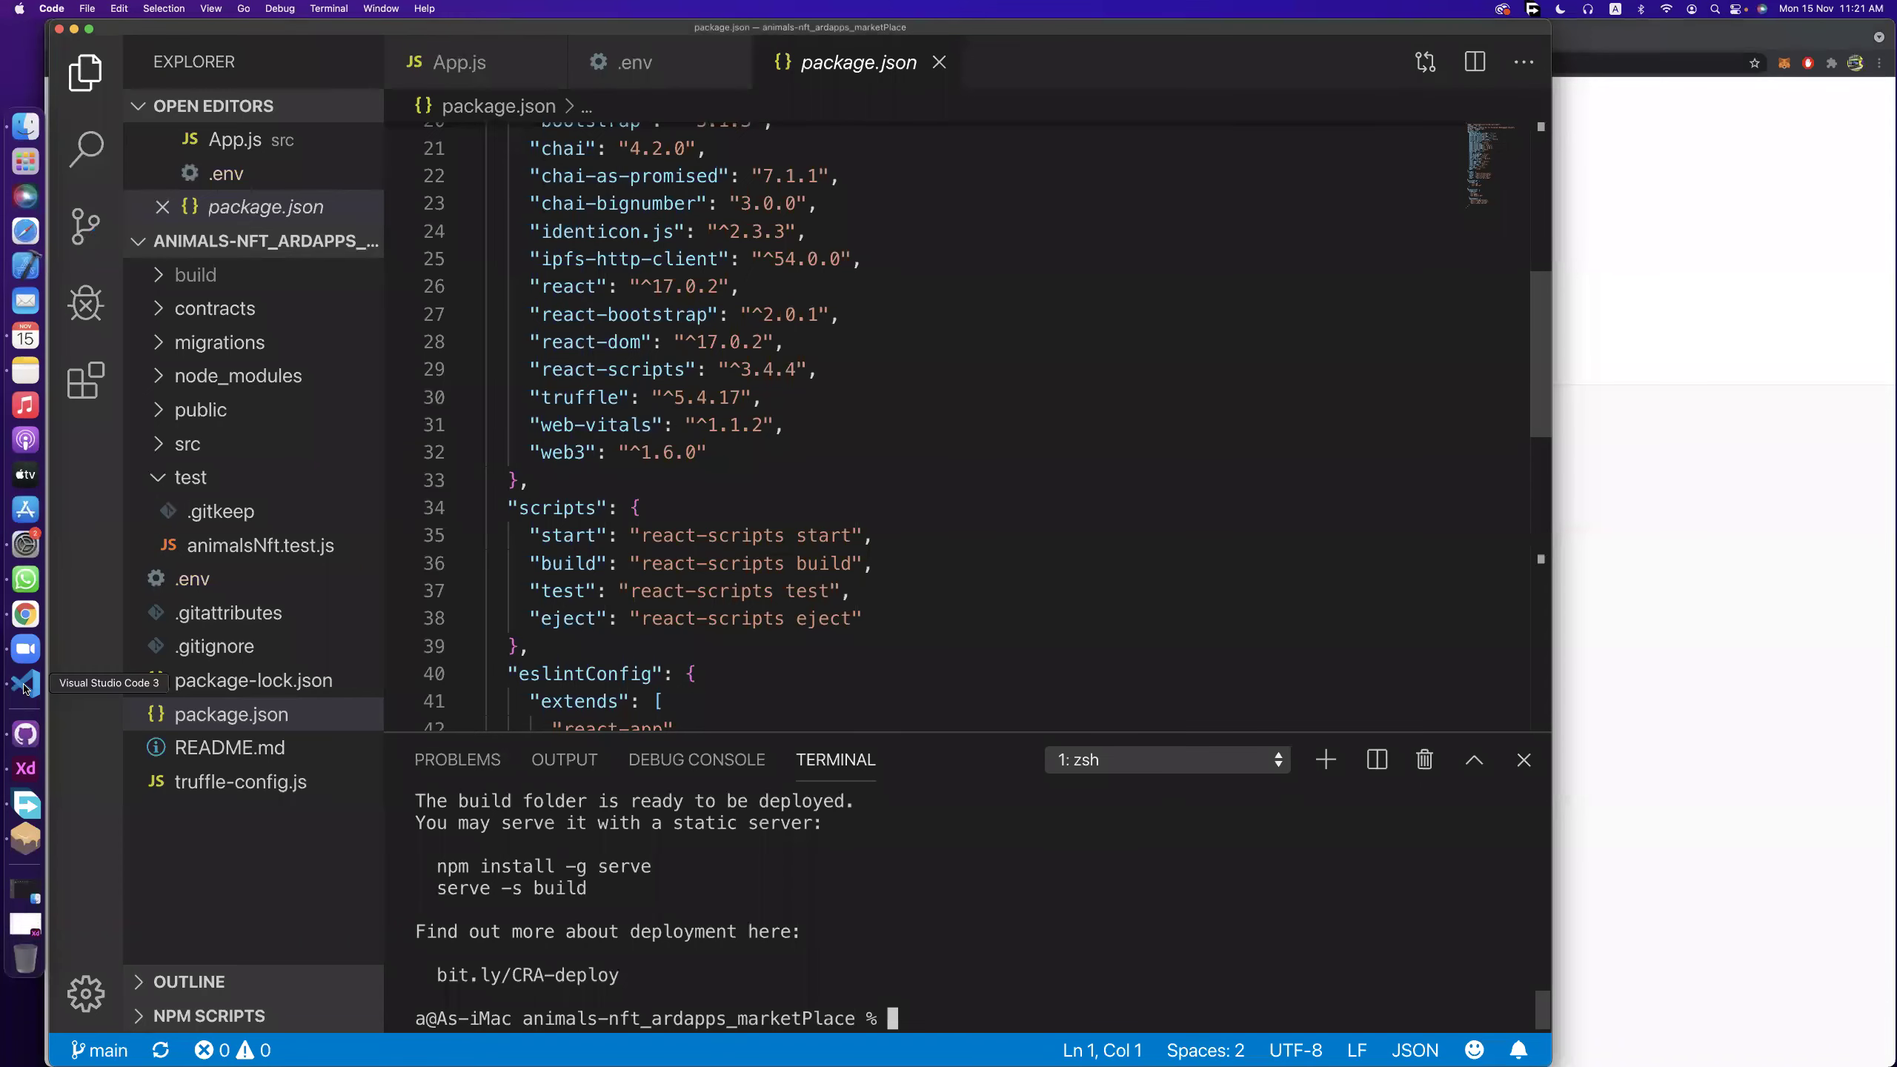
pyautogui.click(255, 581)
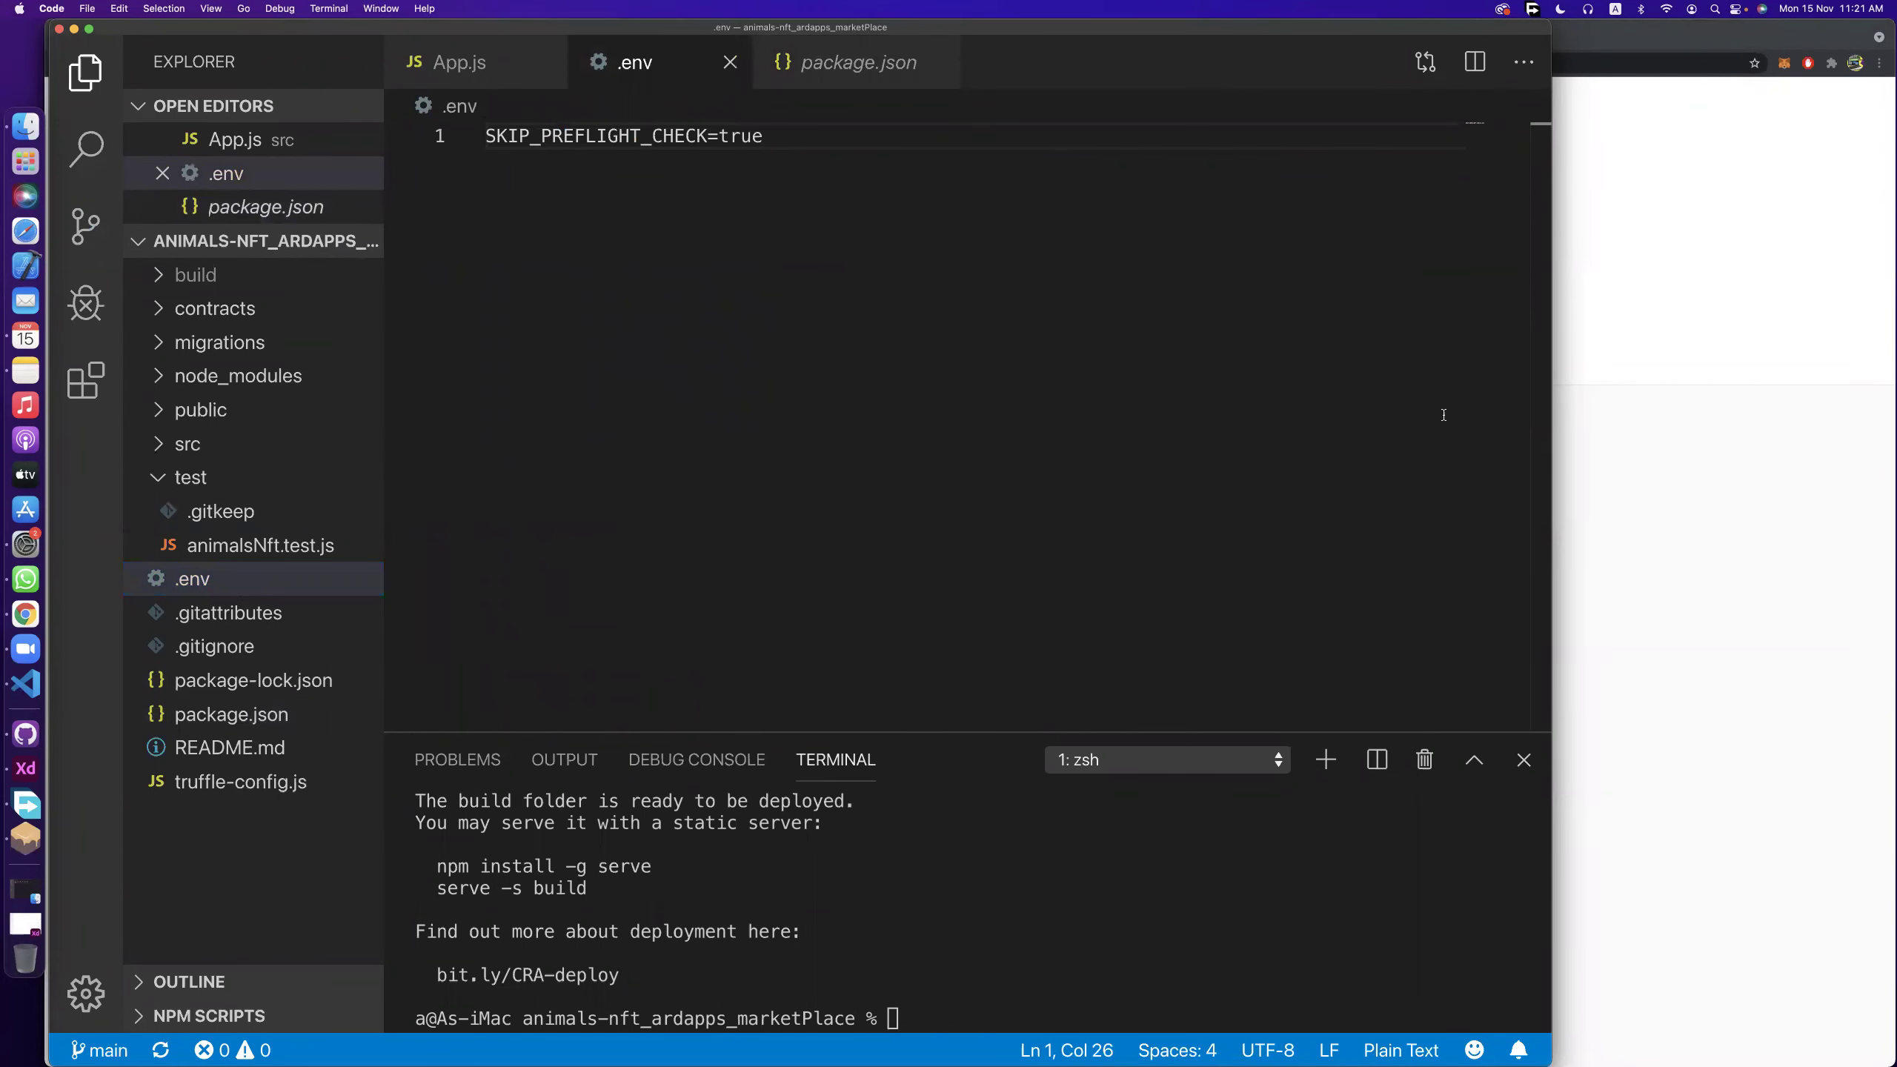
pyautogui.press('super+Tab')
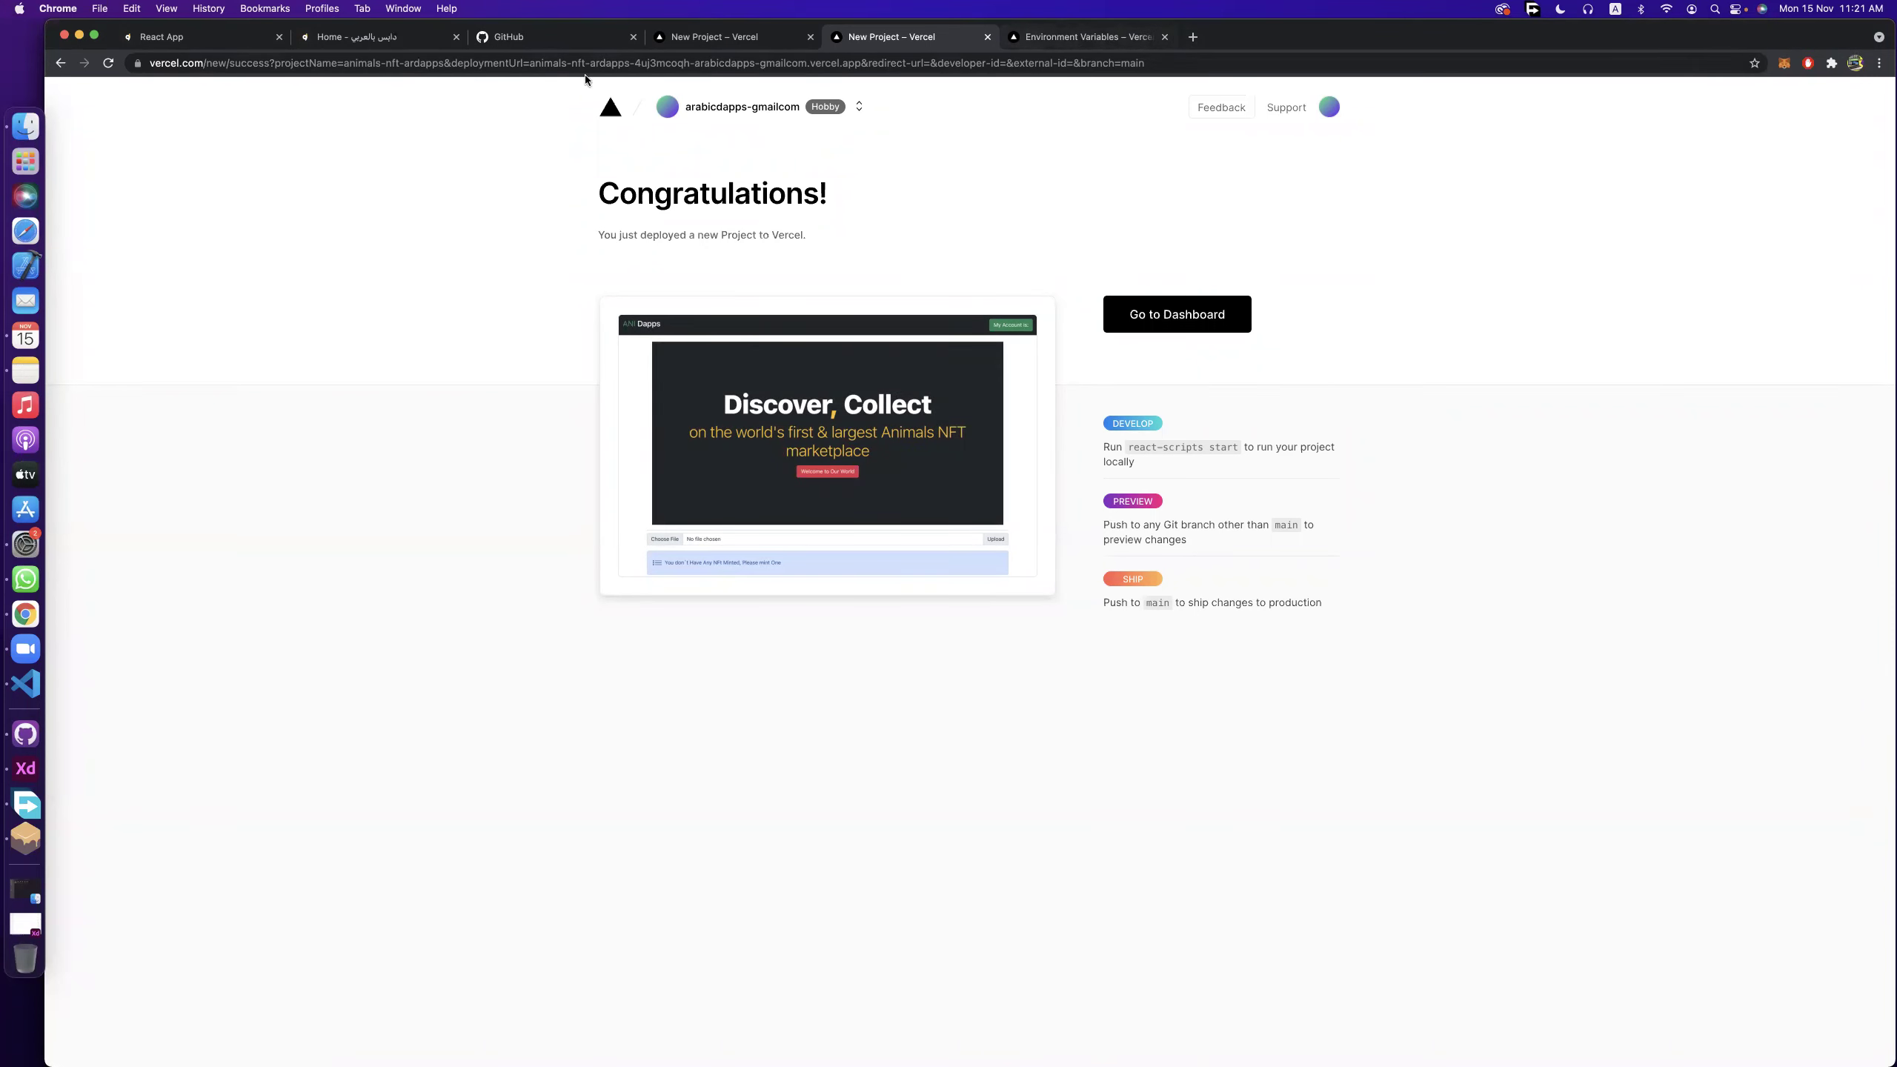
# Open the animals-nft-ardapps project overview from the Vercel deployment success page.
pyautogui.rightClick(611, 112)
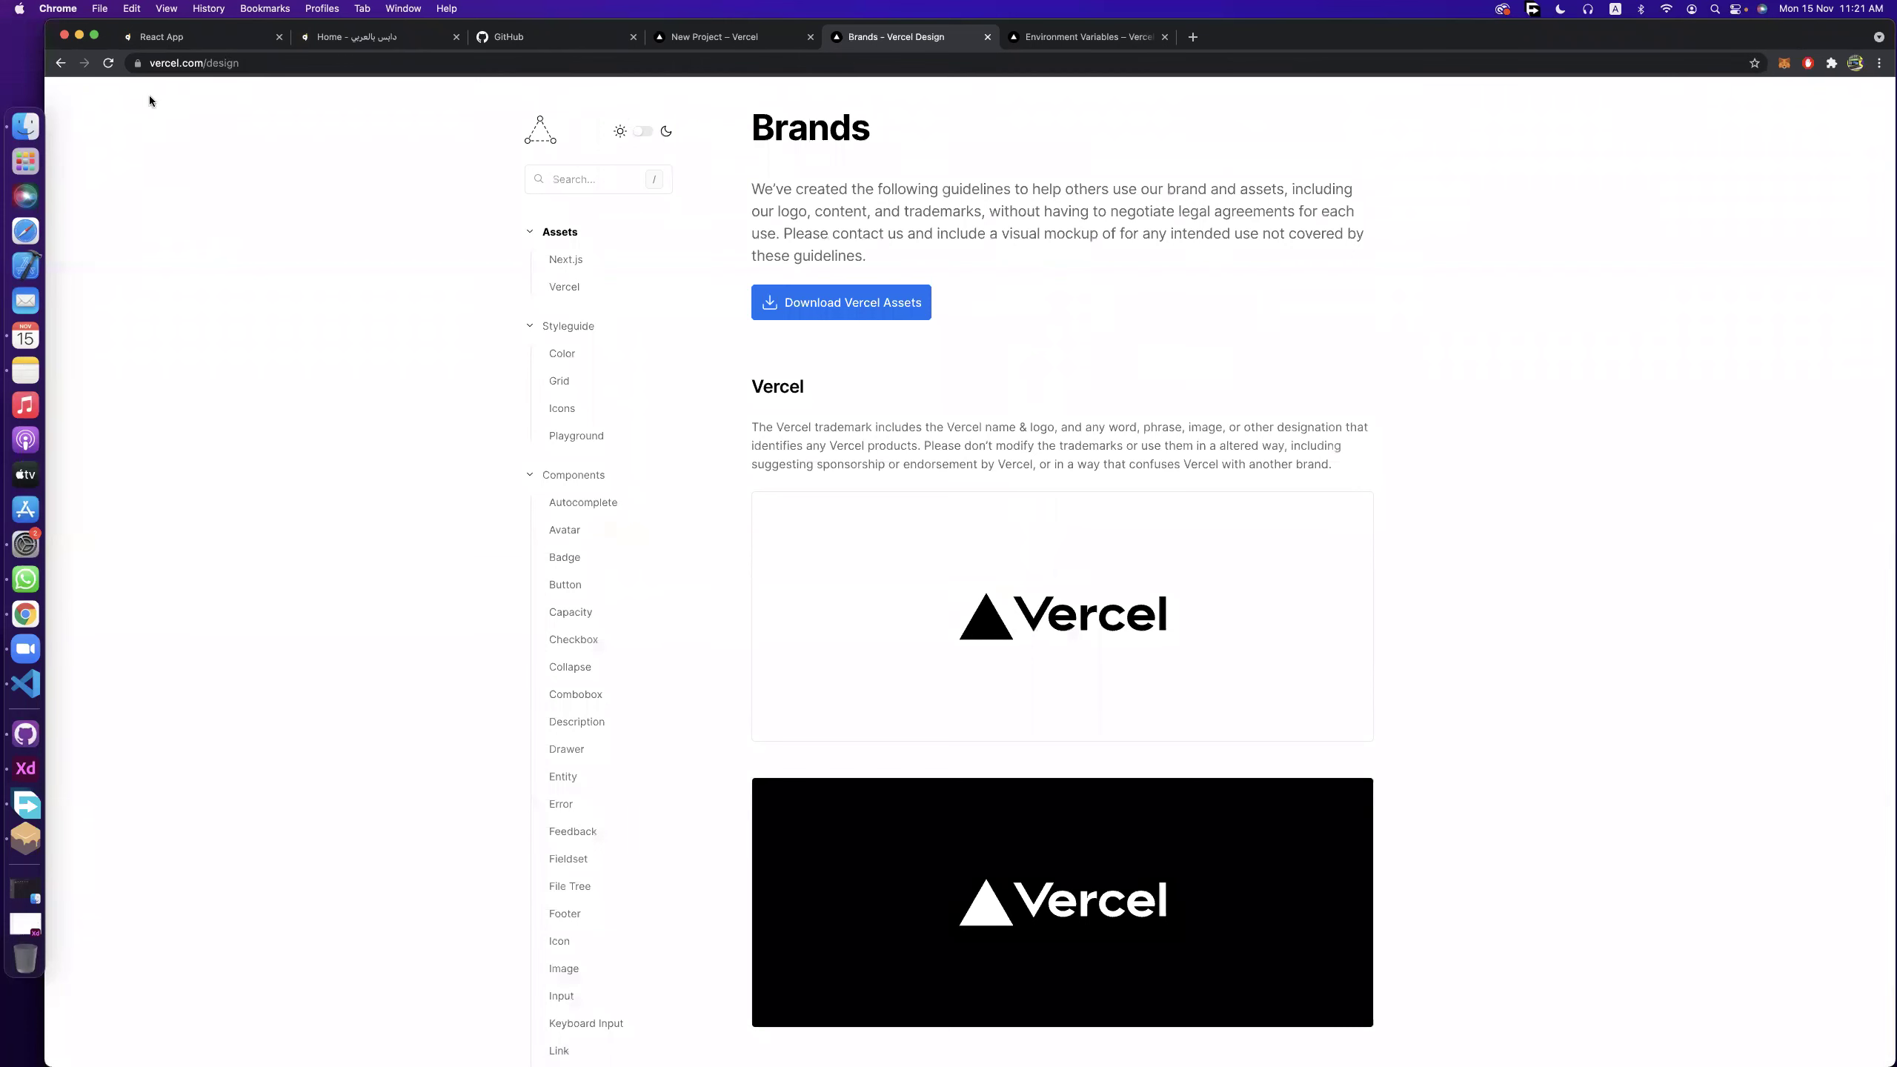
pyautogui.click(61, 63)
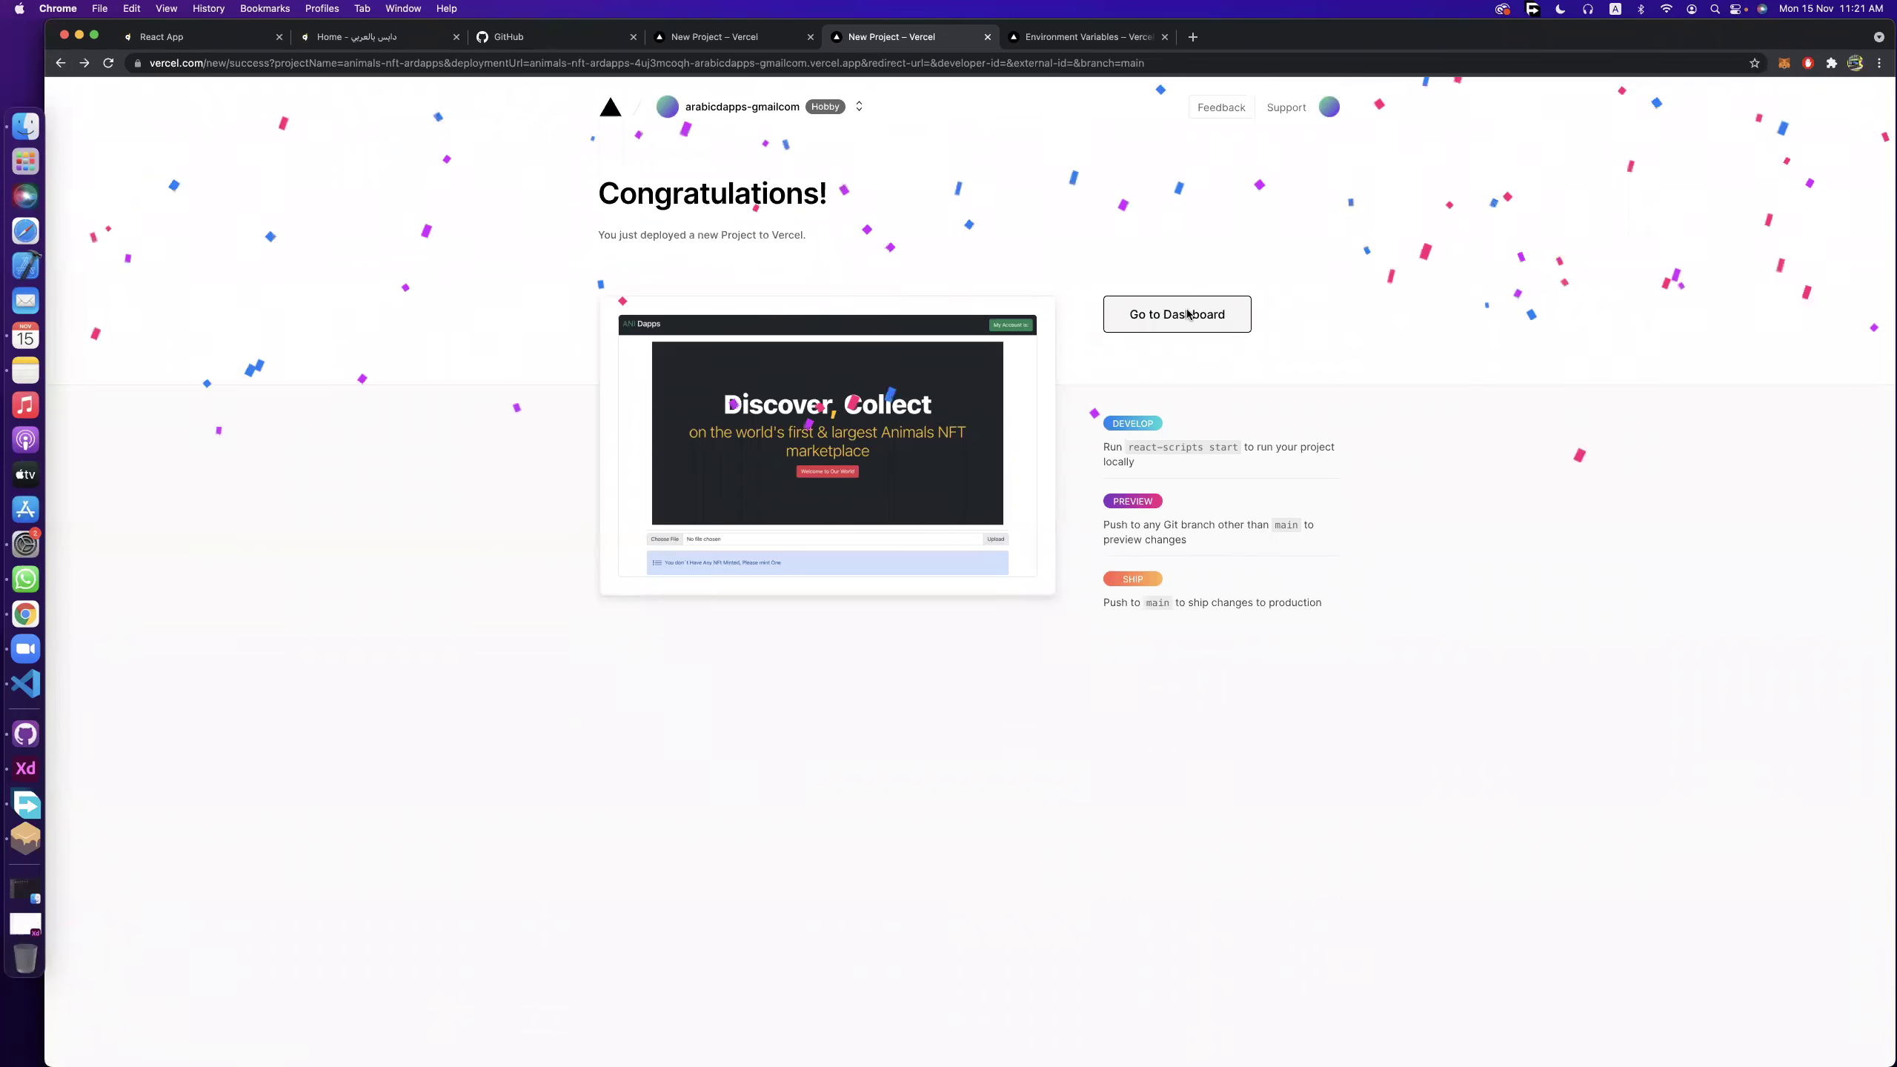
pyautogui.click(1176, 314)
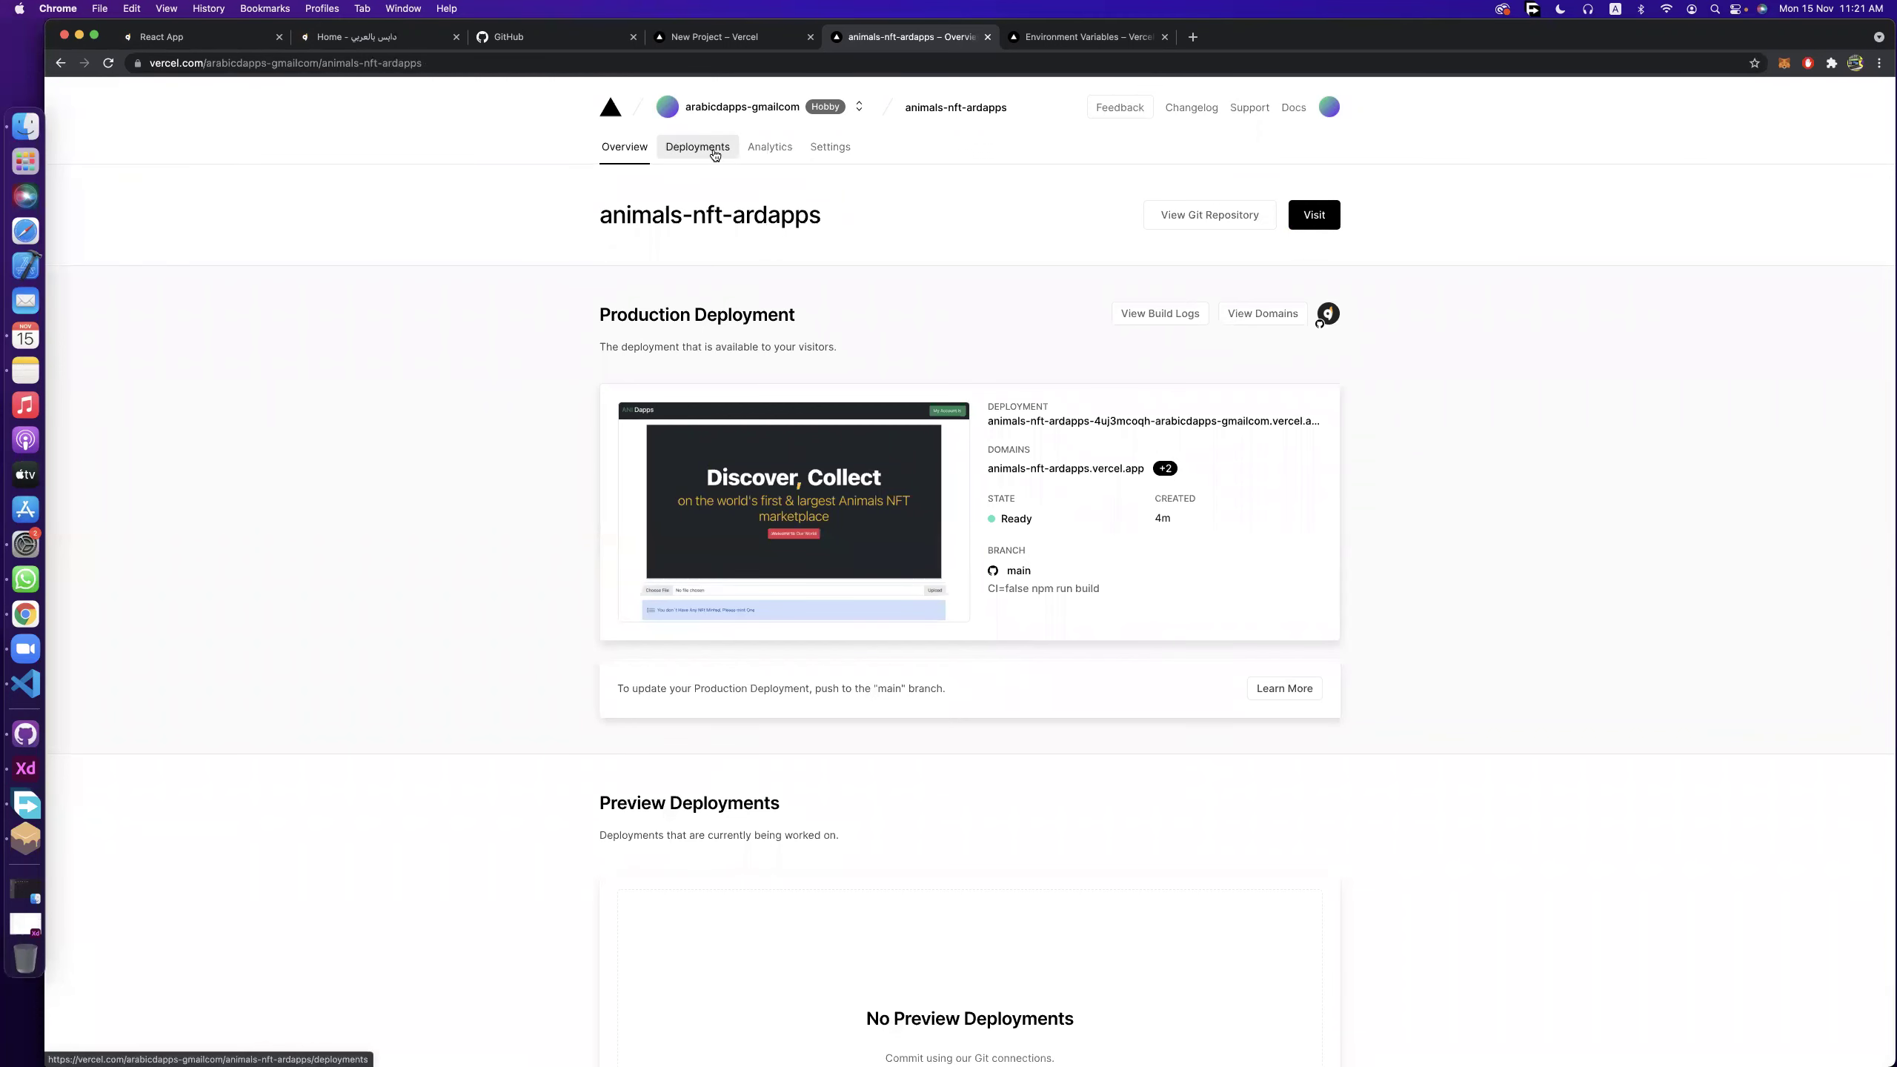
# Leave the project overview and go to the Vercel dashboard listing all projects.
pyautogui.rightClick(608, 119)
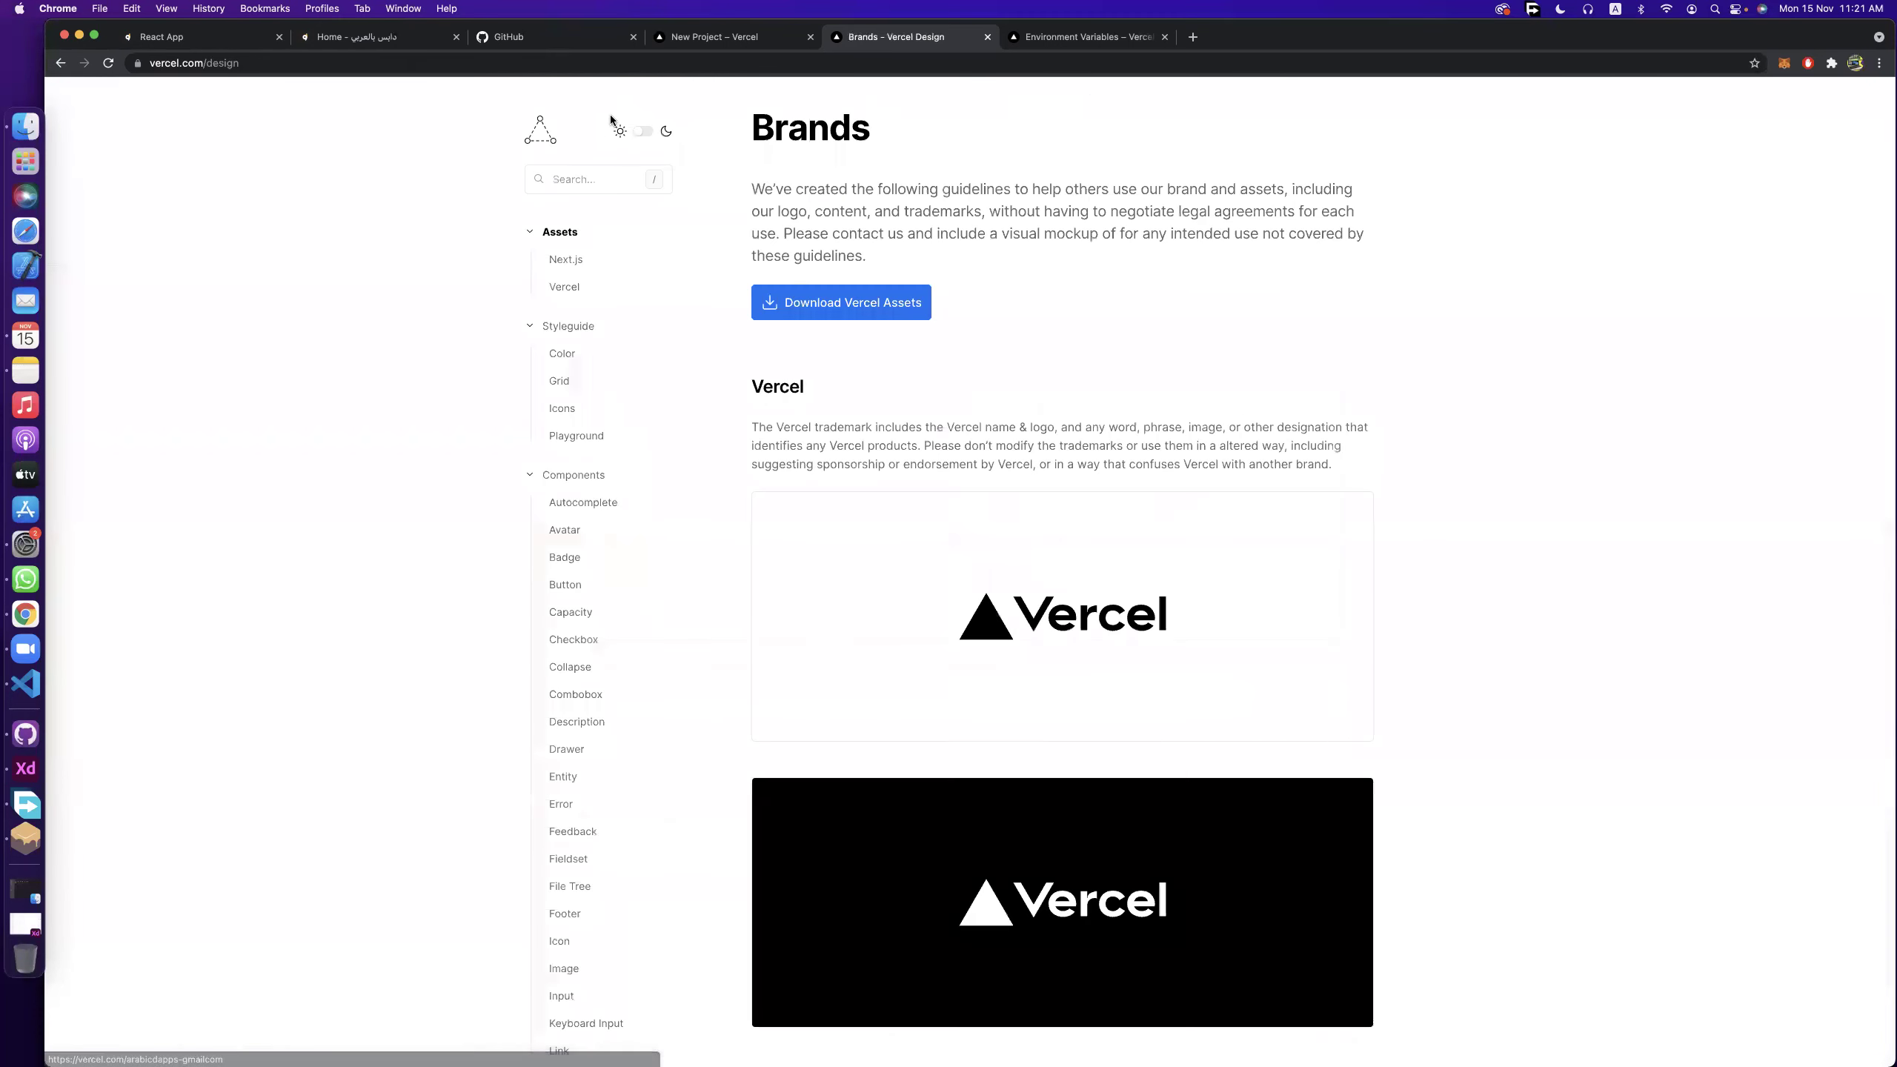
pyautogui.click(534, 125)
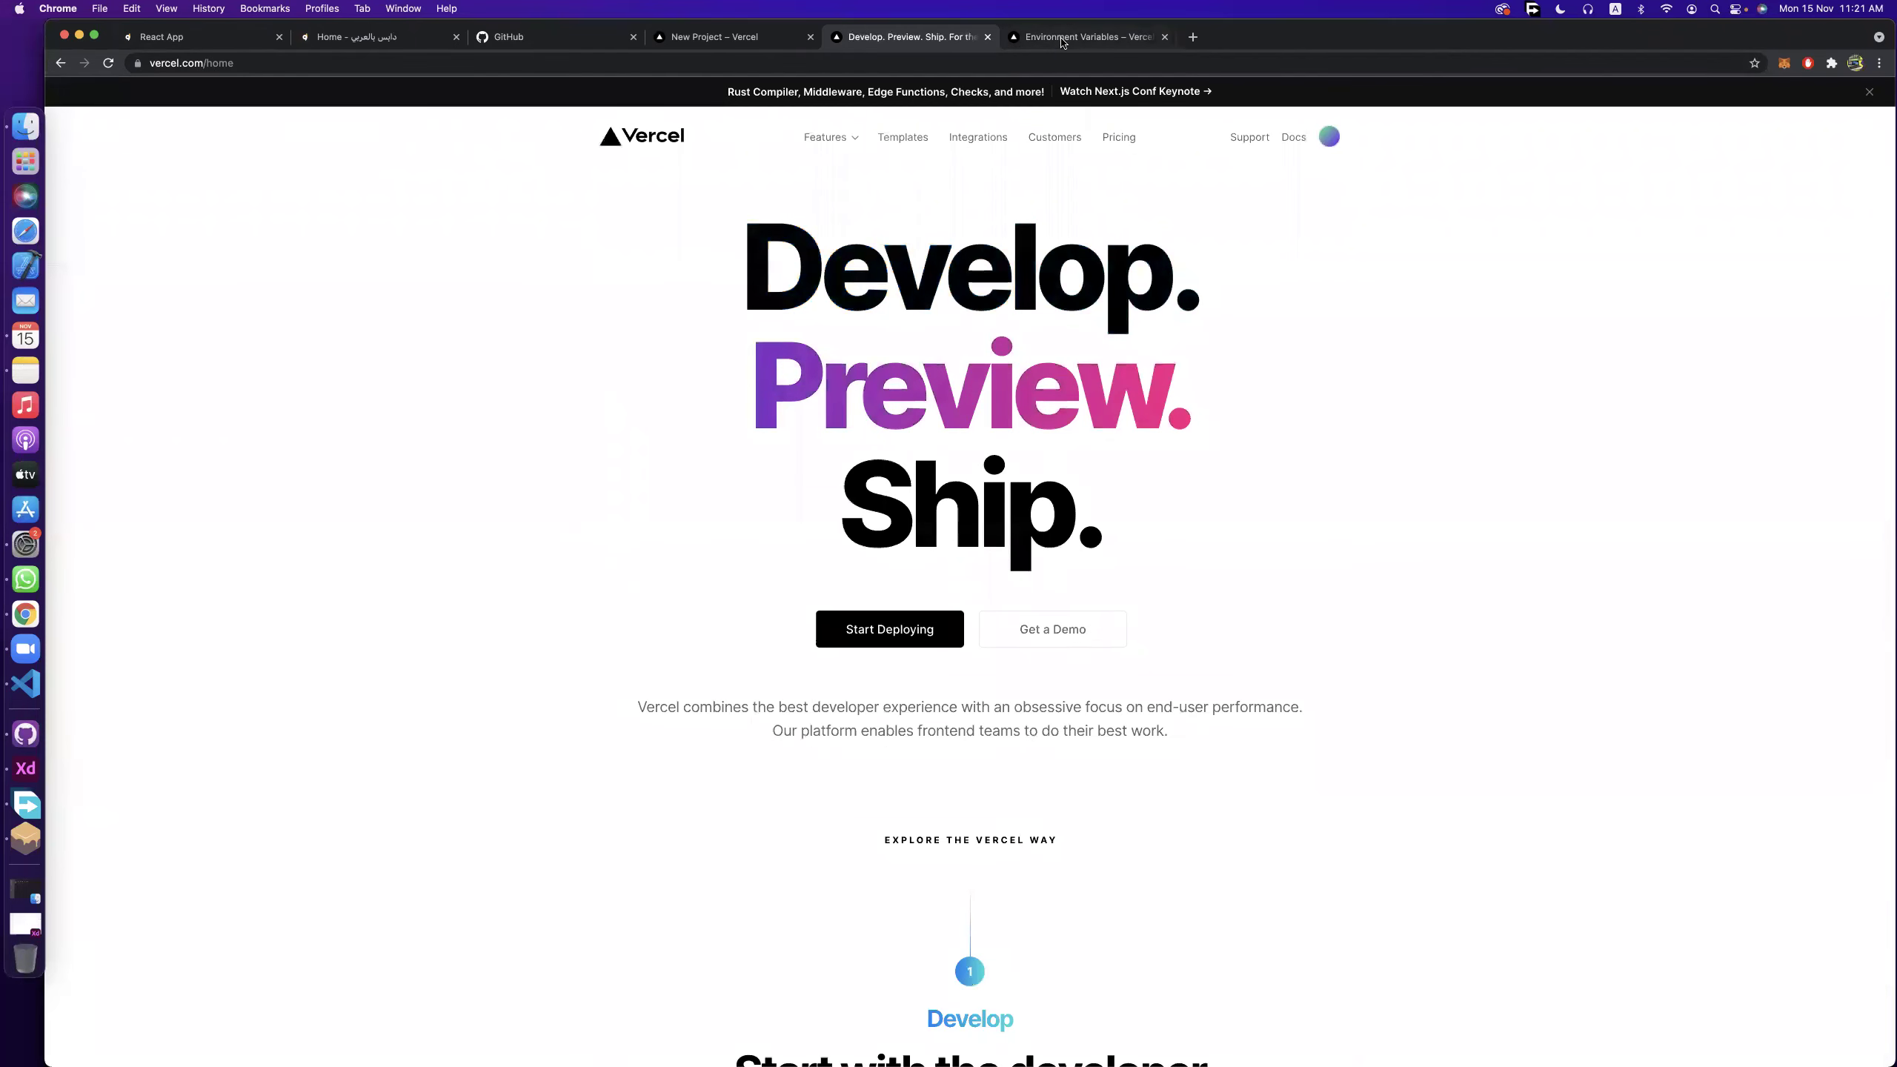
pyautogui.hotkey('ctrl', 'Tab')
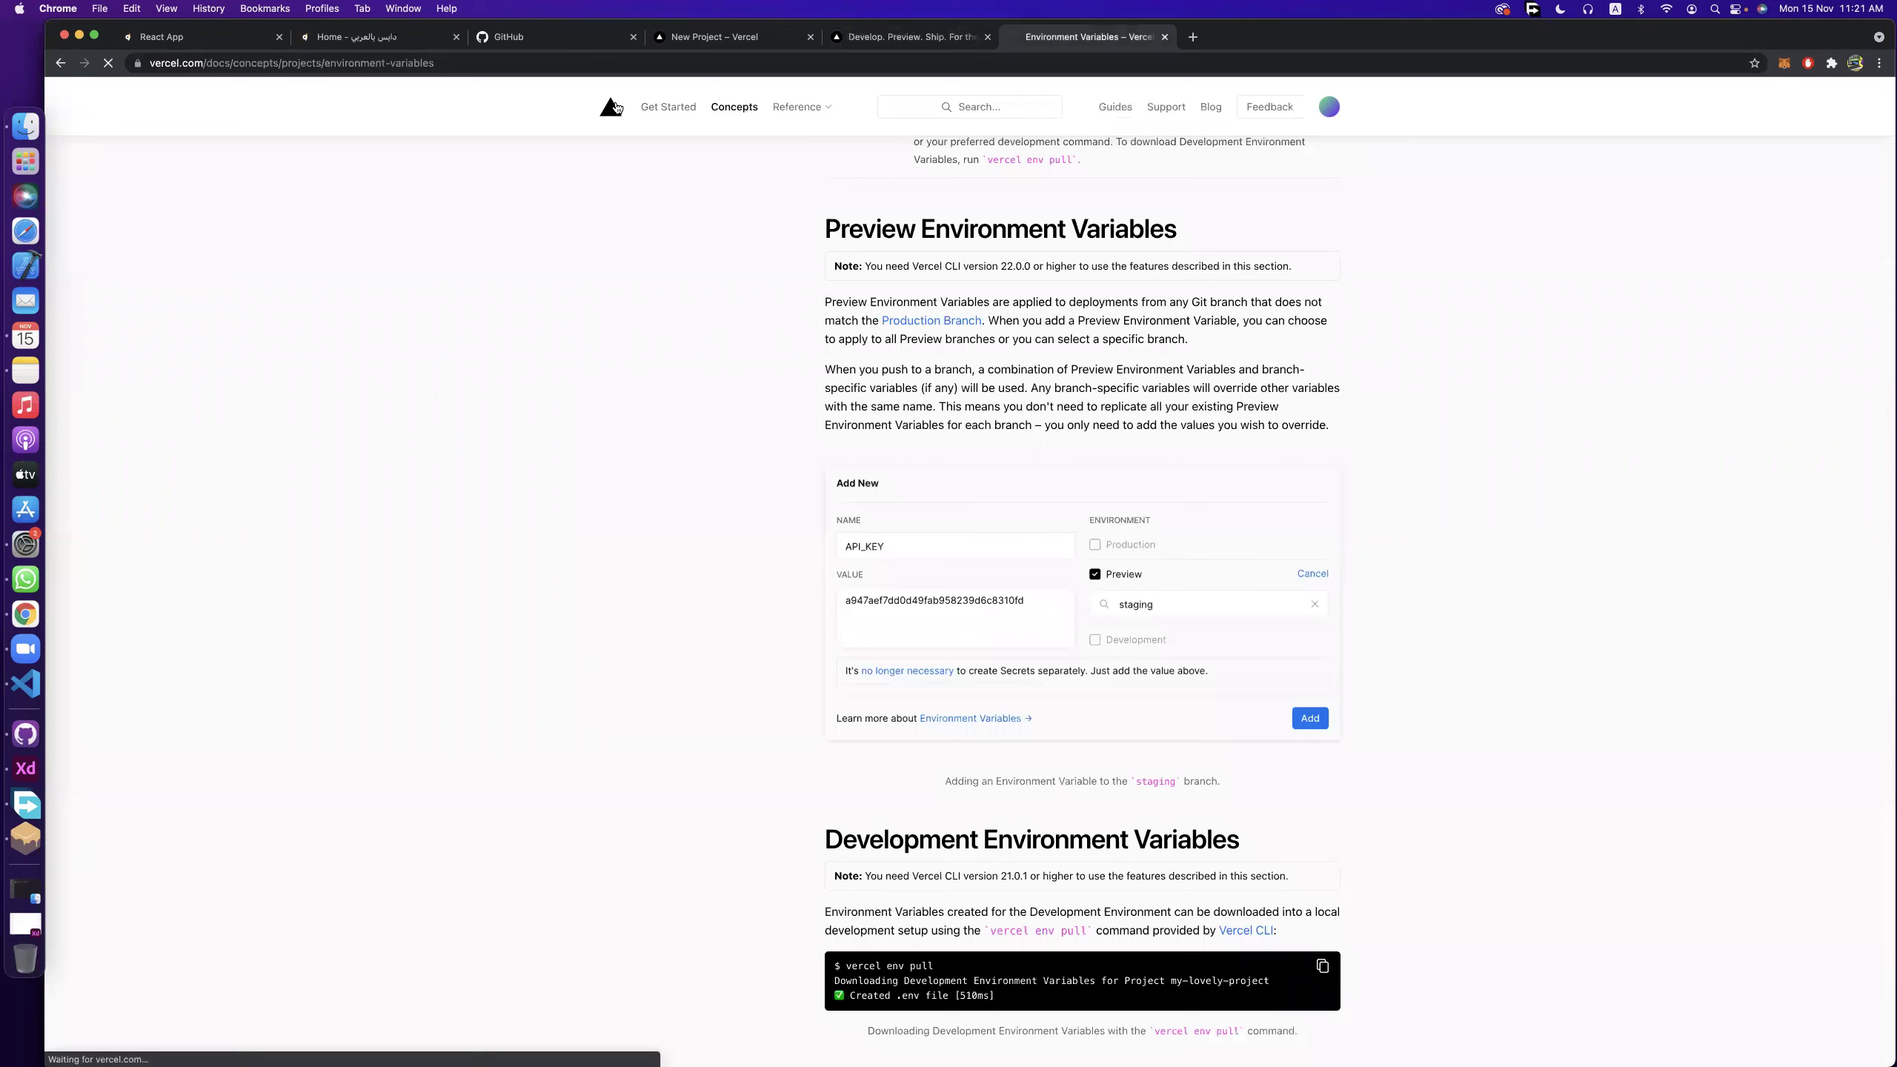
pyautogui.click(610, 107)
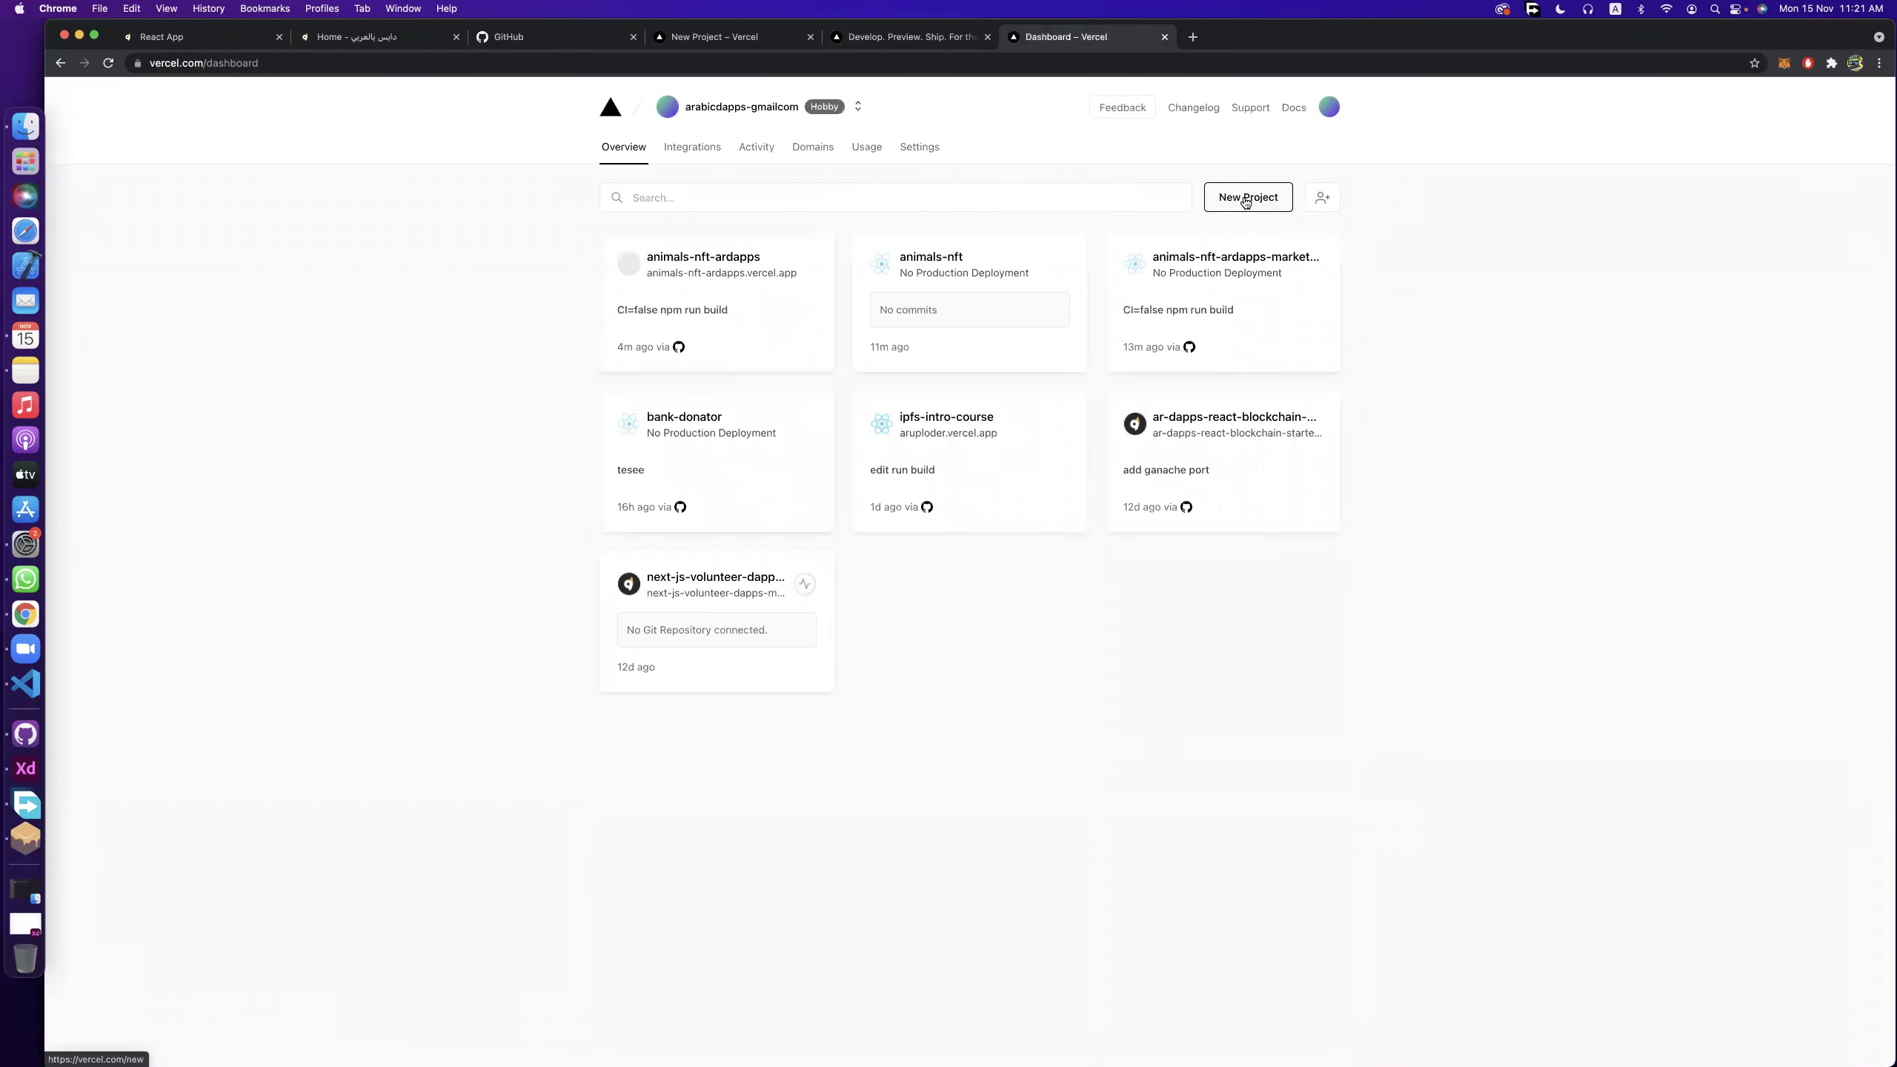
# Start a new Vercel project from the Bank_Donator repository and skip creating a team.
pyautogui.click(1246, 196)
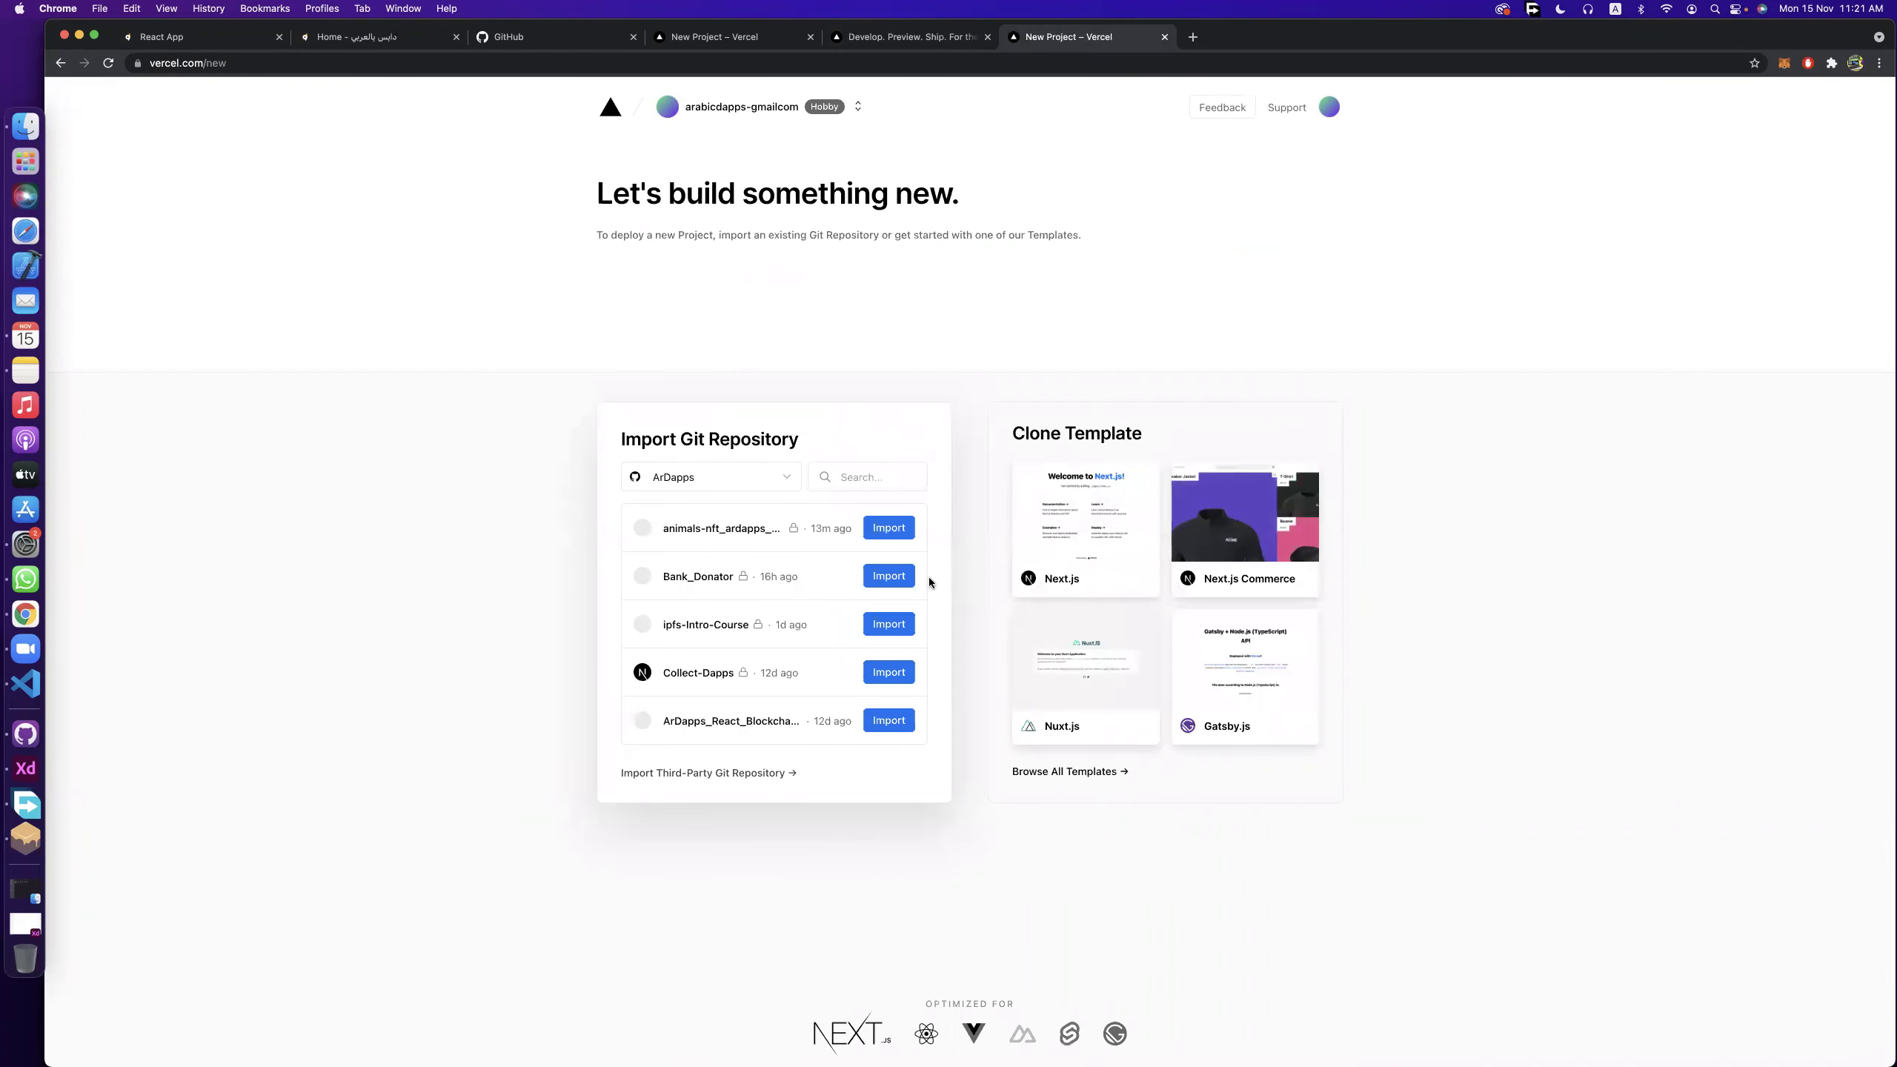
pyautogui.click(902, 584)
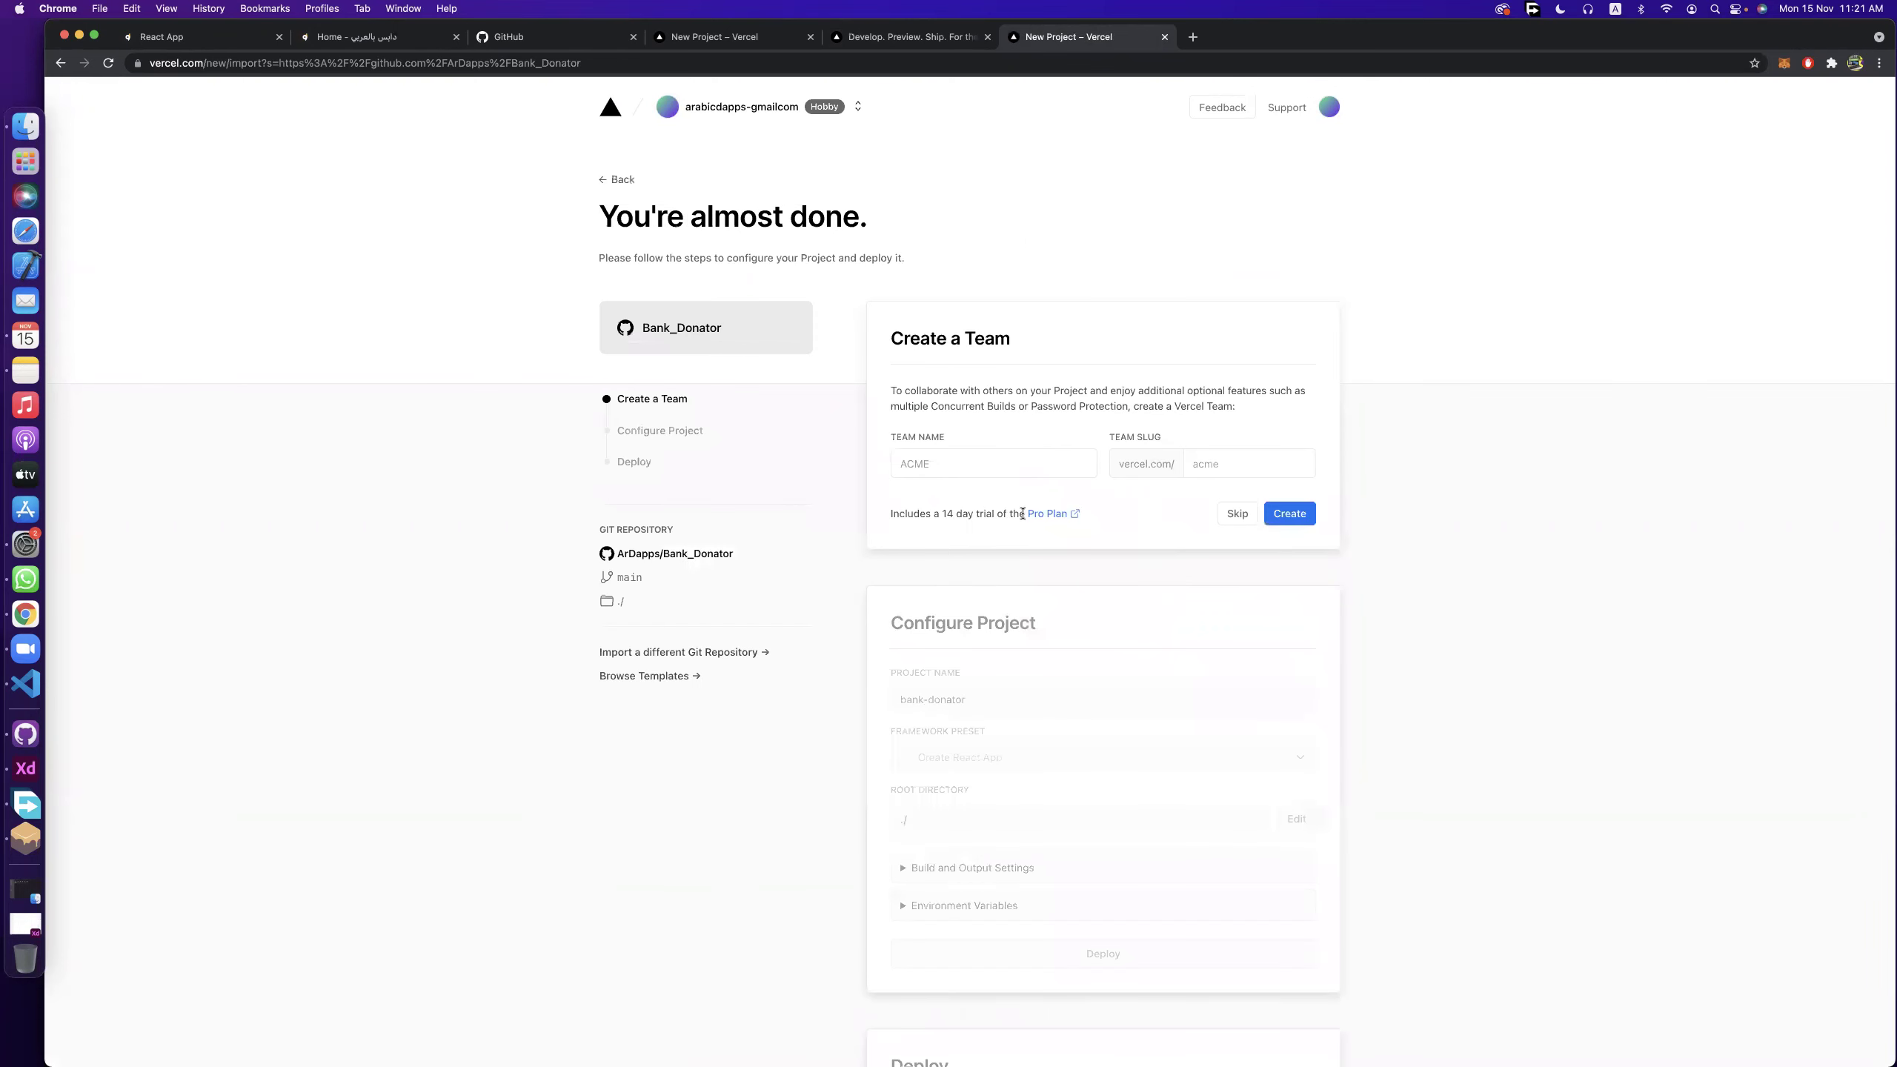
pyautogui.scroll(-3, 1109, 580)
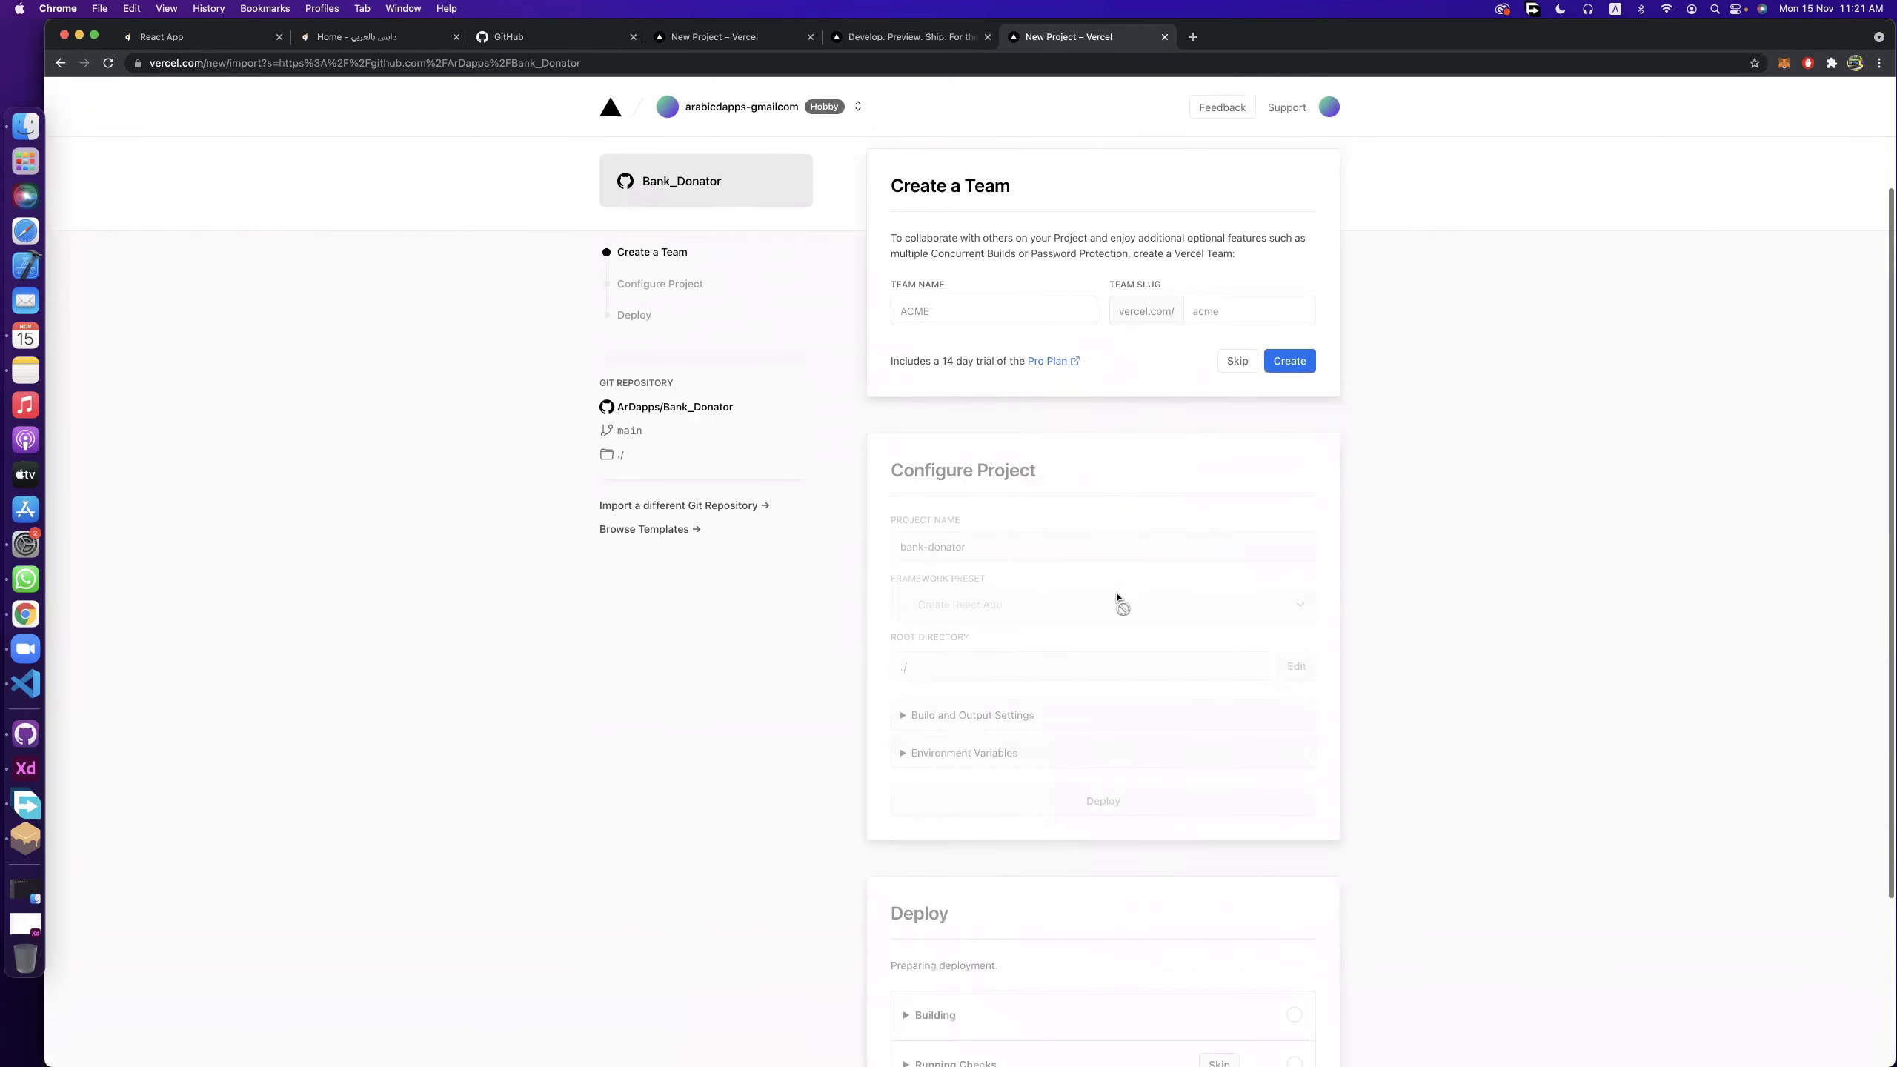
pyautogui.click(1242, 268)
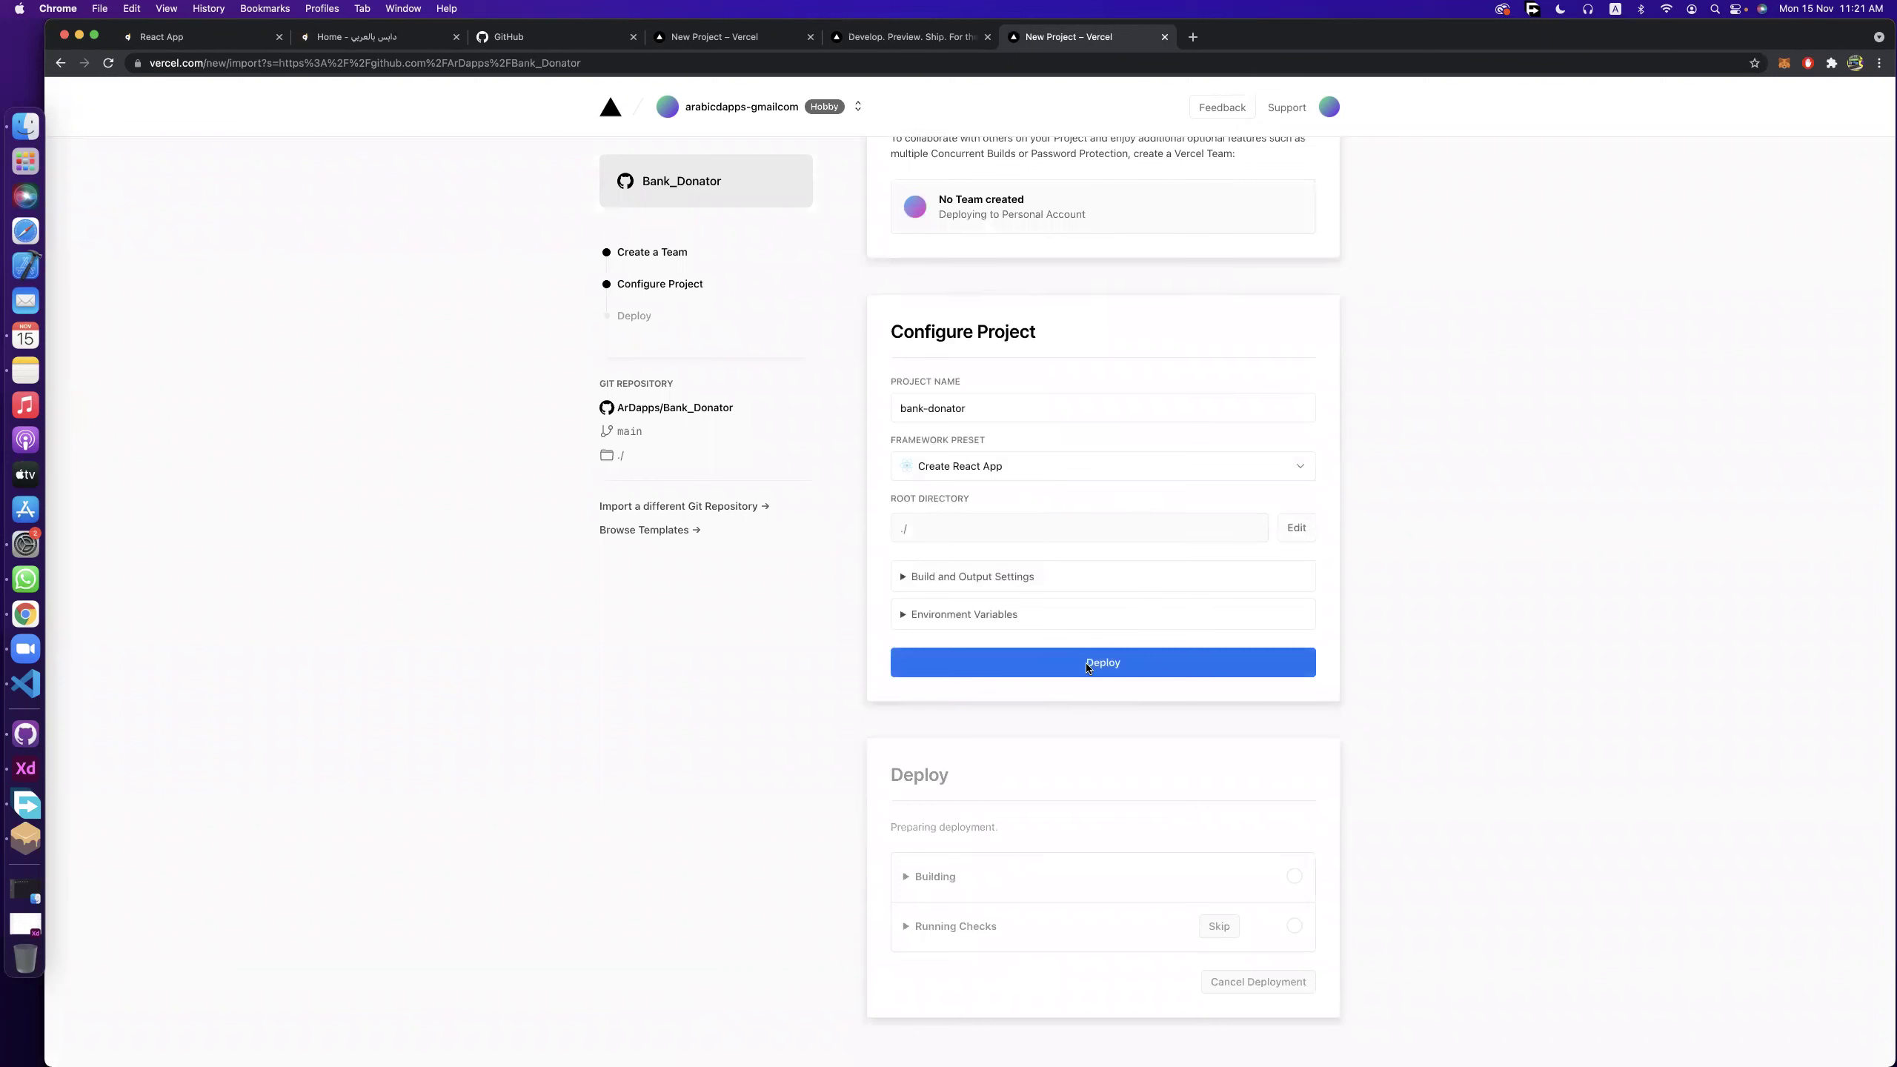
# Add an environment variable named CI with the value false to the bank-donator project and try to deploy it.
pyautogui.click(1002, 521)
pyautogui.click(988, 580)
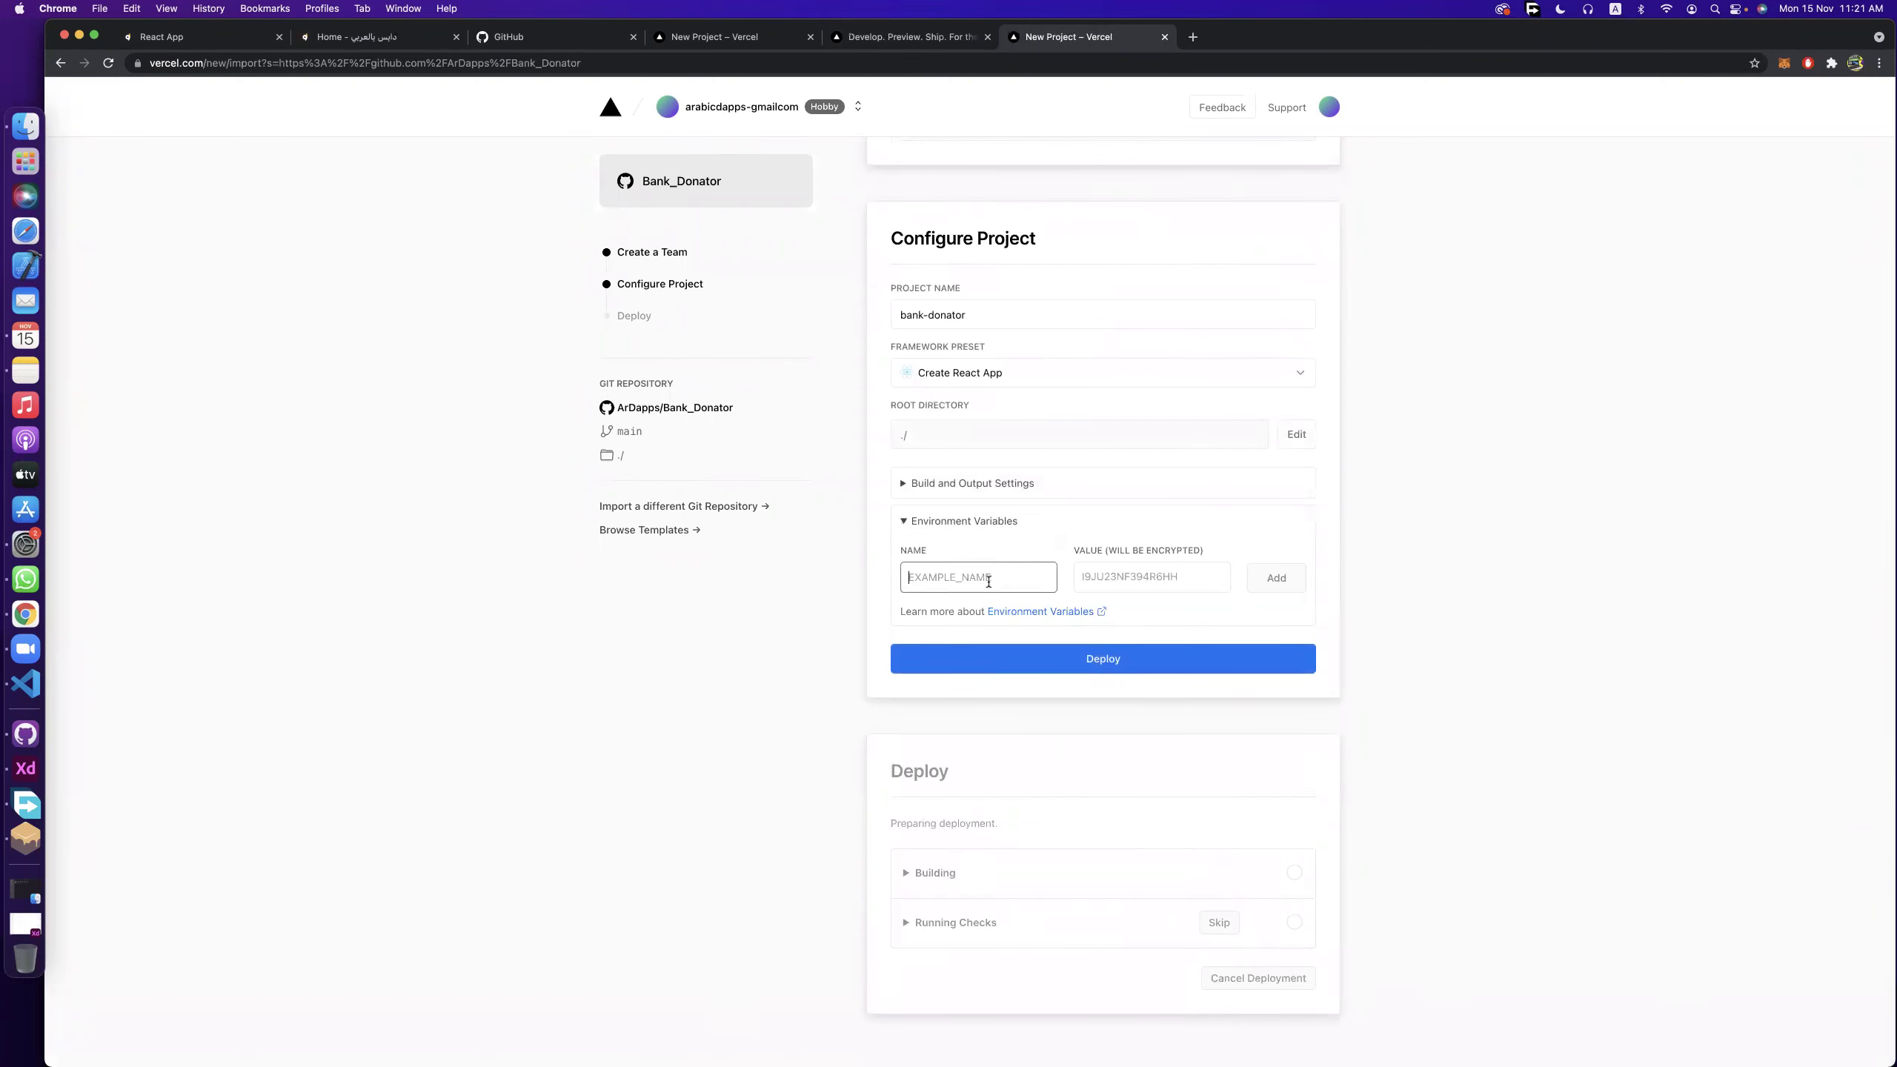
pyautogui.write('CI')
pyautogui.click(1152, 580)
pyautogui.write('false')
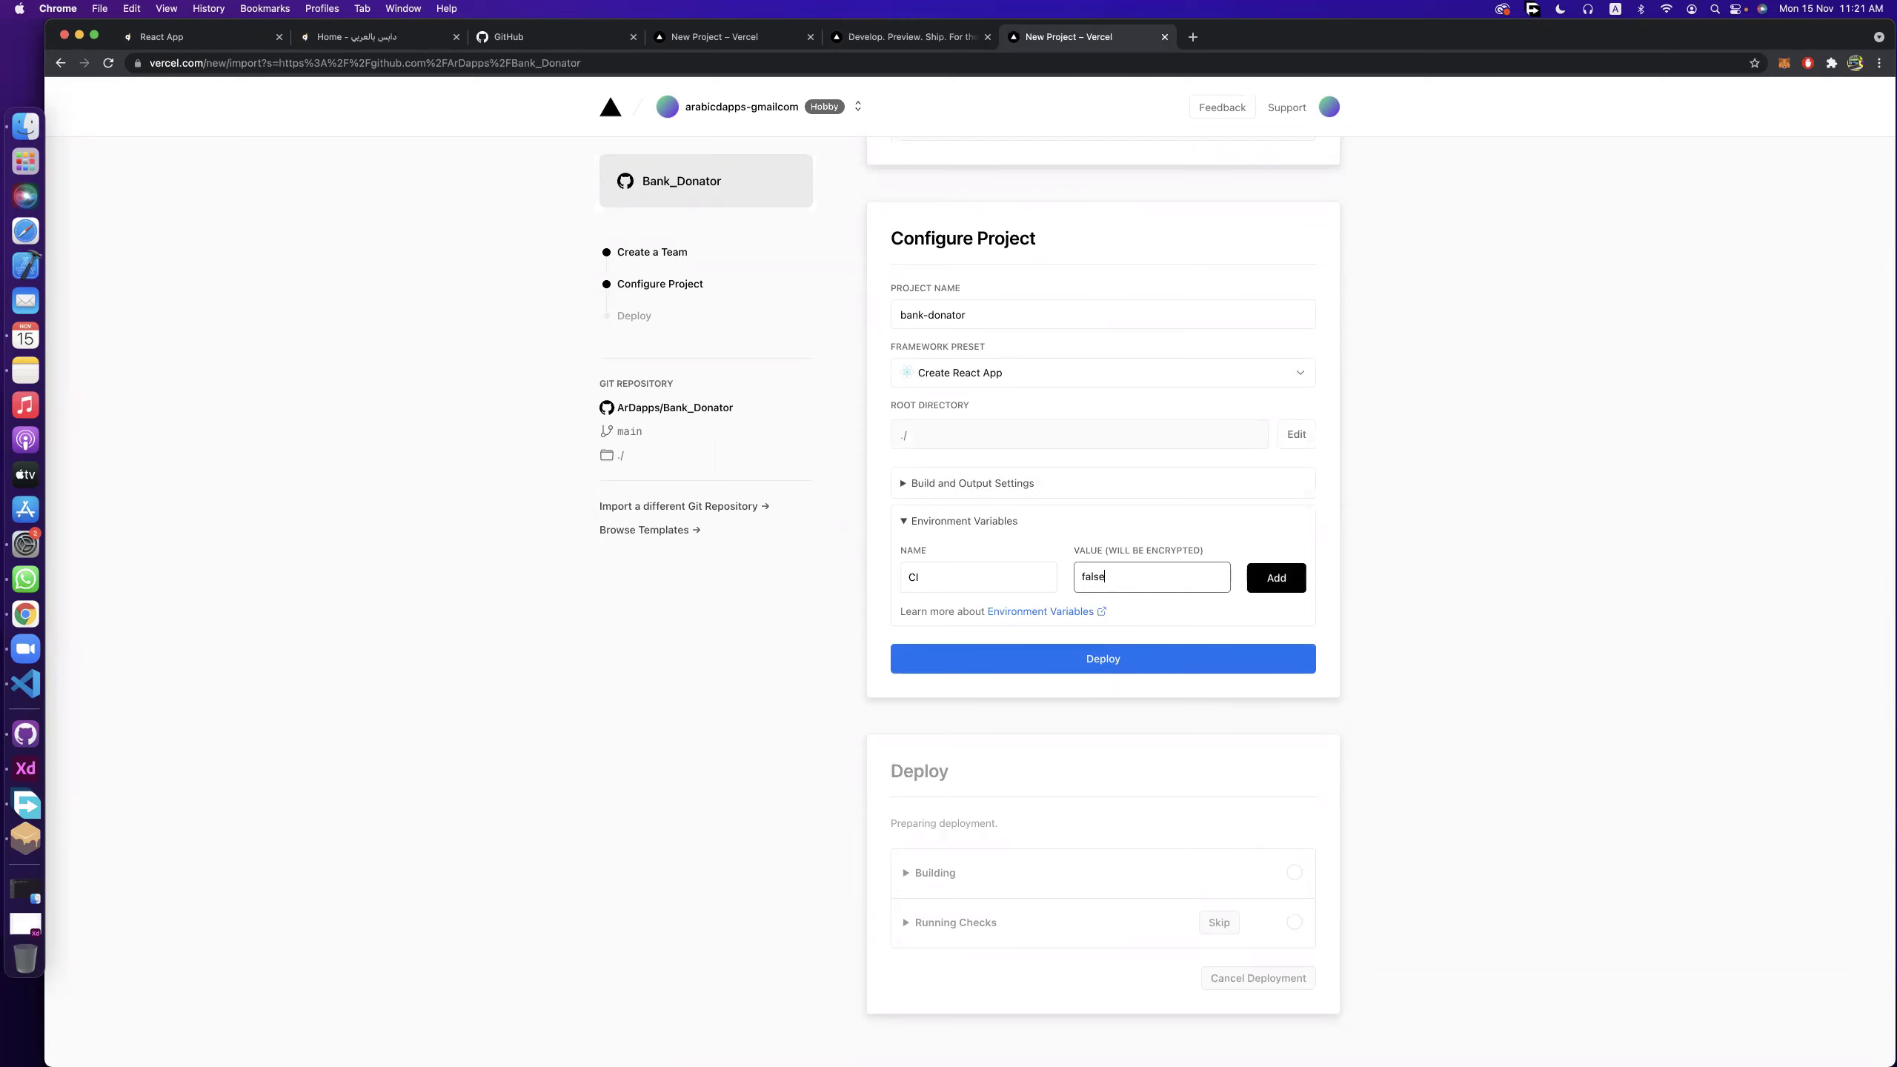
pyautogui.click(1270, 579)
pyautogui.click(1170, 742)
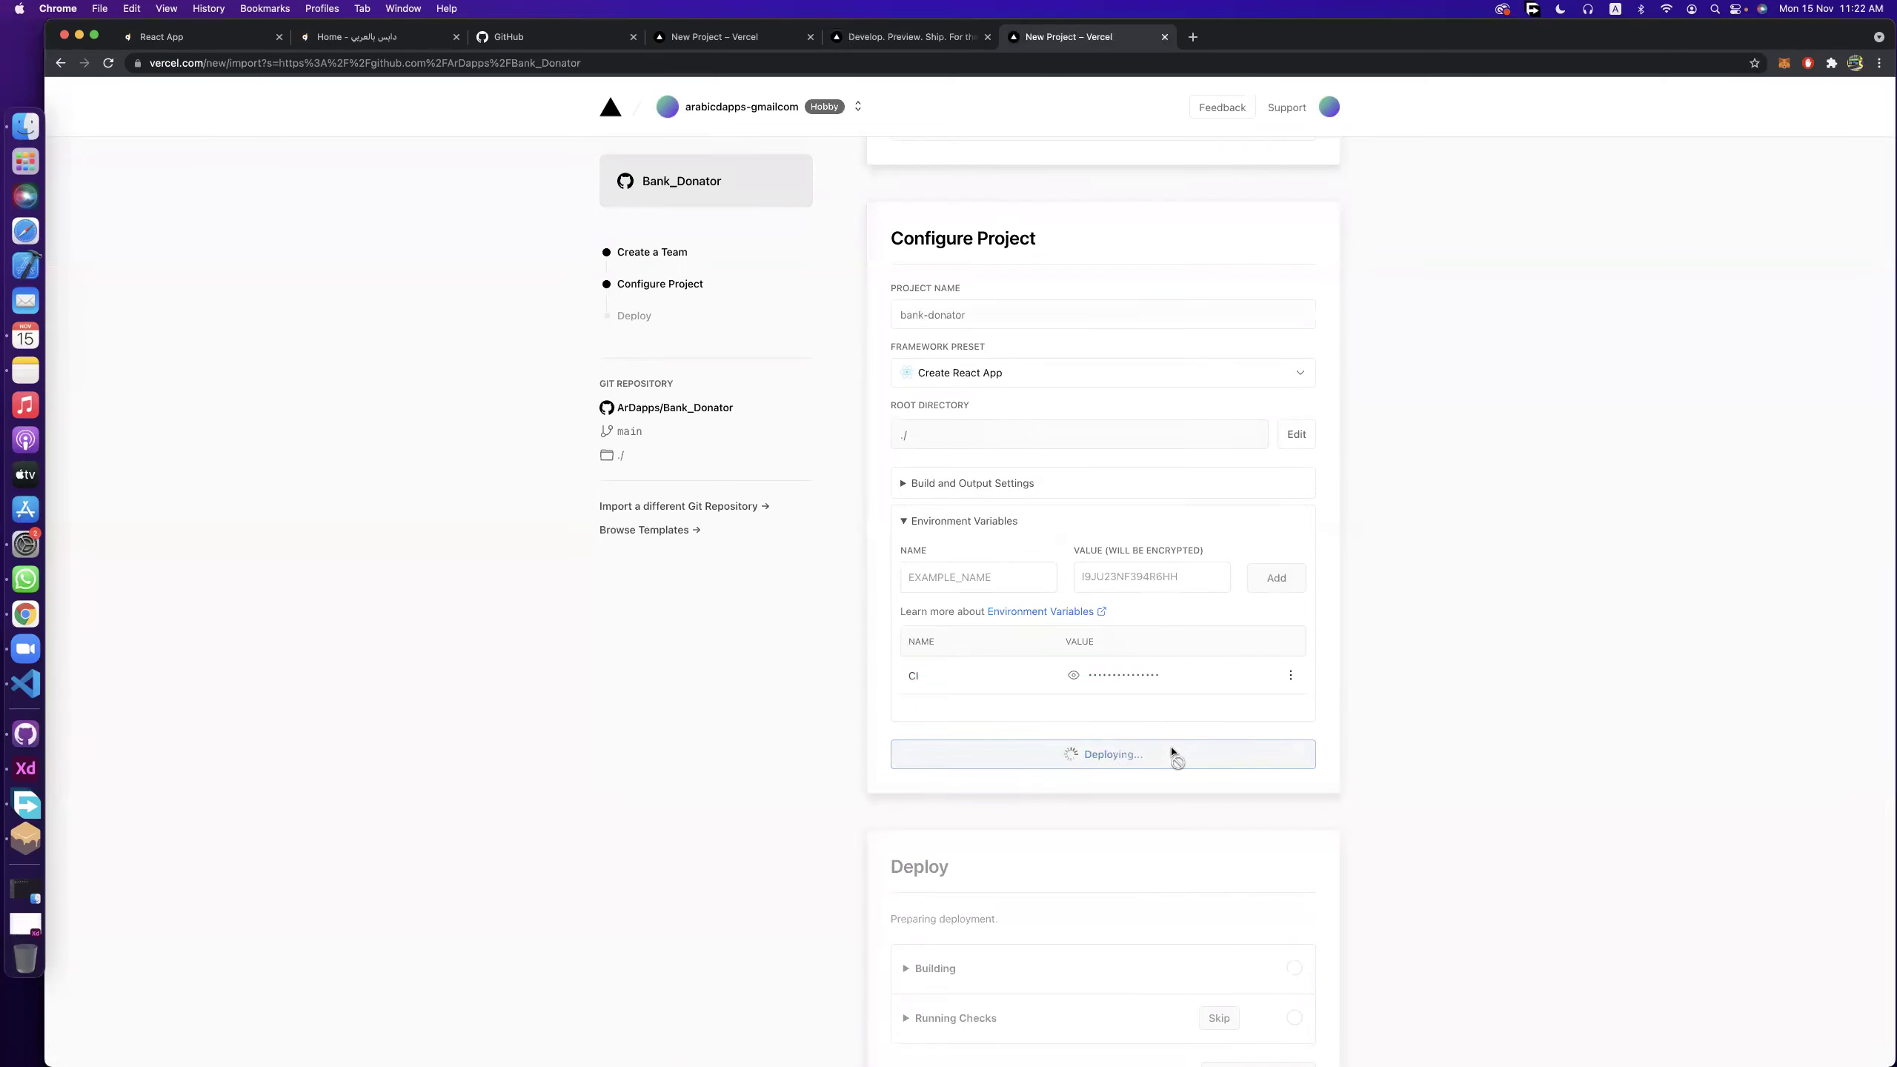
# Rename the project as Arbank-donator and try to deploy it again.
pyautogui.scroll(3, 1106, 478)
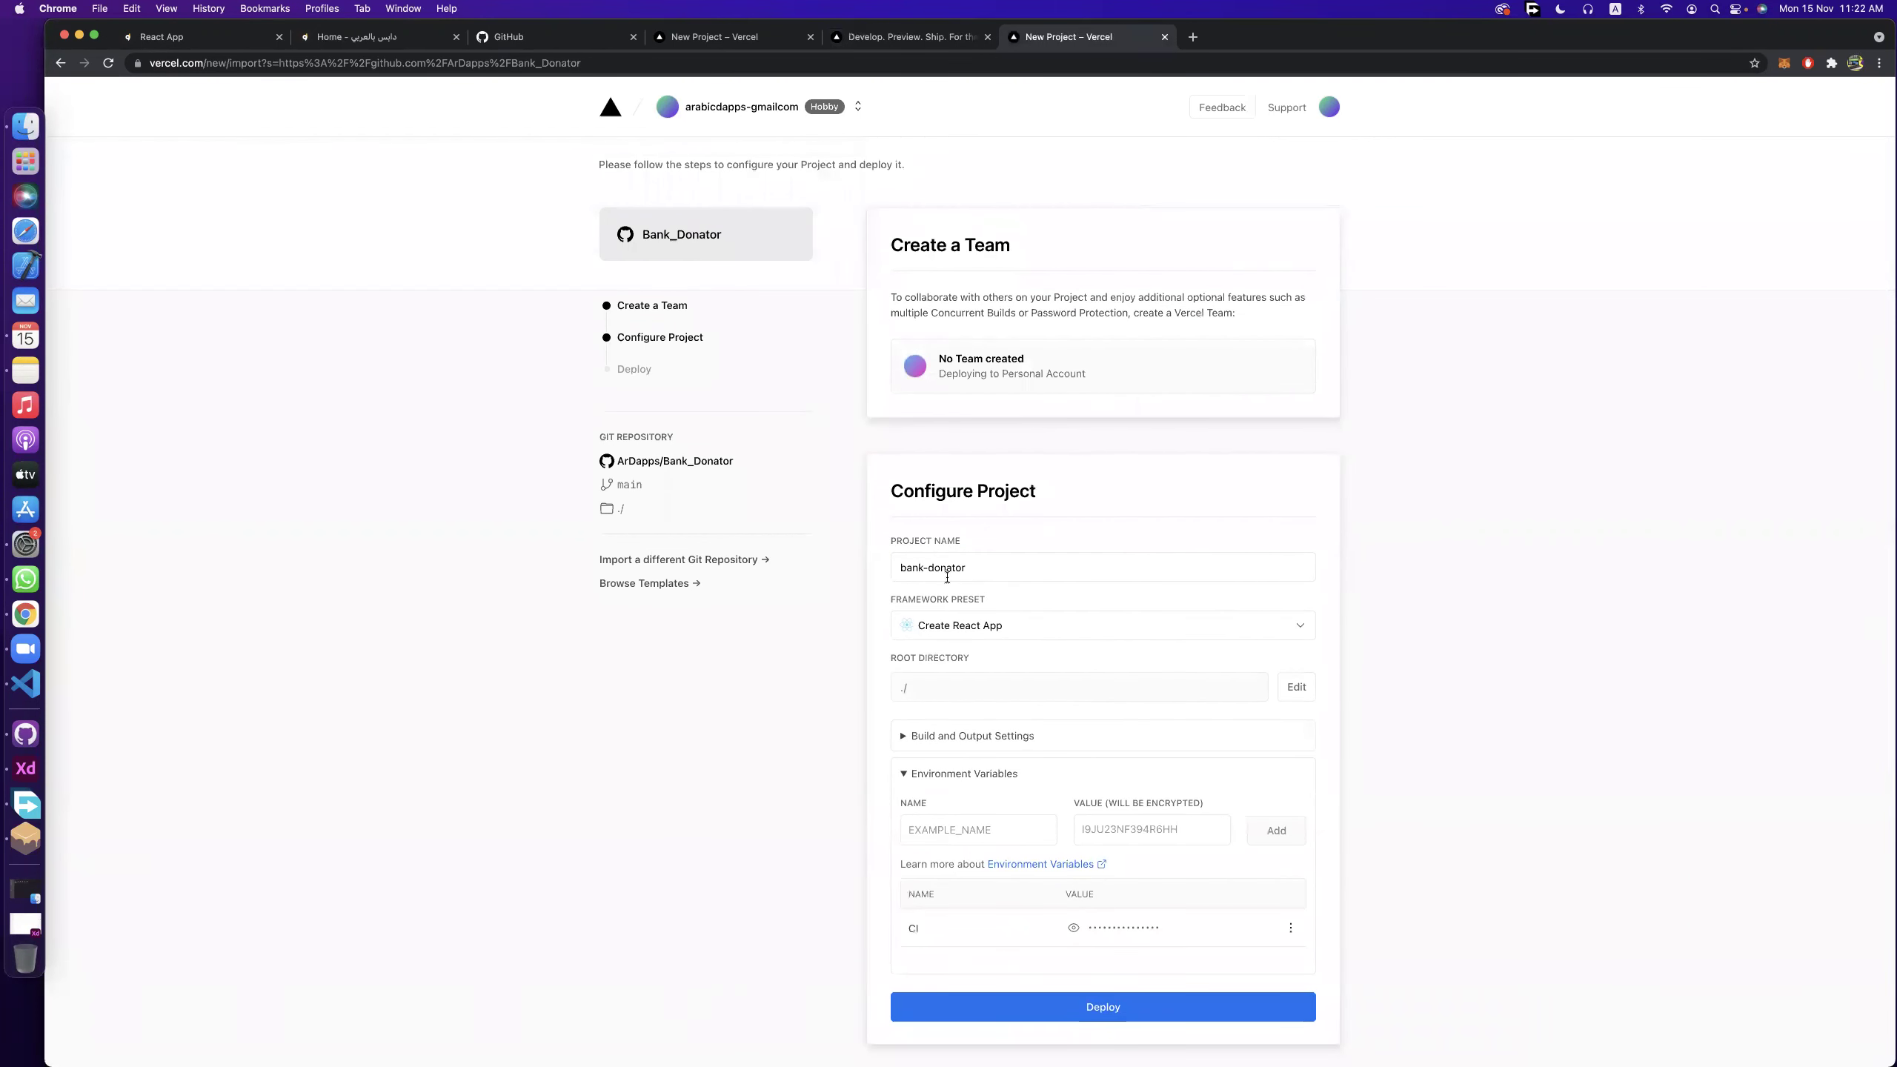
pyautogui.click(979, 572)
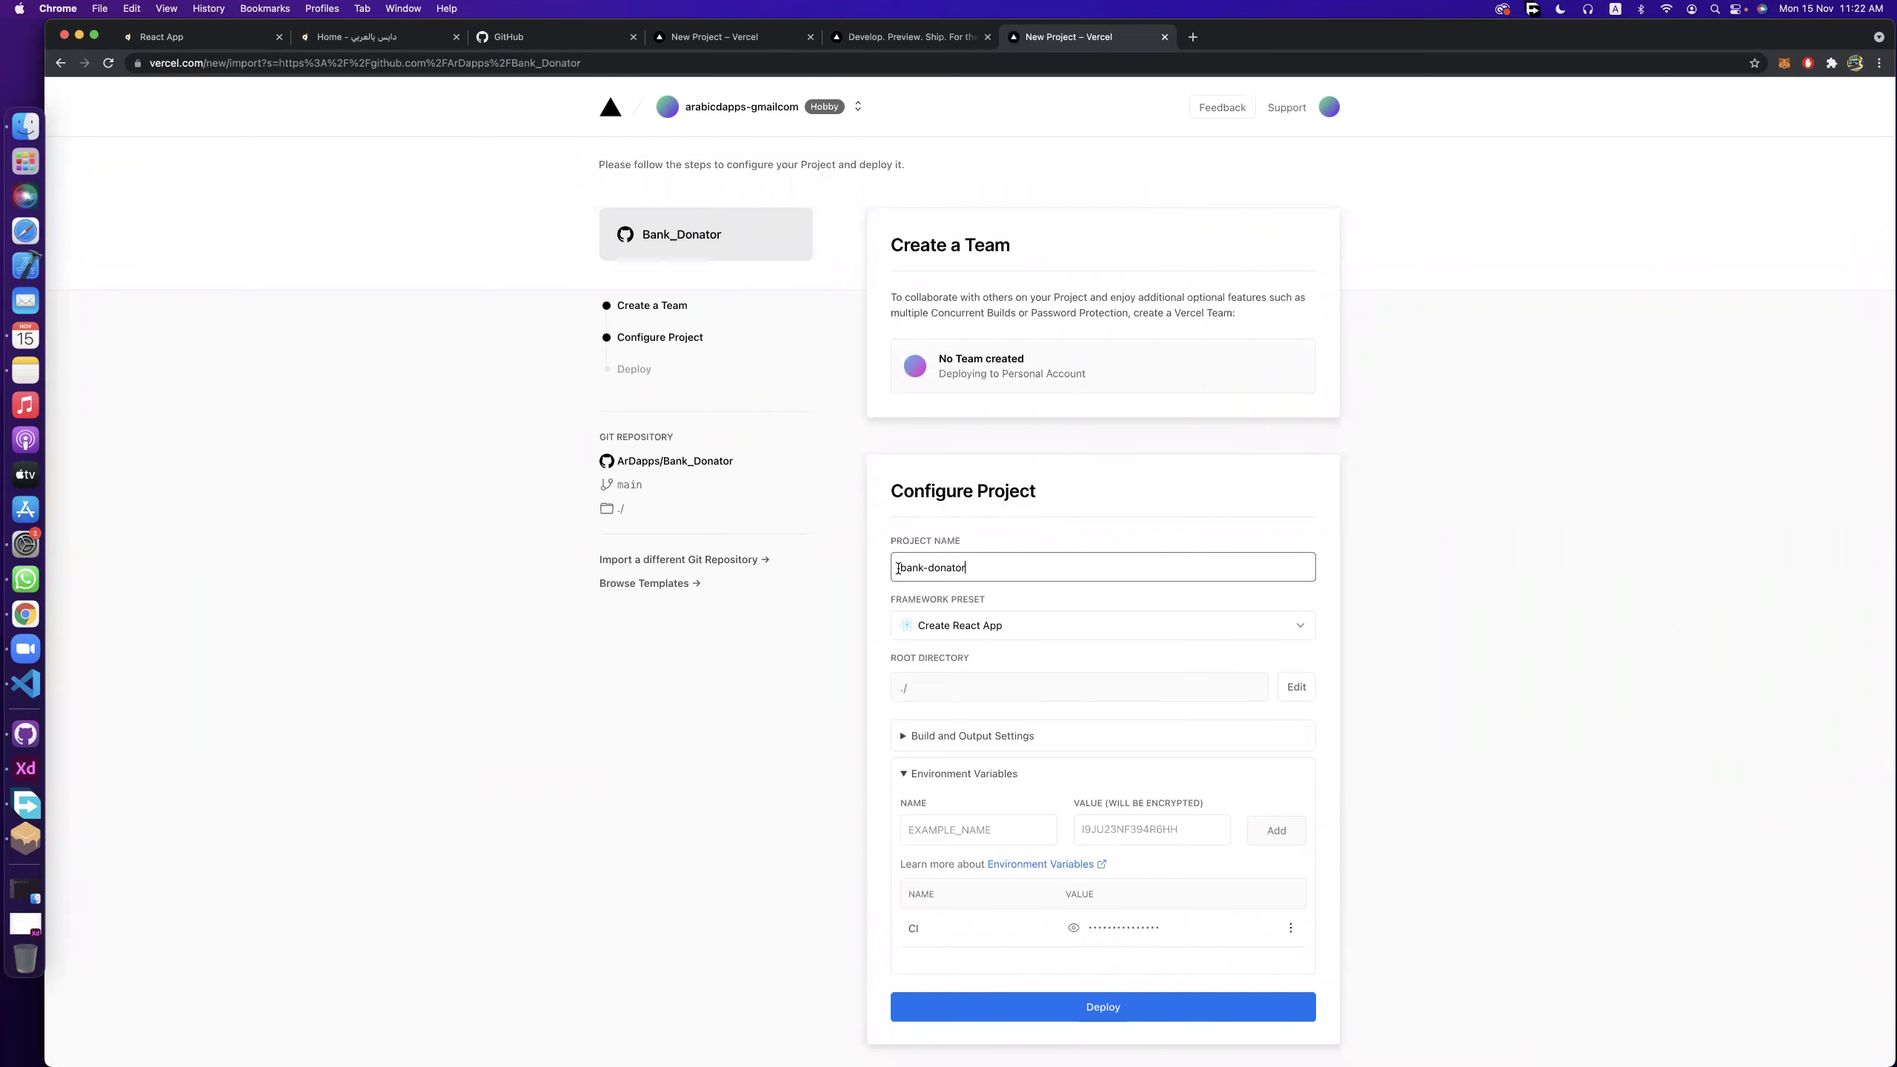
pyautogui.write('A')
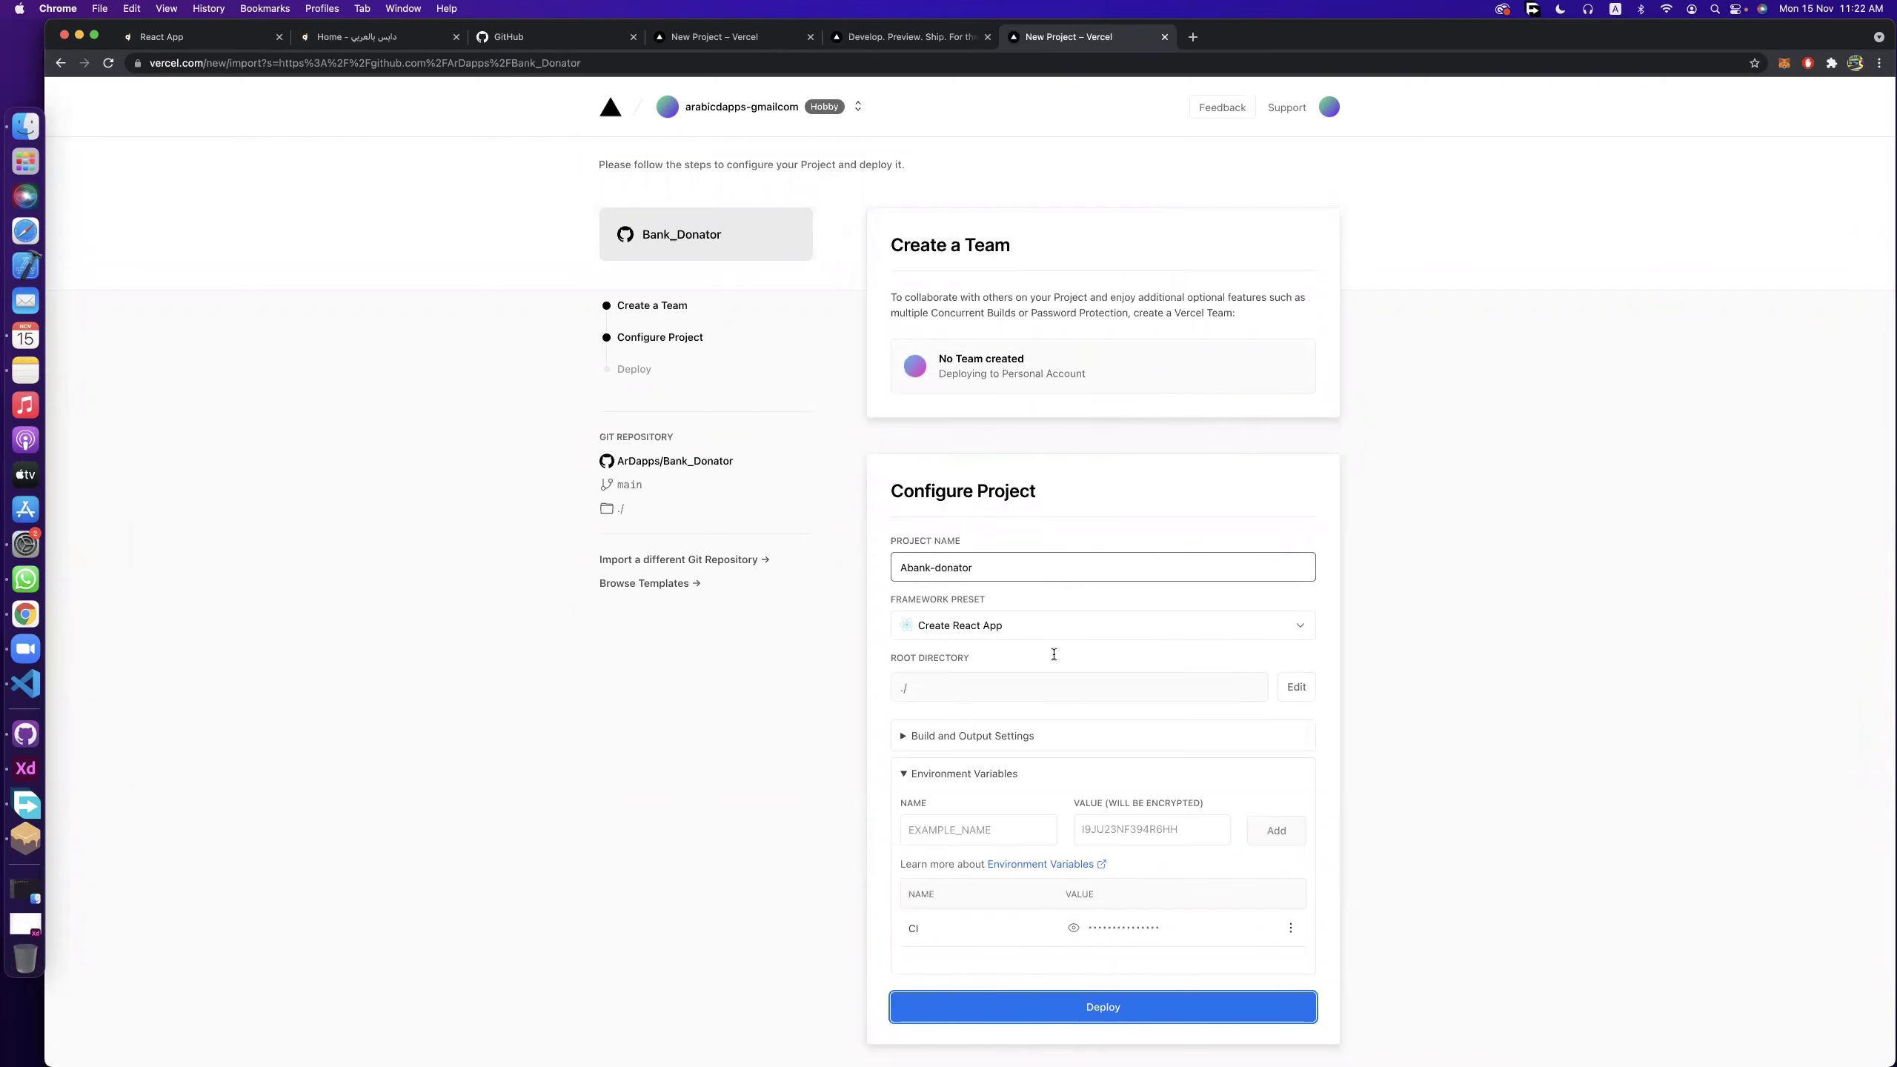
pyautogui.write('r')
pyautogui.scroll(-2, 1170, 896)
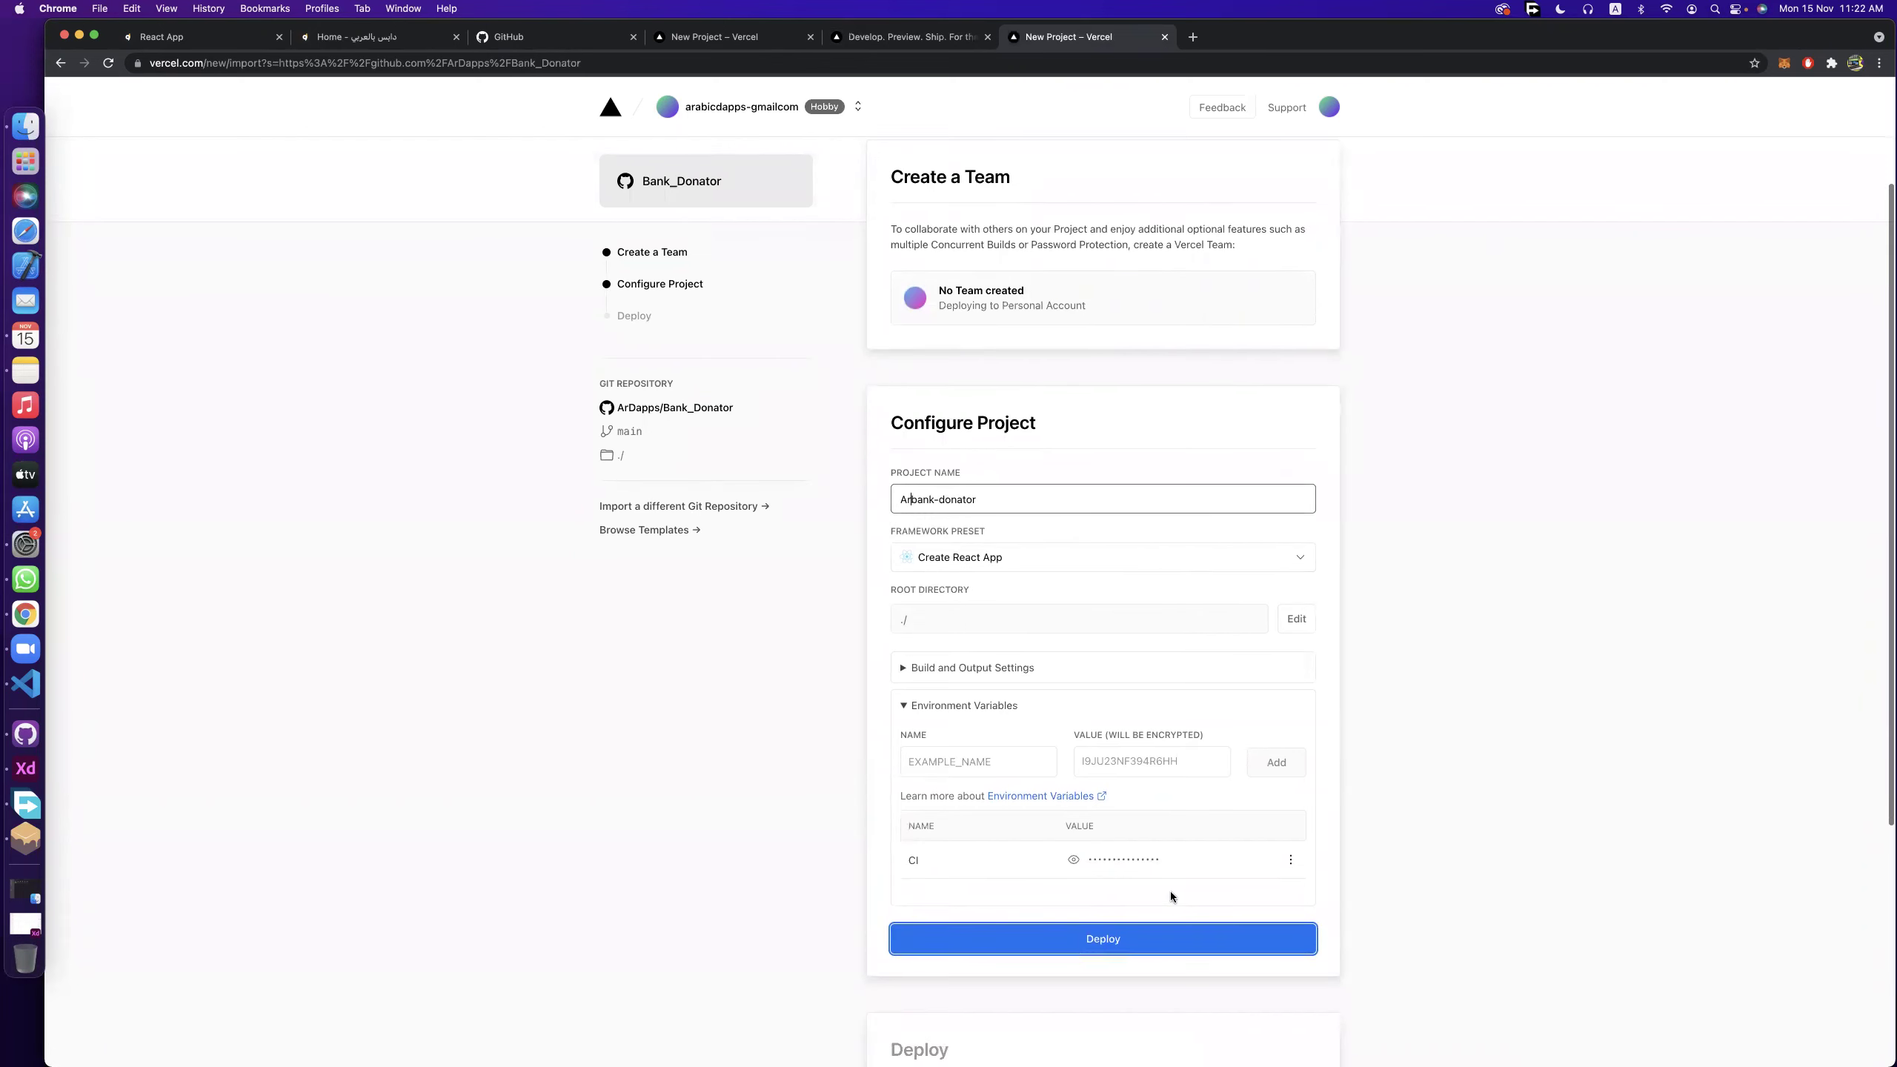
pyautogui.click(1172, 945)
pyautogui.scroll(-1, 1207, 859)
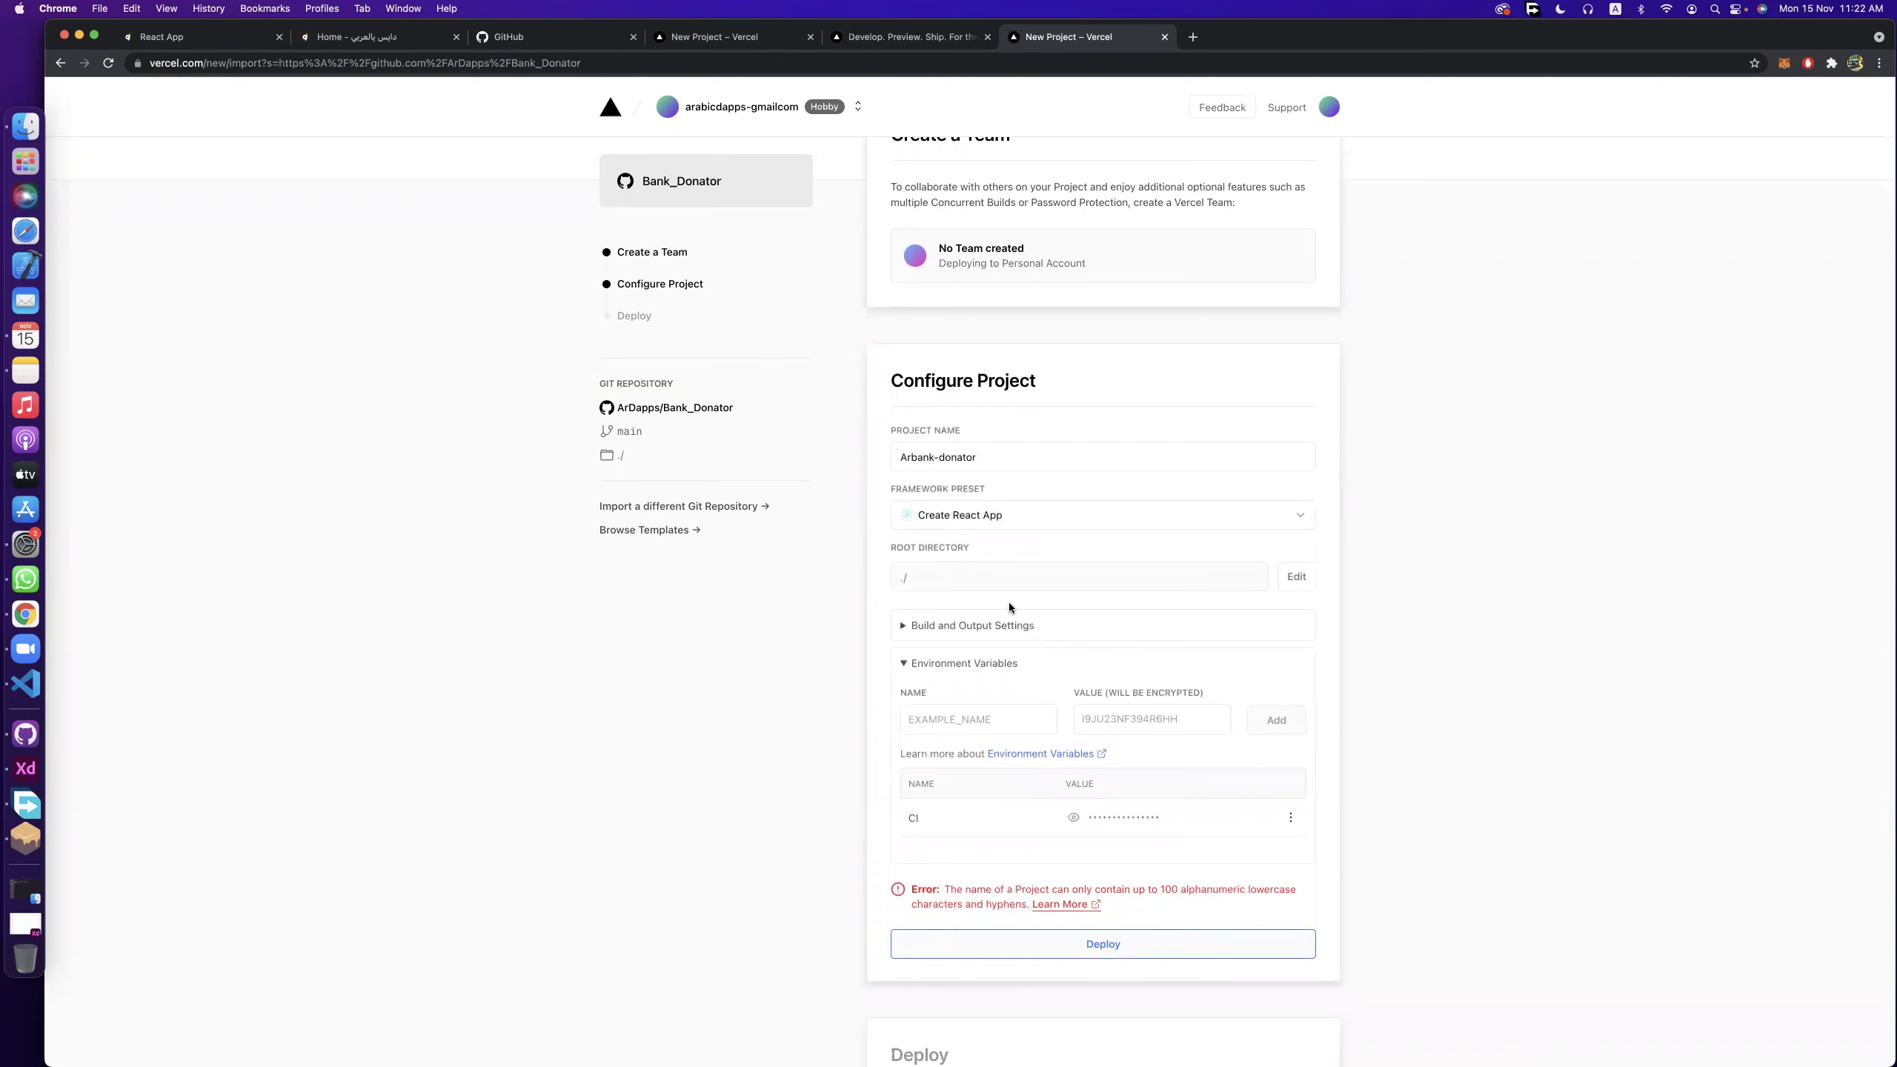
# Remove the uppercase A from the start of the project name.
pyautogui.click(907, 456)
pyautogui.press('BackSpace')
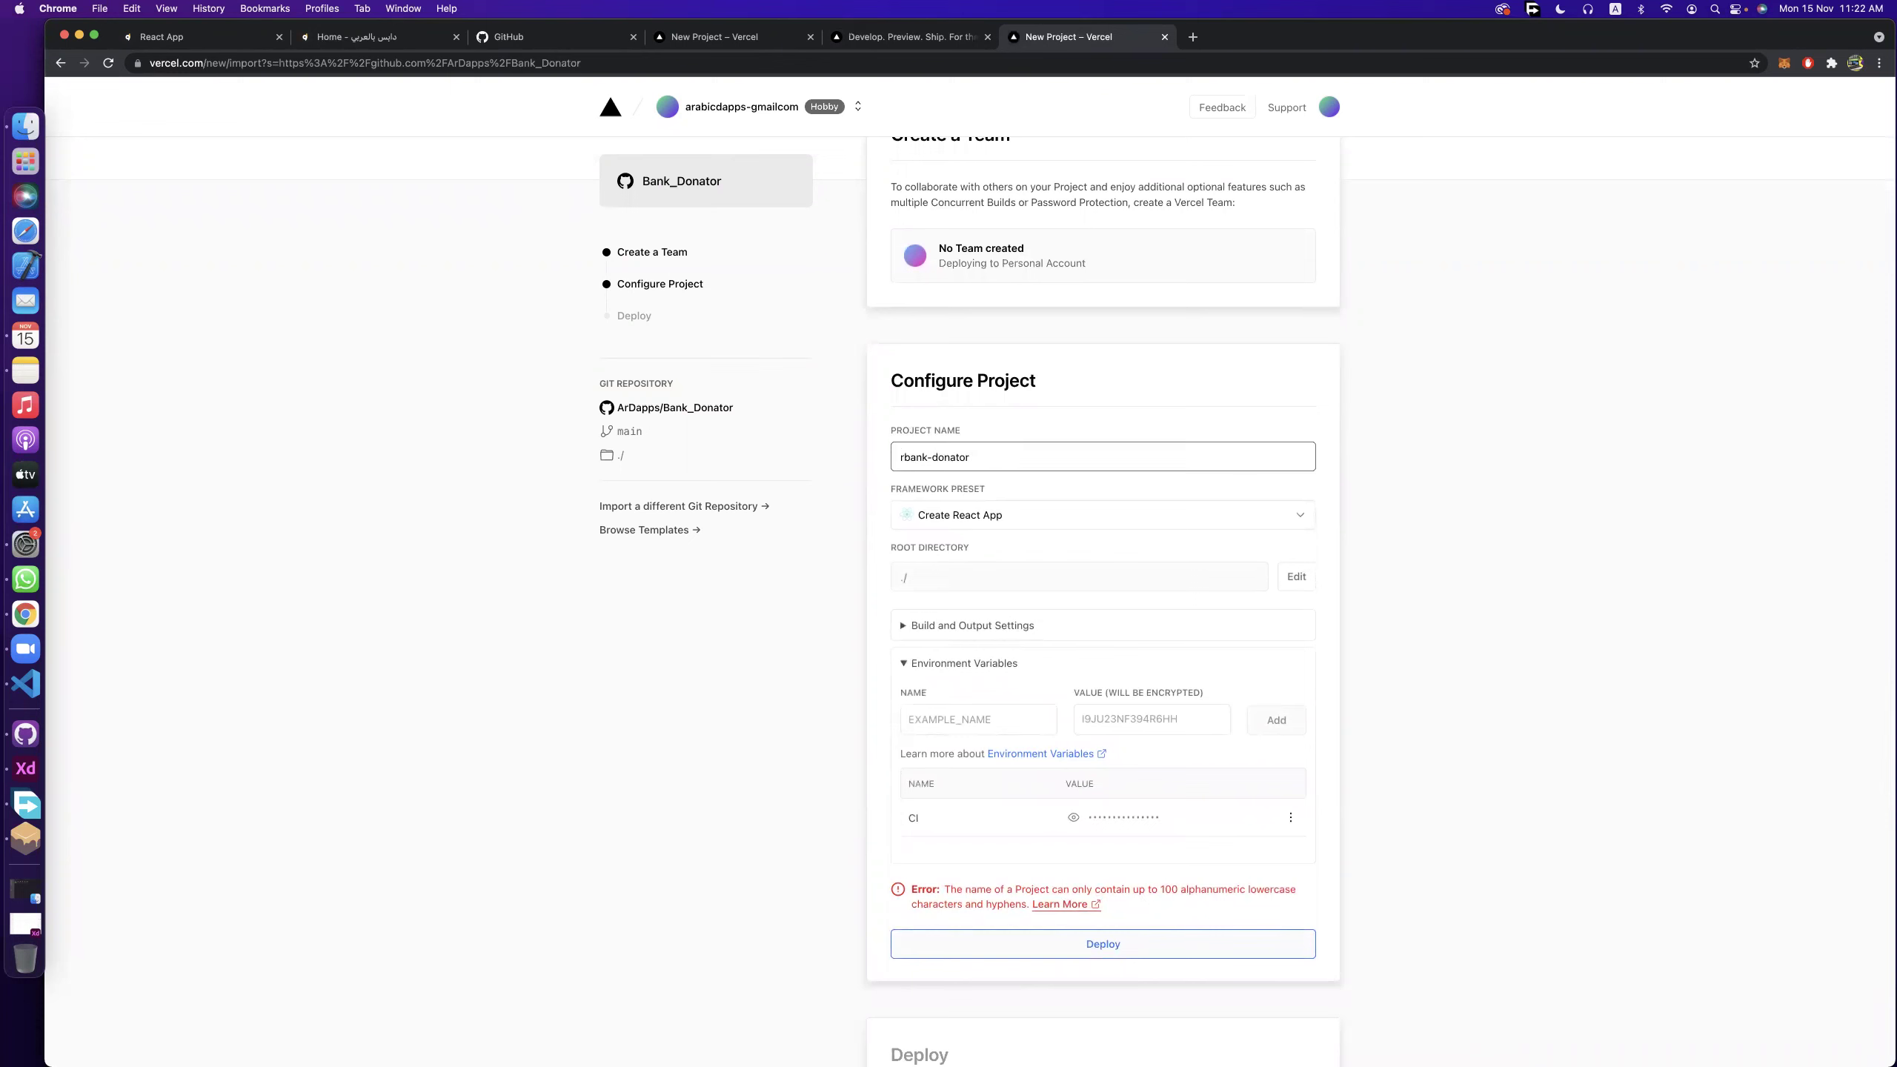
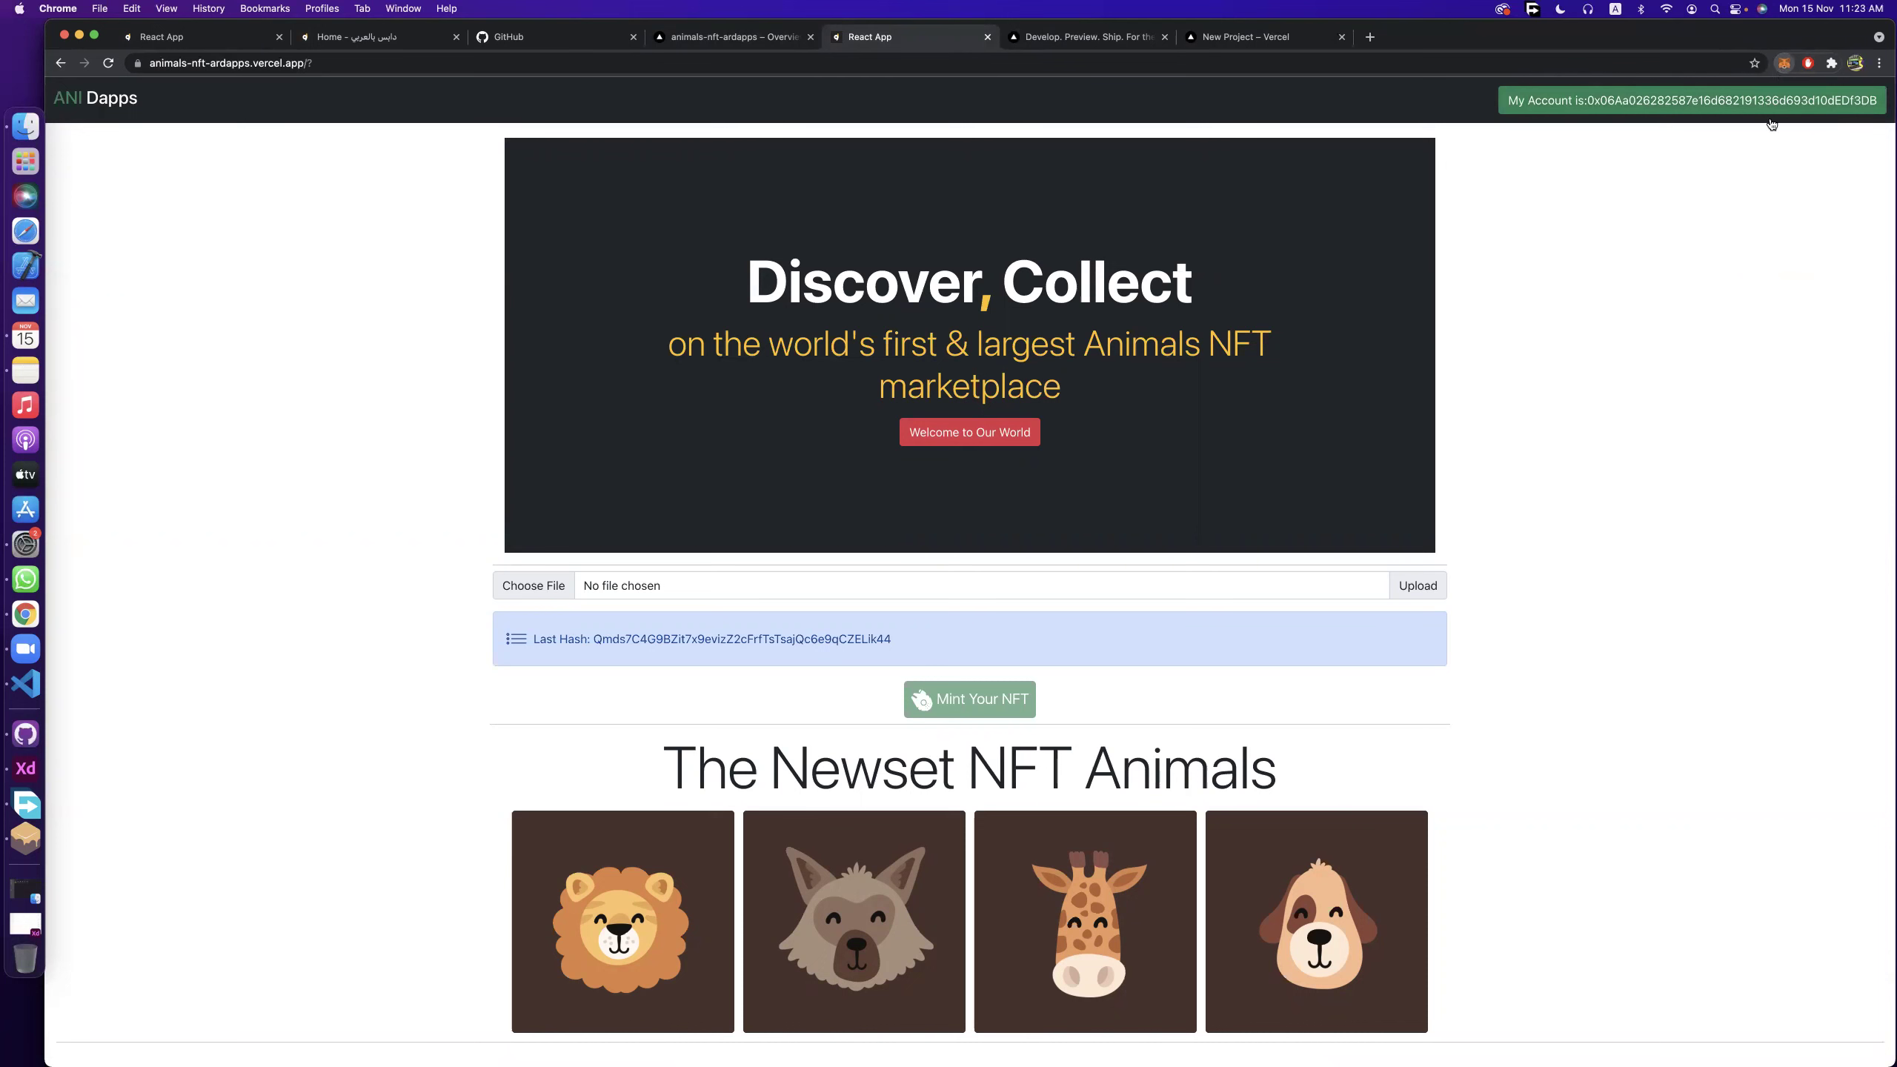
# Switch the MetaMask wallet to the Rinkeby Test Network on the deployed NFT app and dismiss the app's network alert.
pyautogui.click(1673, 100)
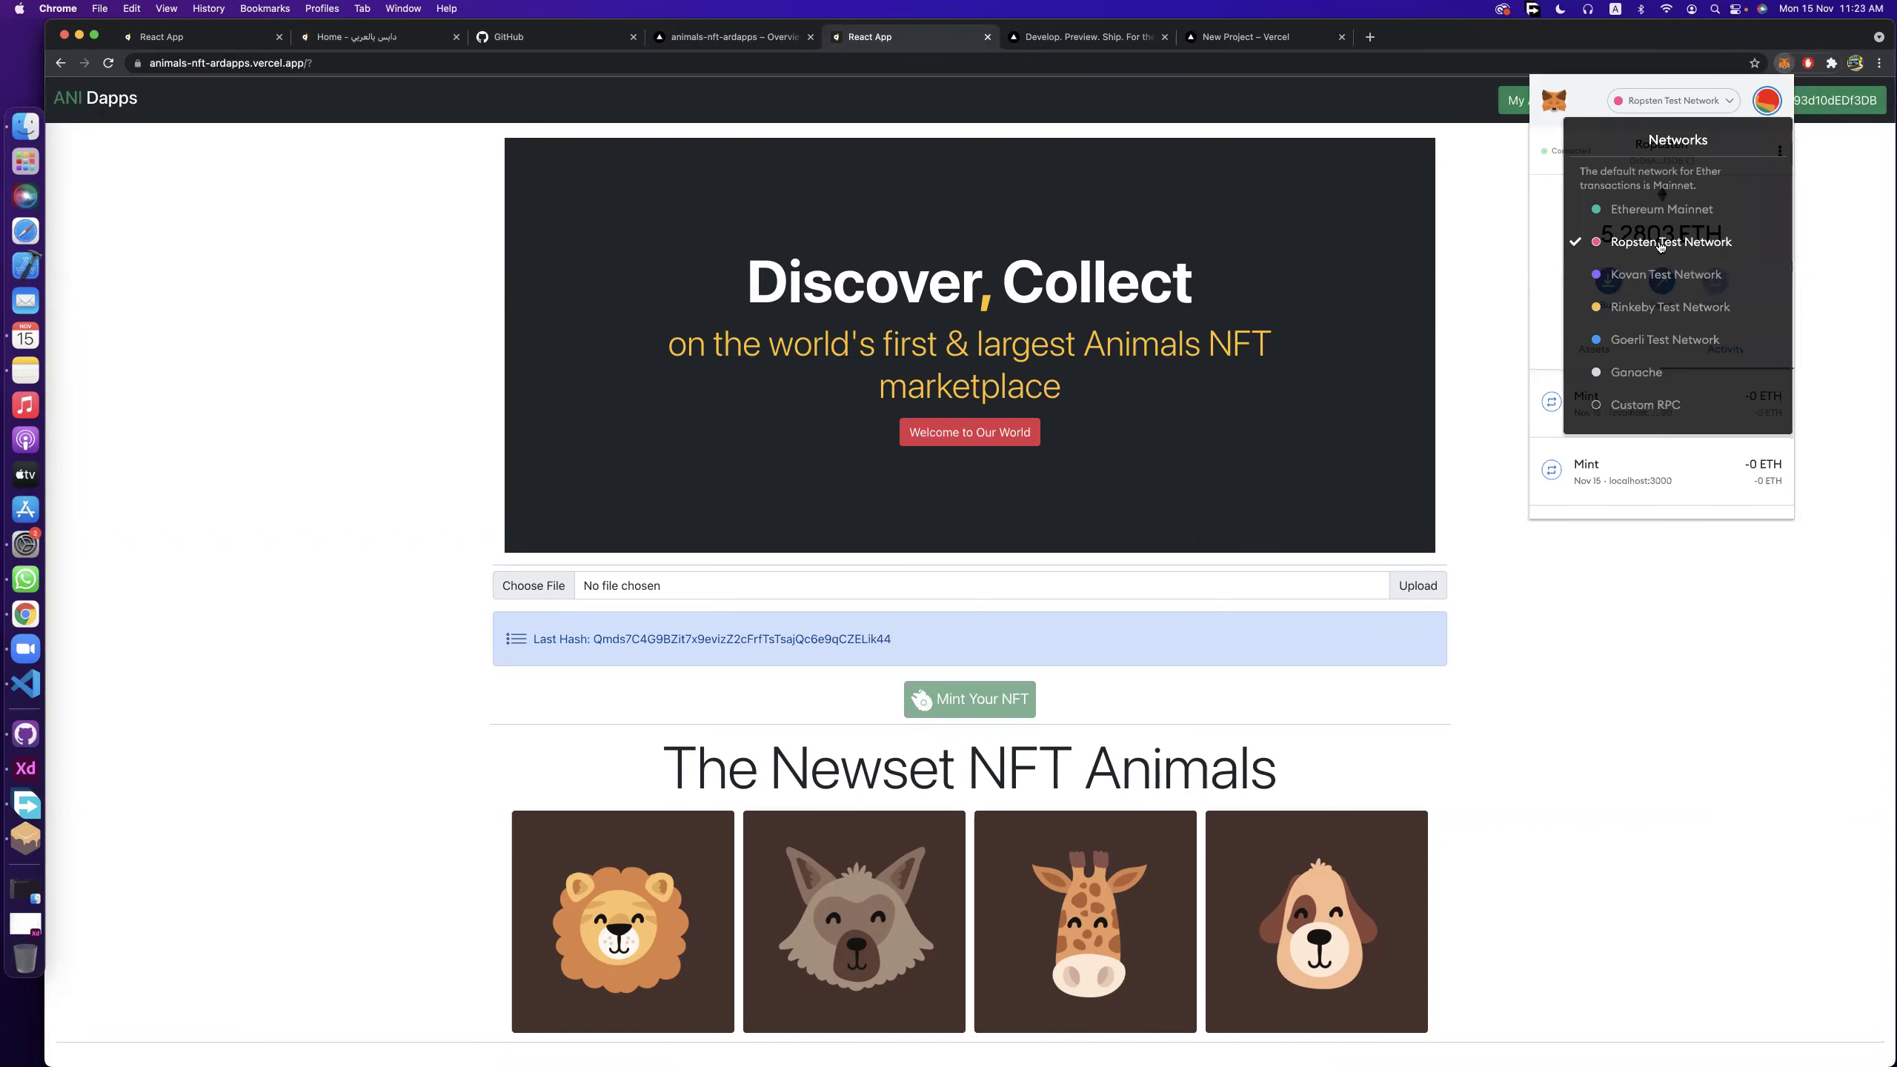
pyautogui.click(1649, 307)
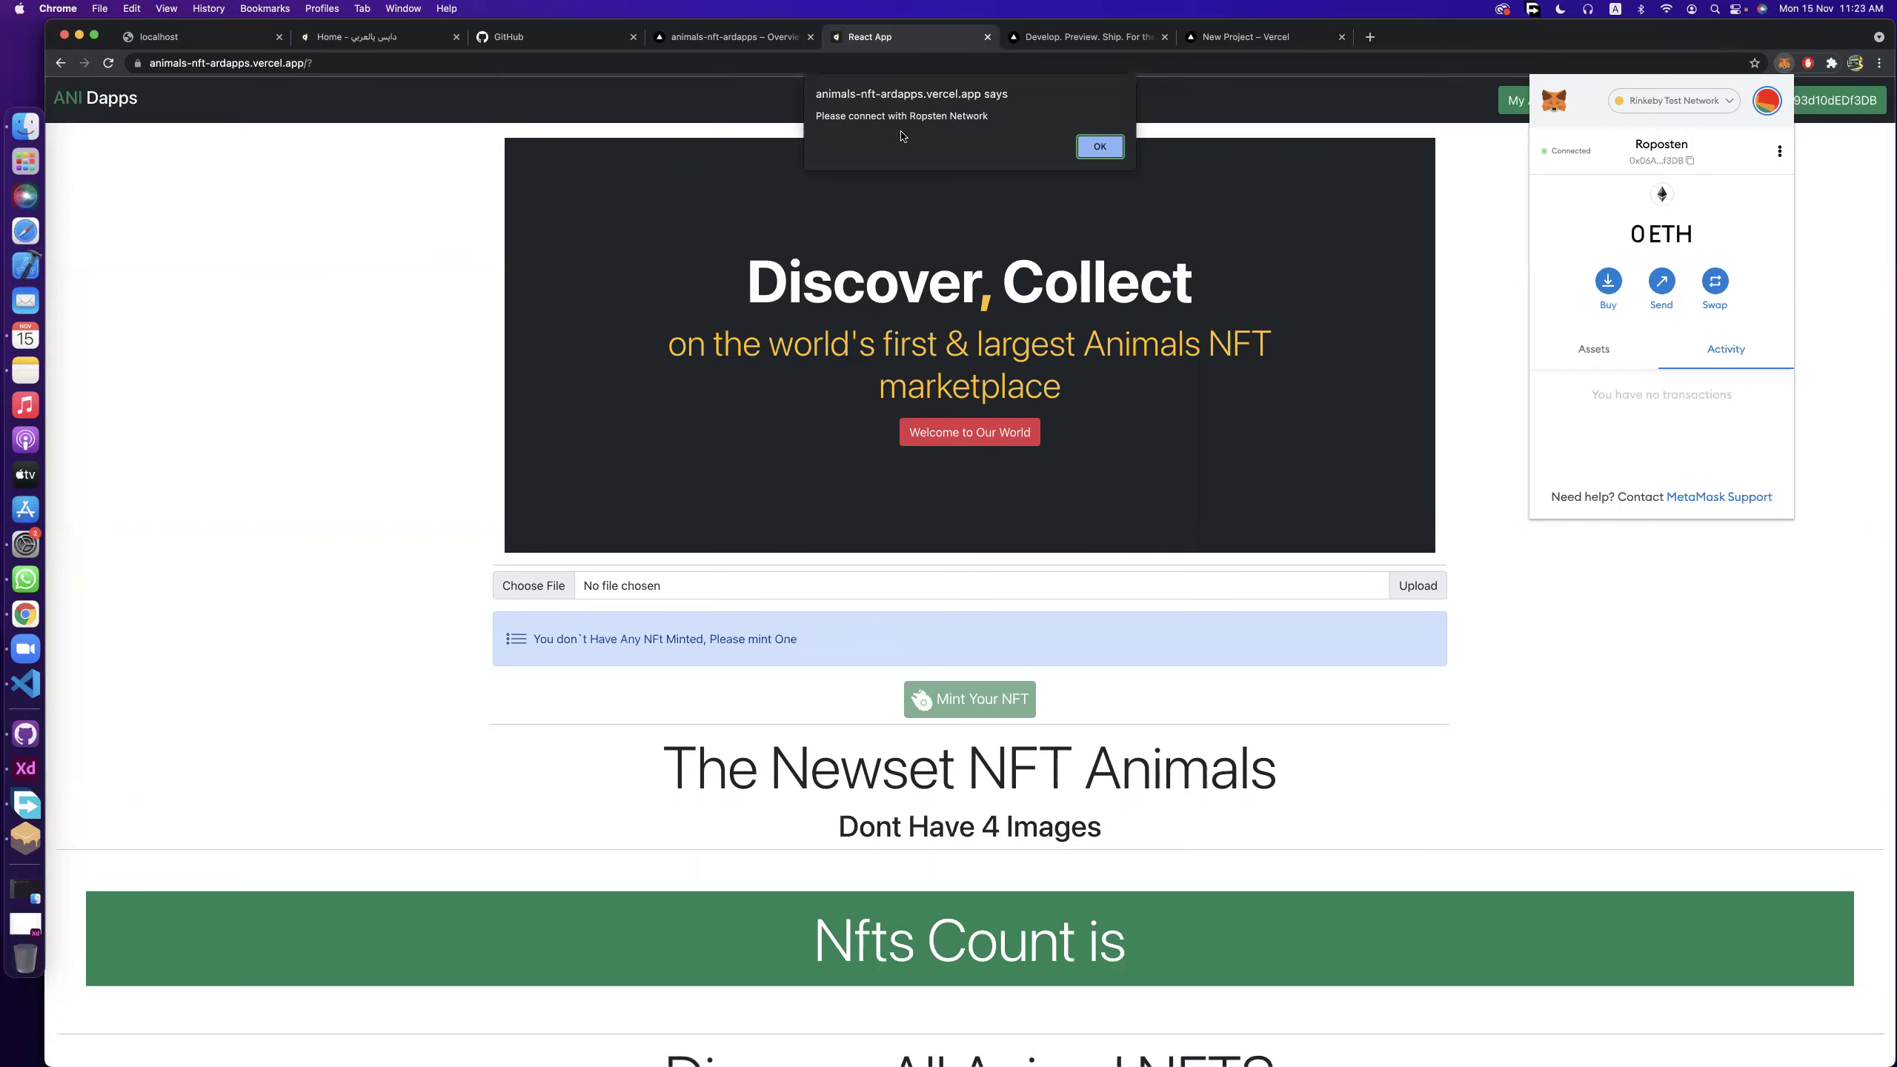
pyautogui.click(1099, 147)
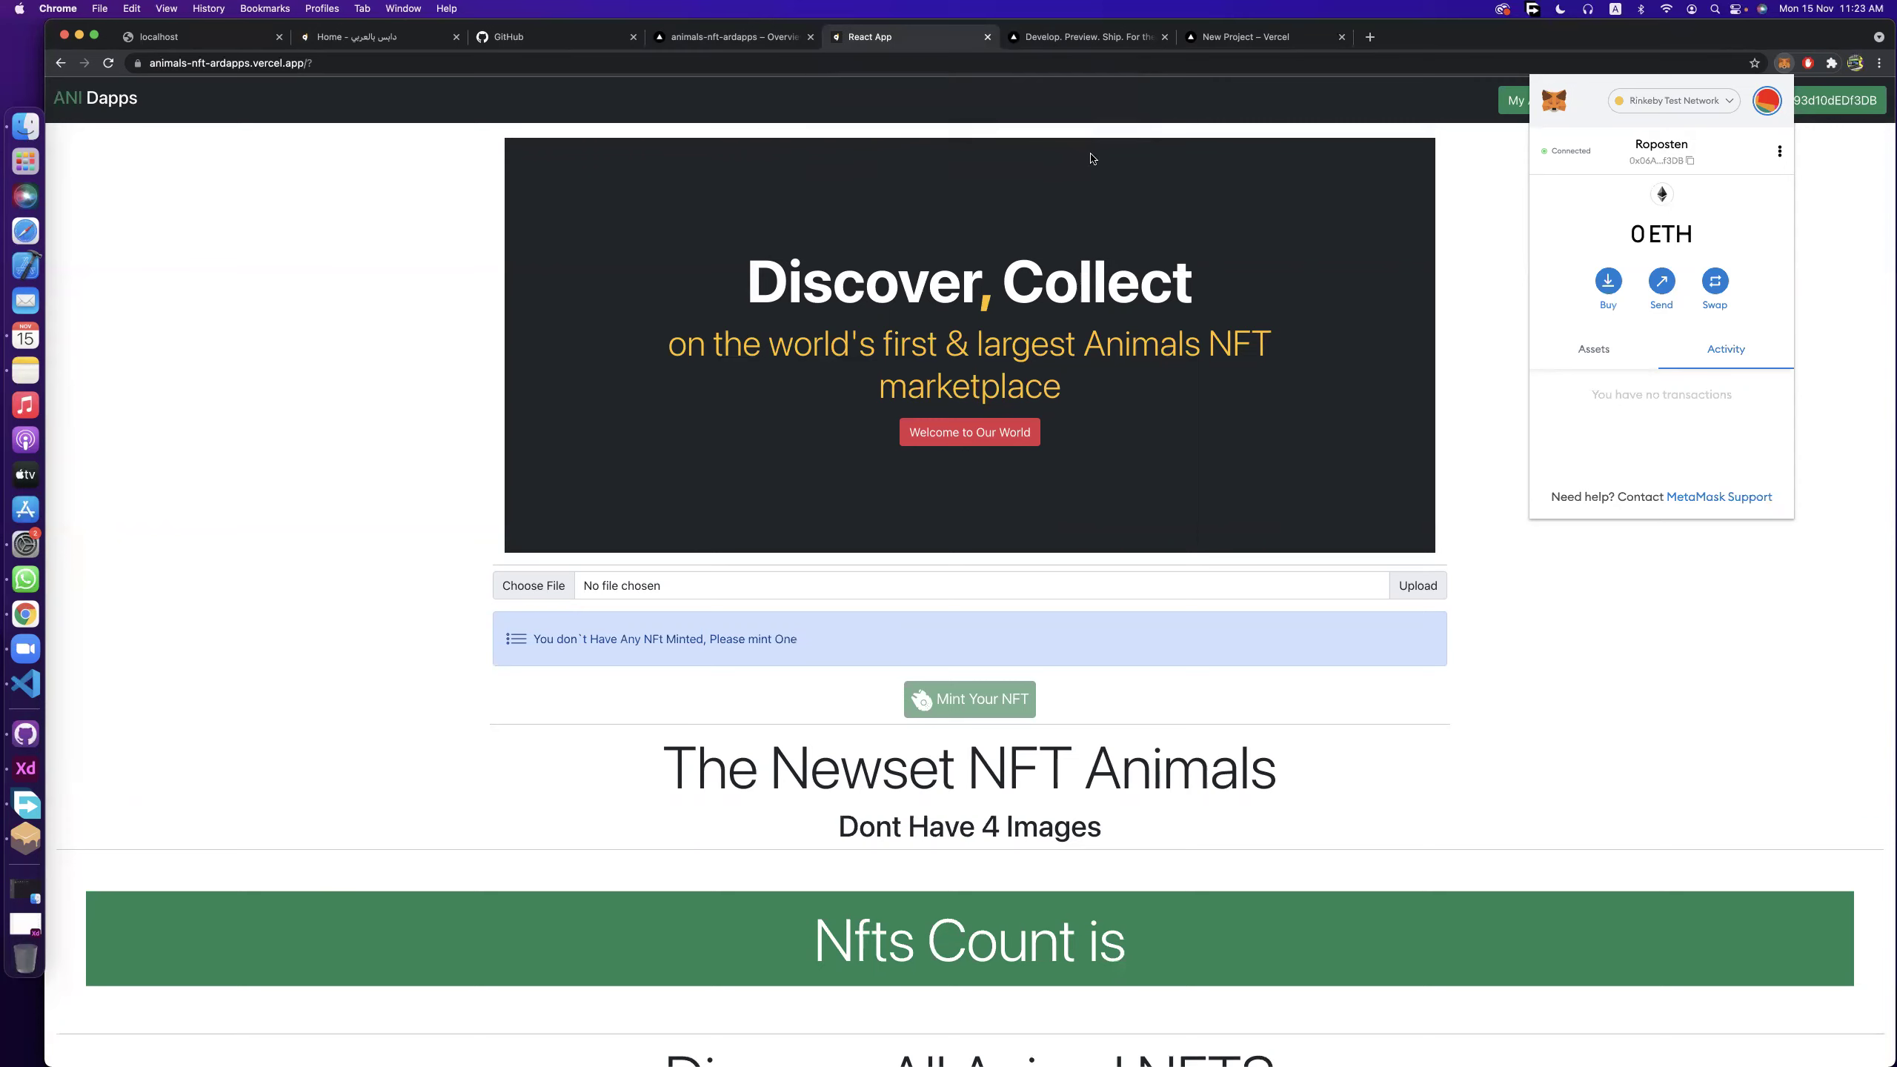
# Switch the MetaMask wallet back to the Ropsten Test Network and close the wallet.
pyautogui.click(1680, 104)
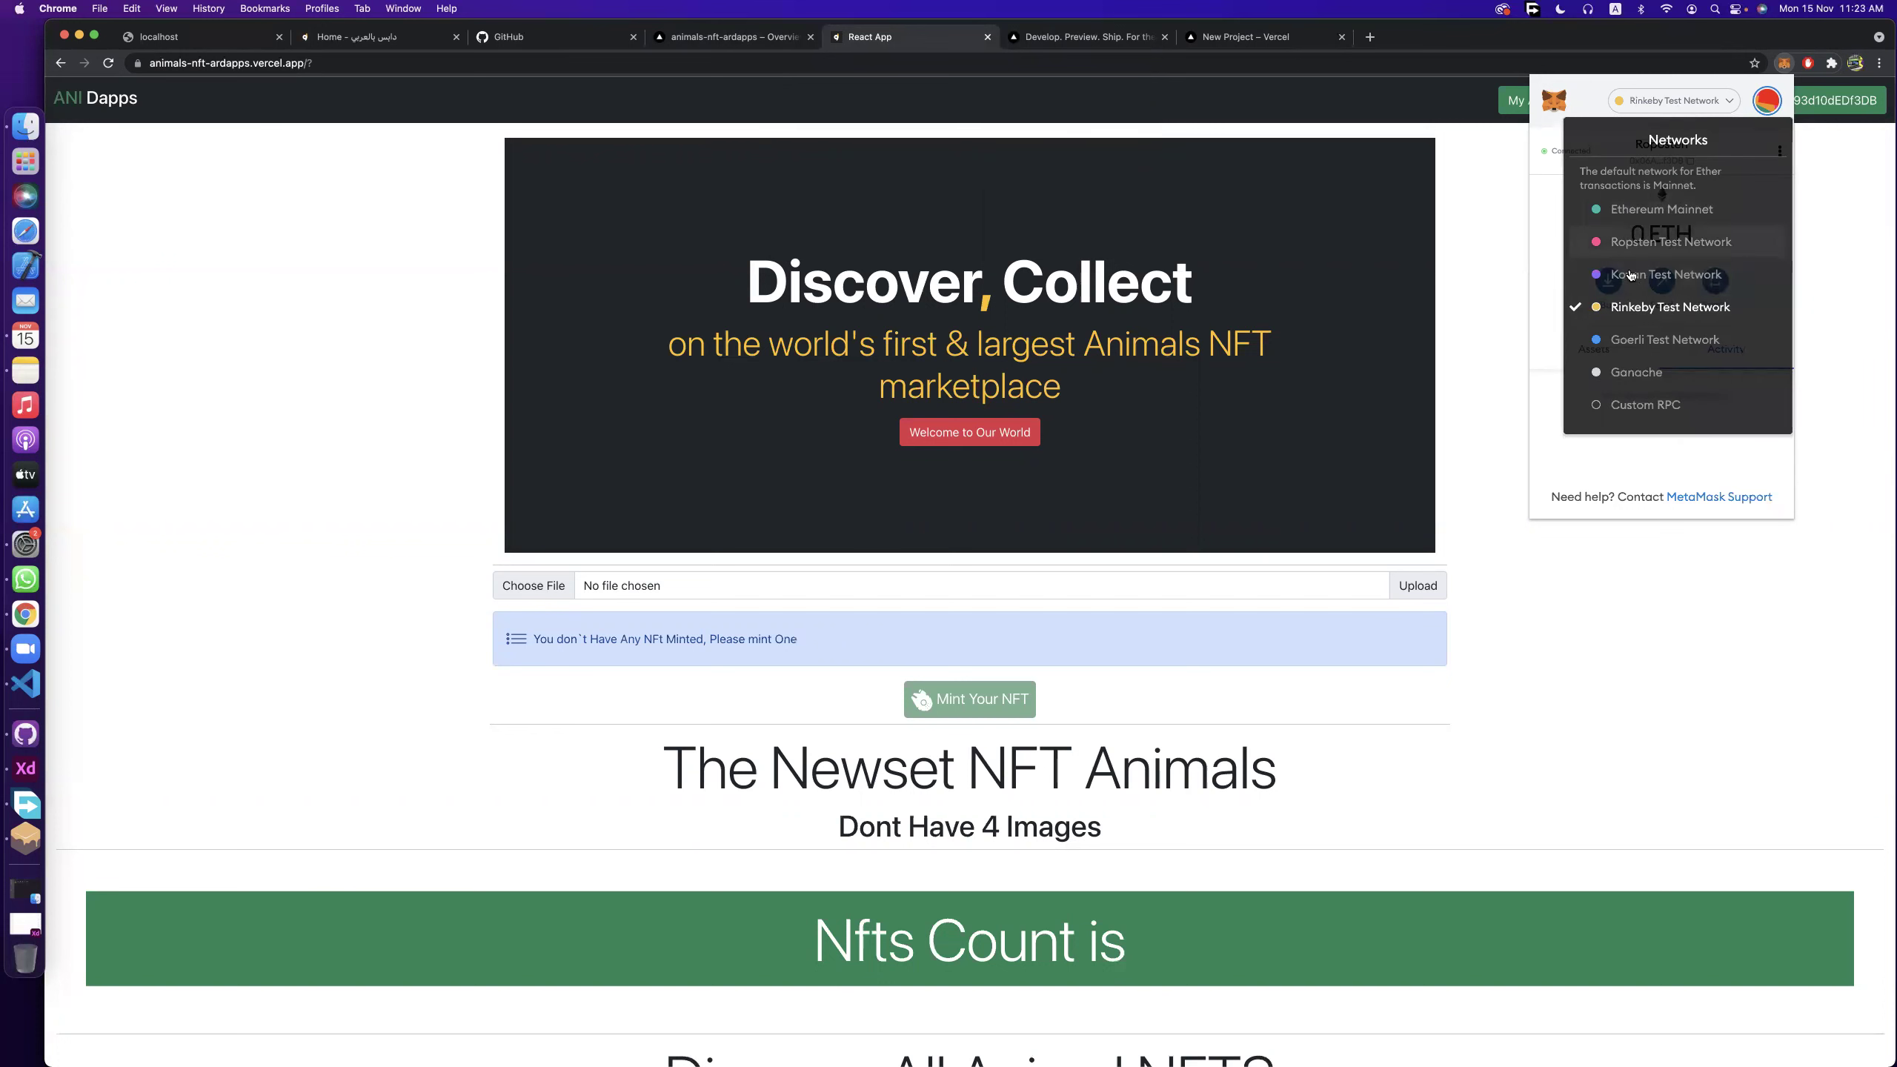
pyautogui.click(1620, 242)
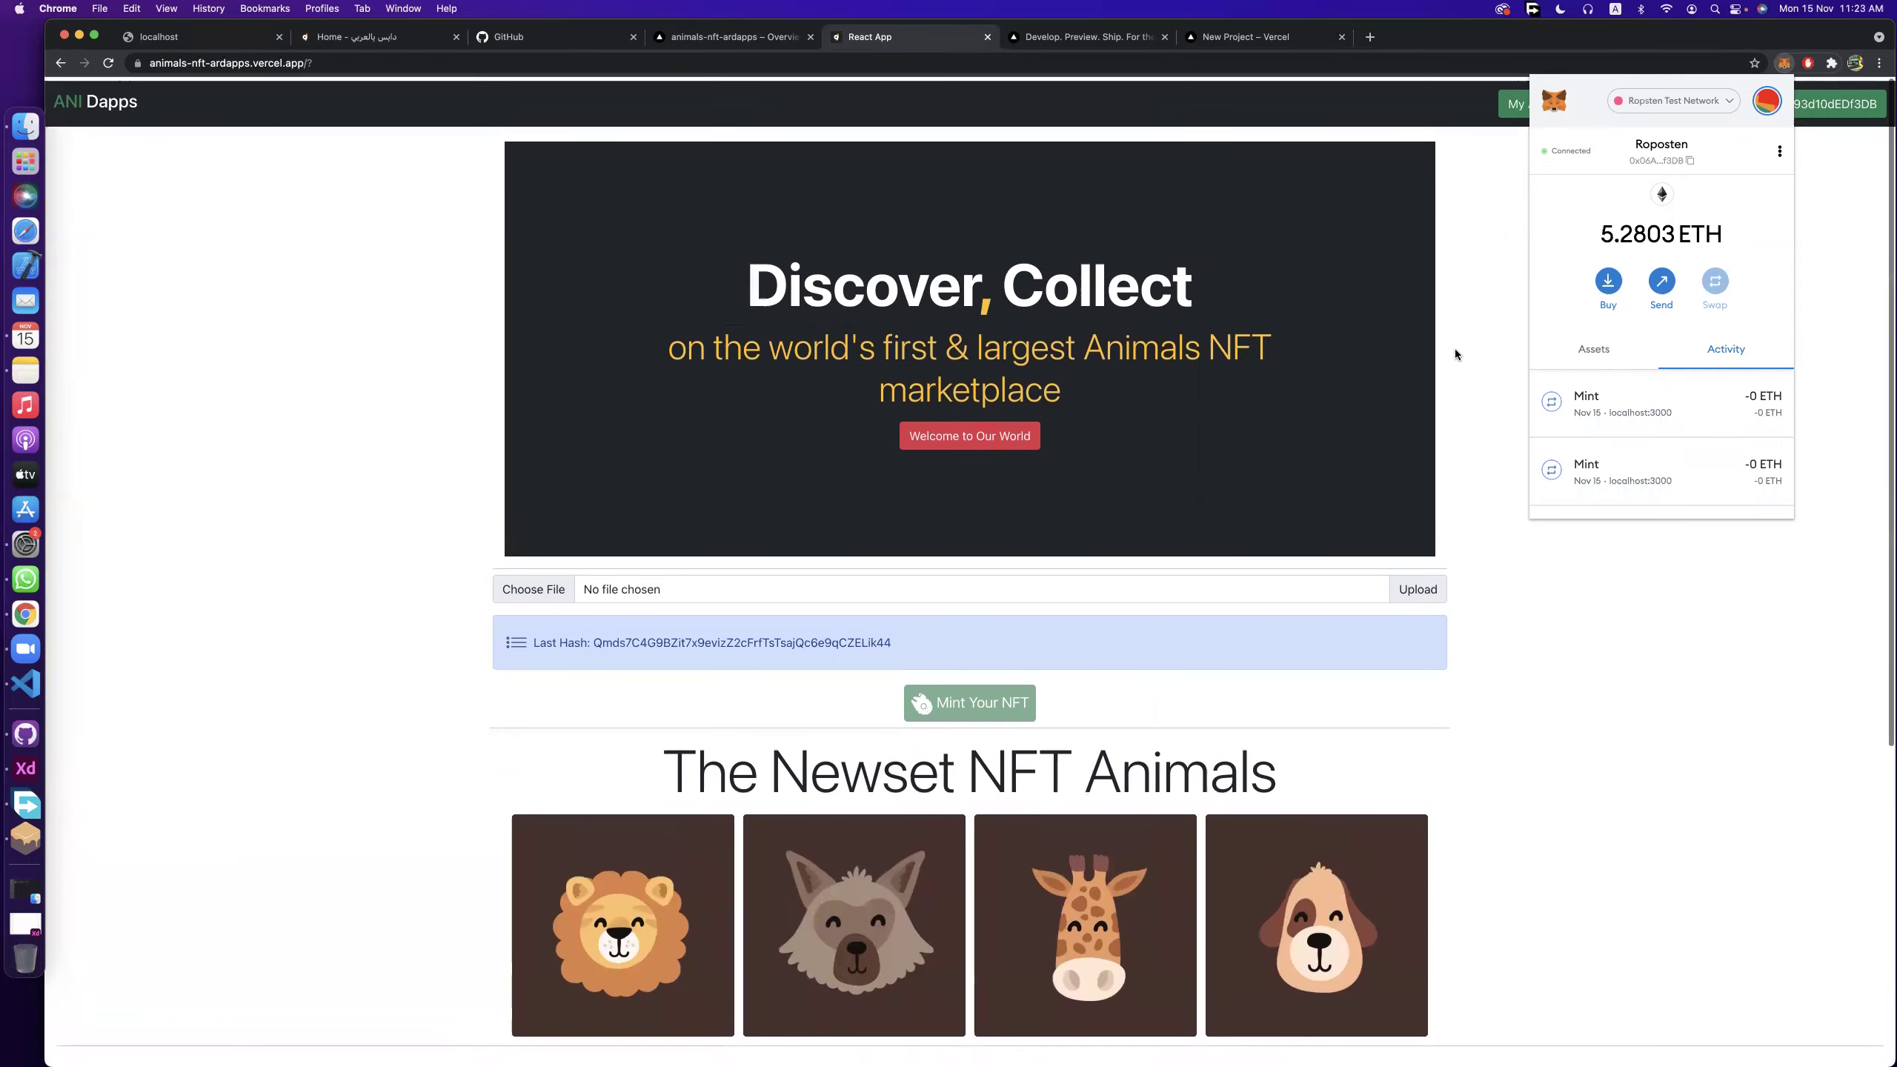
pyautogui.click(1455, 351)
pyautogui.click(534, 590)
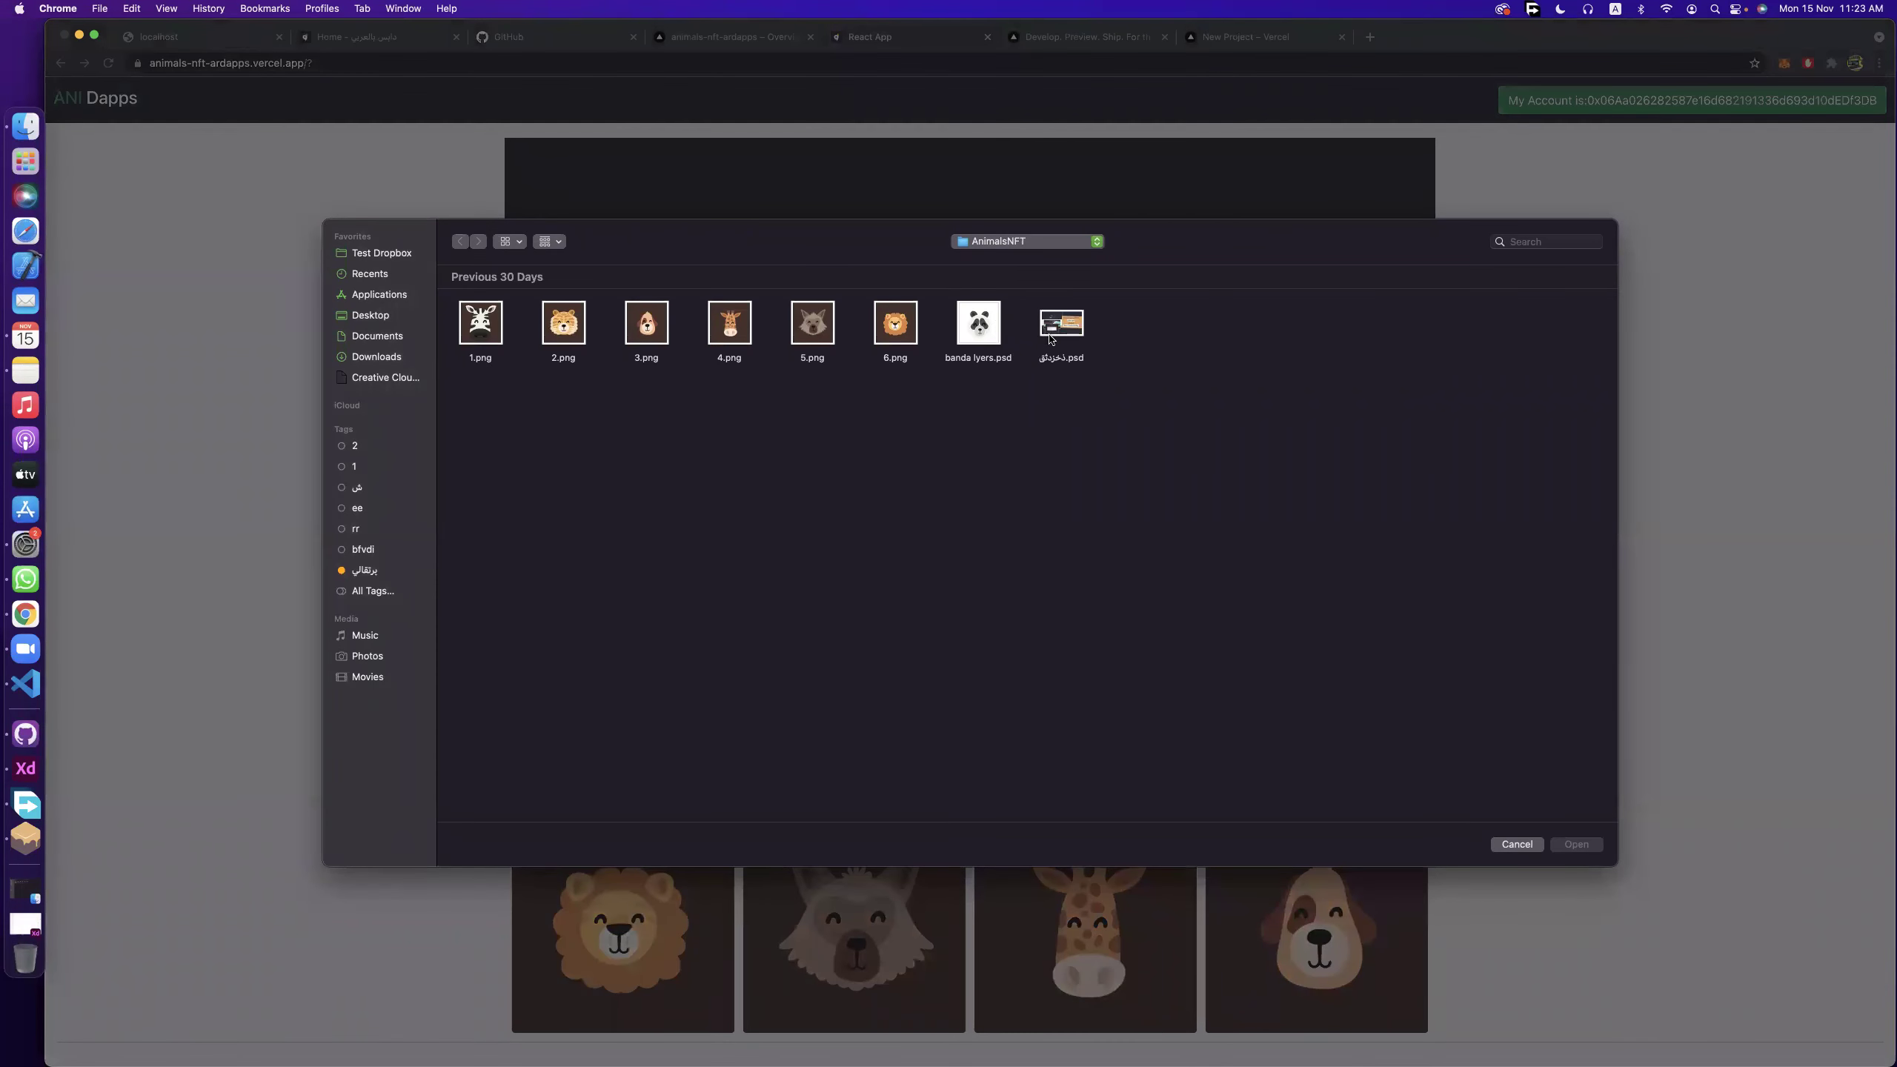
pyautogui.click(381, 316)
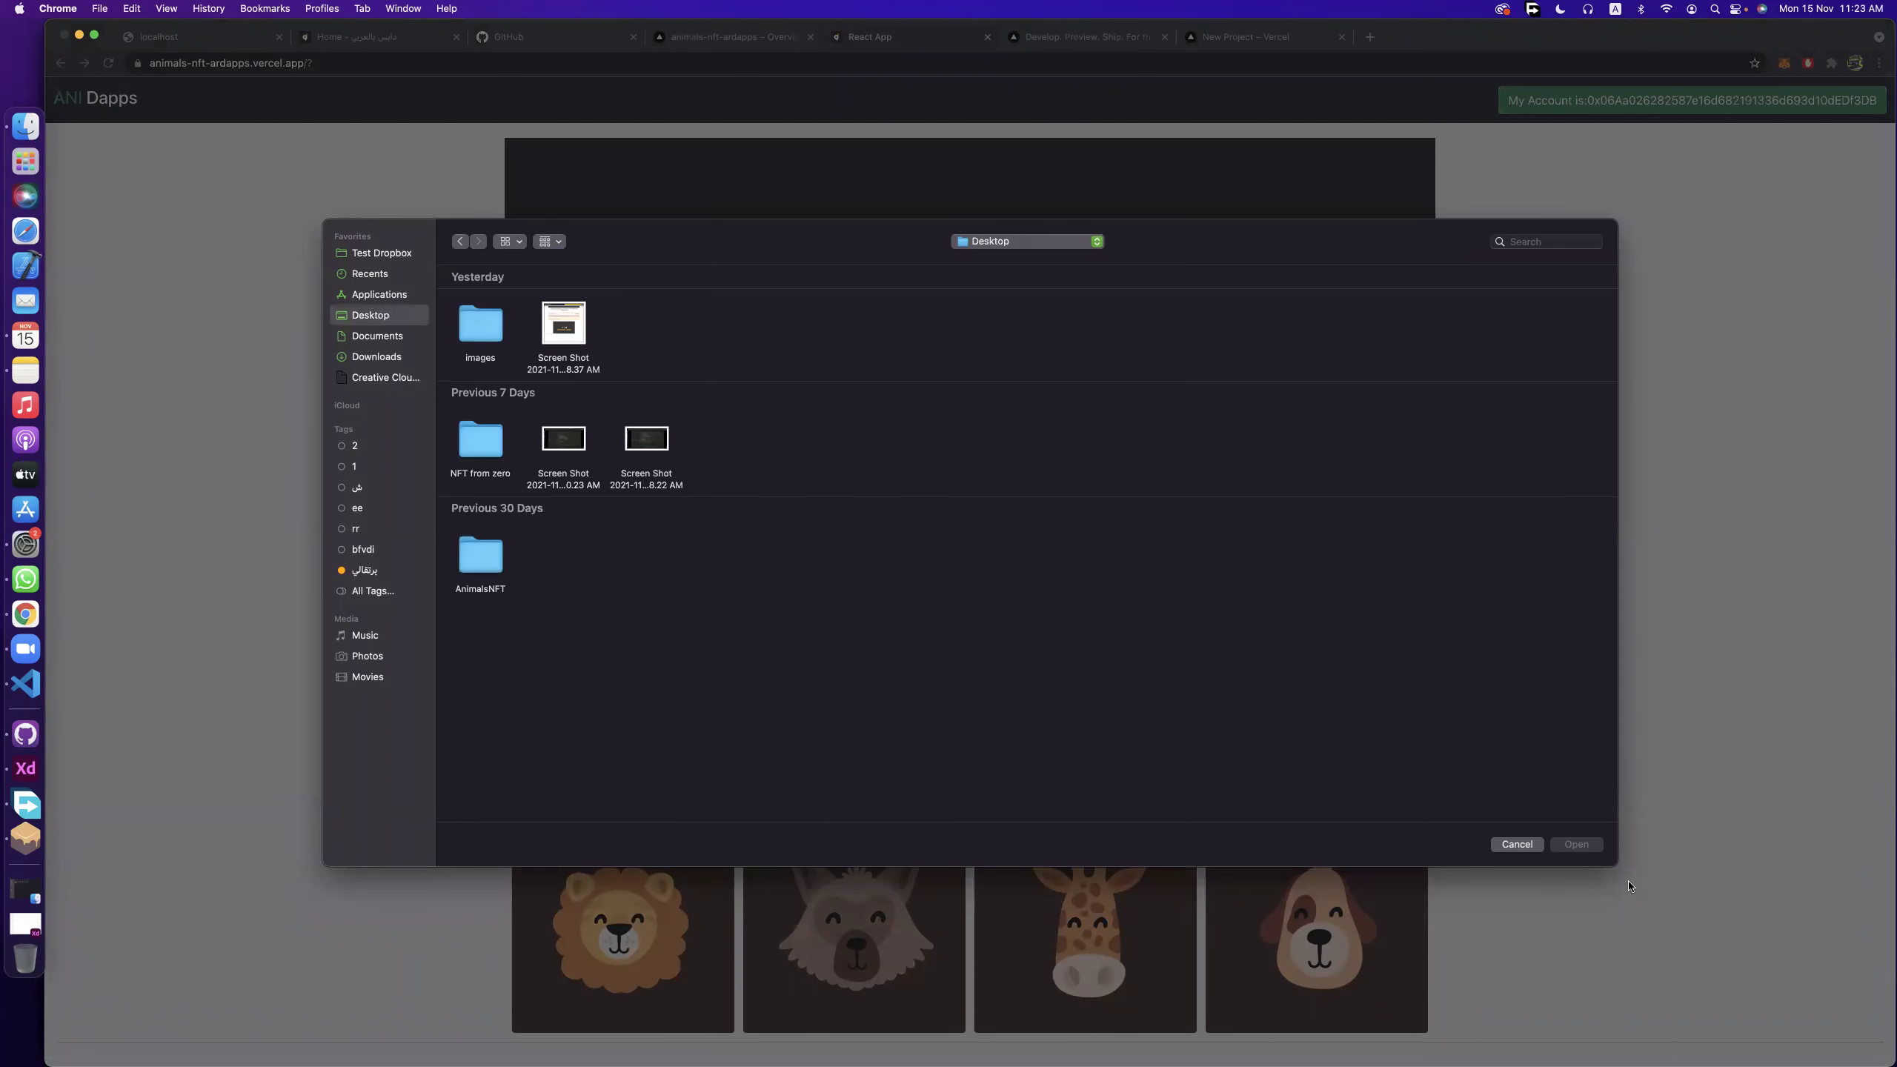
pyautogui.click(1516, 844)
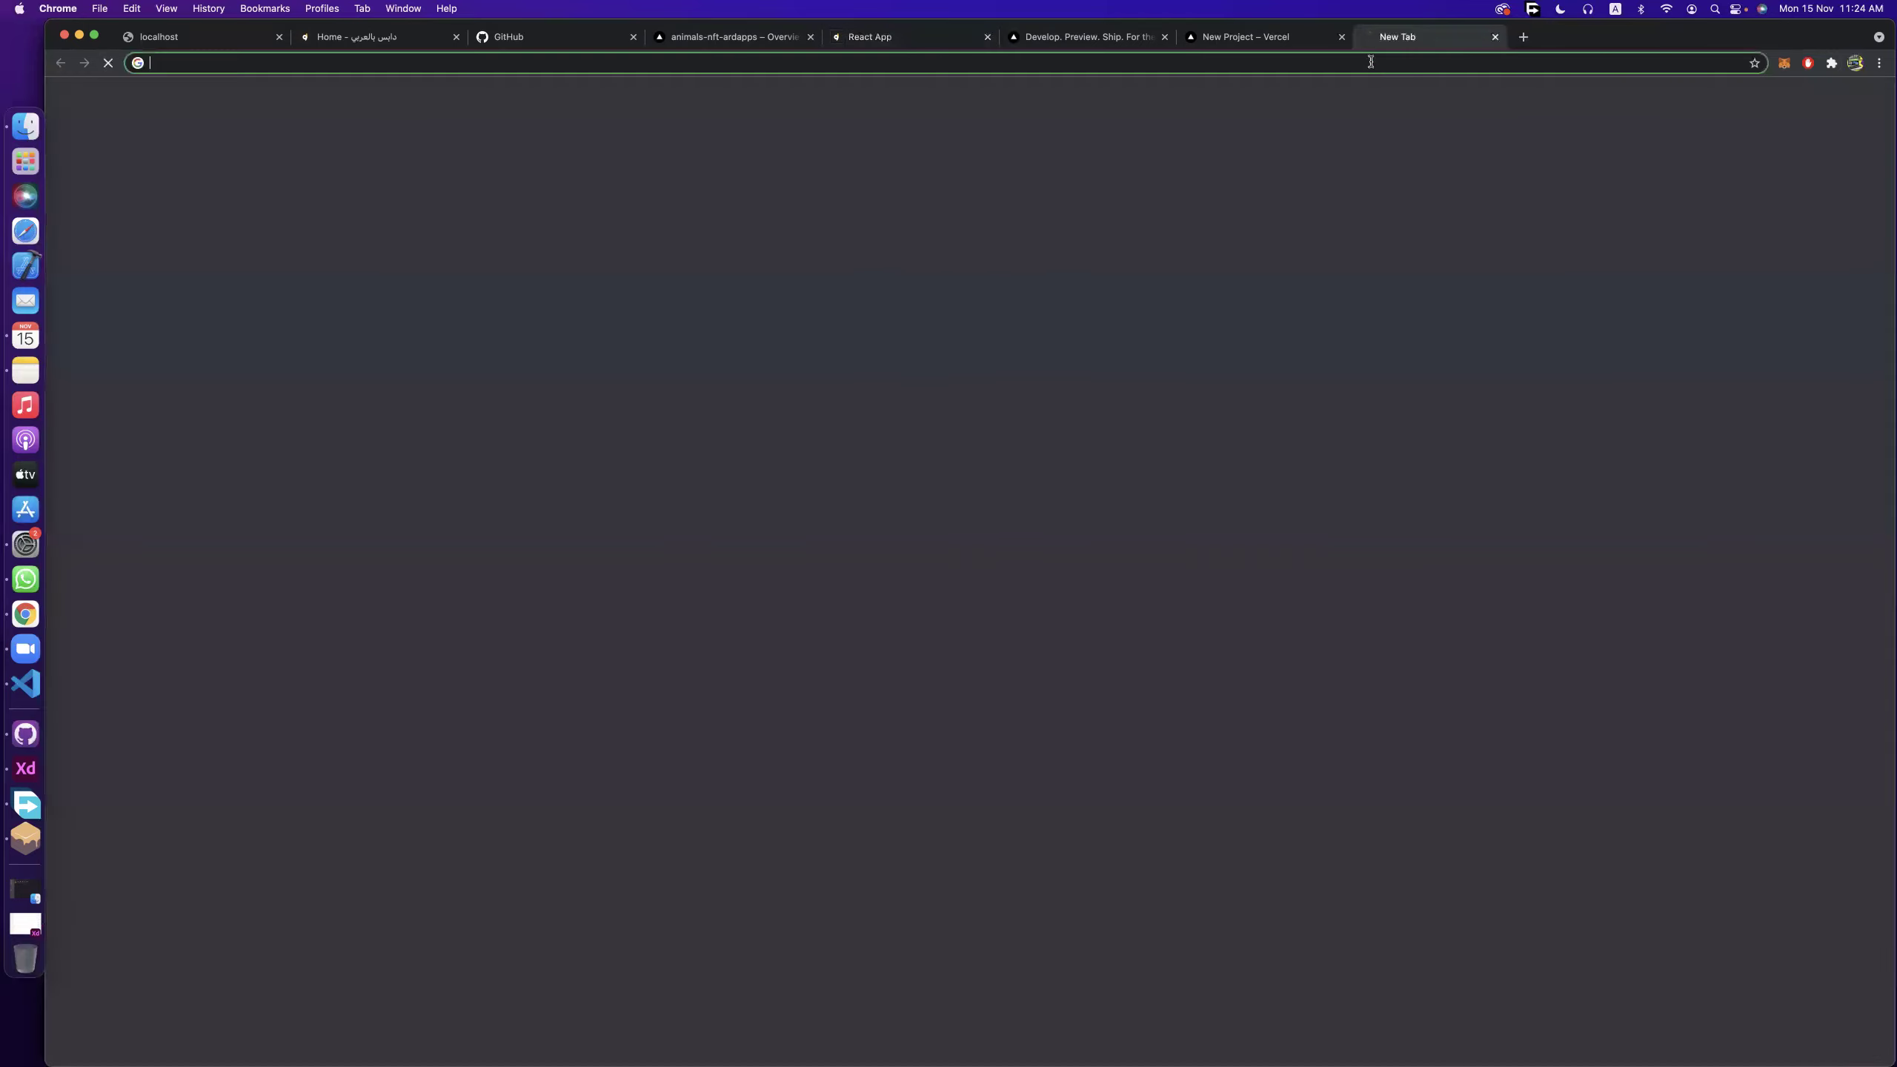
# Search Google Images for "animals vector" in a new browser tab.
pyautogui.click(1370, 36)
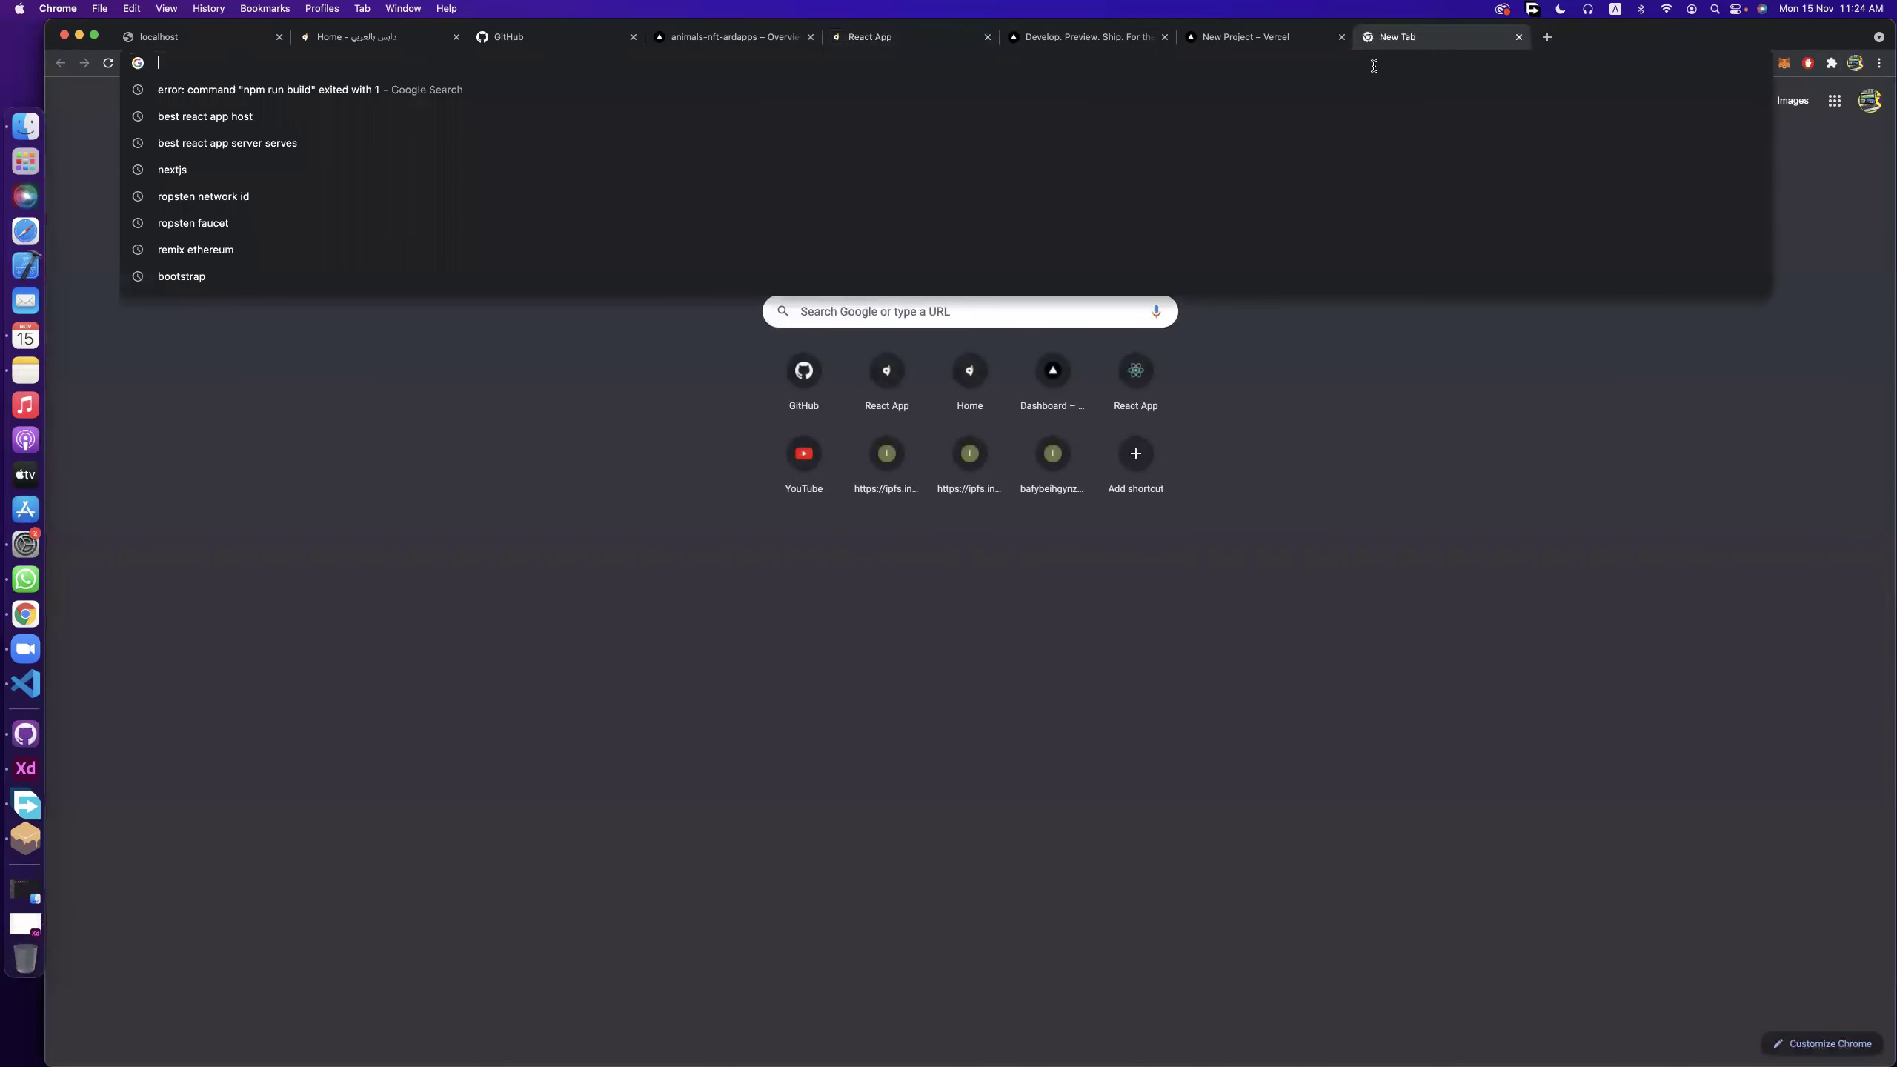
pyautogui.write('anals')
pyautogui.press('Return')
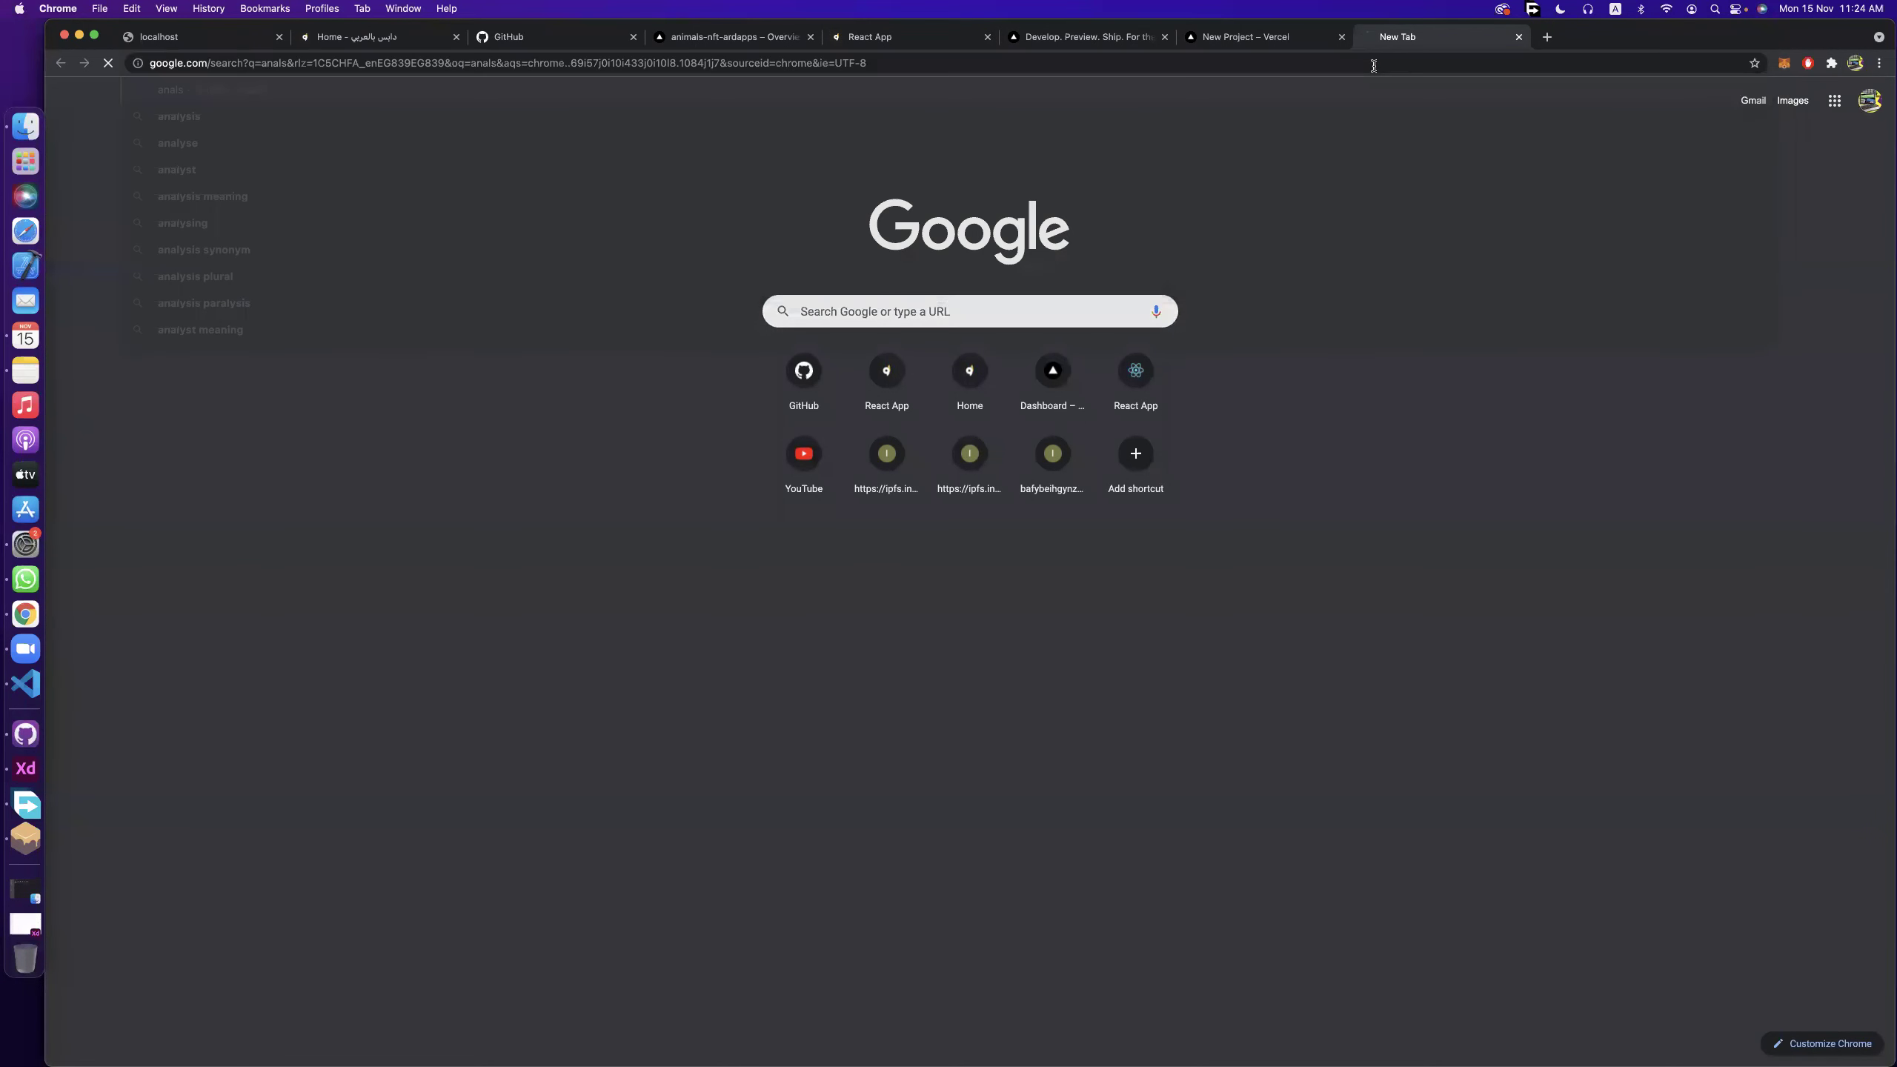
pyautogui.click(765, 59)
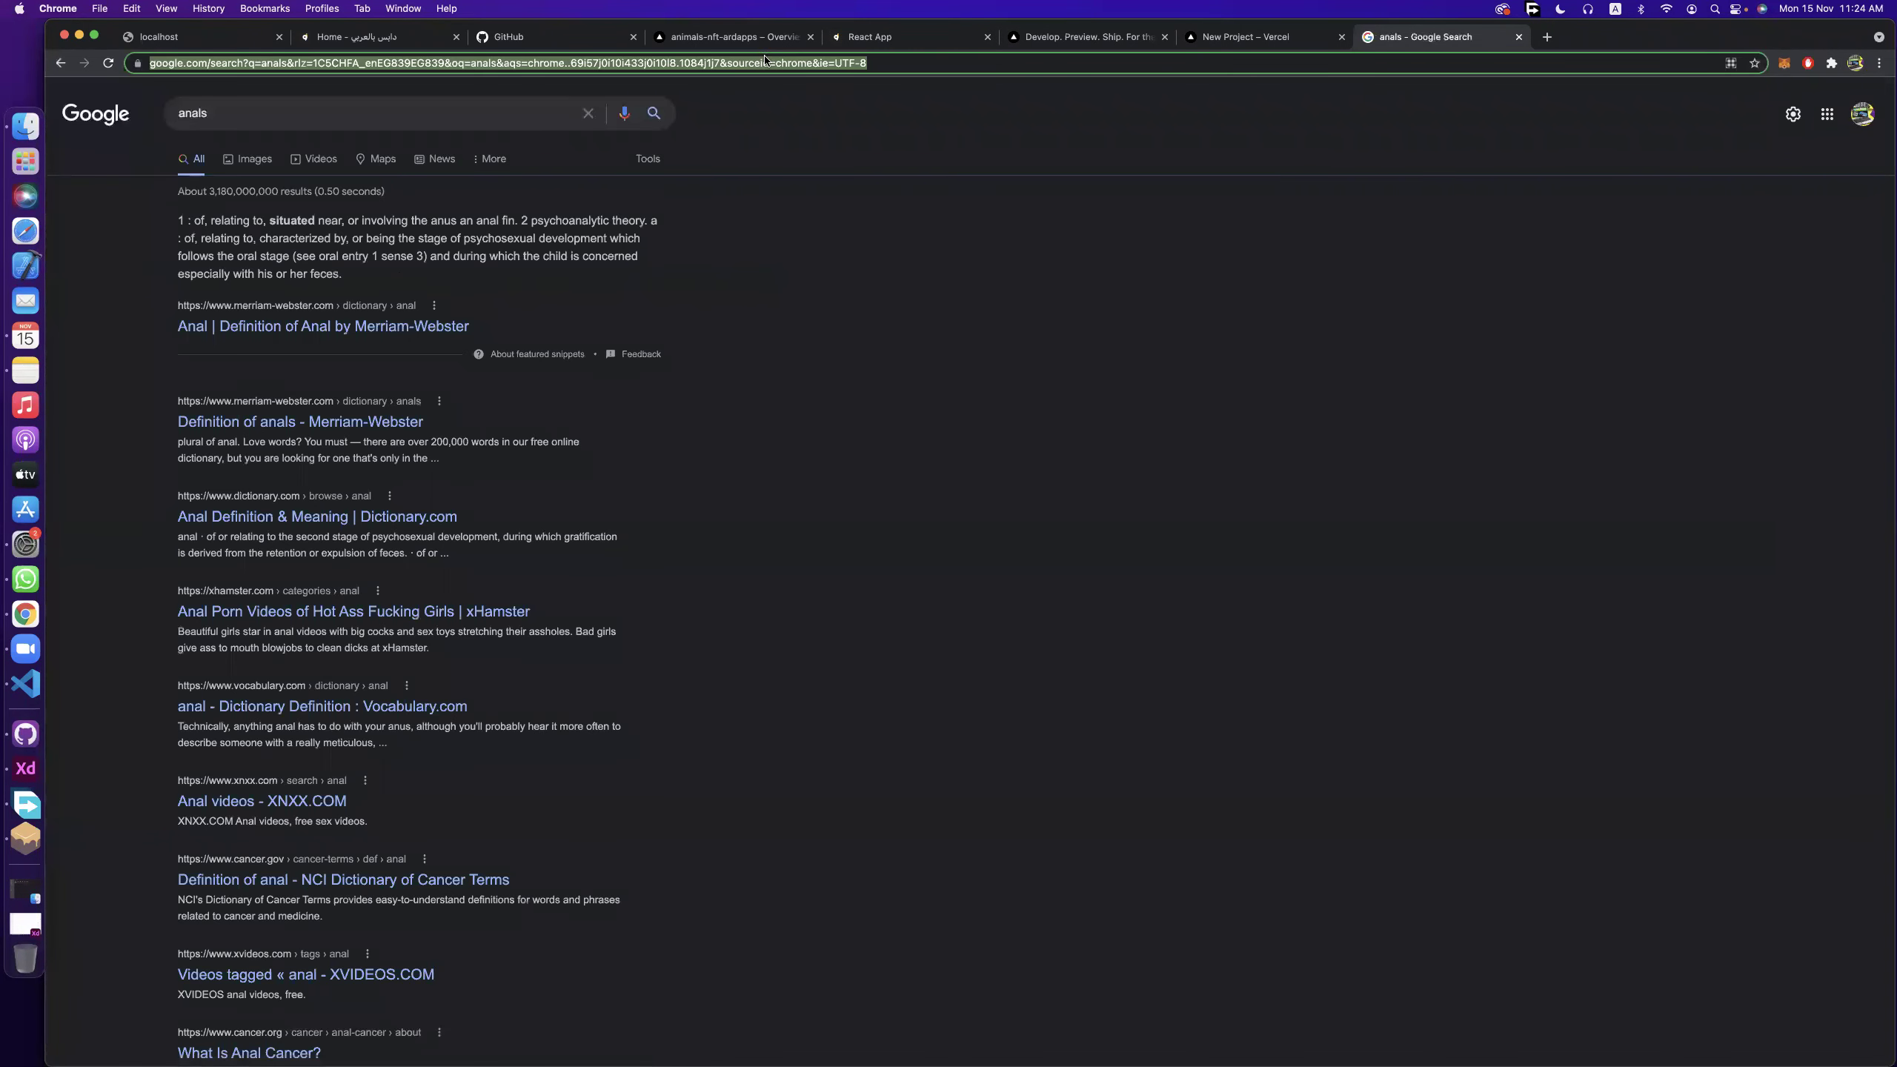
pyautogui.write('animals vector')
pyautogui.press('Return')
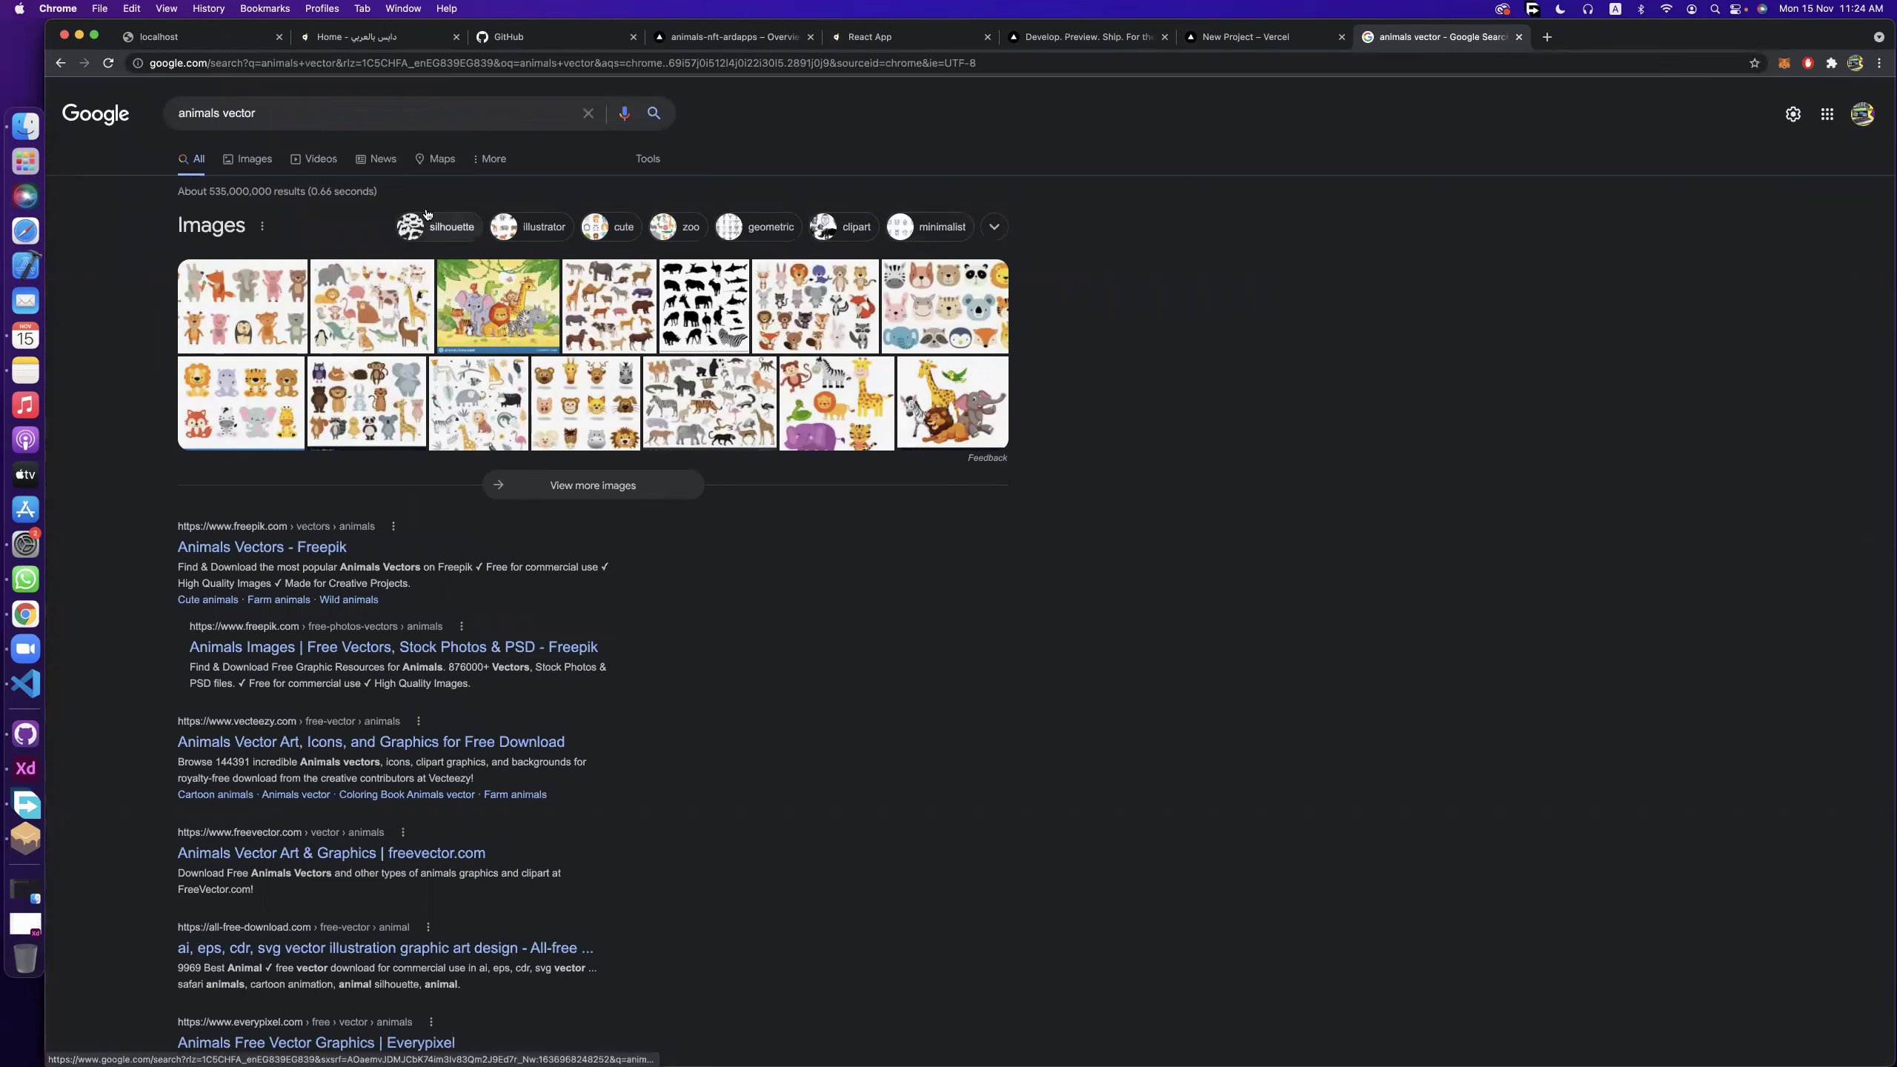
pyautogui.click(253, 160)
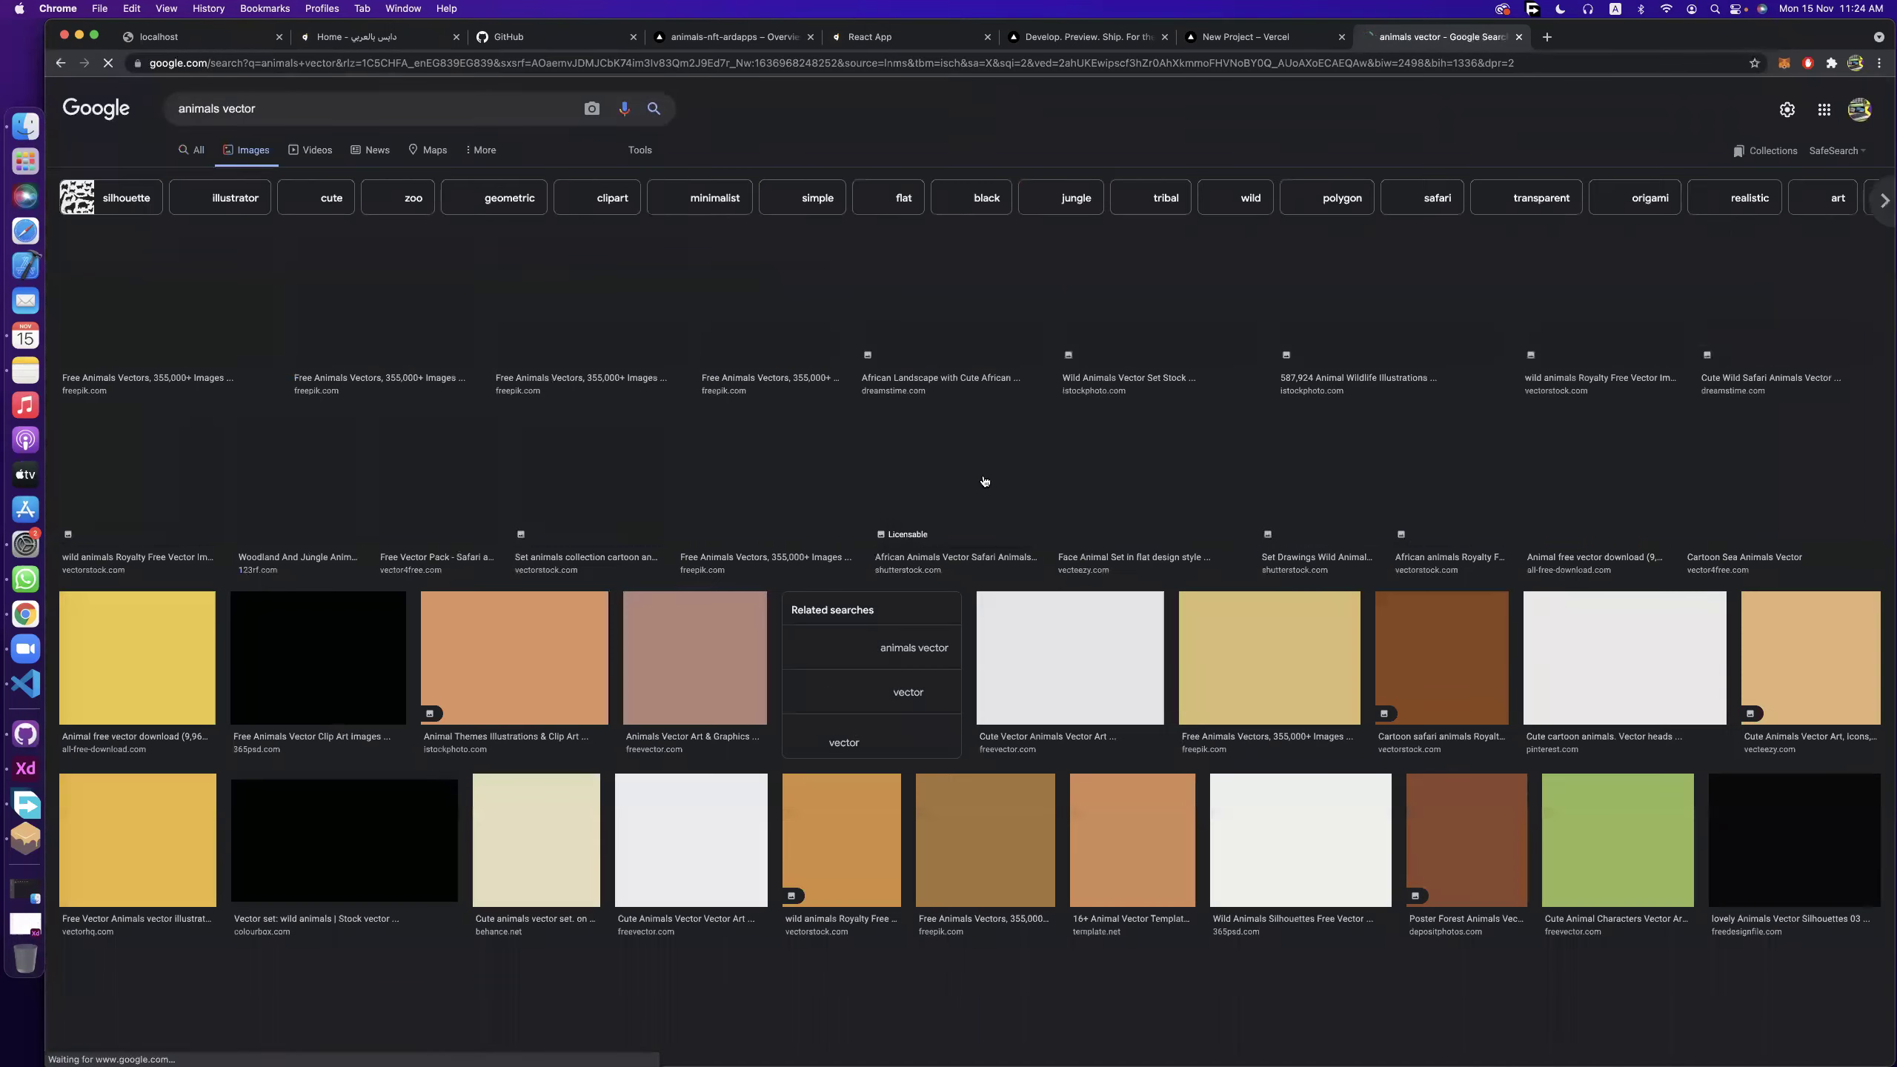
# Preview Vecteezy's cute animals picture with eight characters among the image results and copy the image.
pyautogui.scroll(-4, 603, 318)
pyautogui.scroll(-5, 604, 318)
pyautogui.click(838, 472)
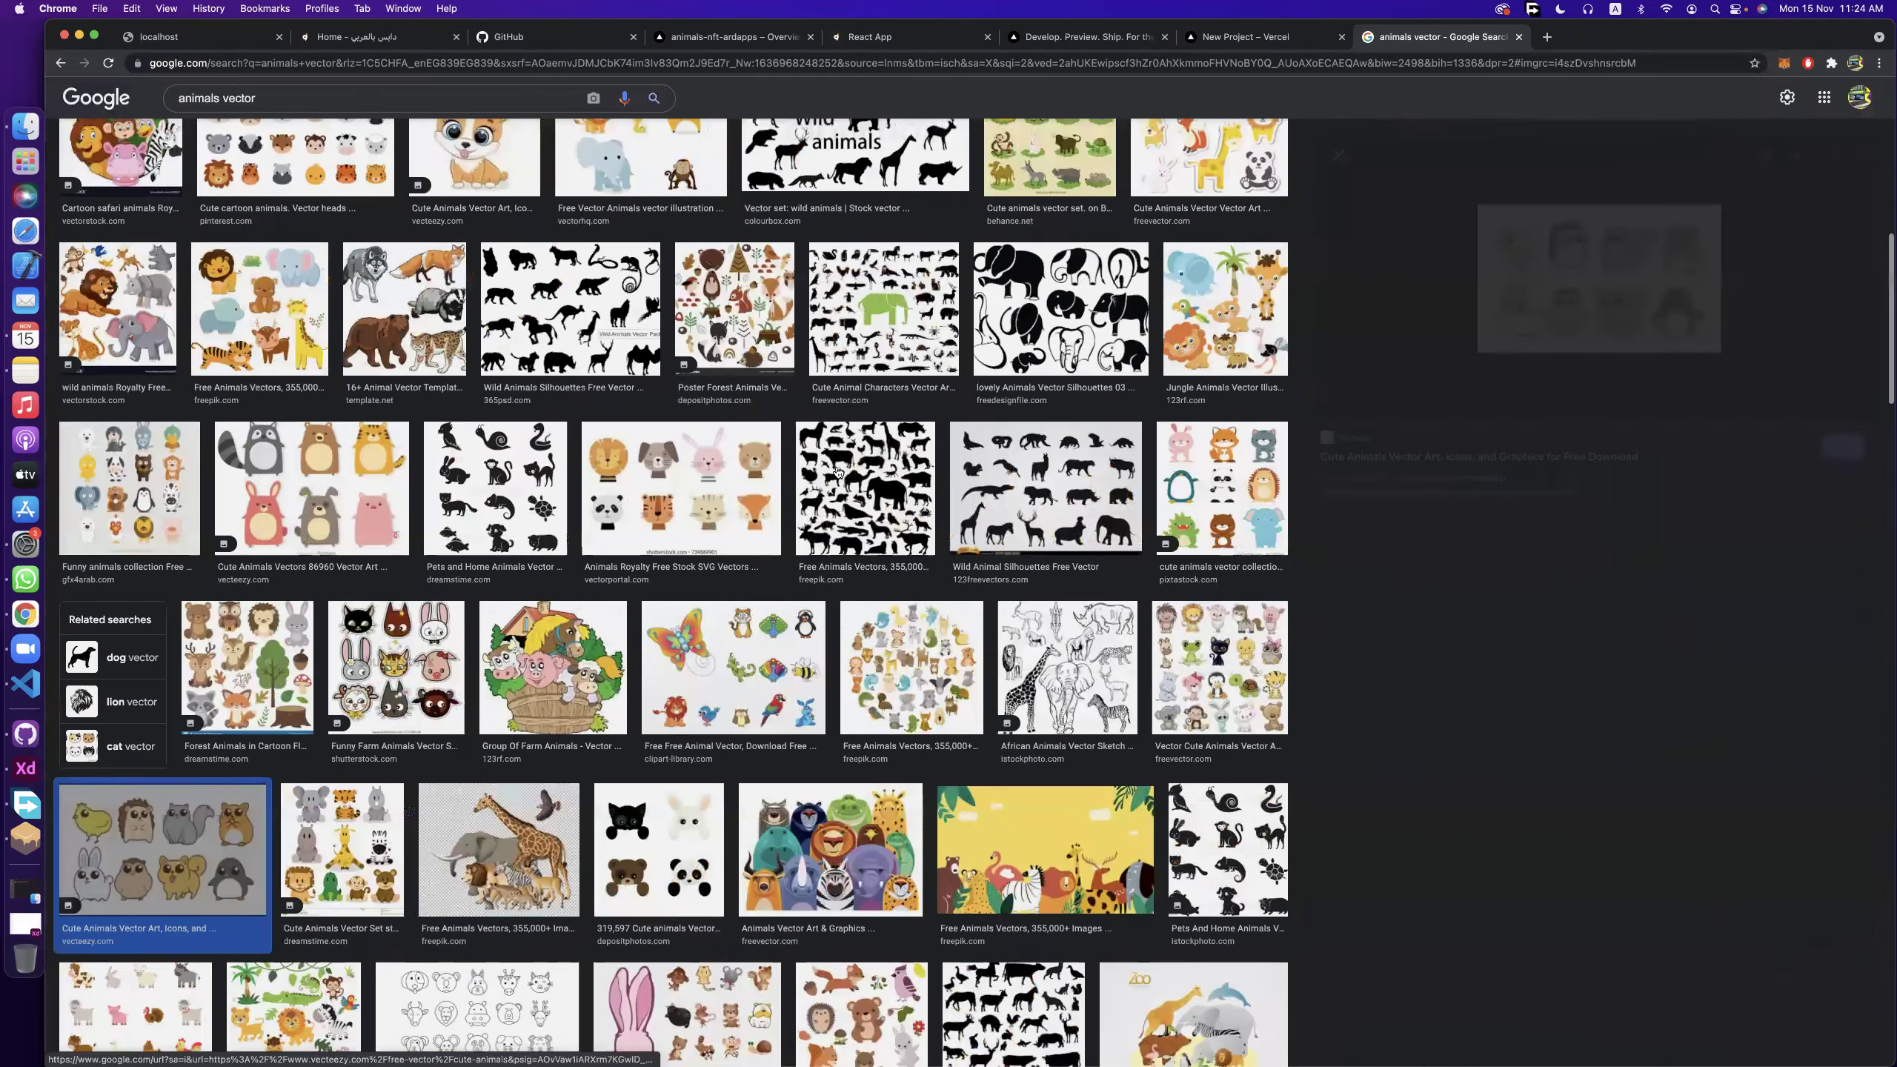
pyautogui.click(1590, 294)
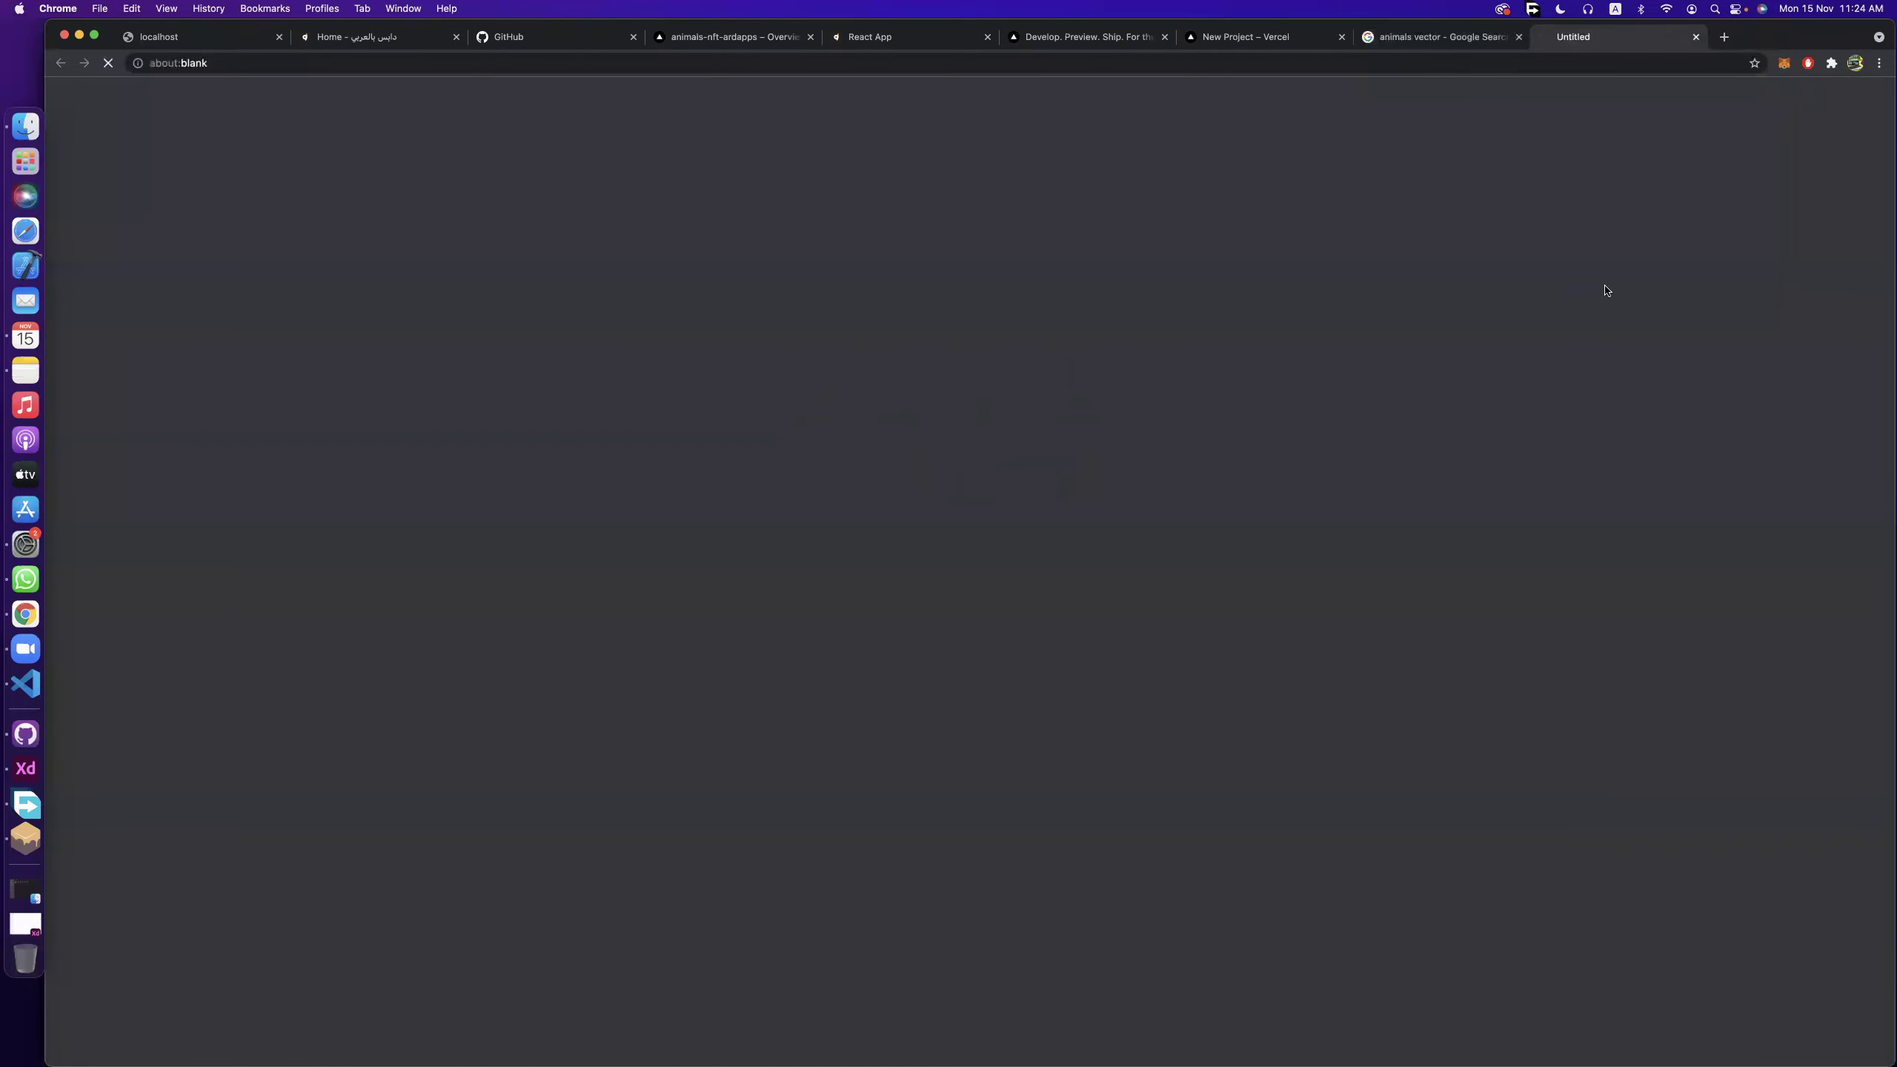
pyautogui.press('super+w')
pyautogui.rightClick(1582, 320)
pyautogui.click(1674, 479)
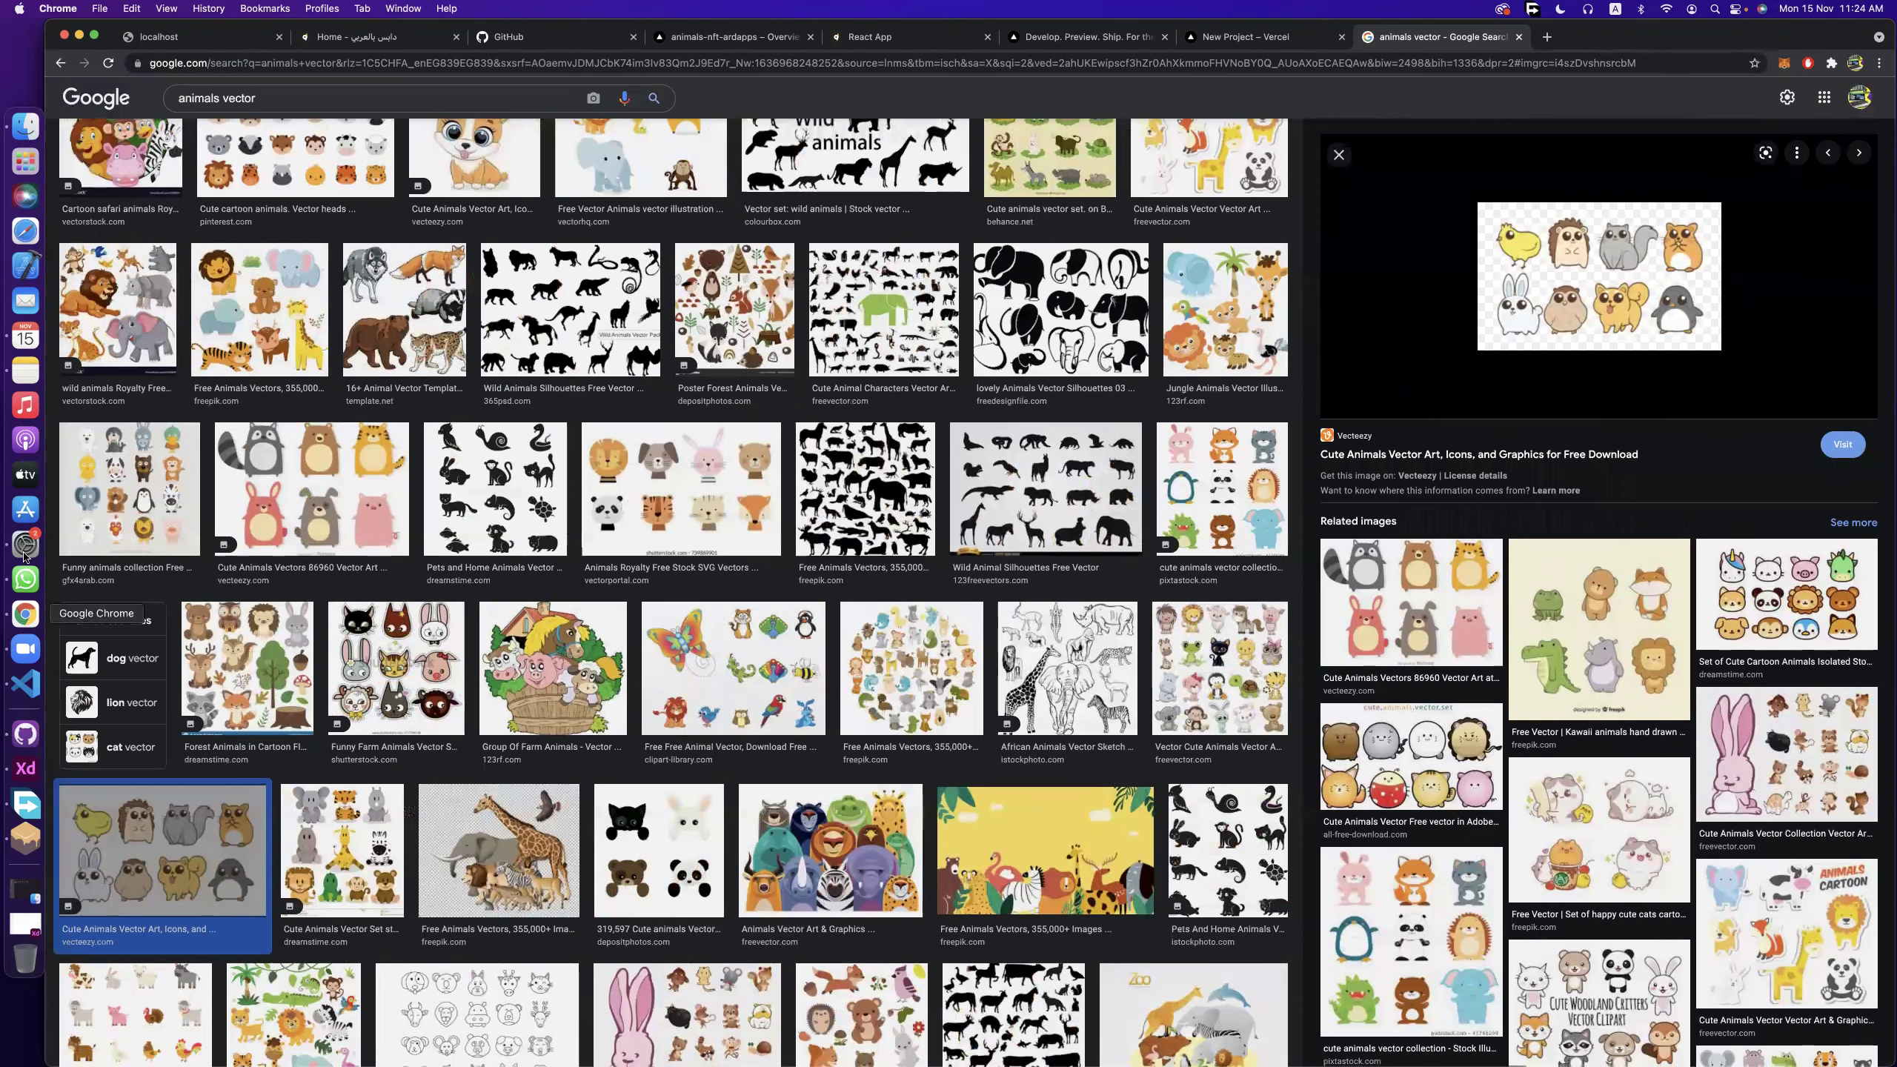
# Switch to Adobe XD and fill the 800 by 800 square with dark brown #3B2828.
pyautogui.click(25, 768)
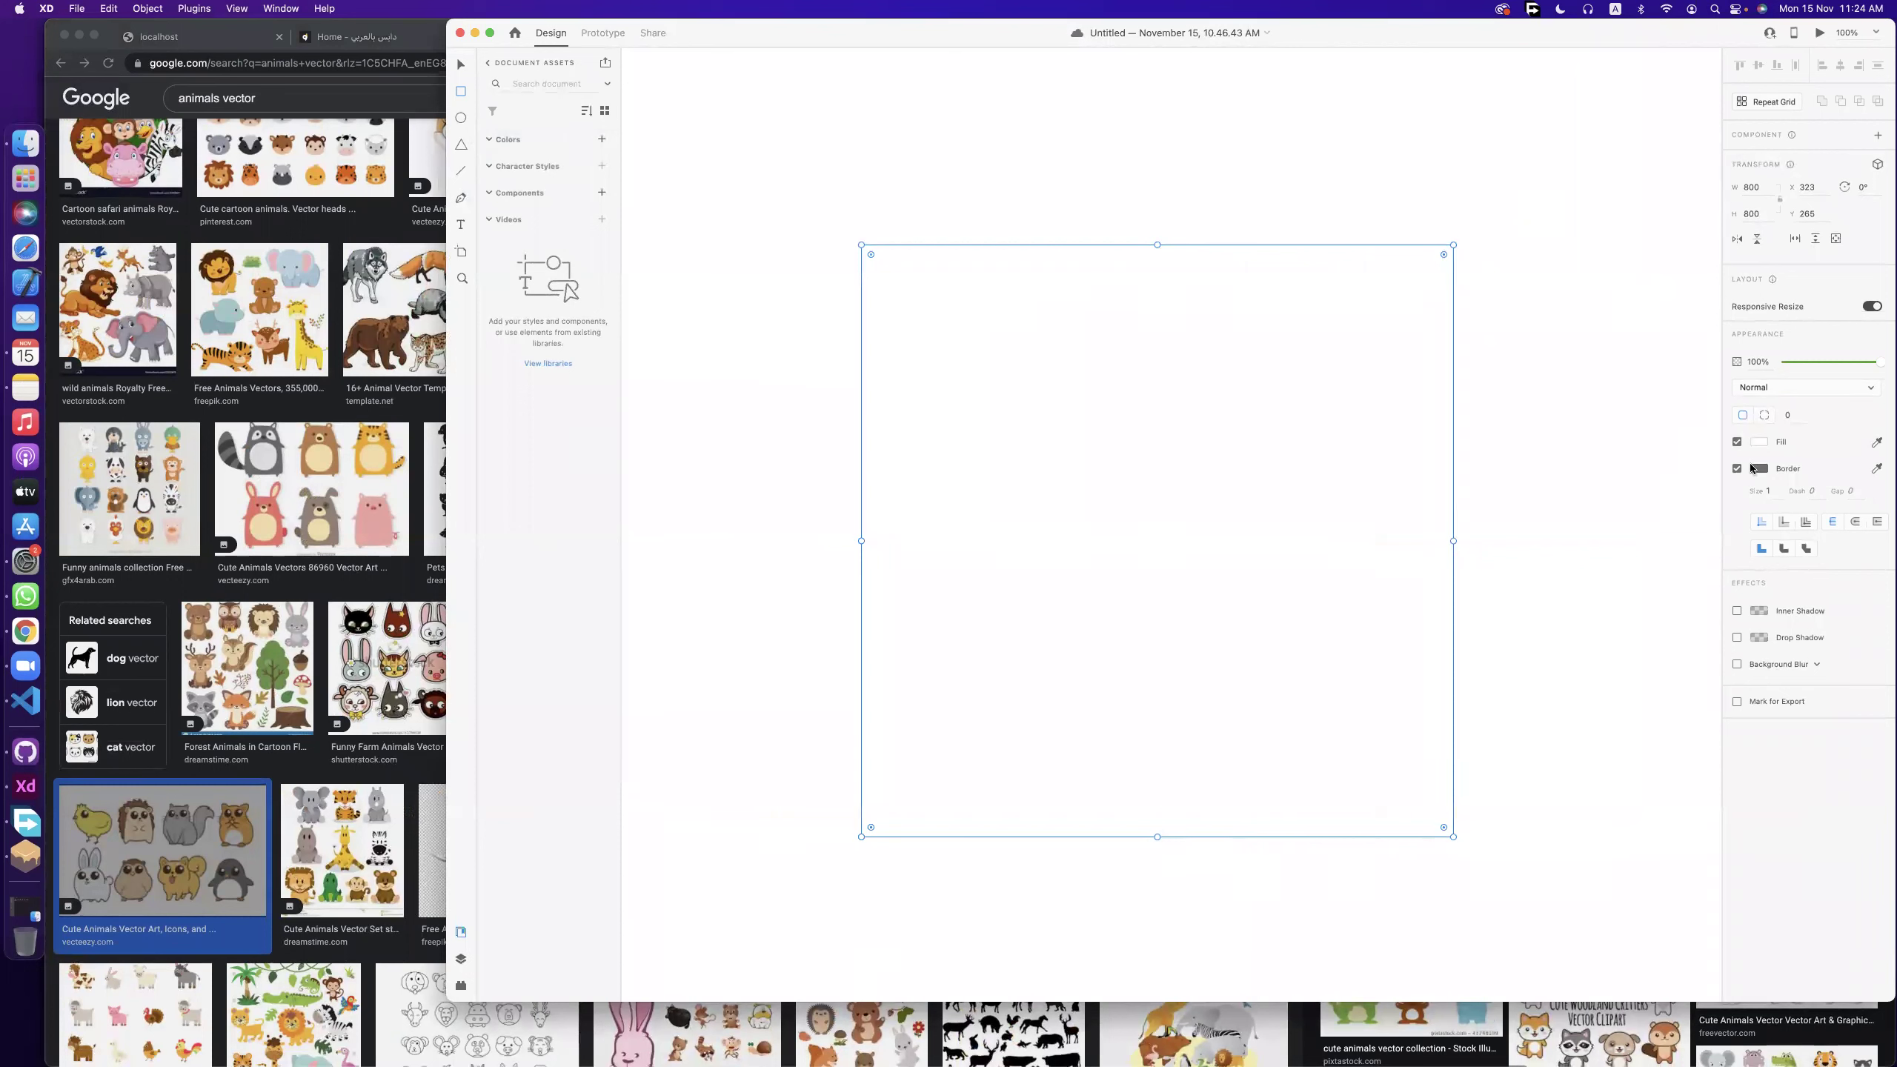
pyautogui.click(1761, 446)
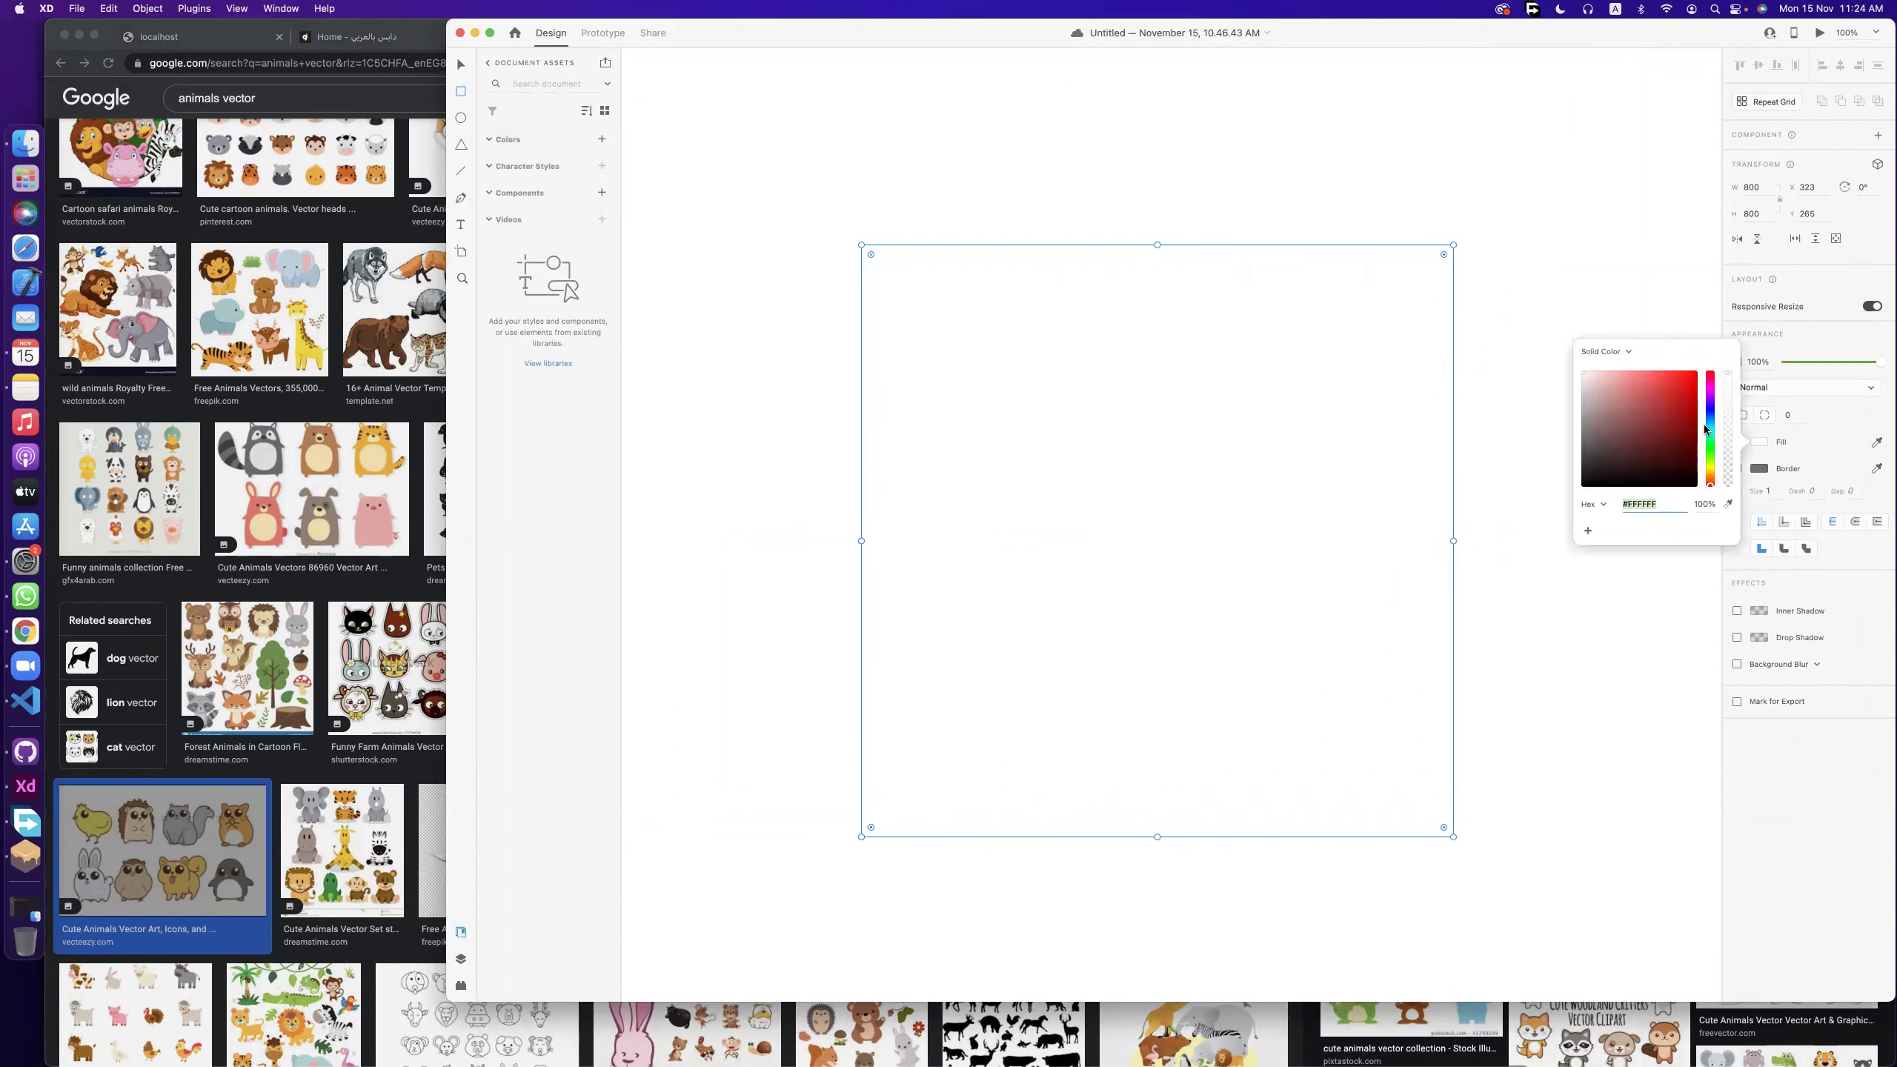
pyautogui.click(1619, 462)
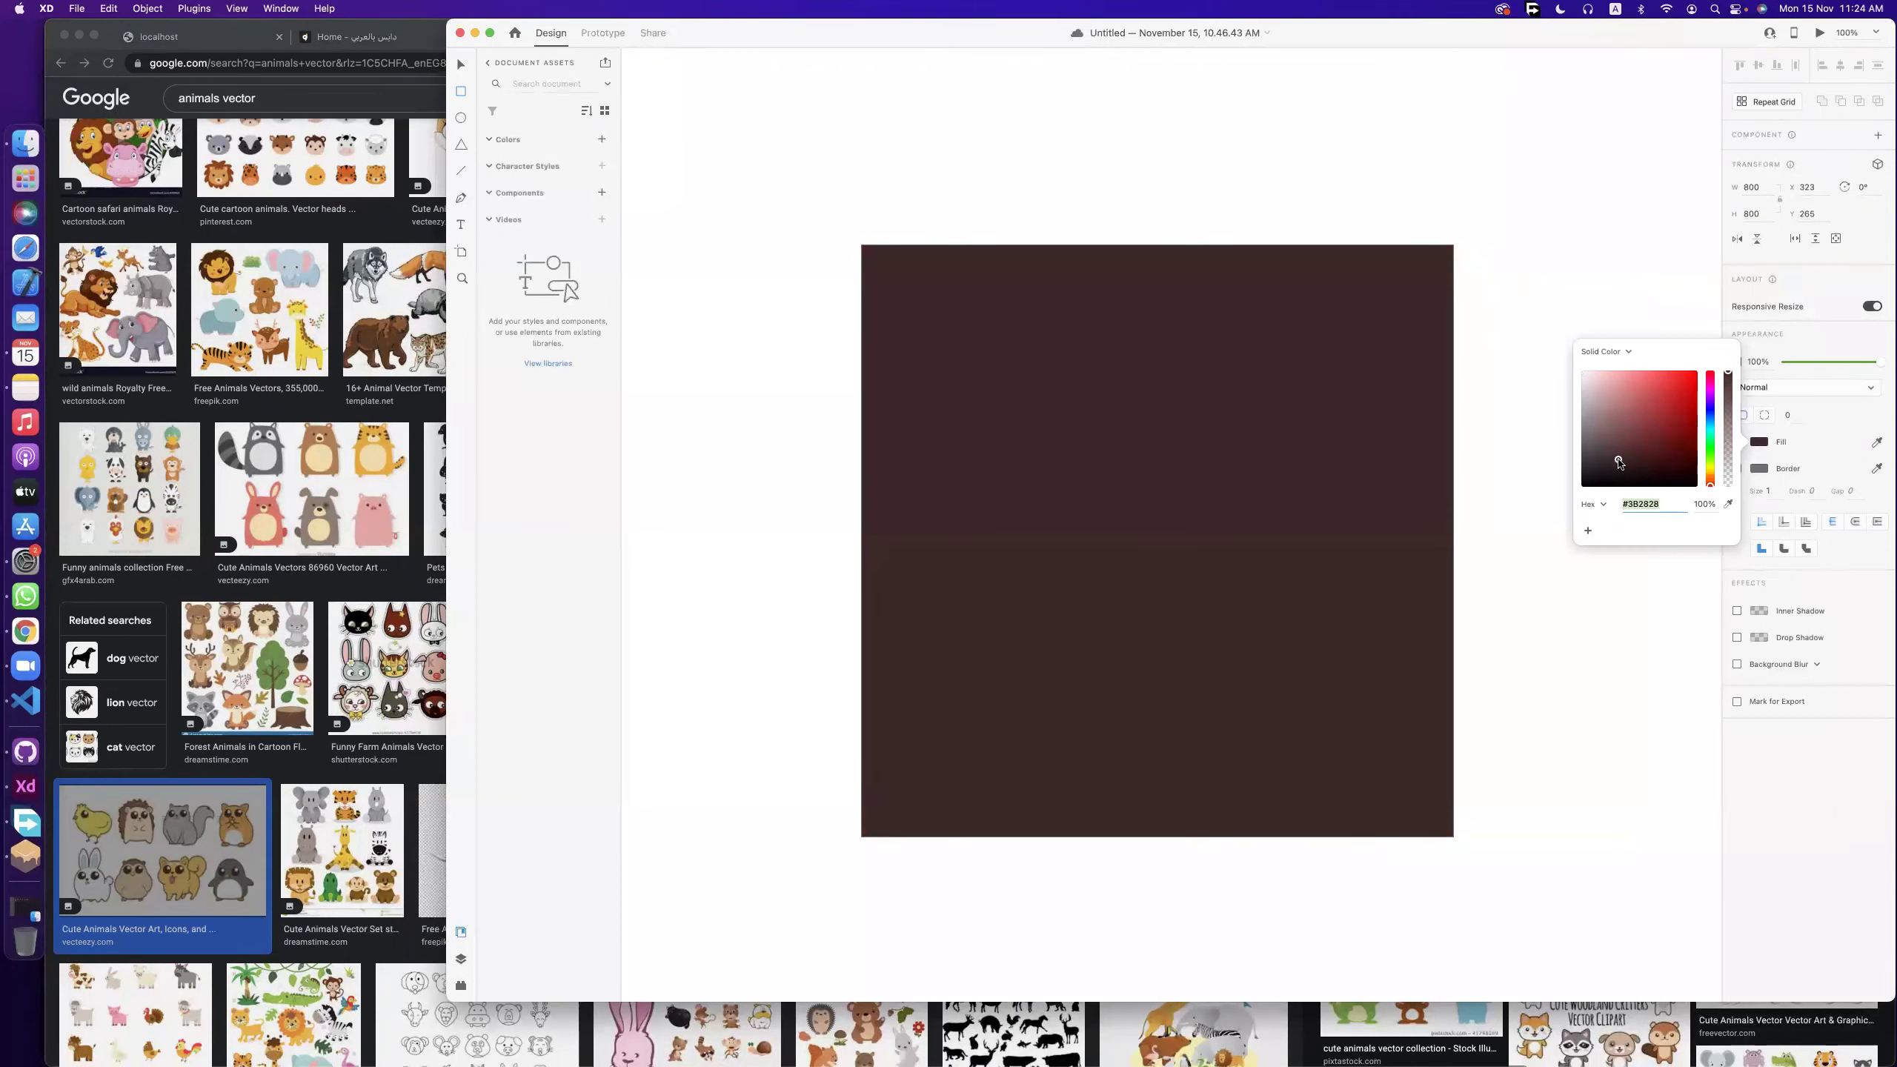
pyautogui.click(1659, 590)
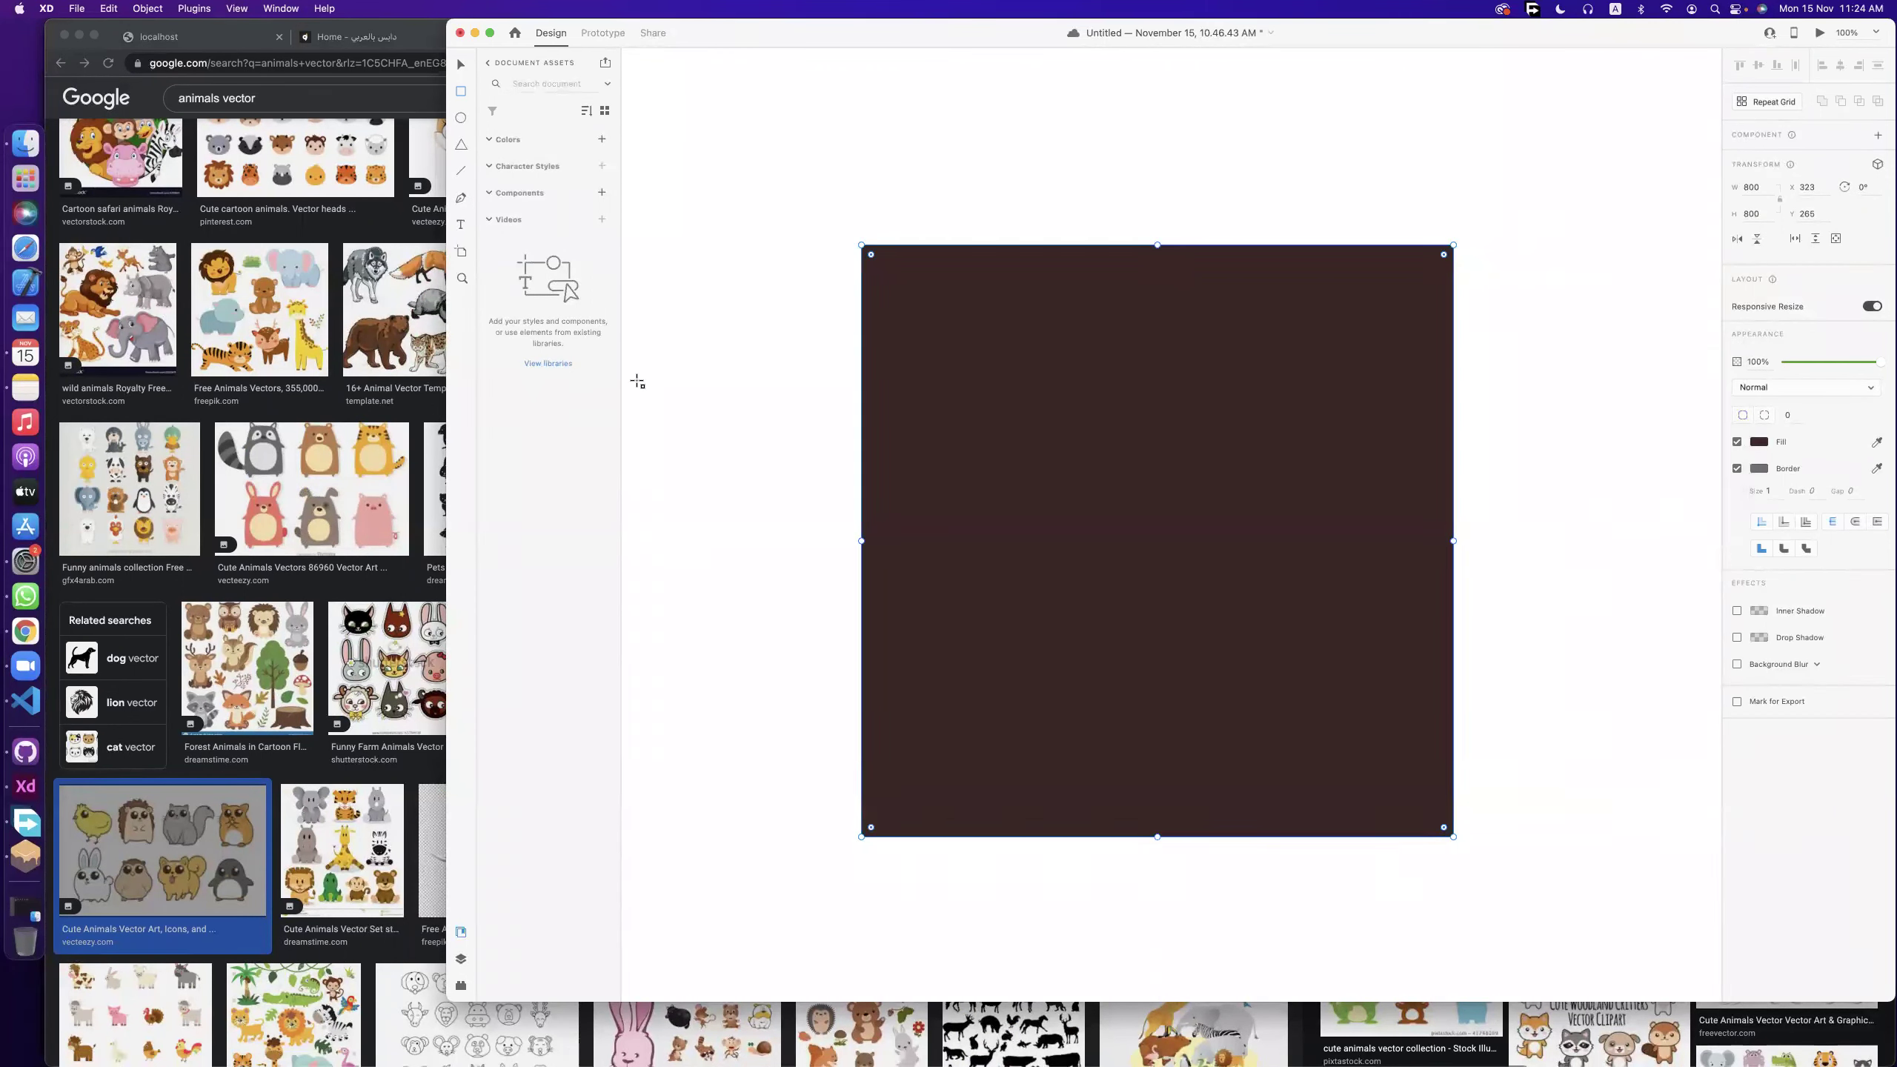
# Paste the copied animals image onto the brown square, enlarge it to about 725 by 441 and centre it roughly.
pyautogui.press('super+v')
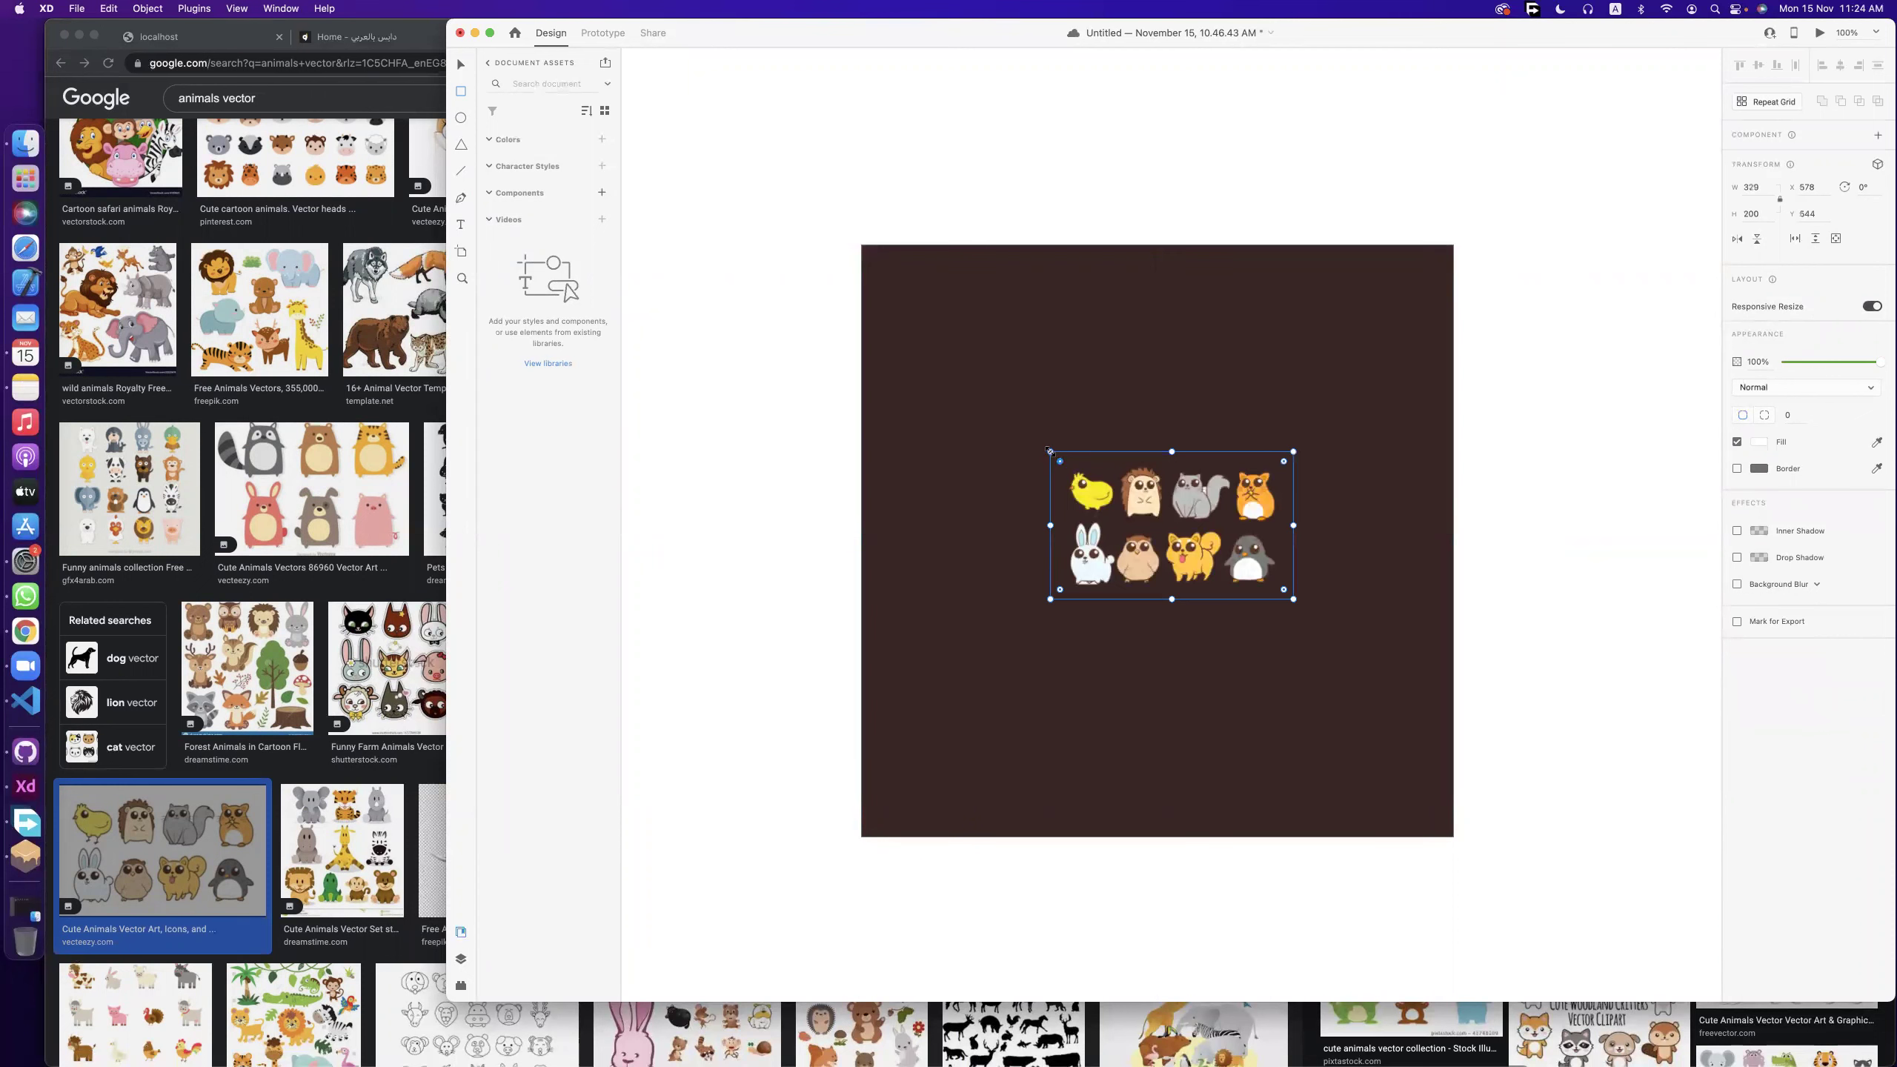
pyautogui.moveTo(988, 412); pyautogui.dragTo(837, 322)
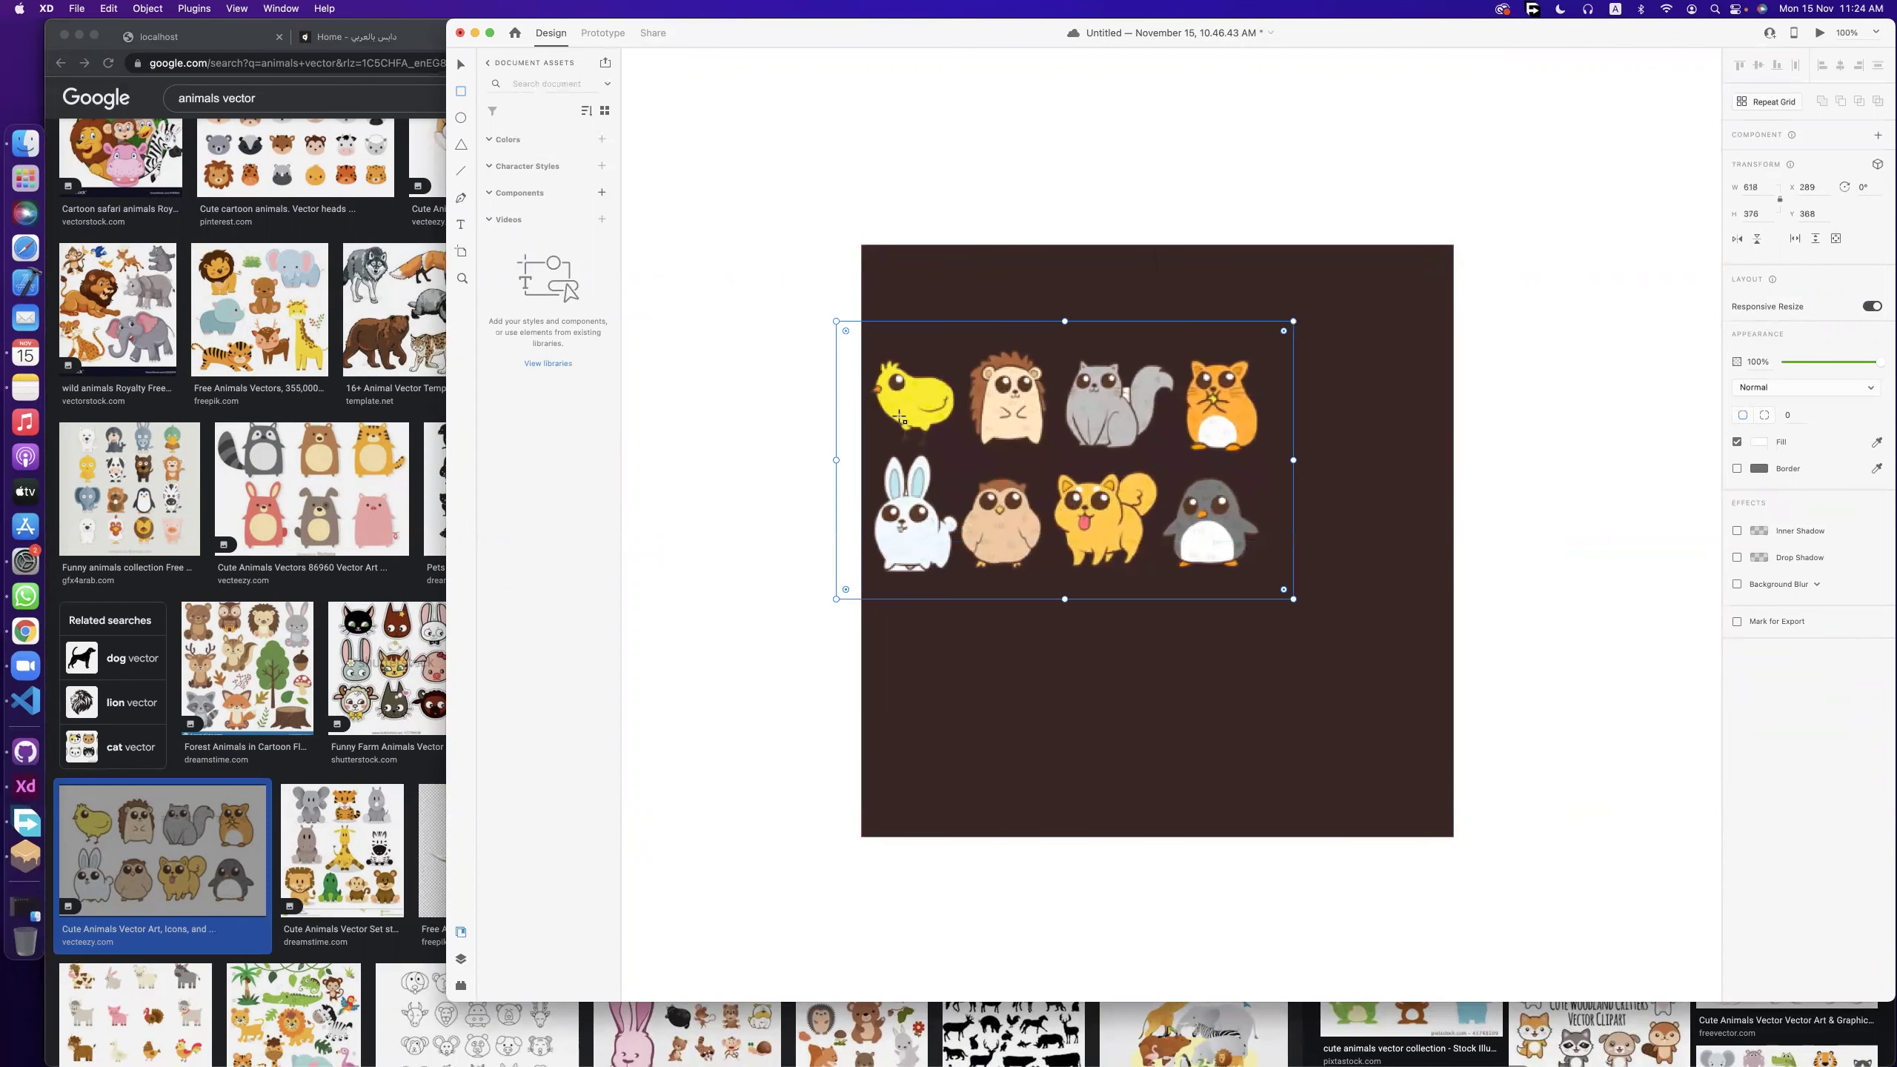
pyautogui.moveTo(1144, 532); pyautogui.dragTo(1232, 603)
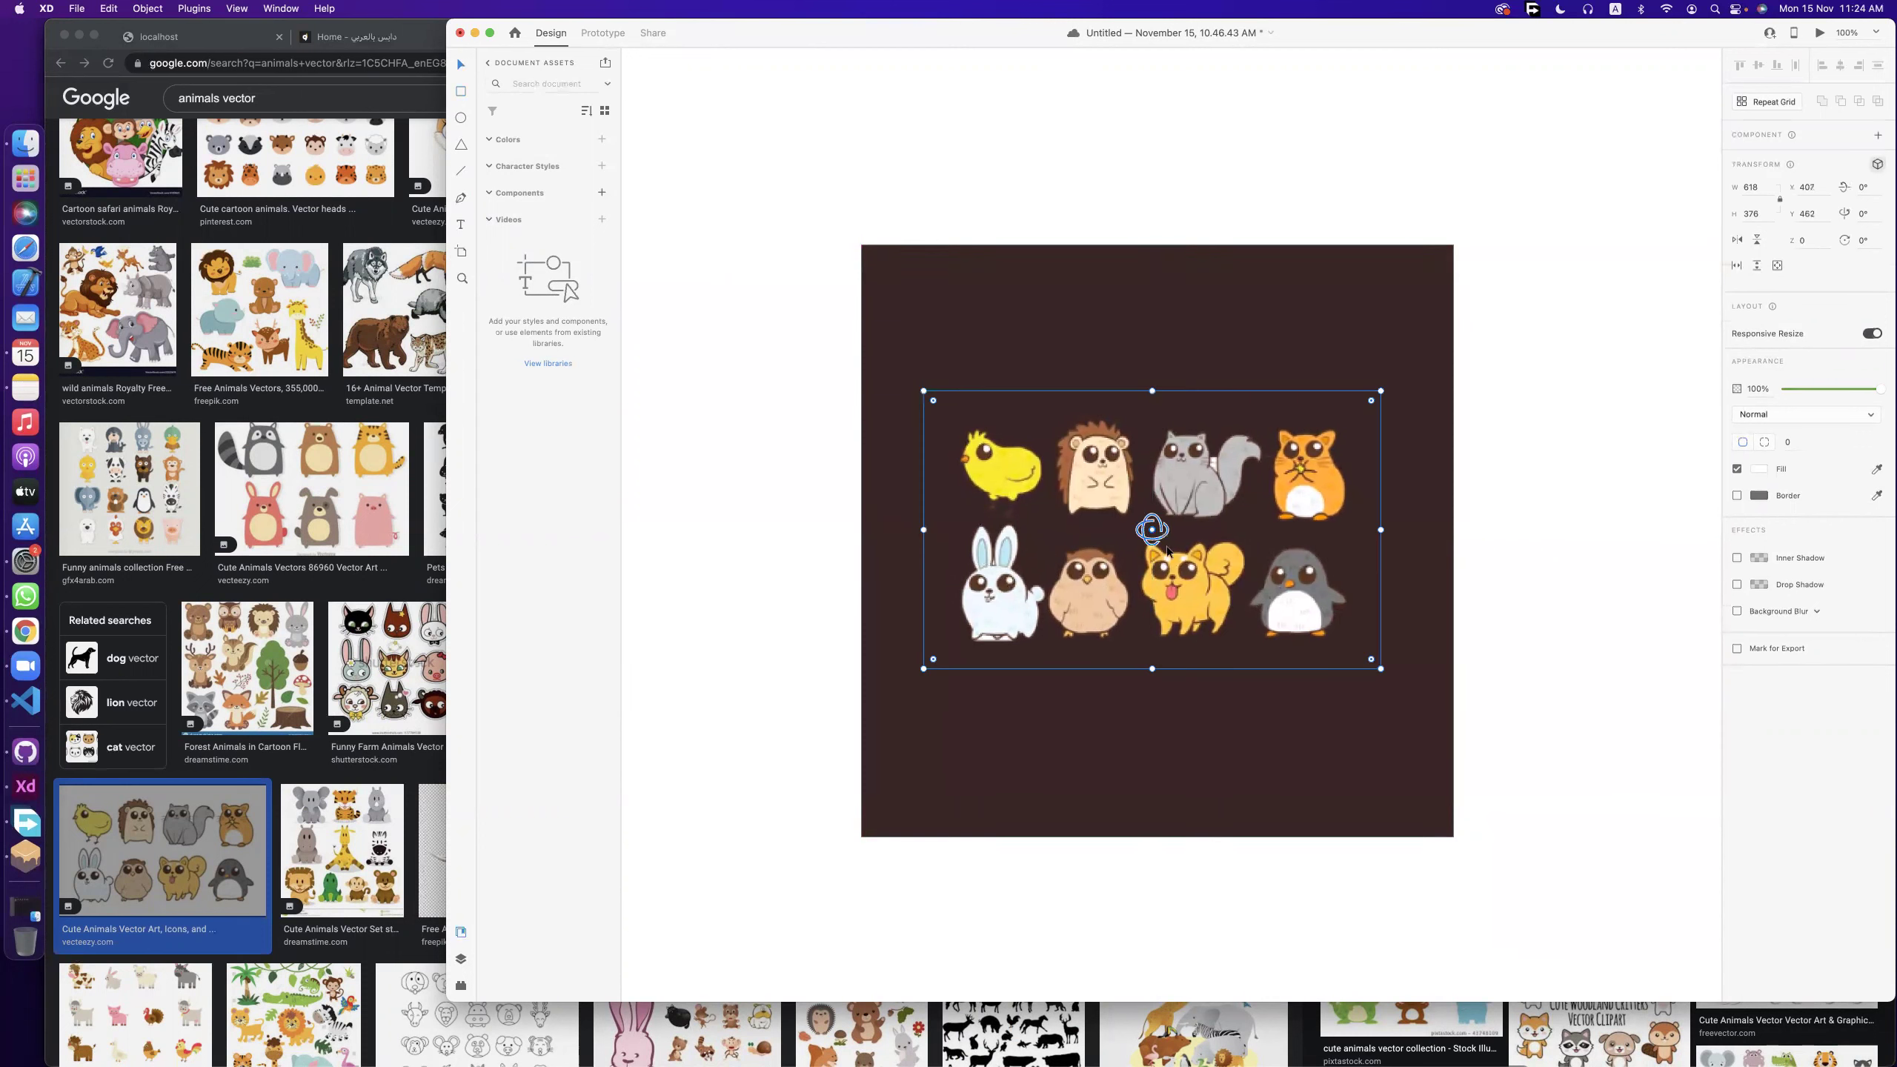
pyautogui.moveTo(923, 389); pyautogui.dragTo(762, 179)
pyautogui.moveTo(1140, 510); pyautogui.dragTo(1222, 564)
pyautogui.moveTo(1461, 722); pyautogui.dragTo(1325, 650)
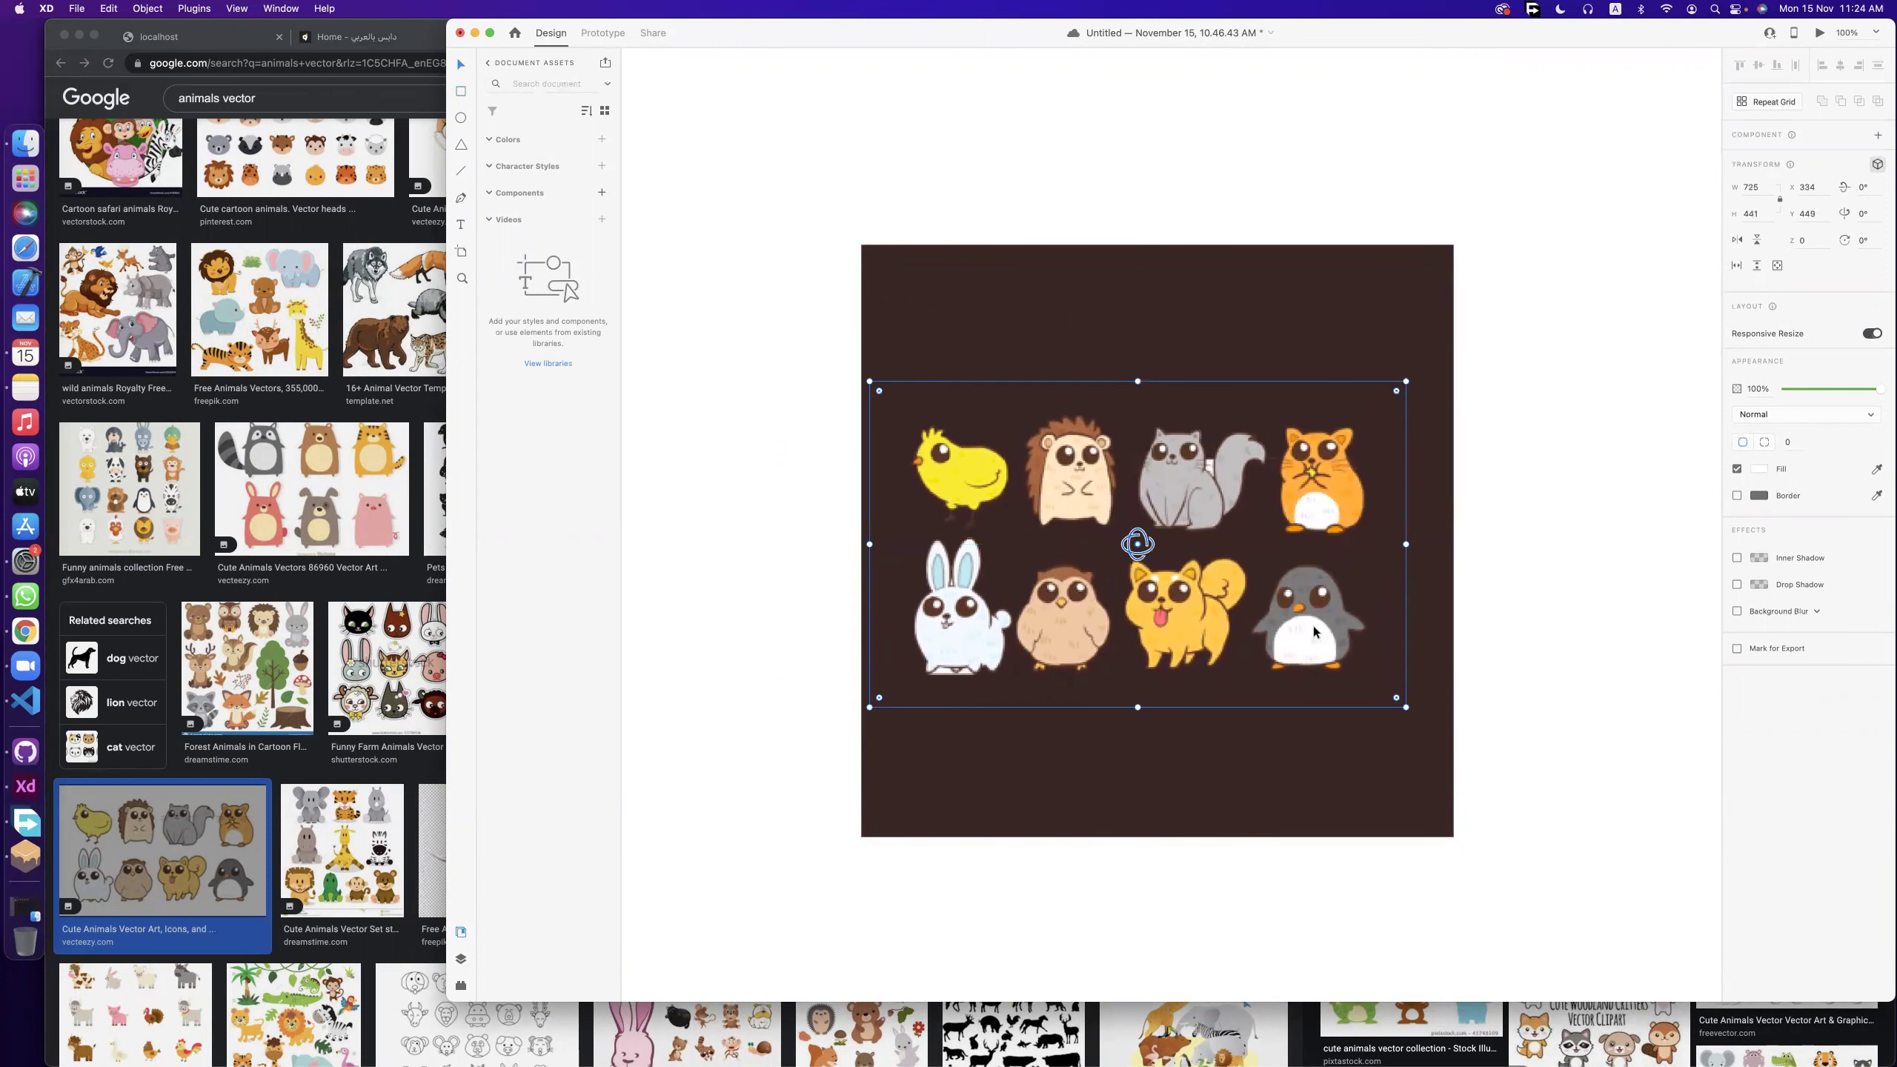
pyautogui.click(1604, 753)
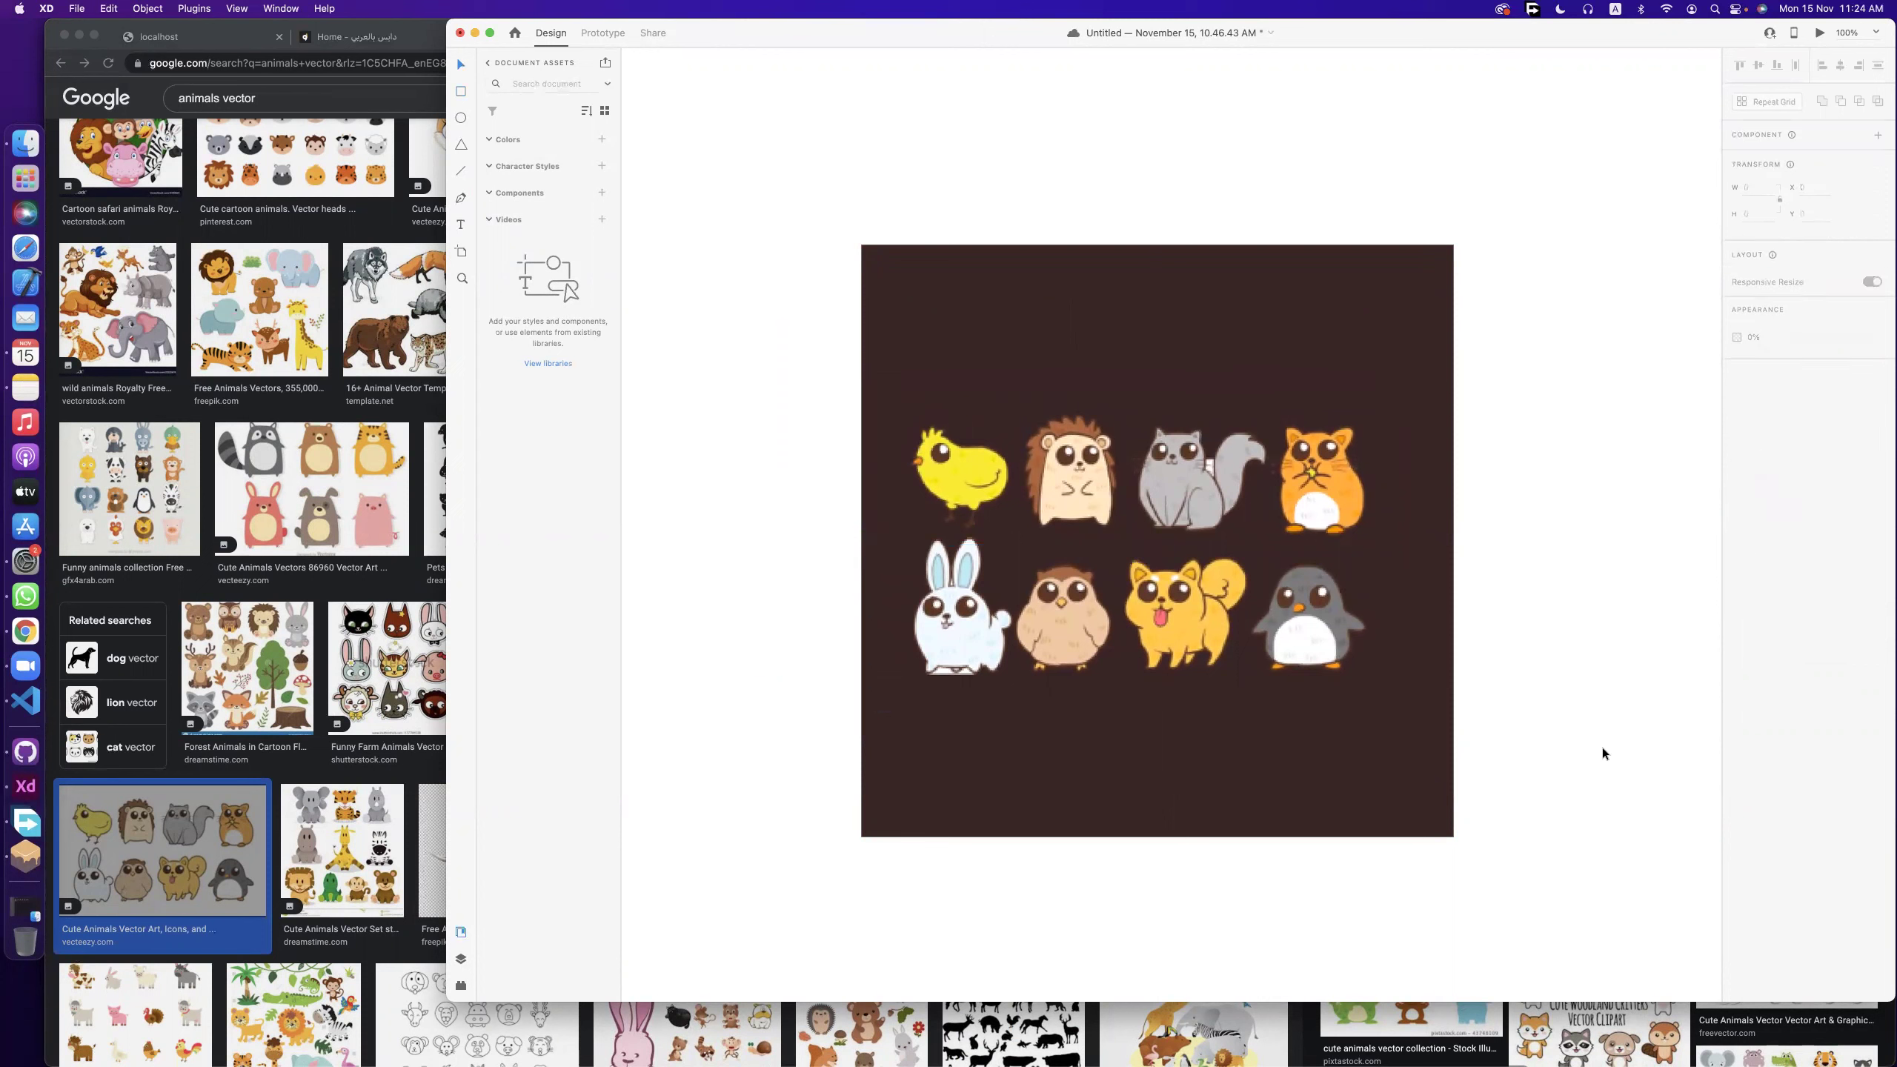
# Export only the brown 800 by 800 square as a PNG named 9 at 1x size into Documents.
pyautogui.click(68, 10)
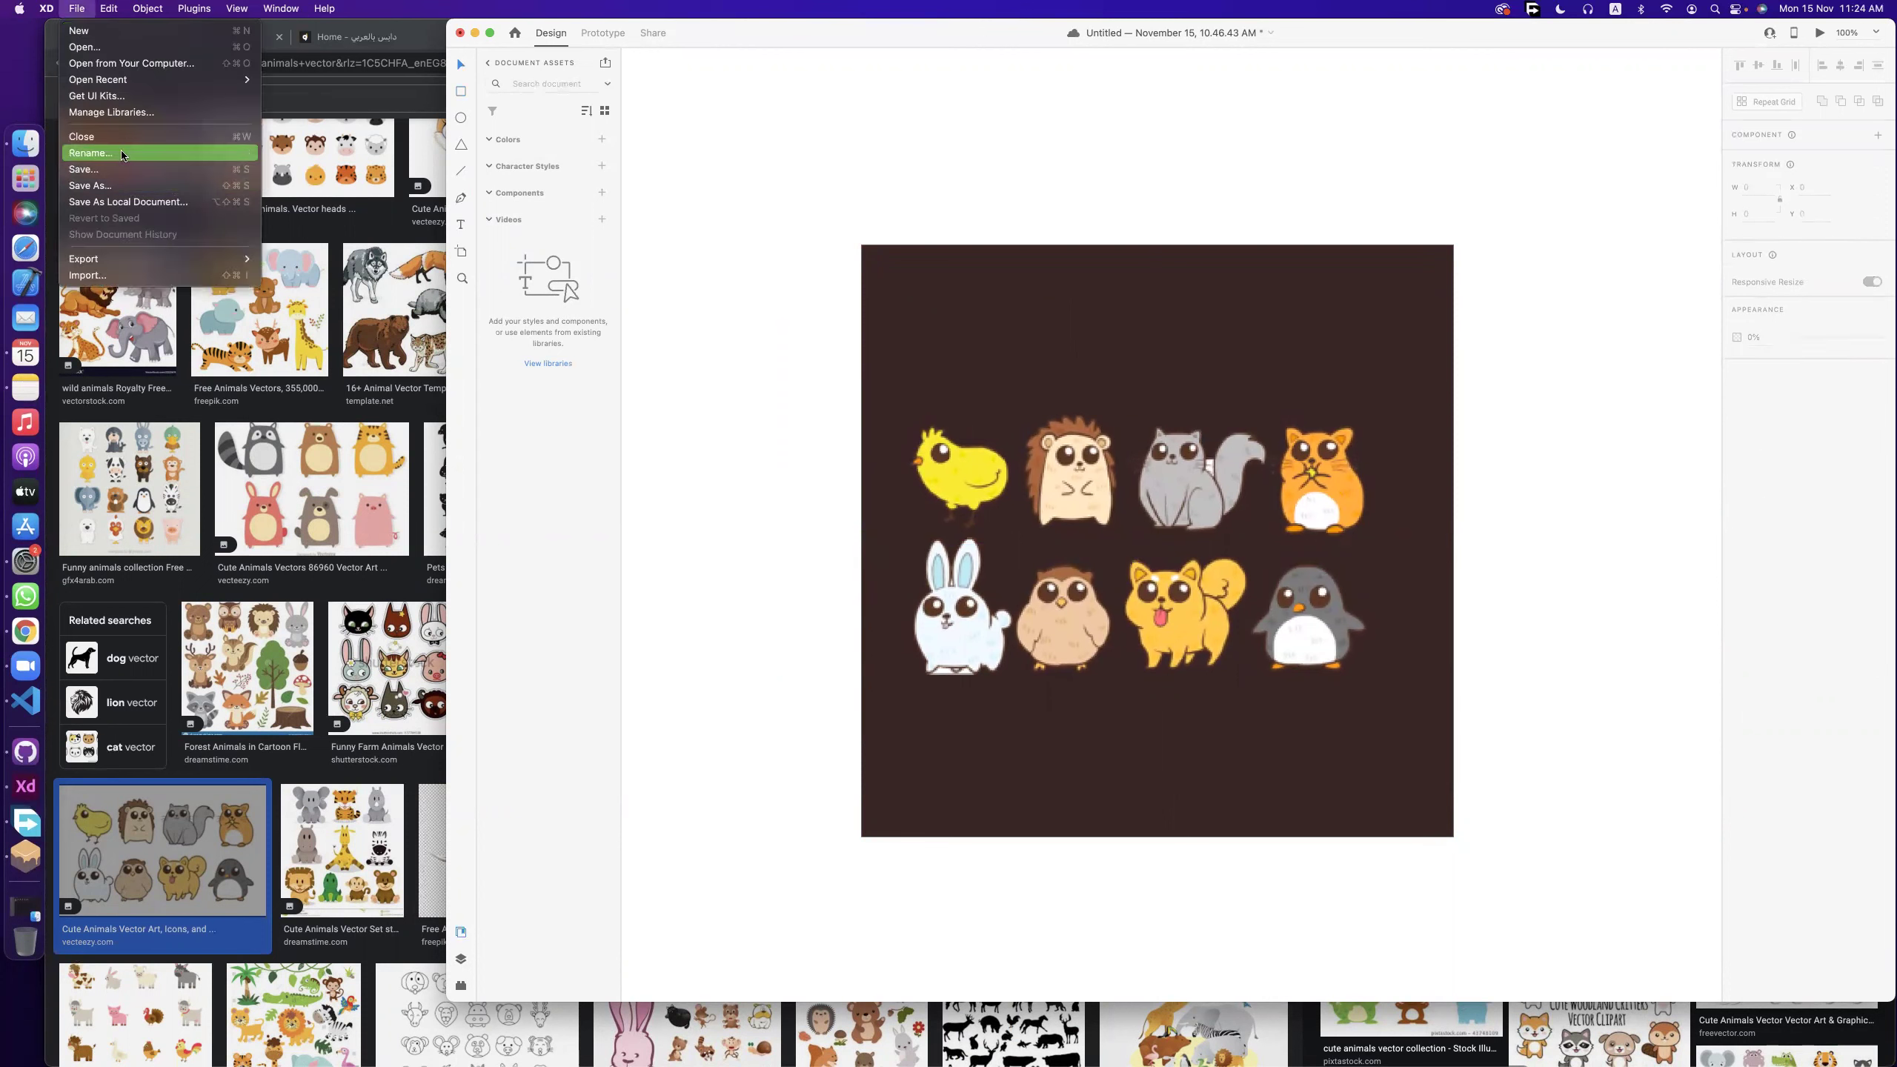
pyautogui.click(706, 344)
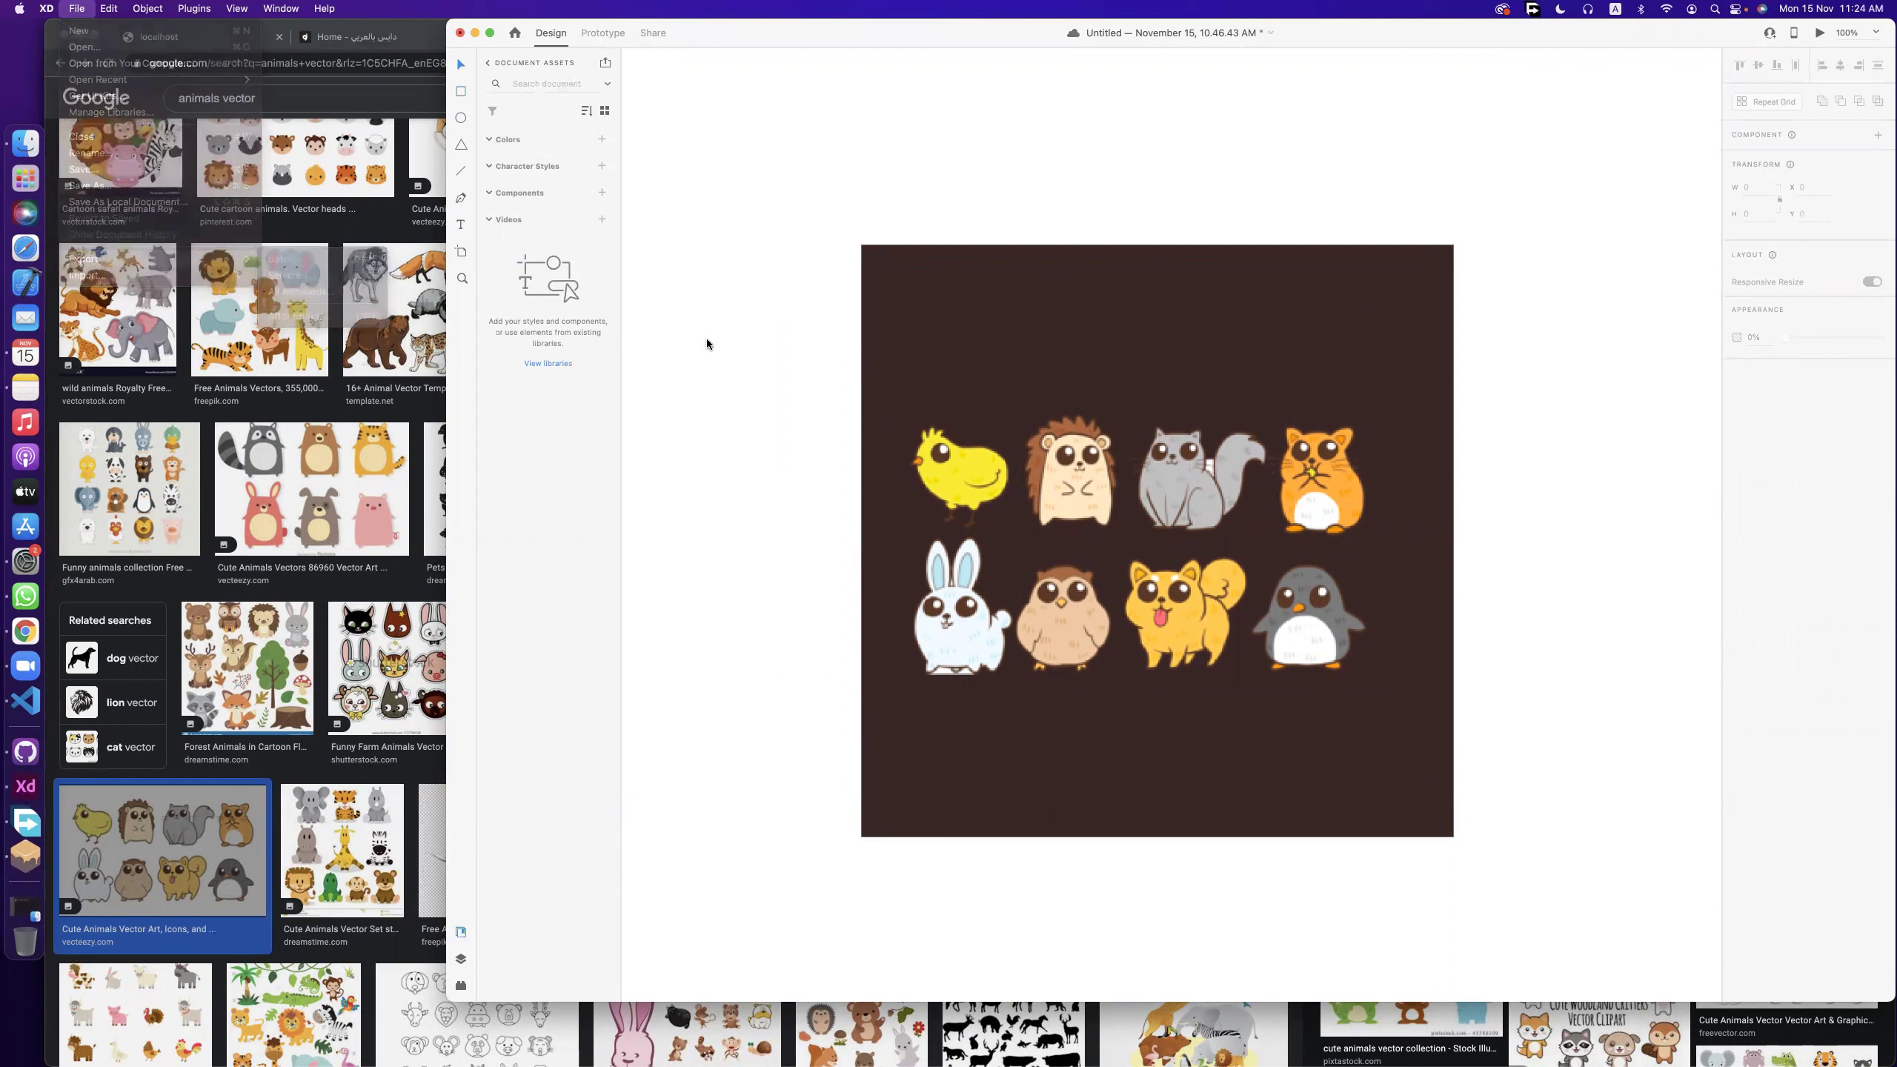
pyautogui.click(862, 252)
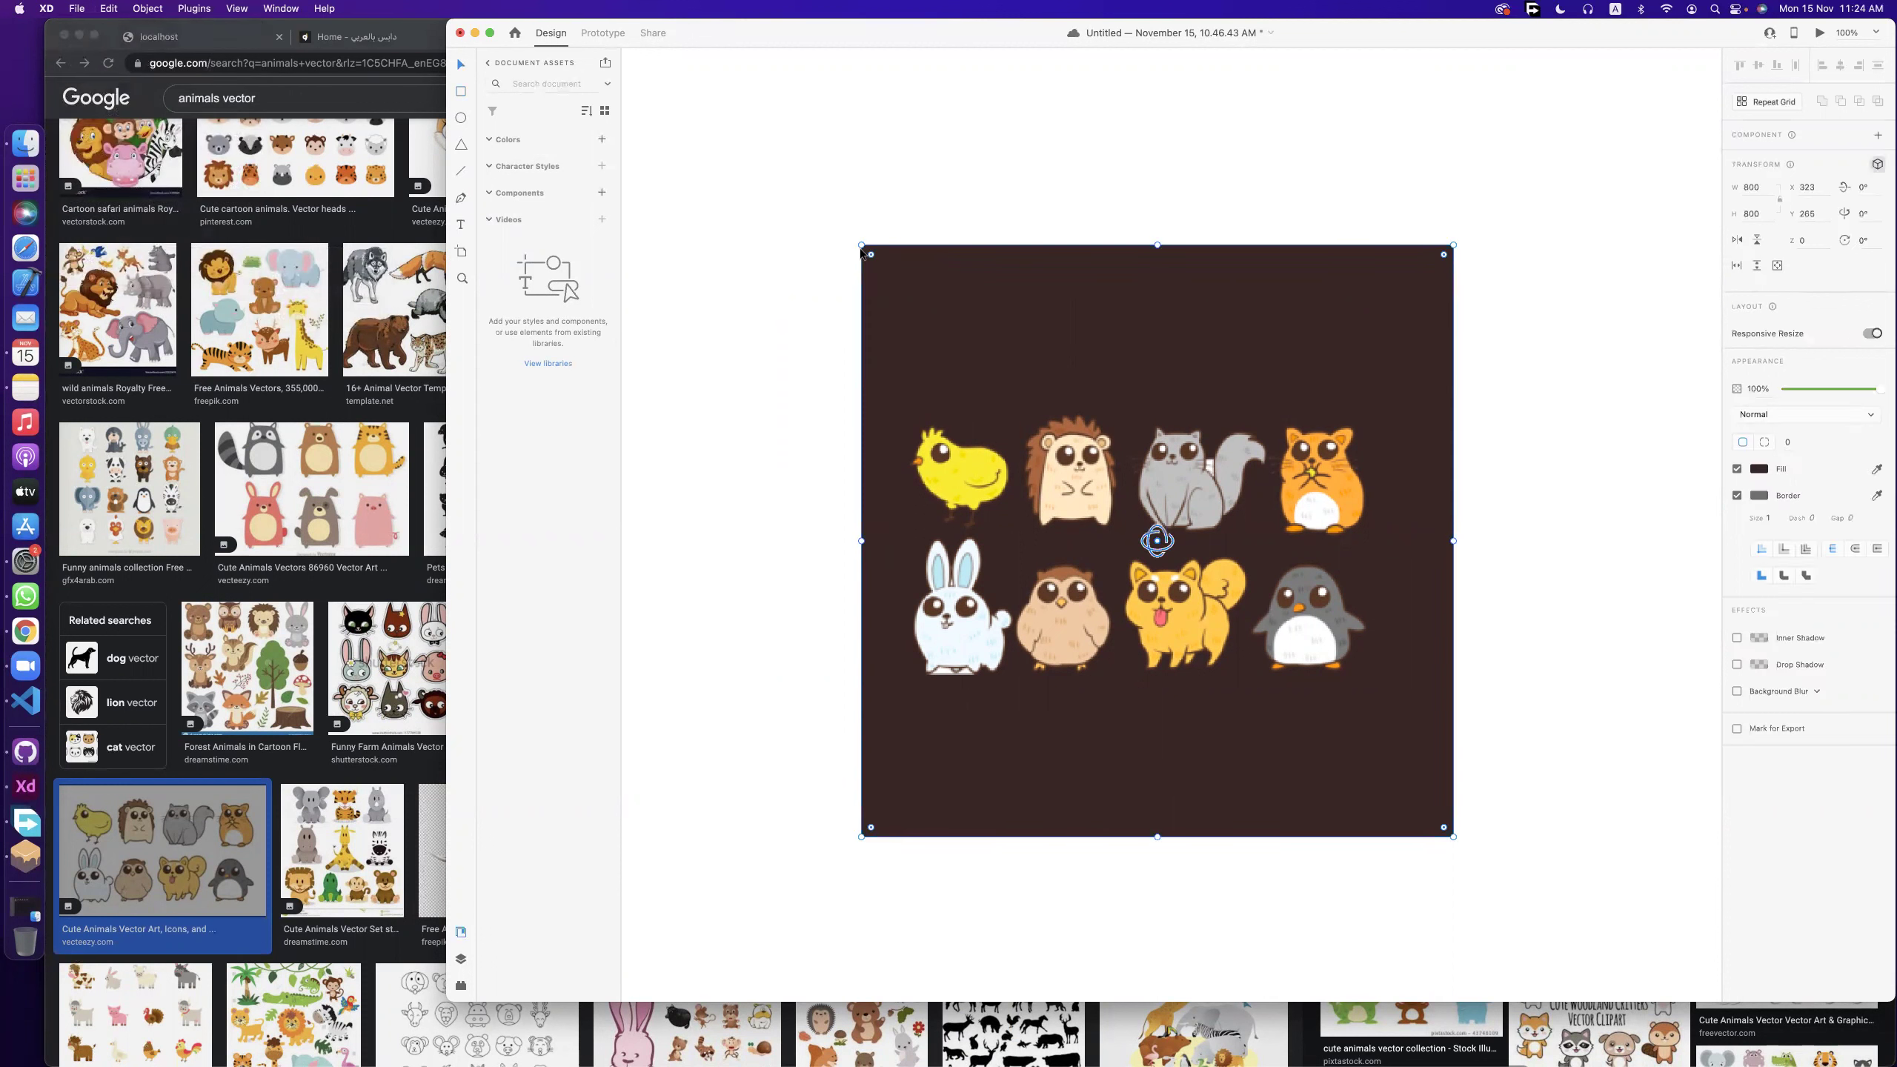
pyautogui.click(78, 8)
pyautogui.moveTo(107, 258)
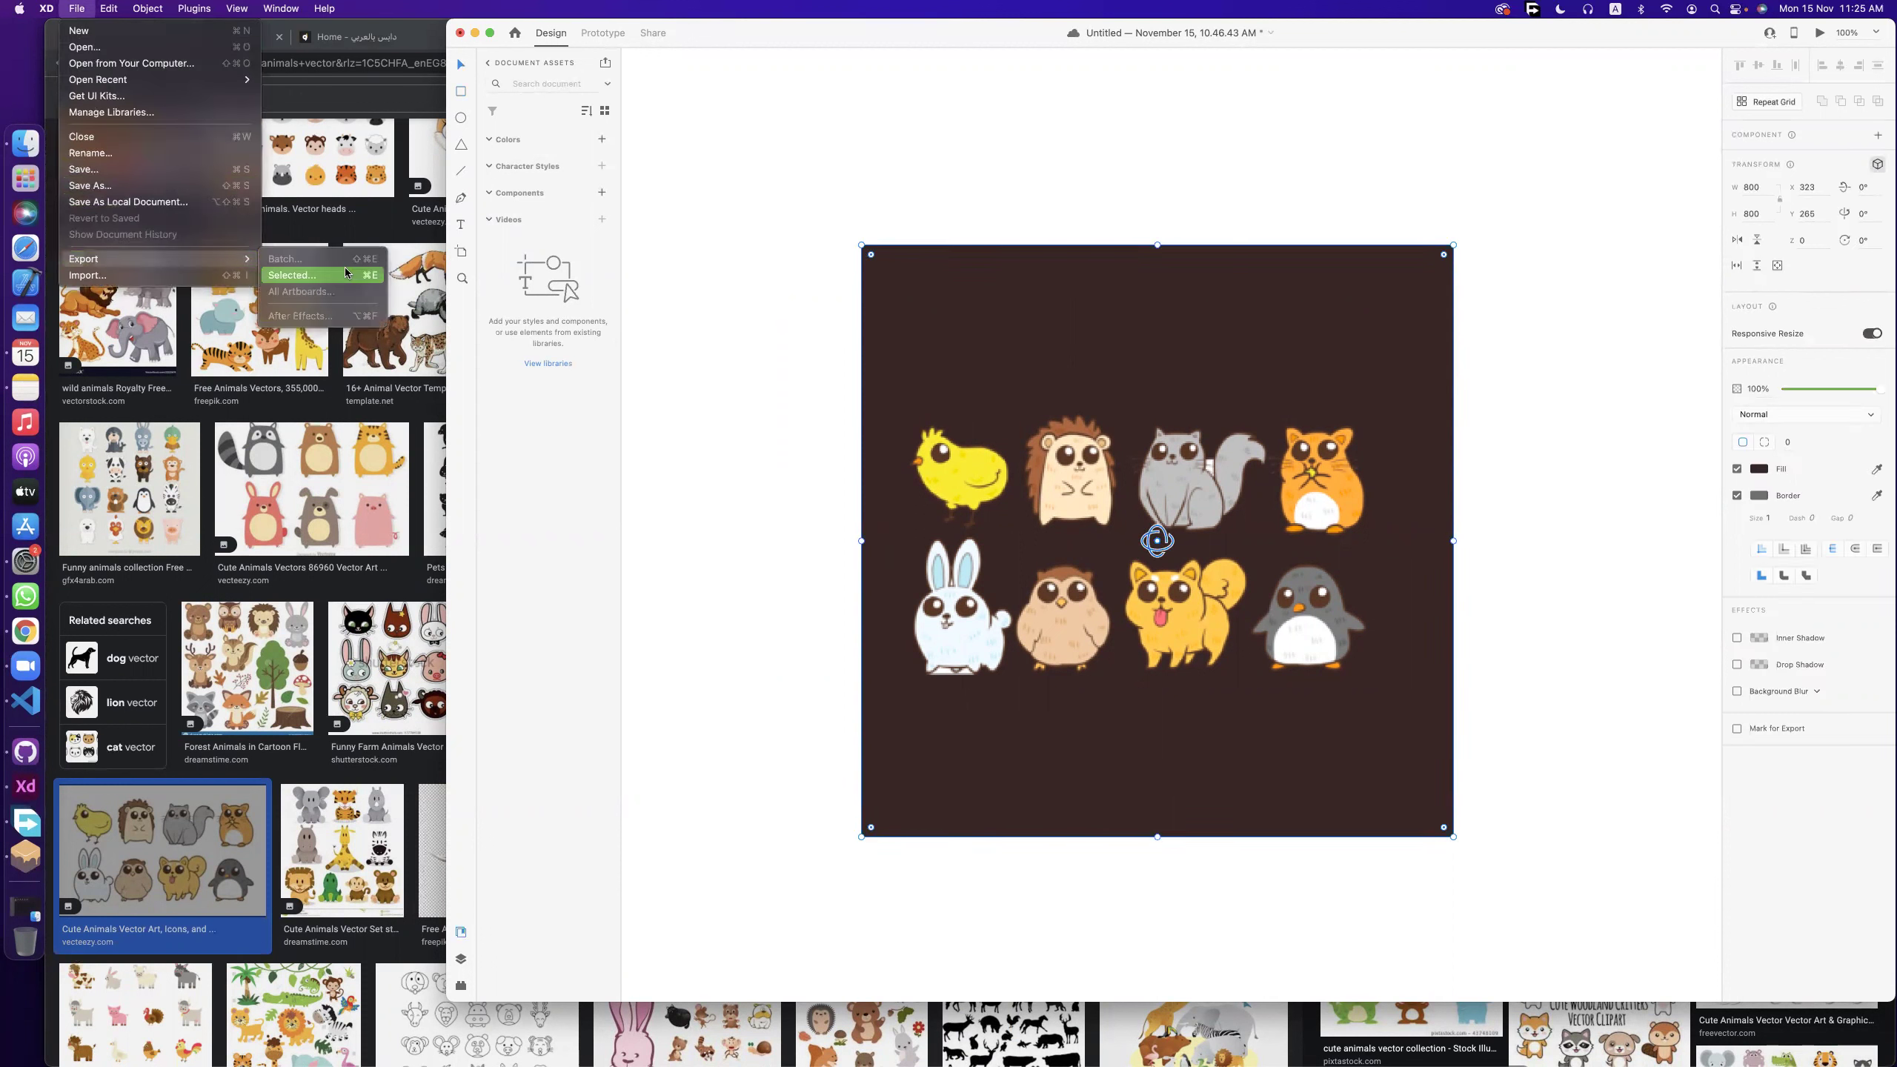
pyautogui.click(347, 274)
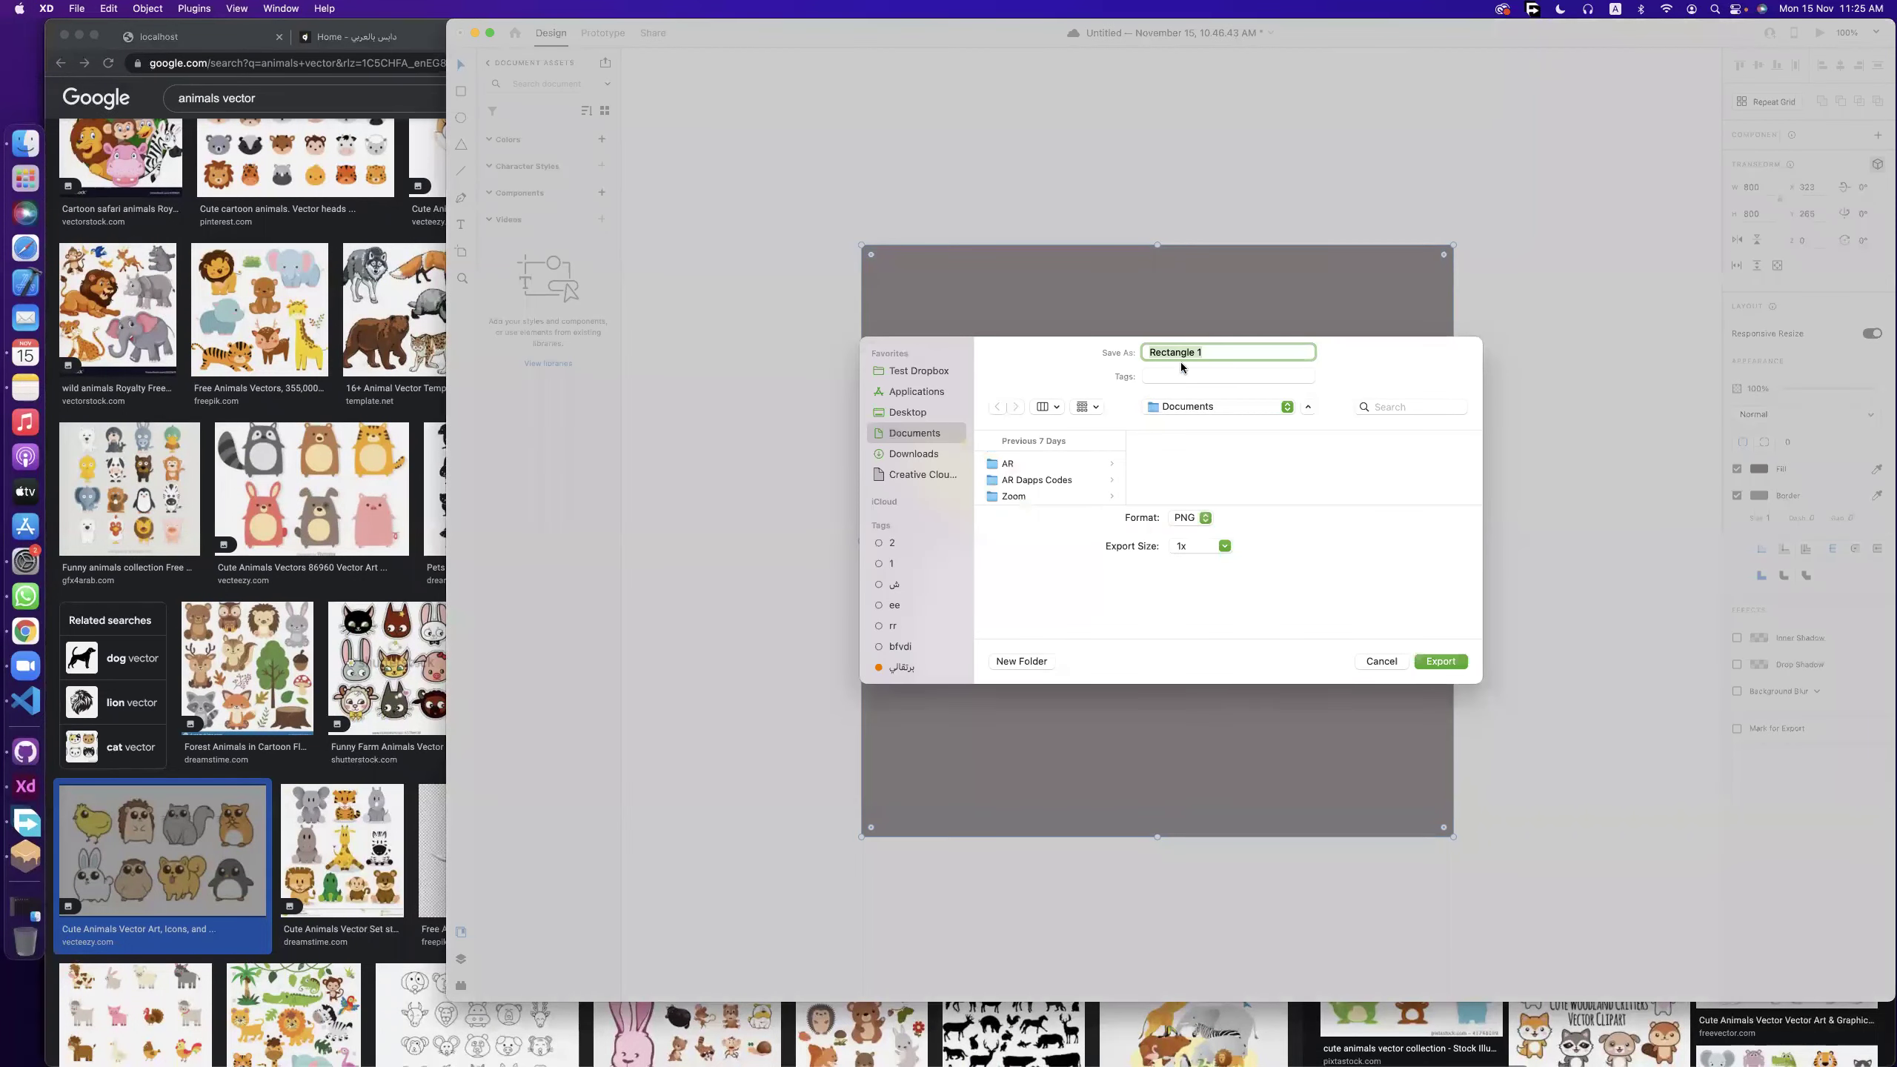
pyautogui.write('9')
pyautogui.press('Return')
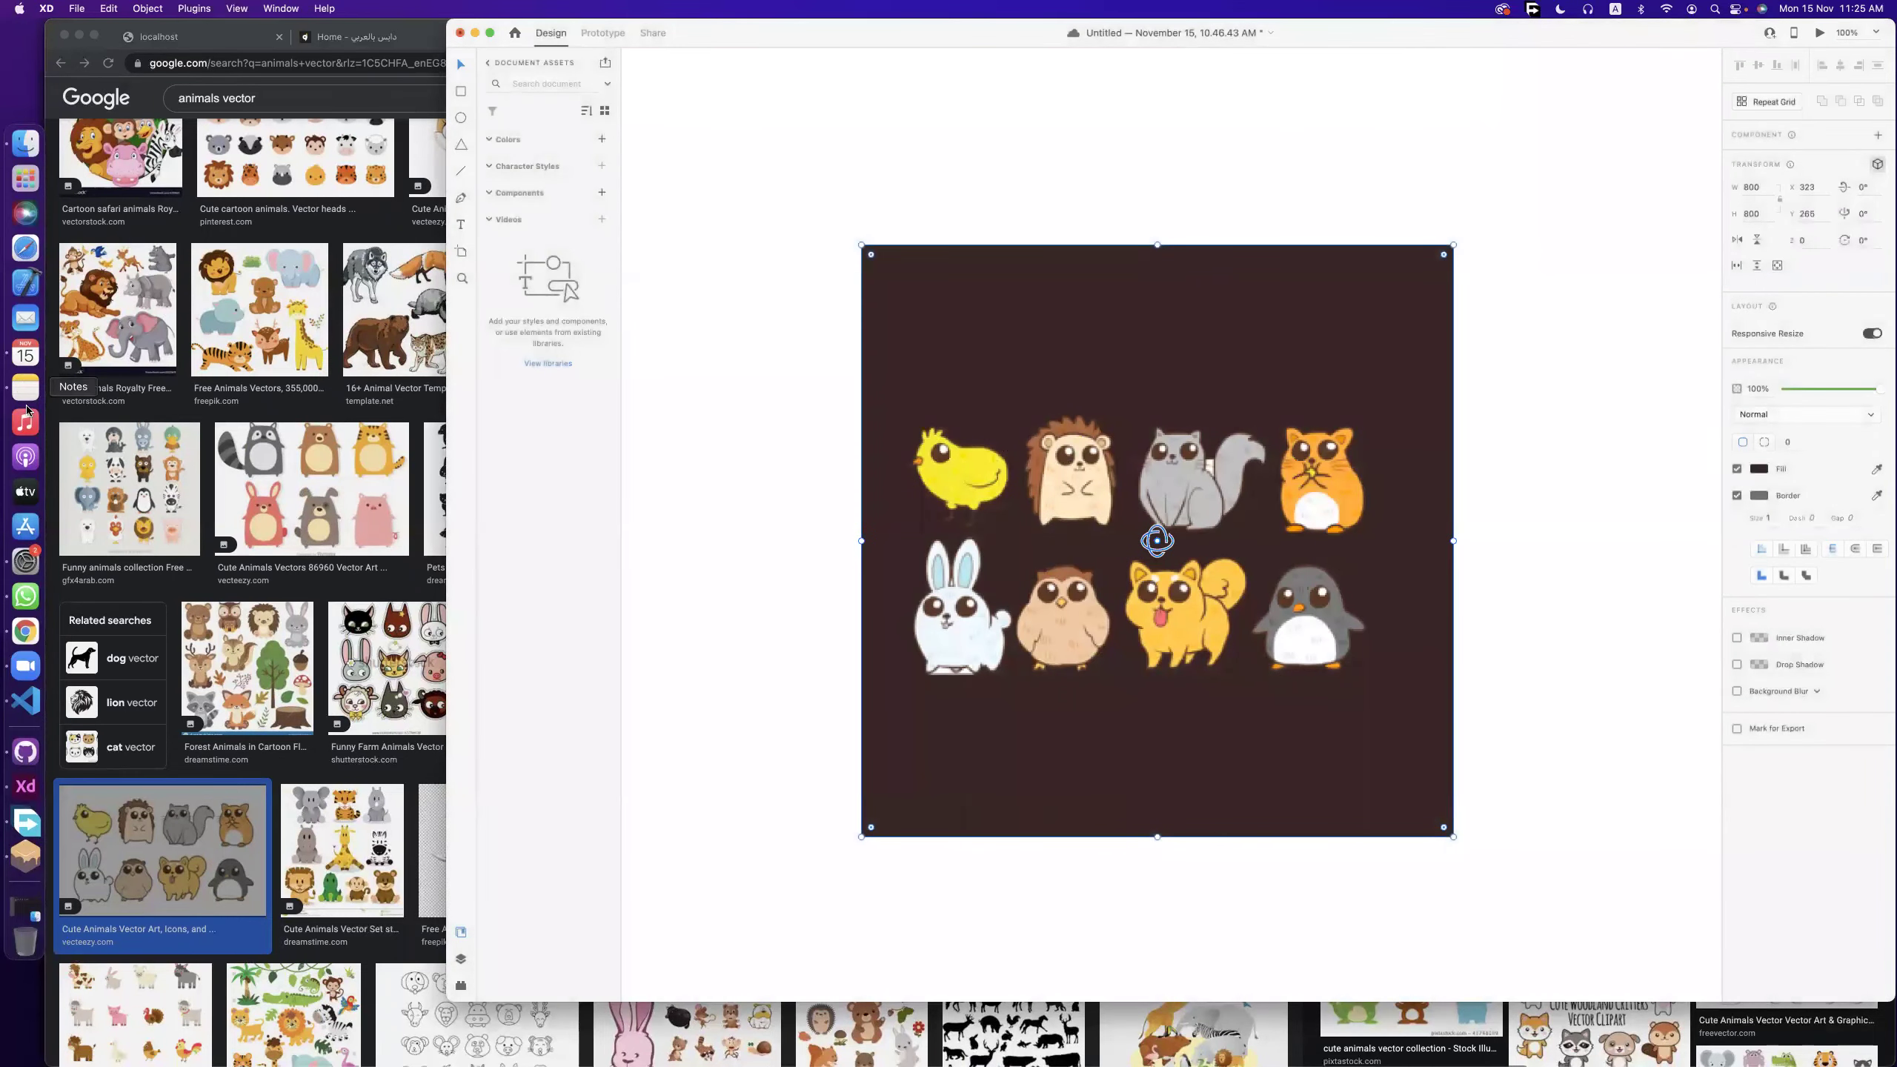
# Switch to Chrome and check the exported 9.png in Documents through the NFT marketplace's file chooser, without choosing it.
pyautogui.click(19, 631)
pyautogui.click(873, 37)
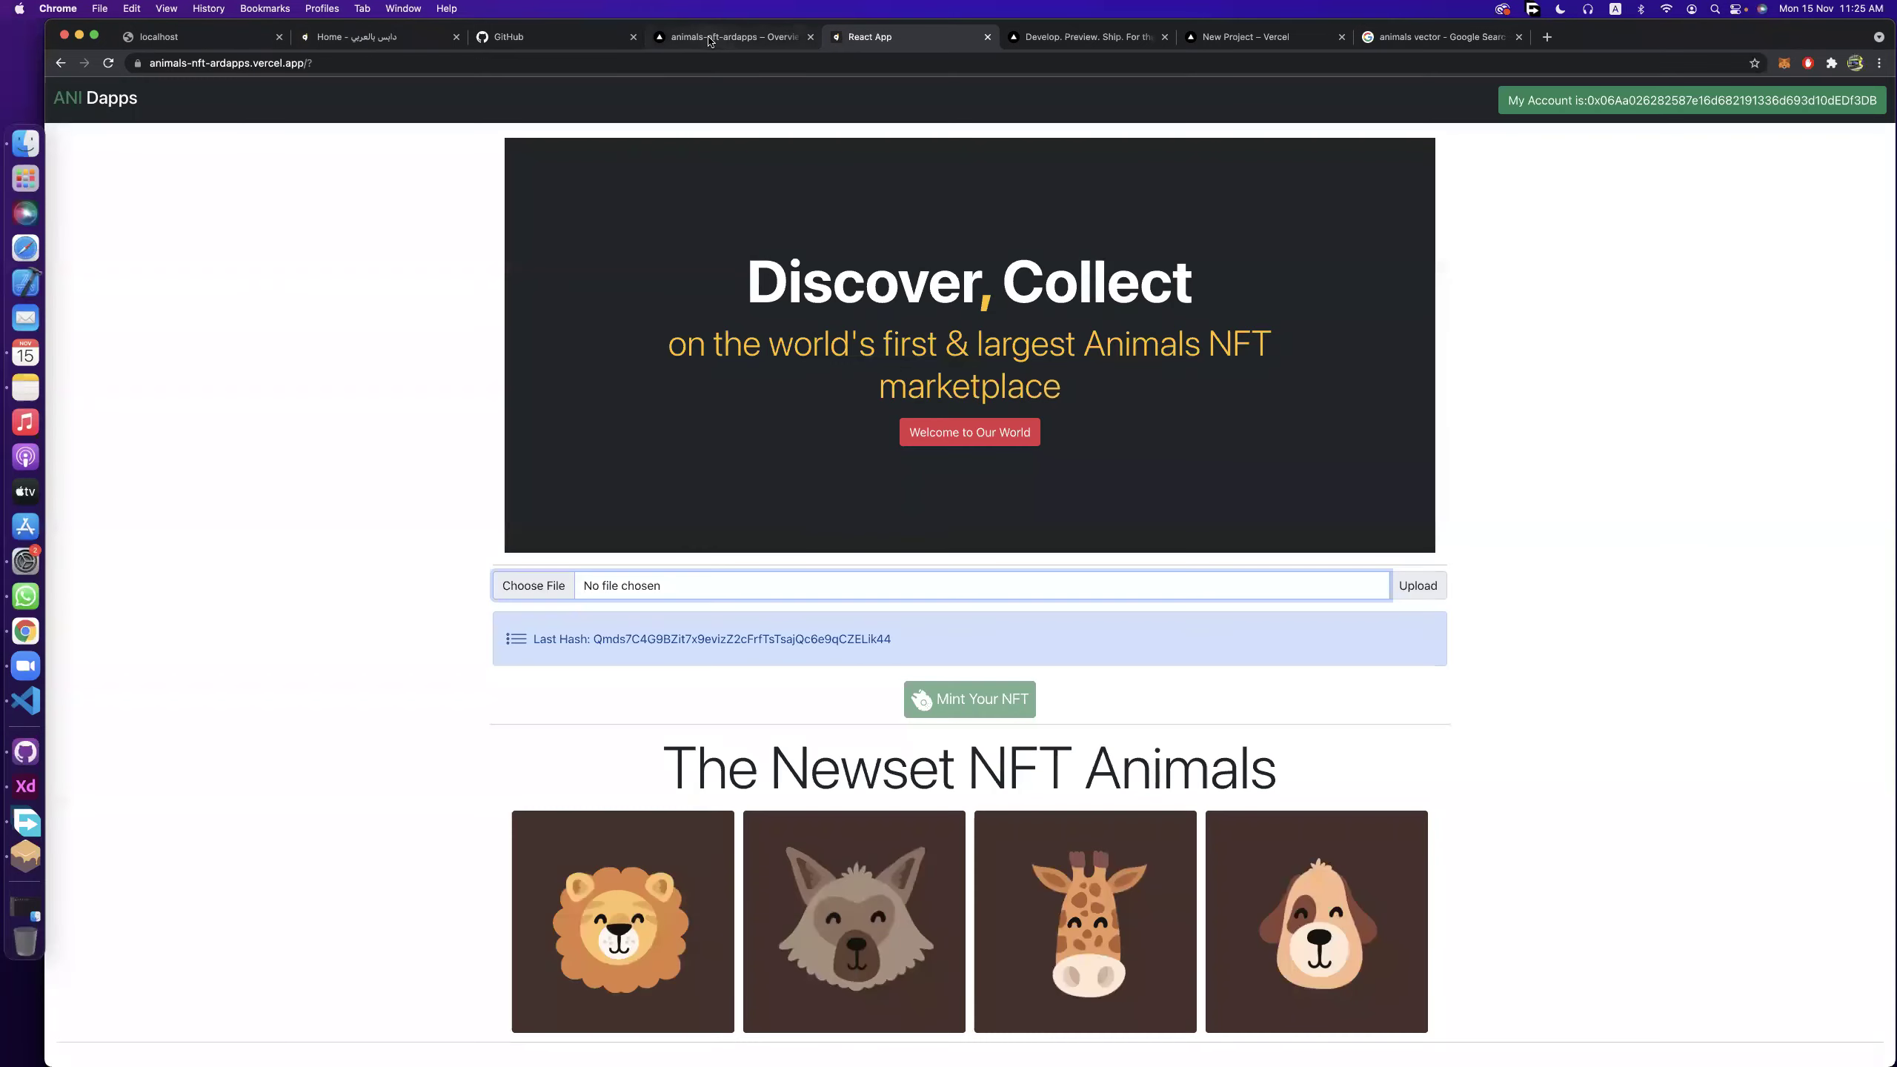
pyautogui.click(533, 591)
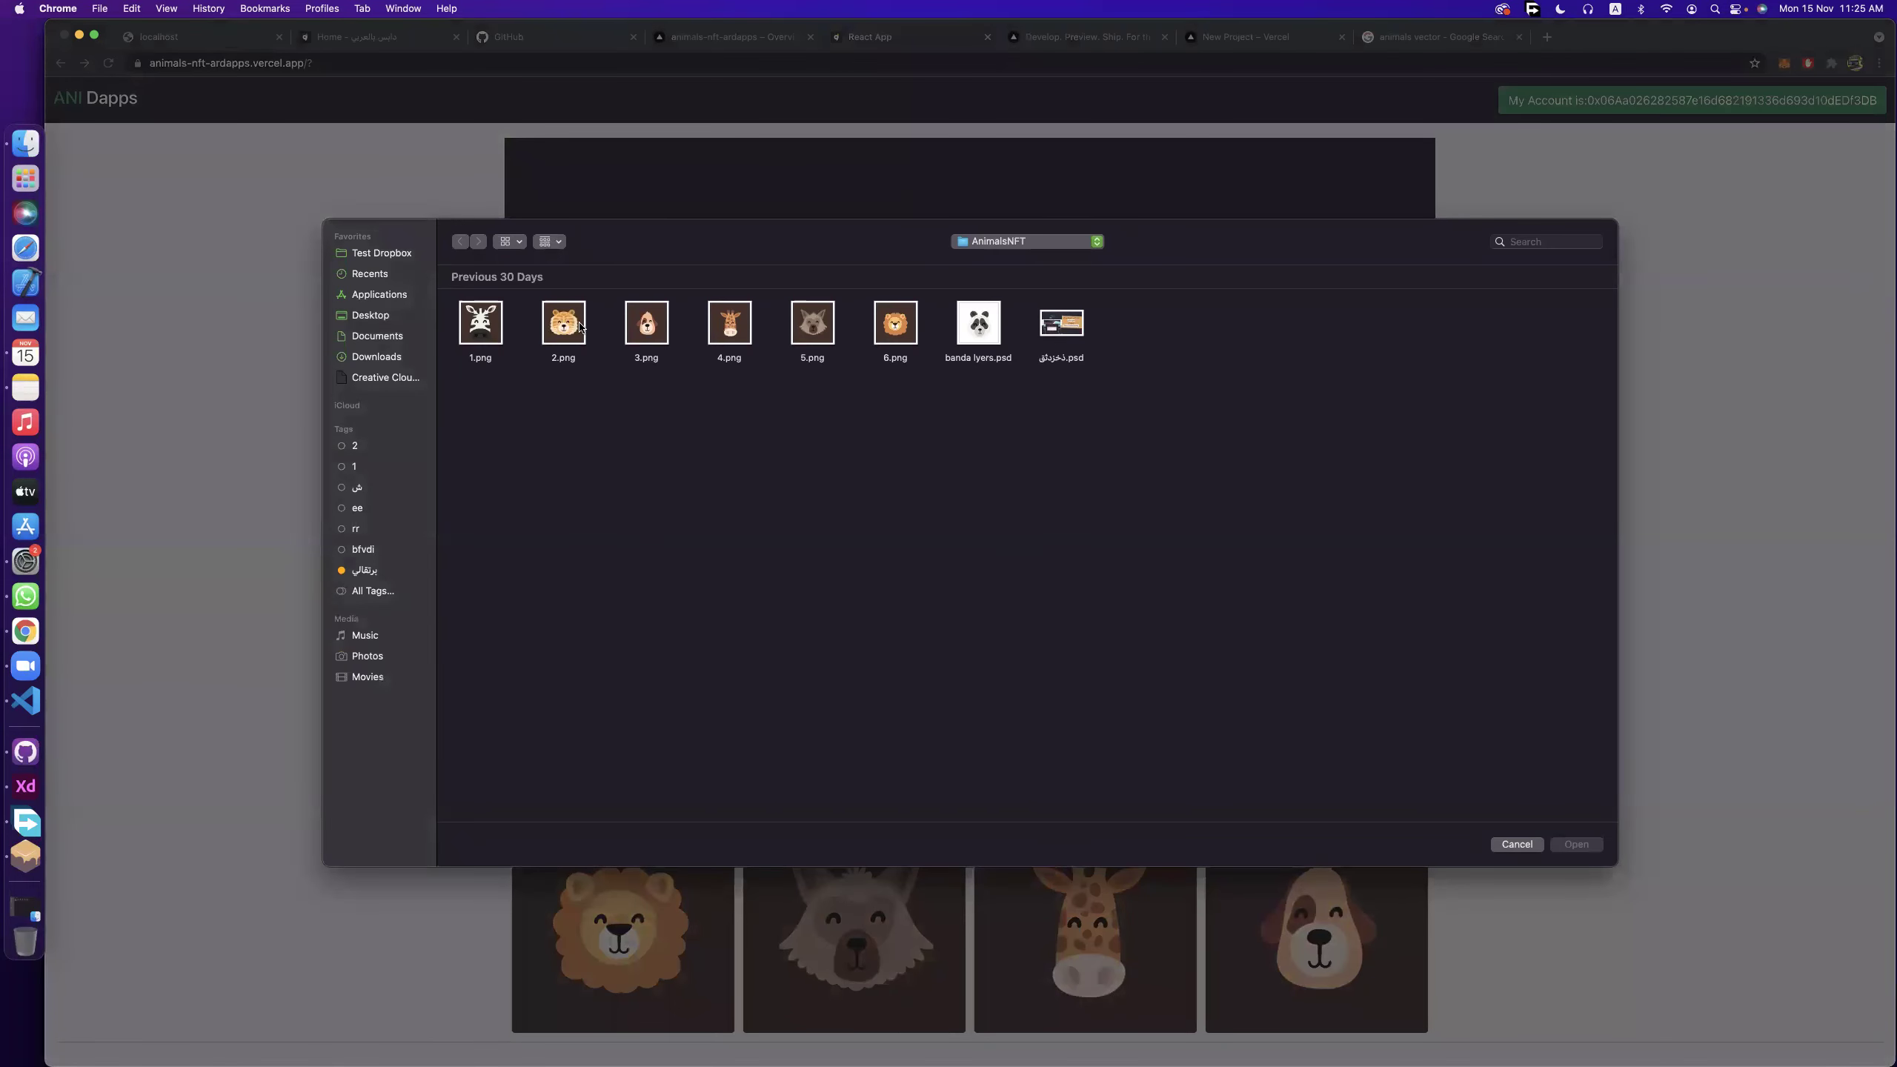
pyautogui.click(392, 340)
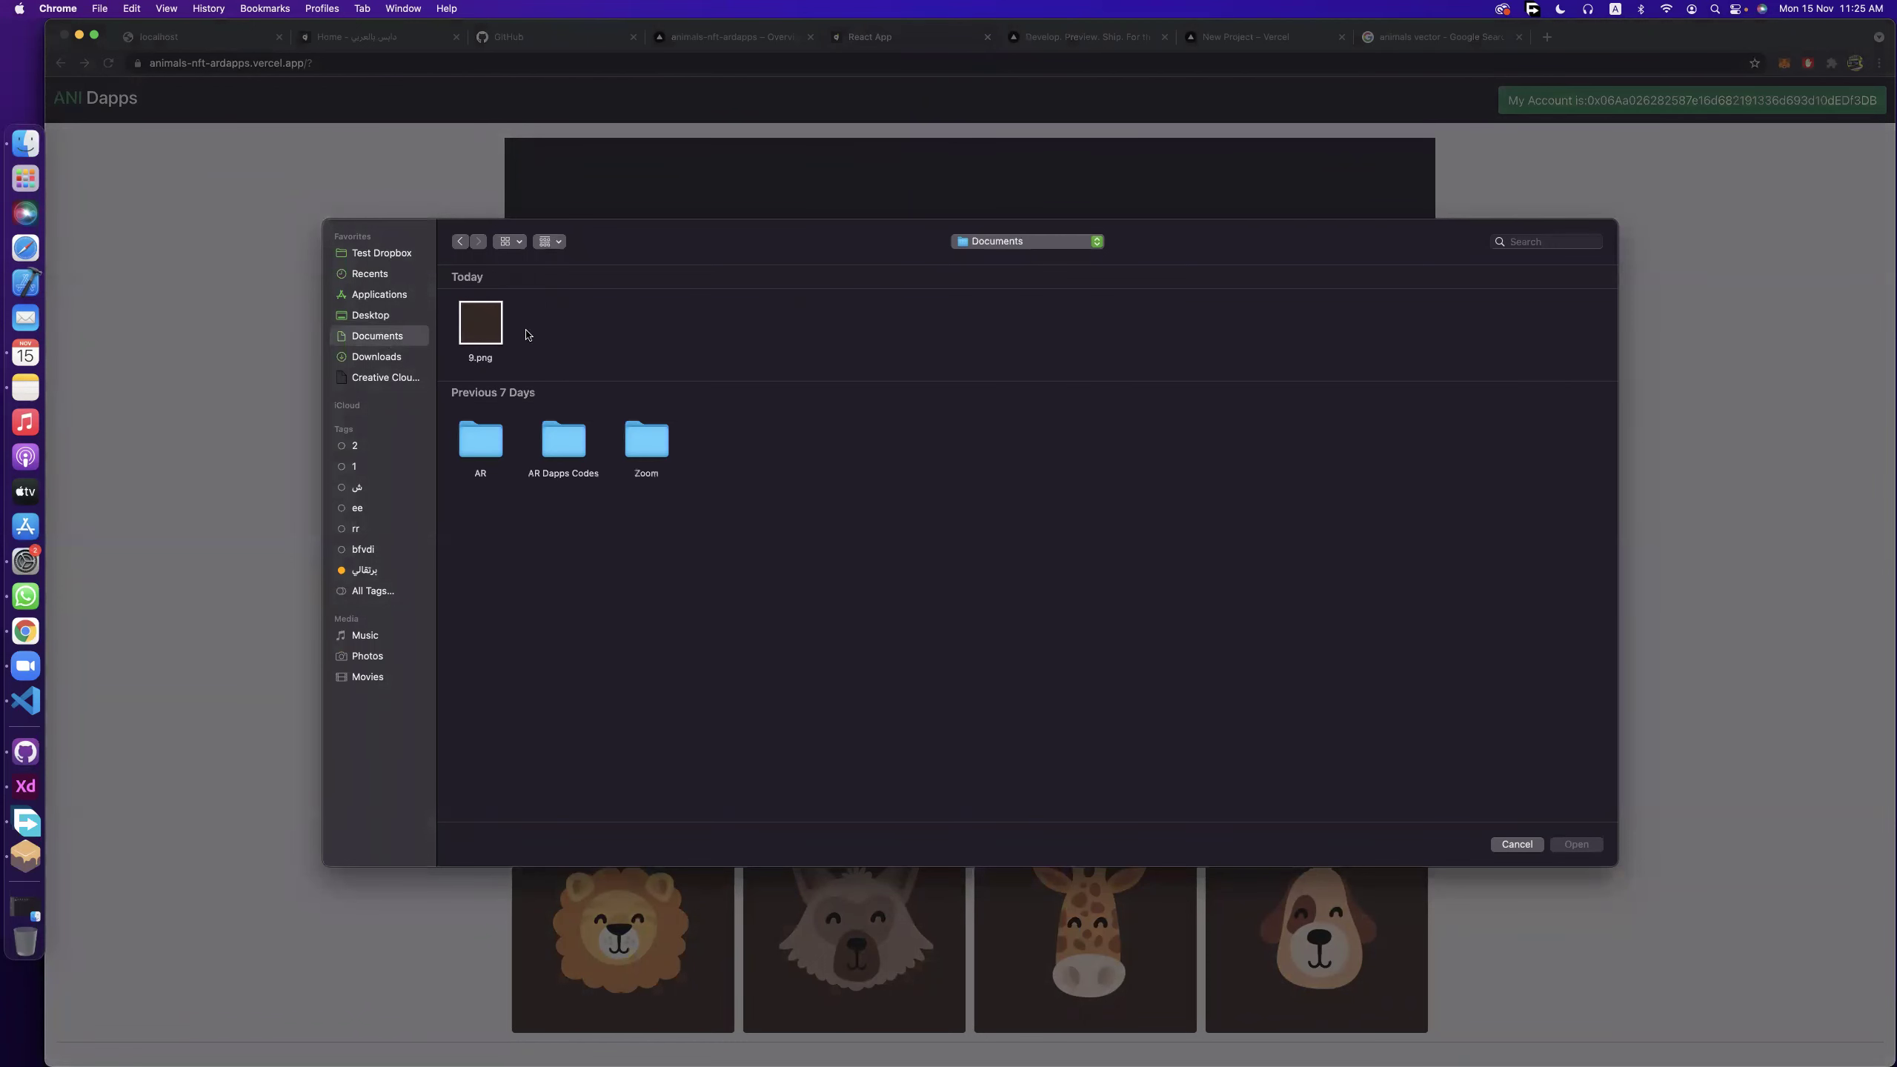
pyautogui.click(1498, 850)
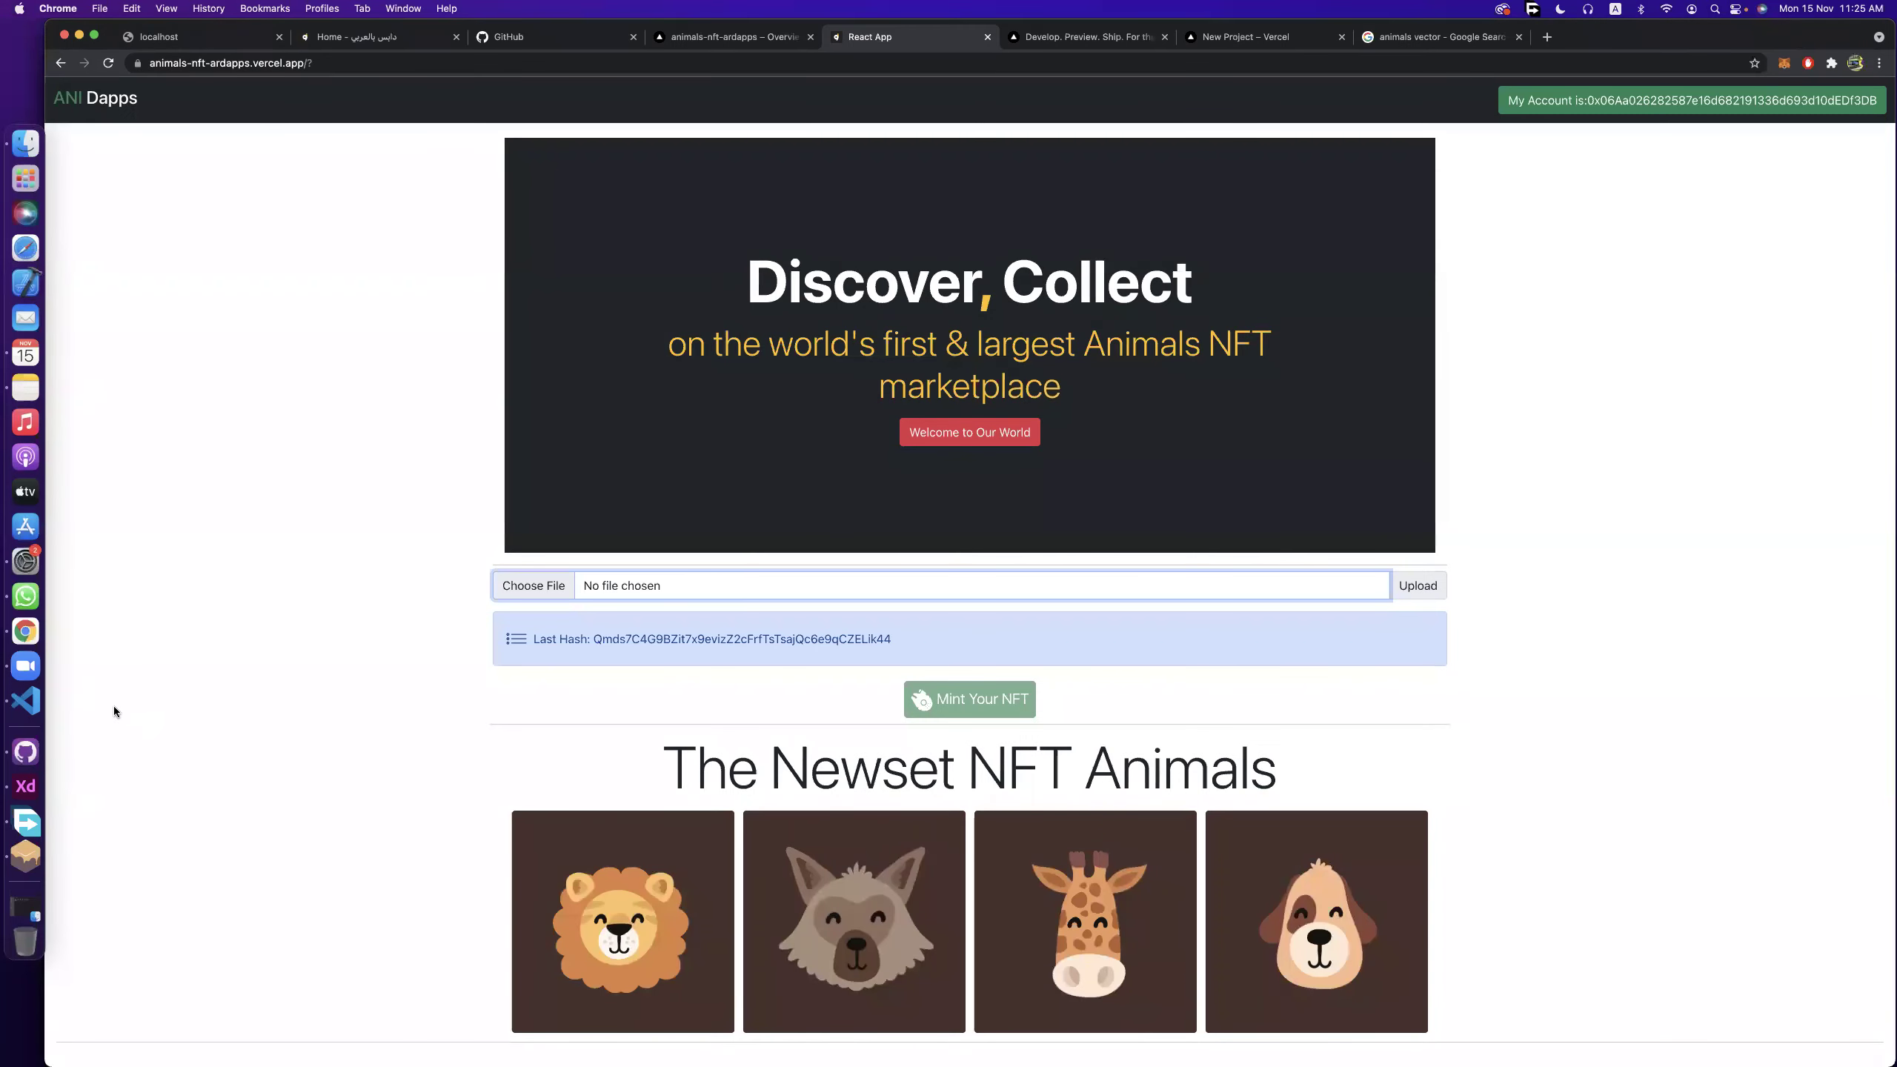
# Switch to Adobe XD, group the brown square with the animals image and export the group as Group 1.png into Documents.
pyautogui.click(25, 785)
pyautogui.moveTo(1525, 868); pyautogui.dragTo(786, 239)
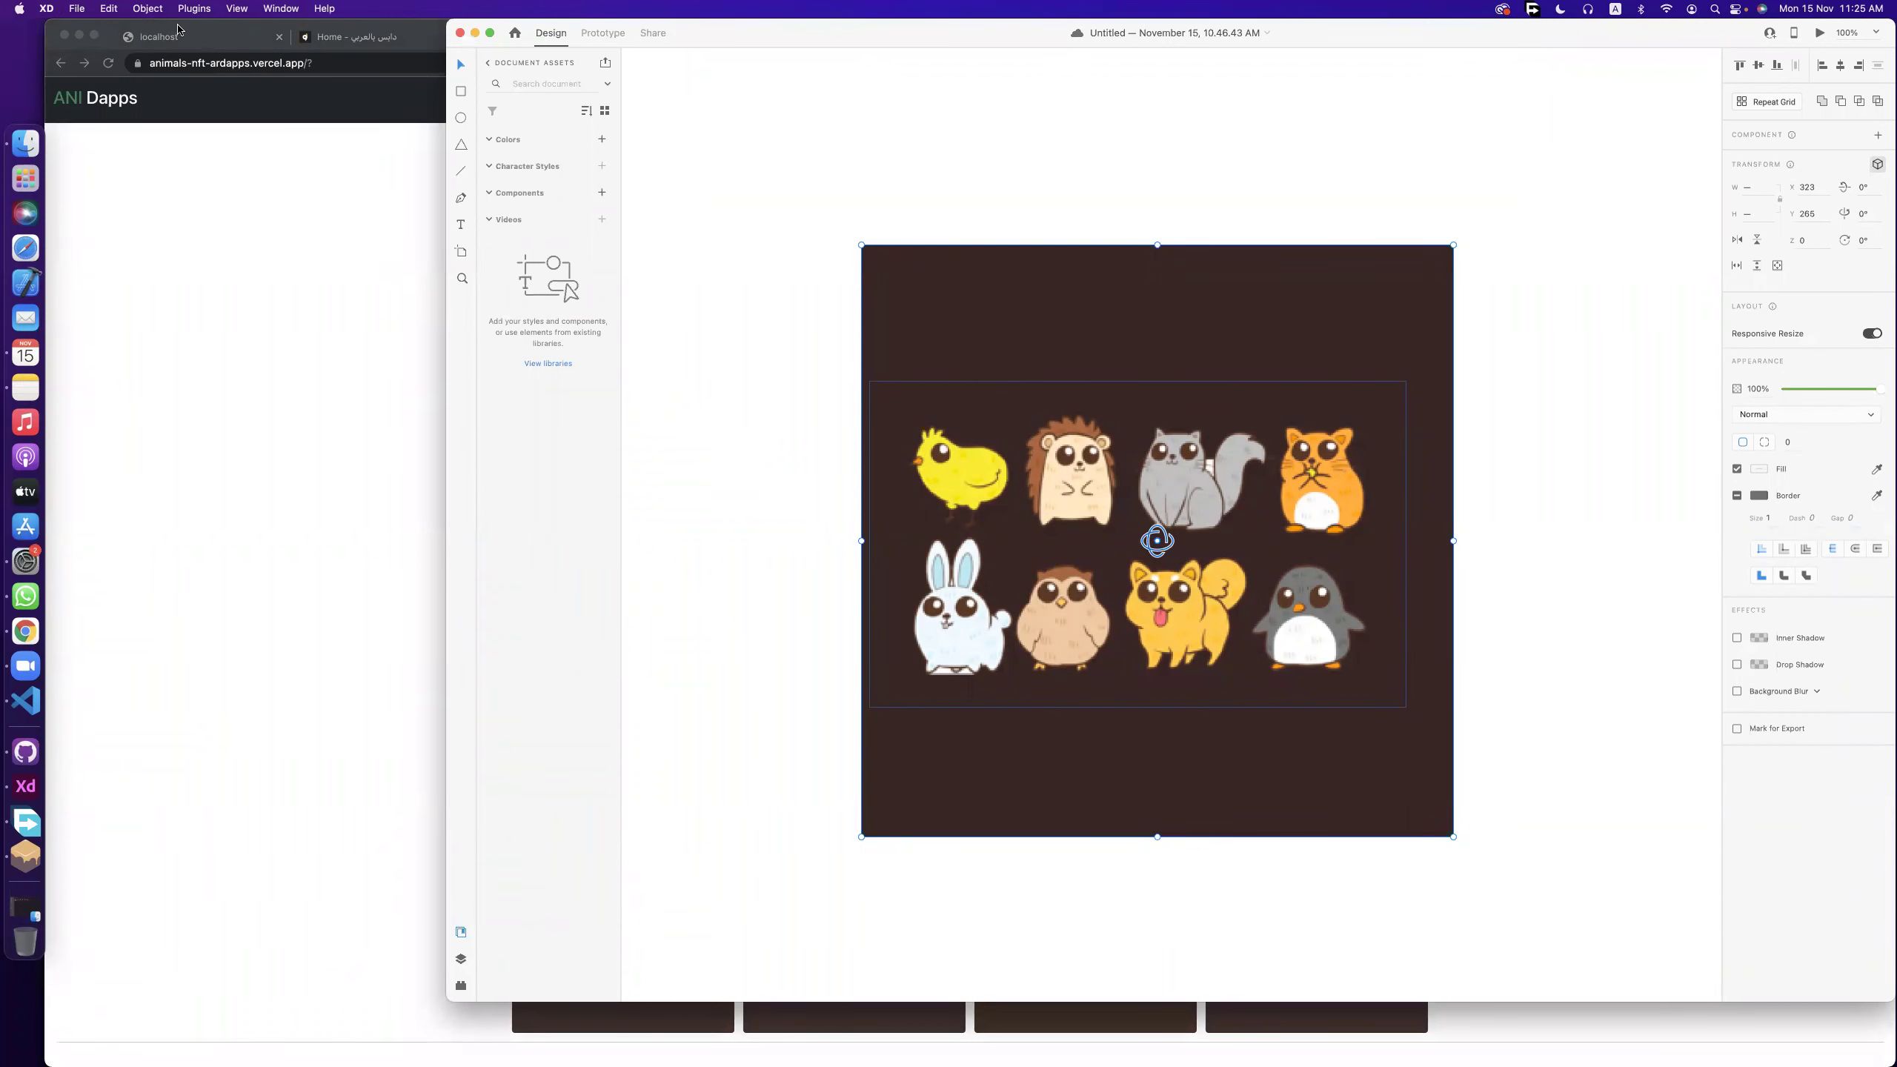
pyautogui.press('super+g')
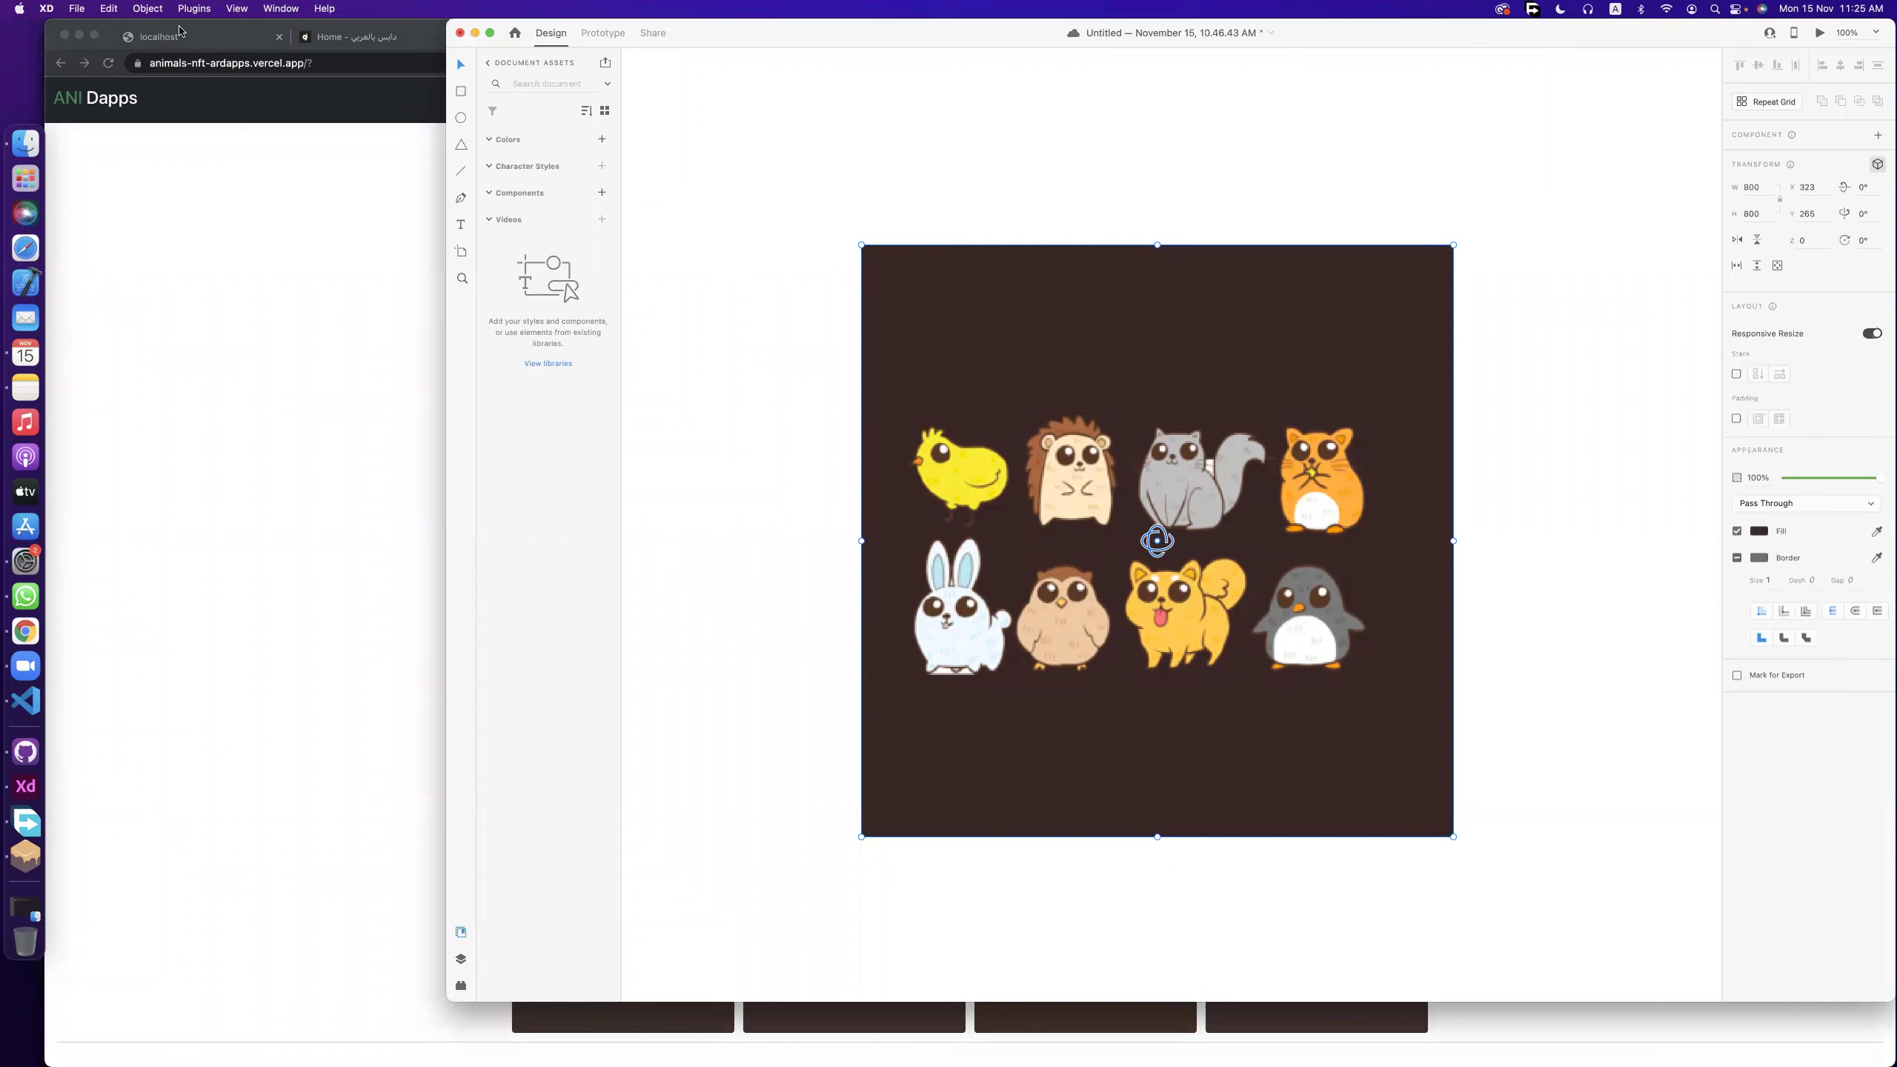
pyautogui.click(79, 9)
pyautogui.moveTo(157, 259)
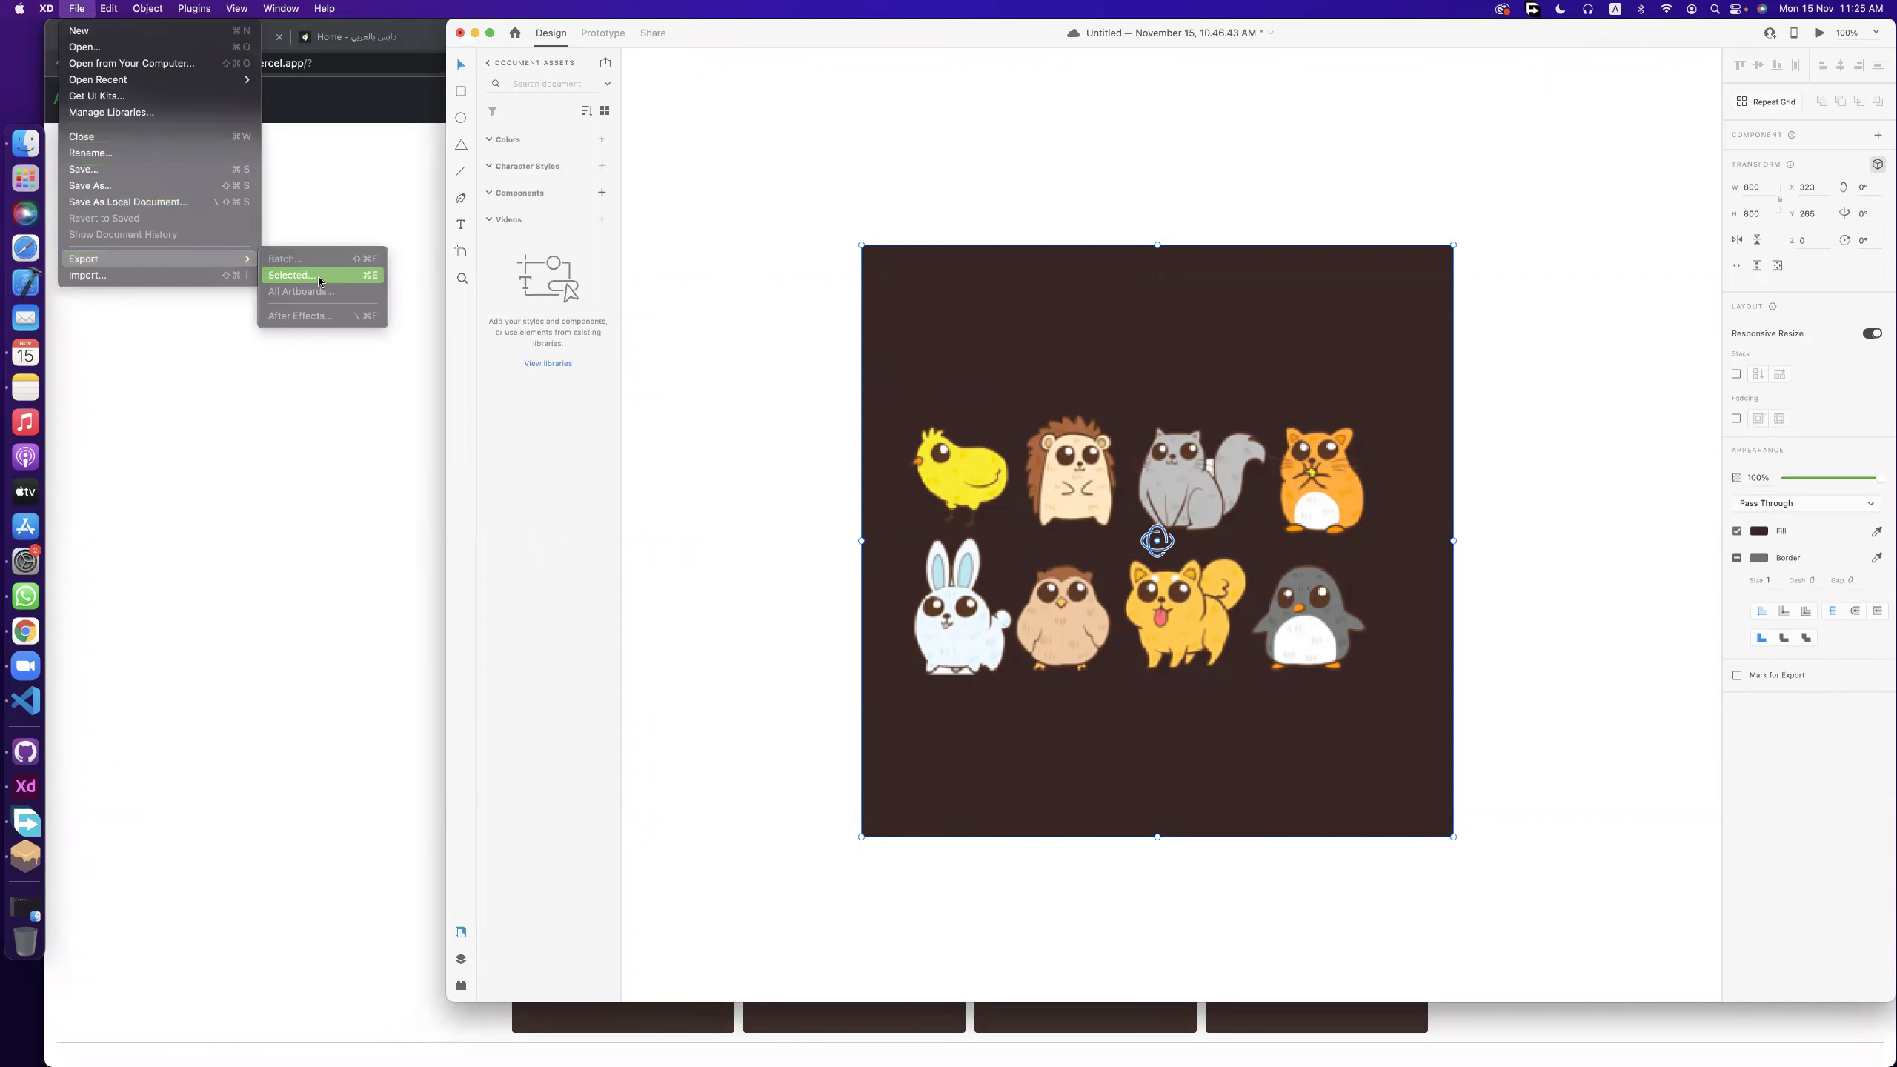
pyautogui.click(318, 276)
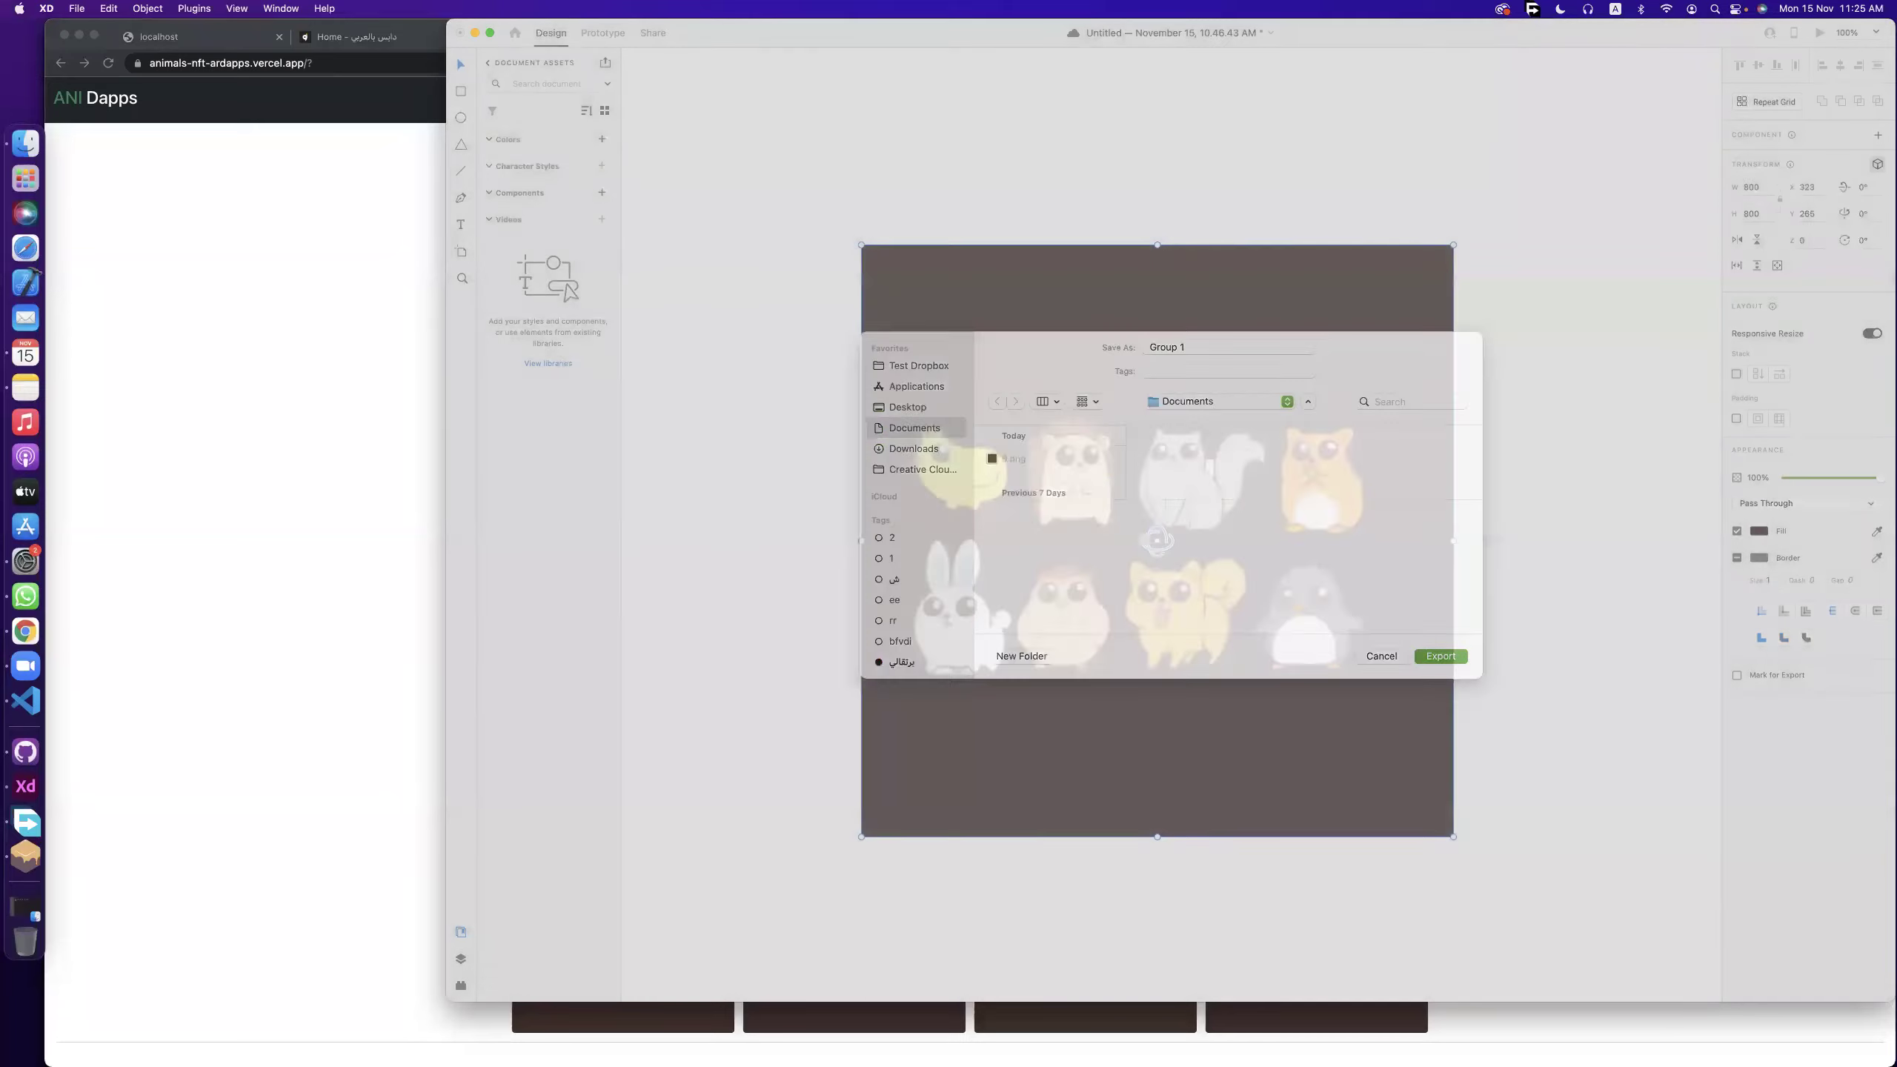
pyautogui.click(25, 142)
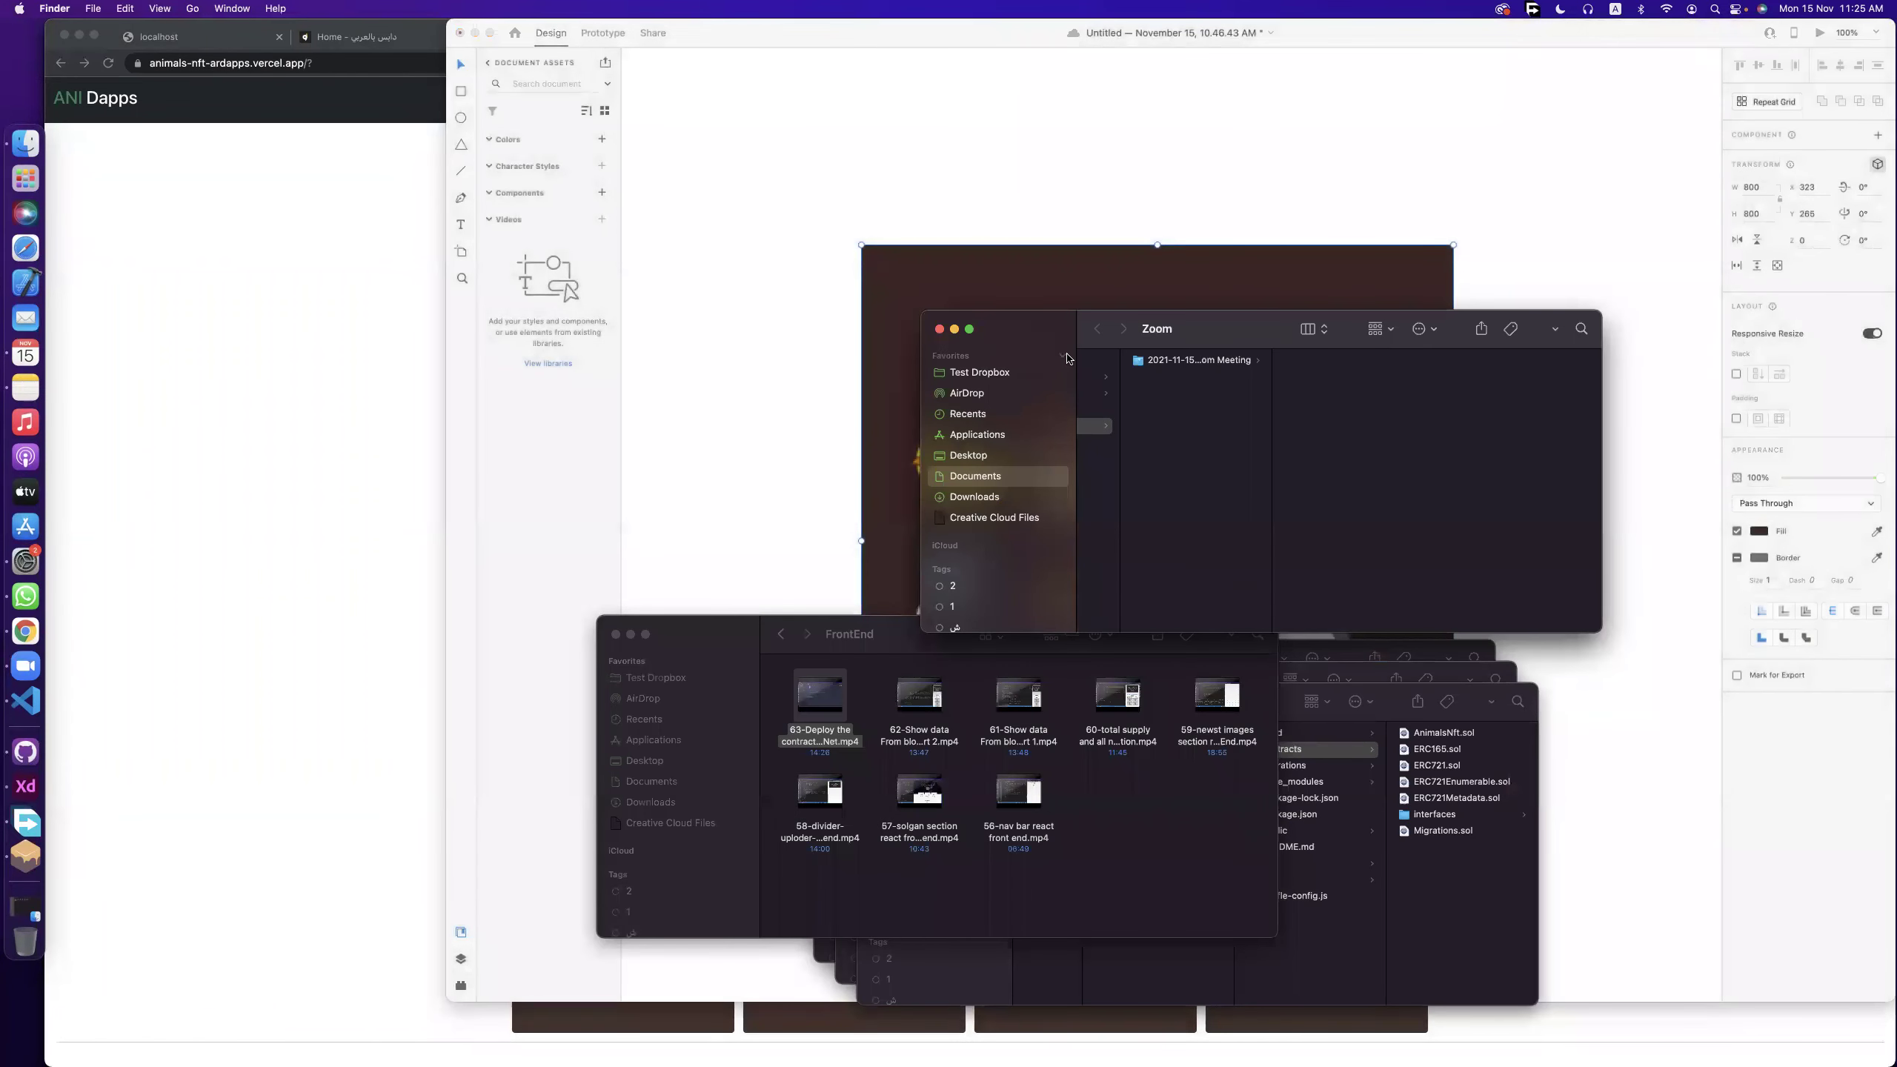
# Switch to Chrome, preview Group 1.png from Documents and choose it as the marketplace's upload file.
pyautogui.click(24, 631)
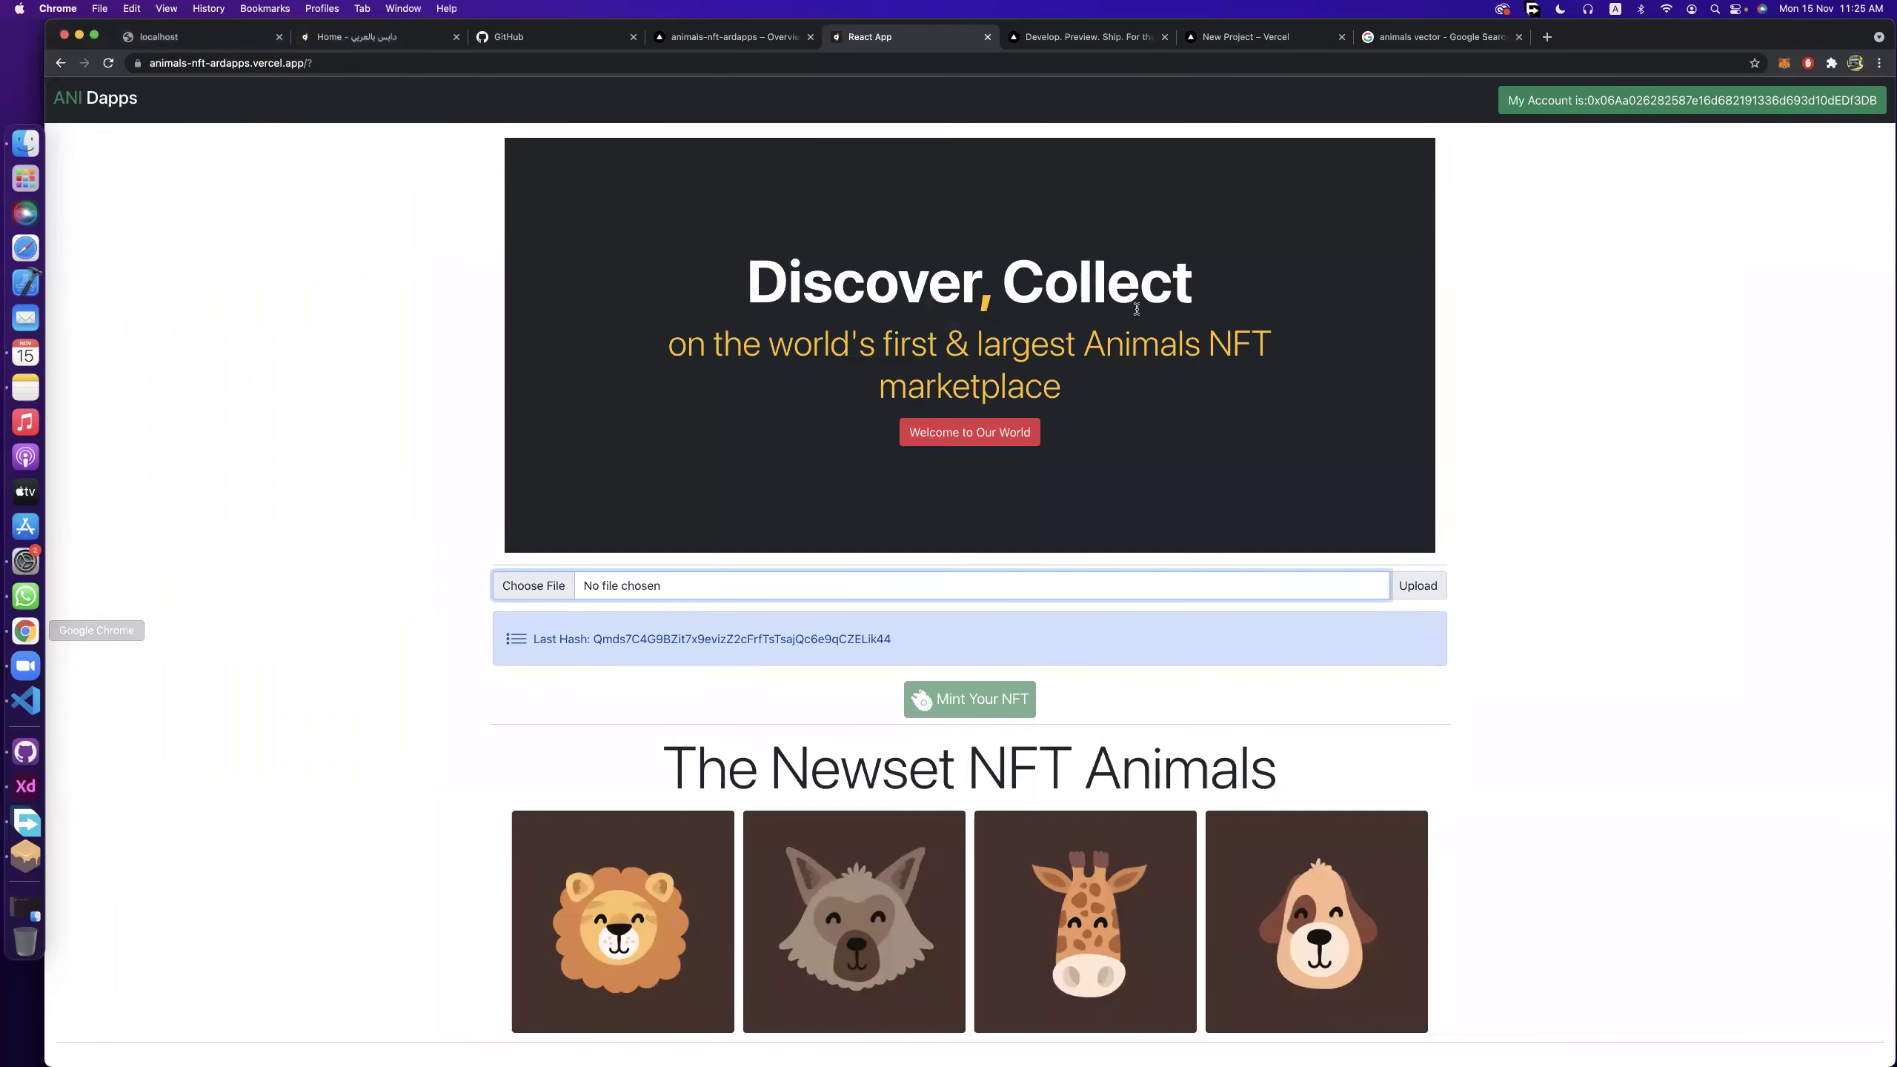
pyautogui.click(552, 592)
pyautogui.click(1012, 239)
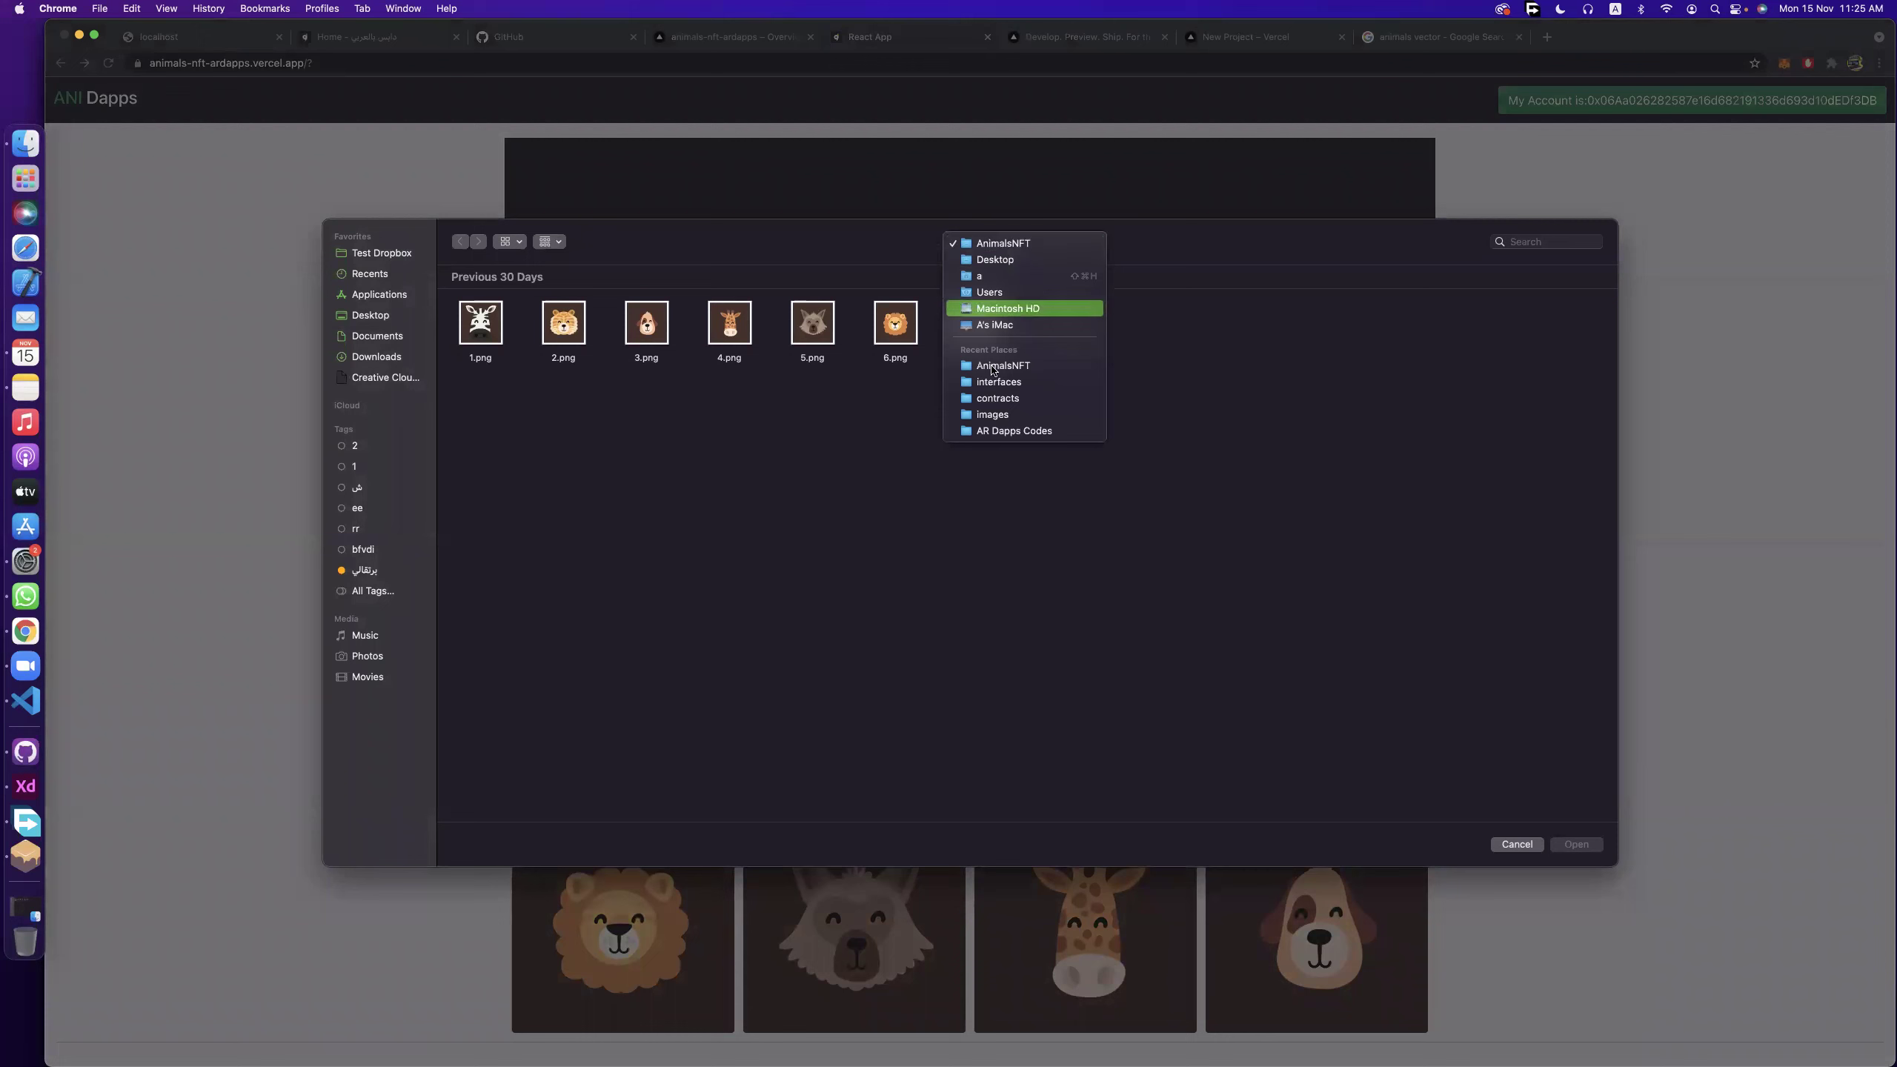
pyautogui.click(377, 336)
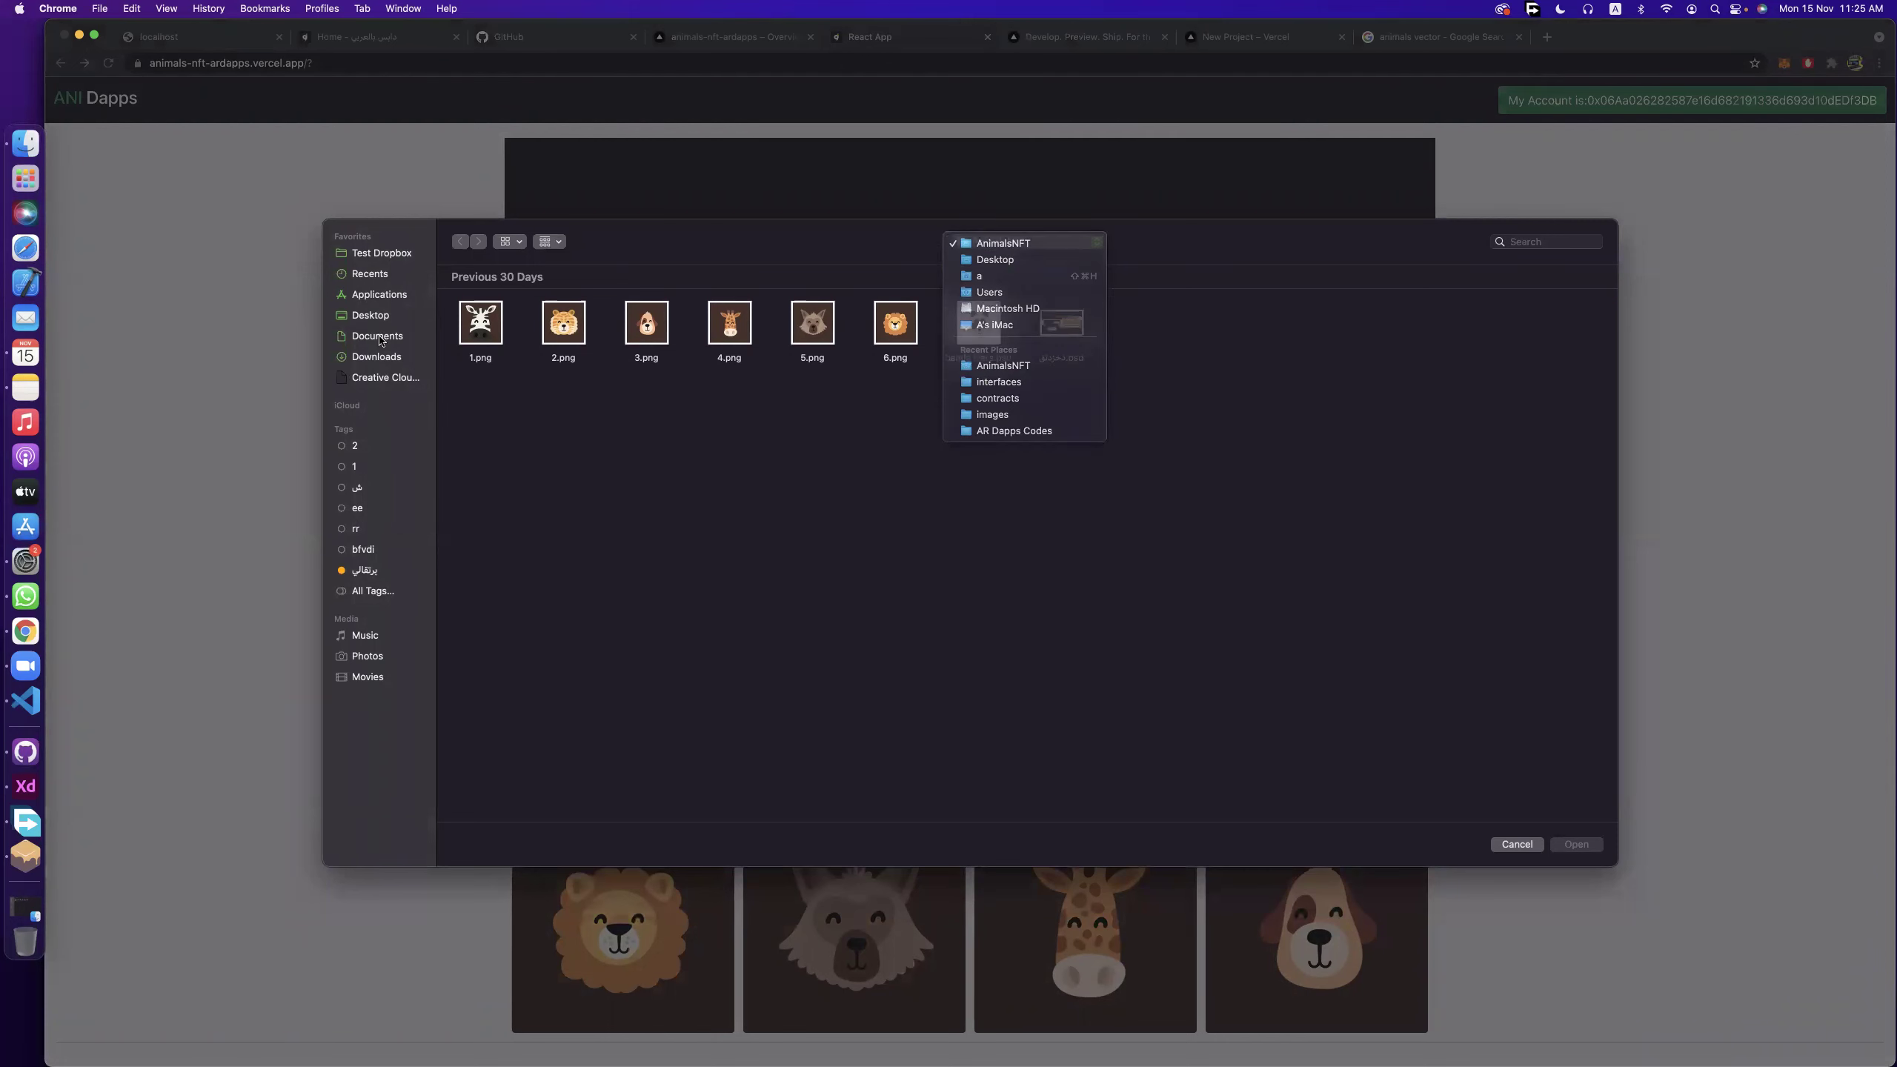
pyautogui.click(564, 333)
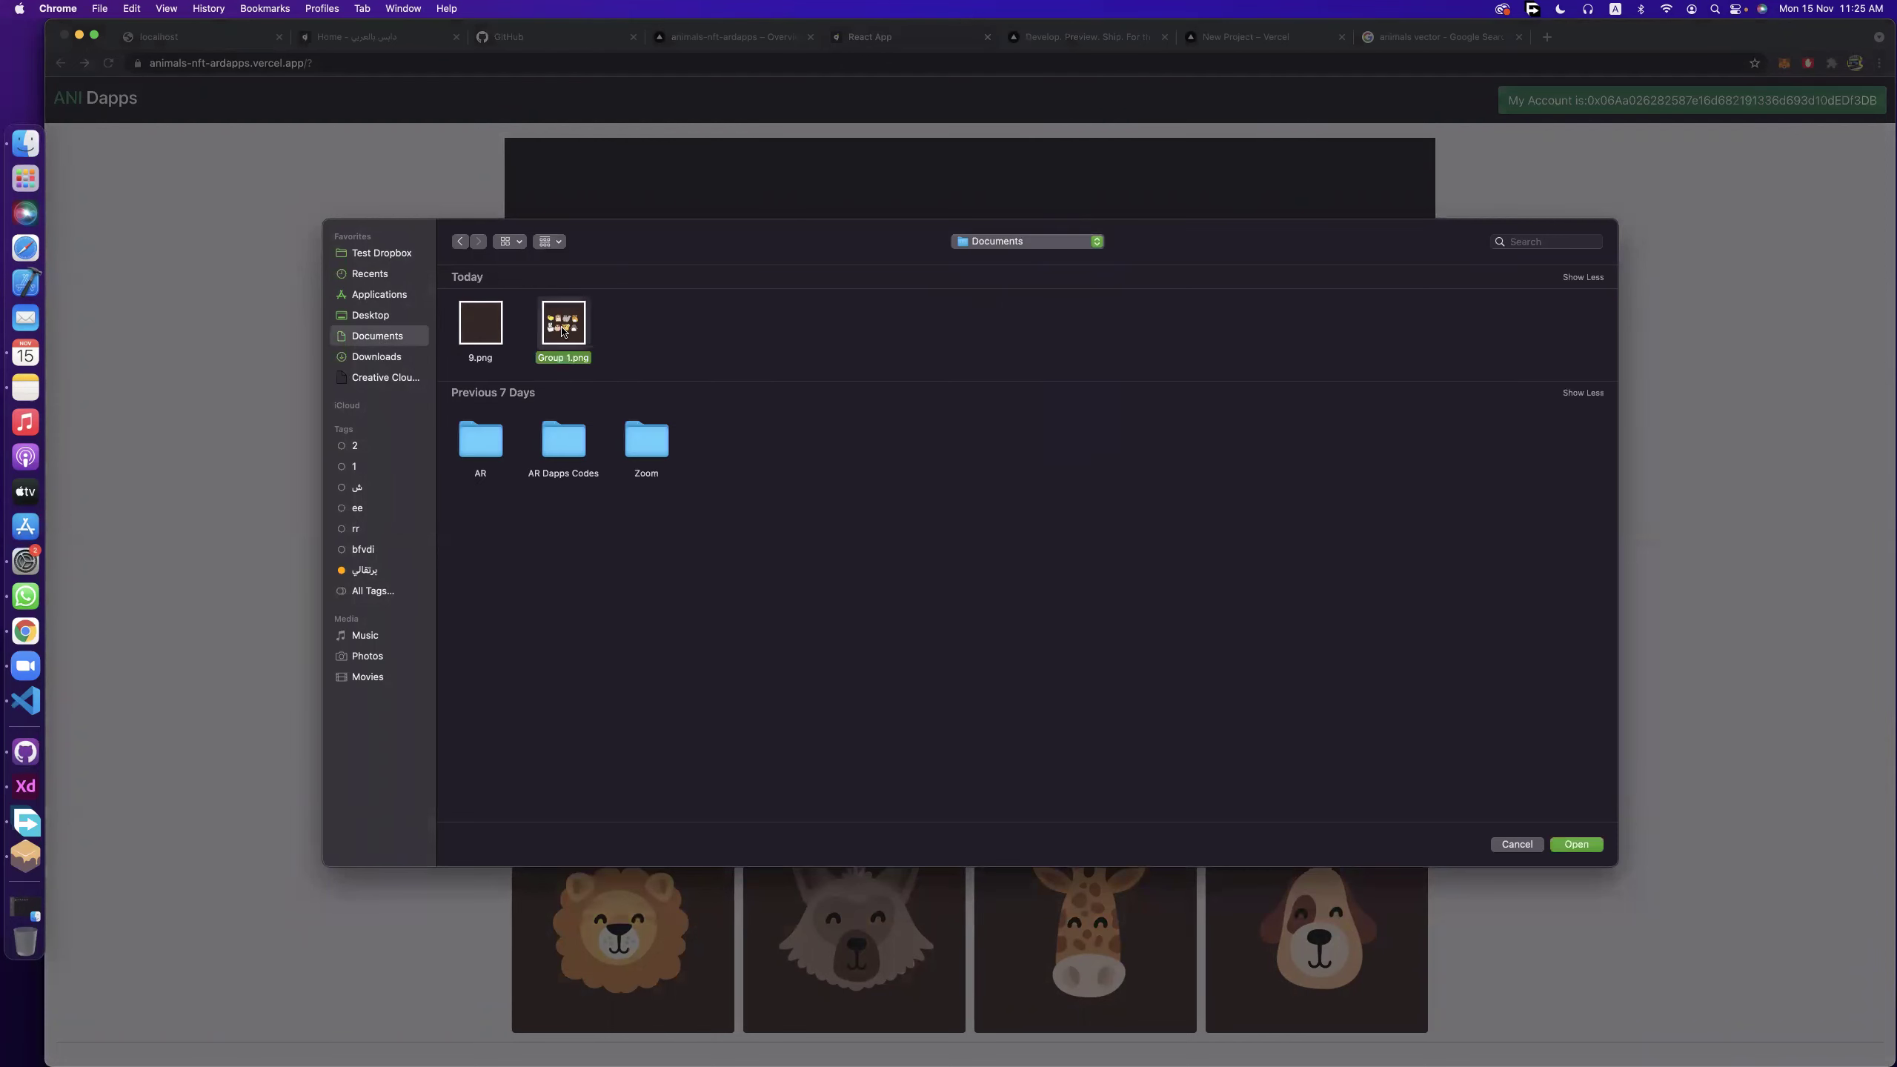
pyautogui.press('space')
pyautogui.press('space')
pyautogui.doubleClick(564, 333)
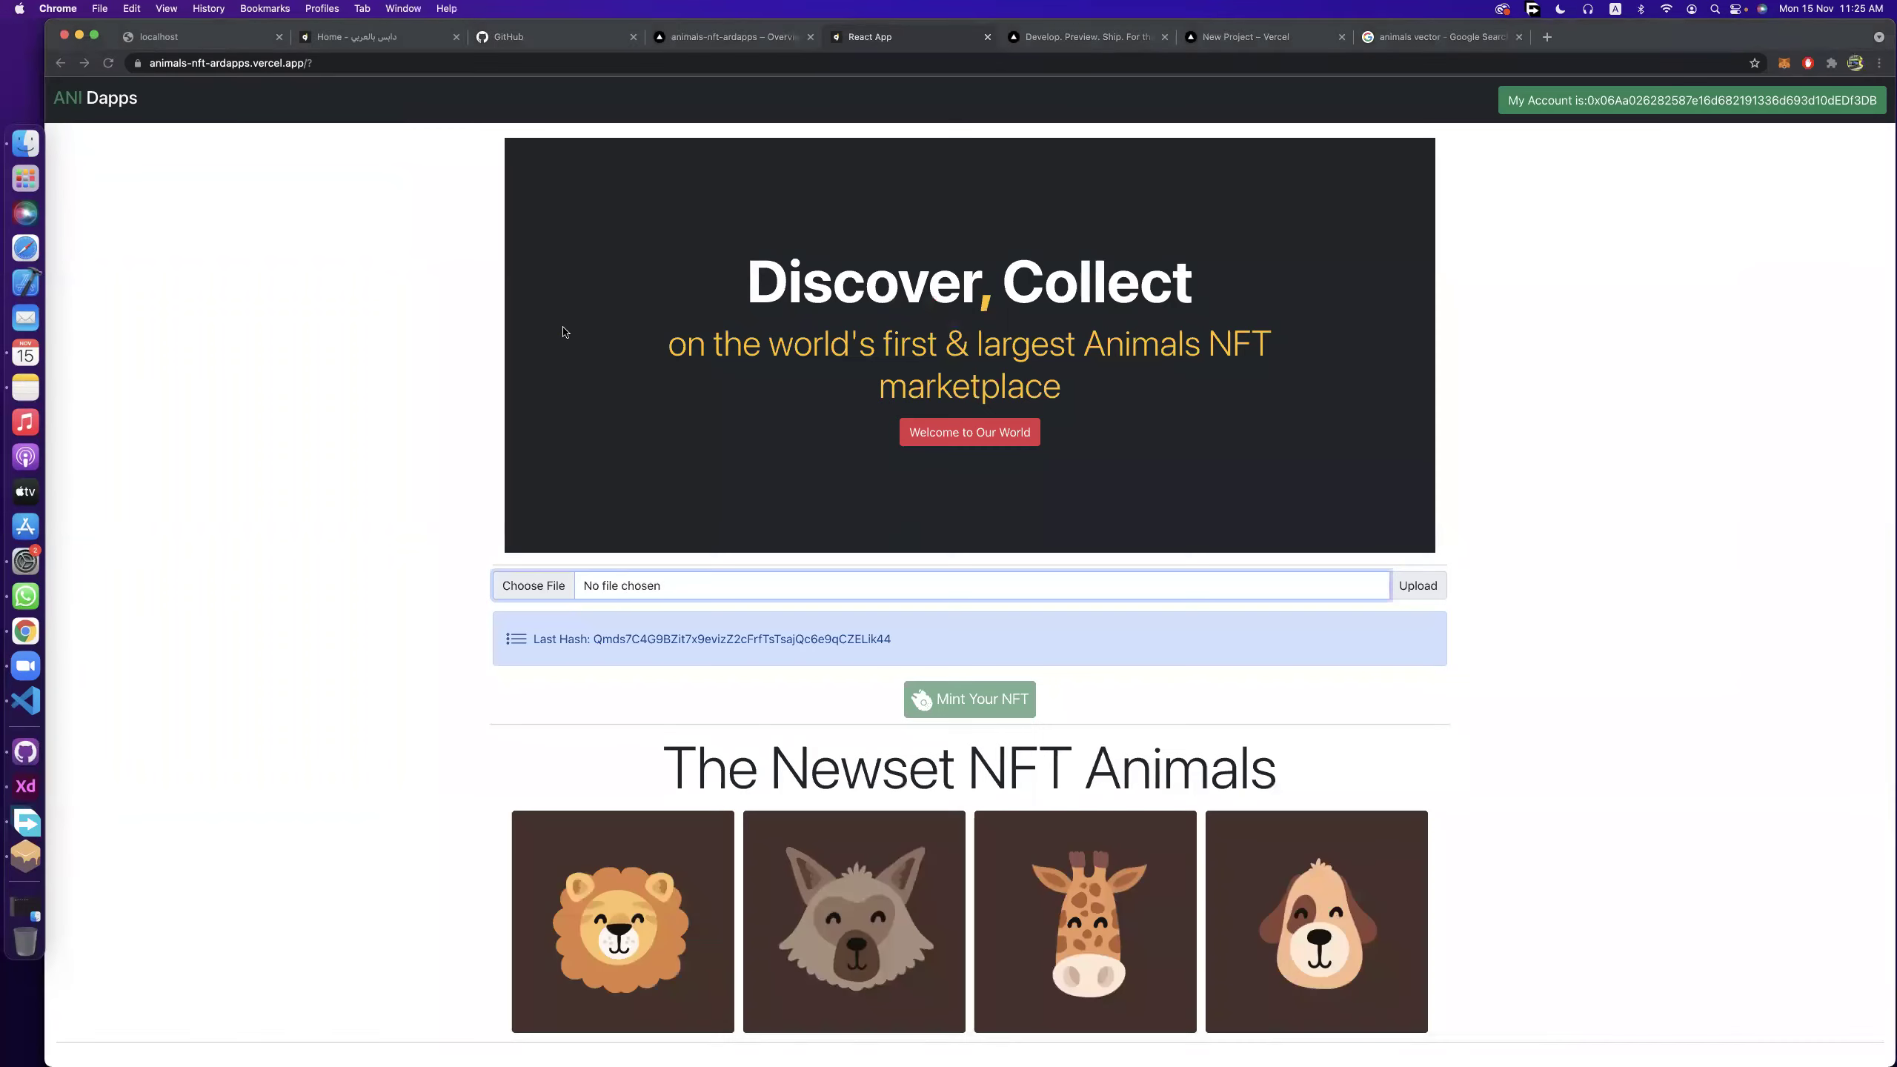
# Mint the NFT on the marketplace page and confirm the mint transaction in MetaMask on the Ropsten test network.
pyautogui.click(1005, 704)
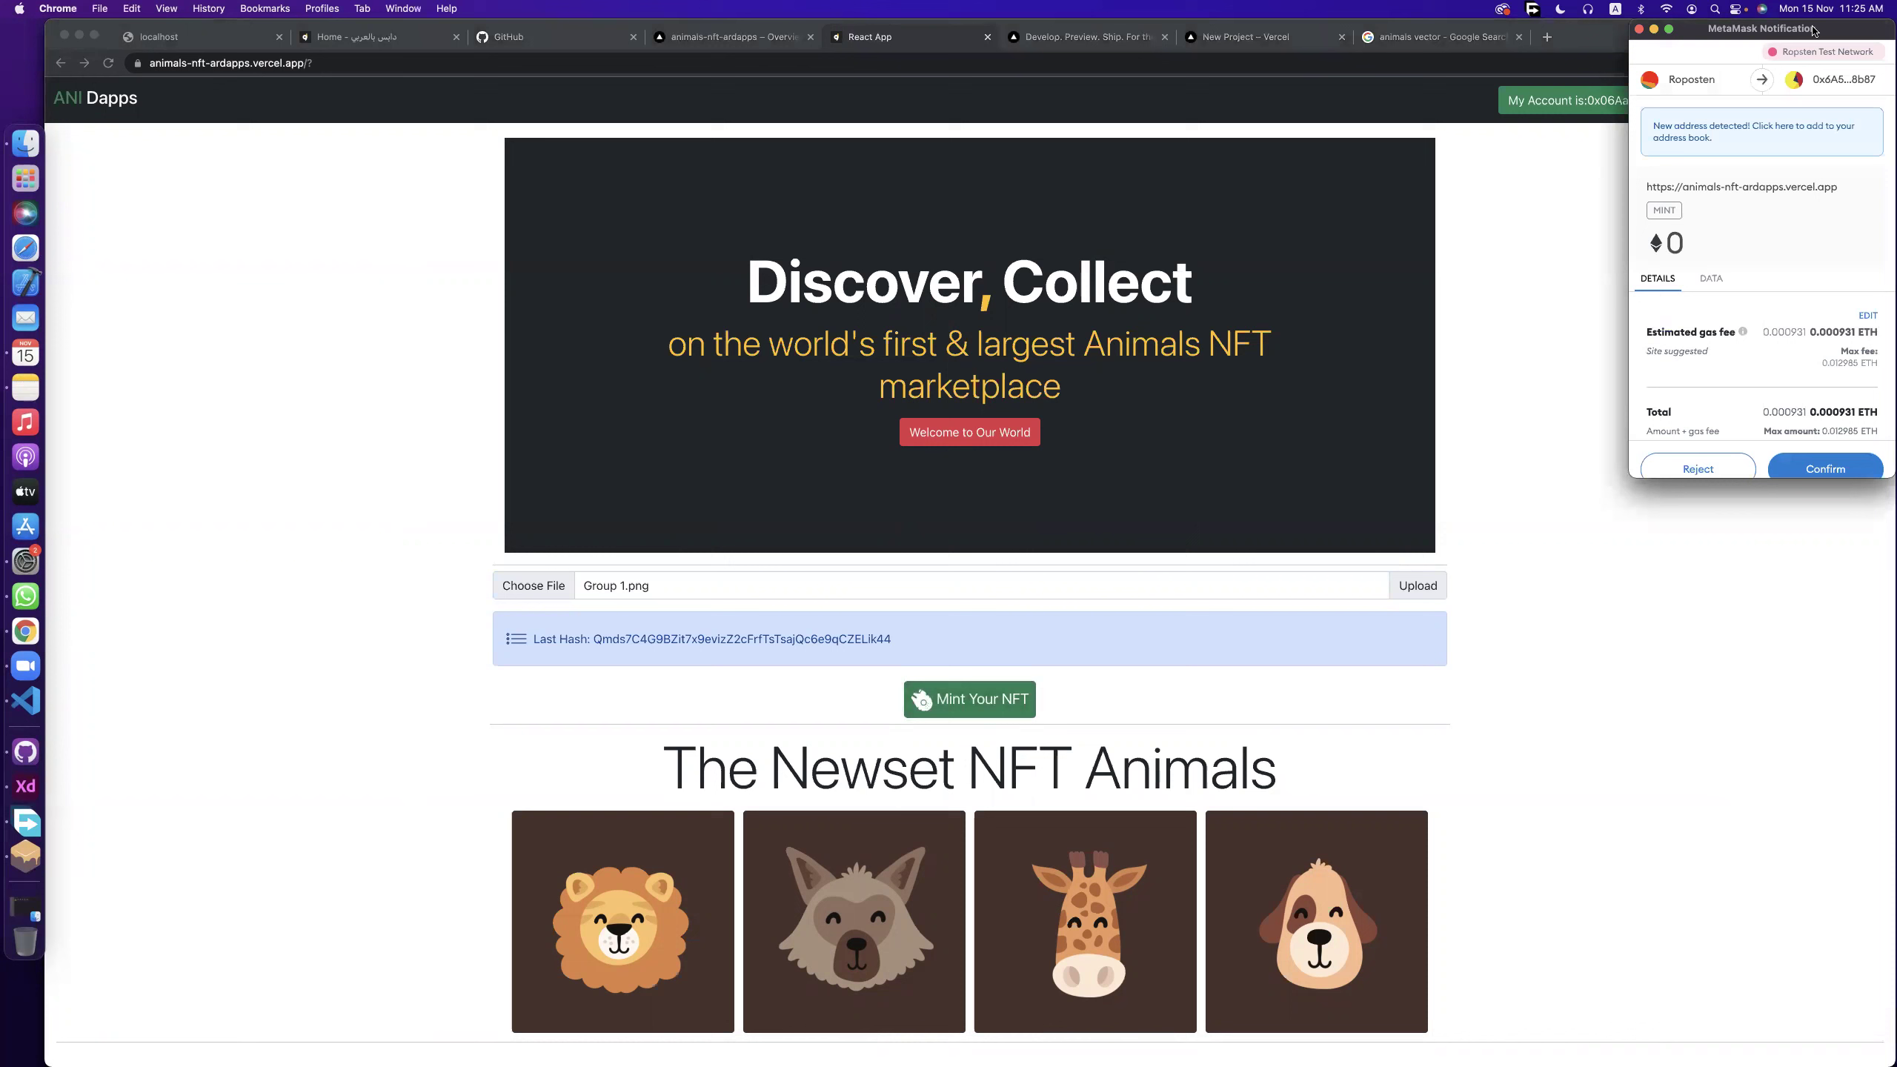
pyautogui.click(1485, 549)
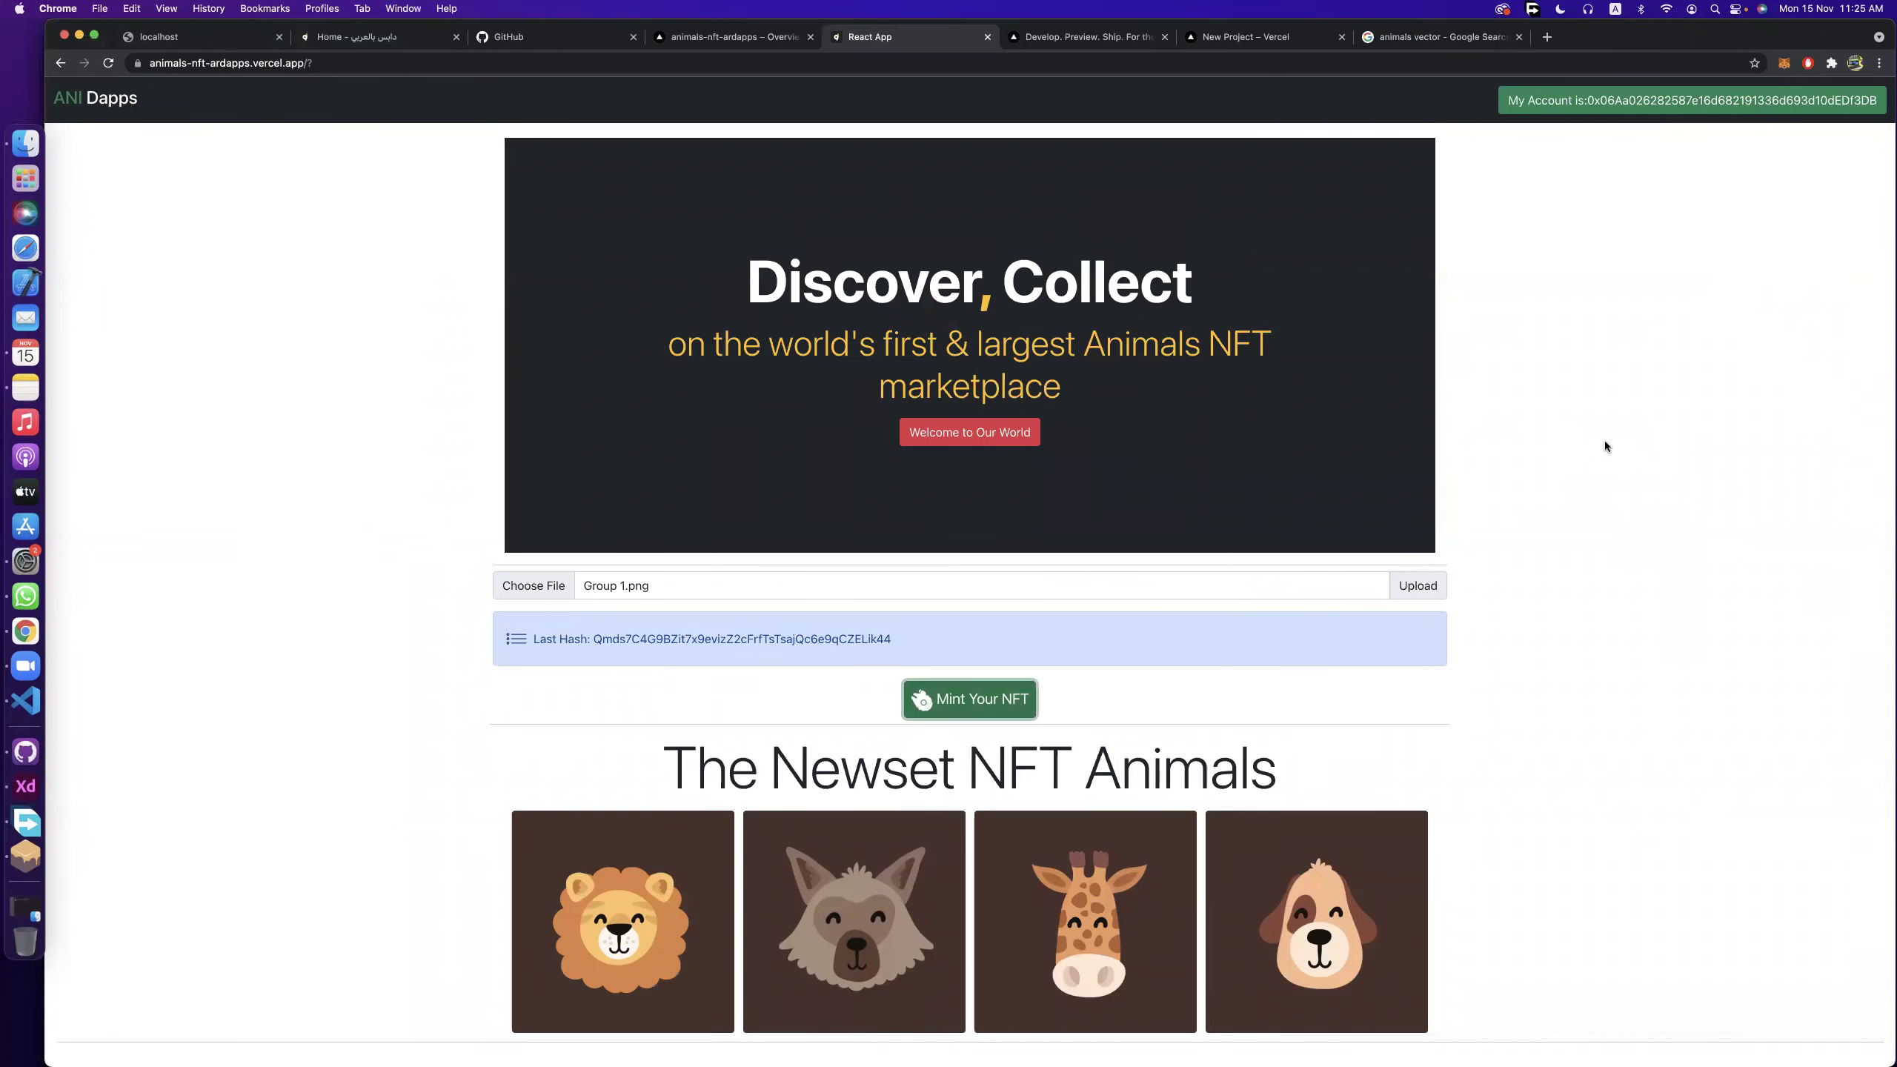
# Check the newest NFT animals and the NFT count on the page, and open the MetaMask wallet.
pyautogui.scroll(-5, 1604, 440)
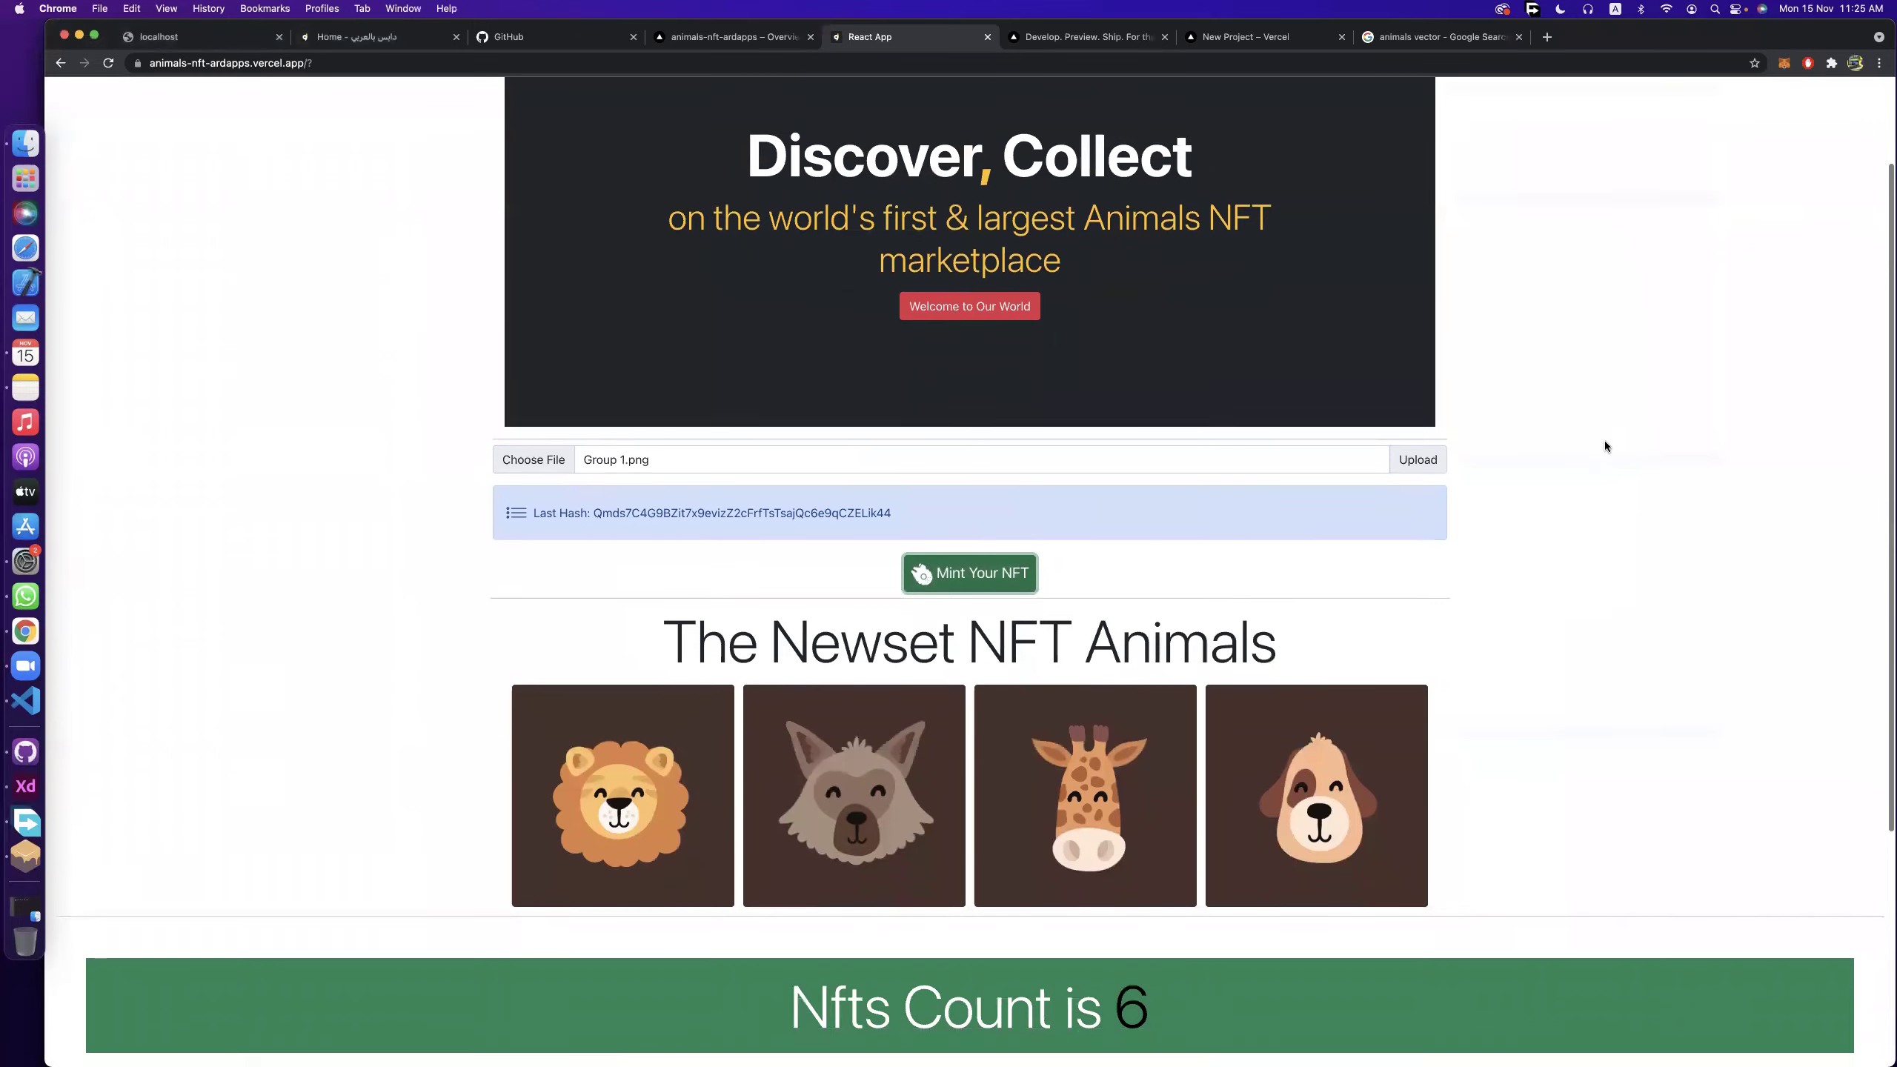
pyautogui.scroll(-1, 1604, 446)
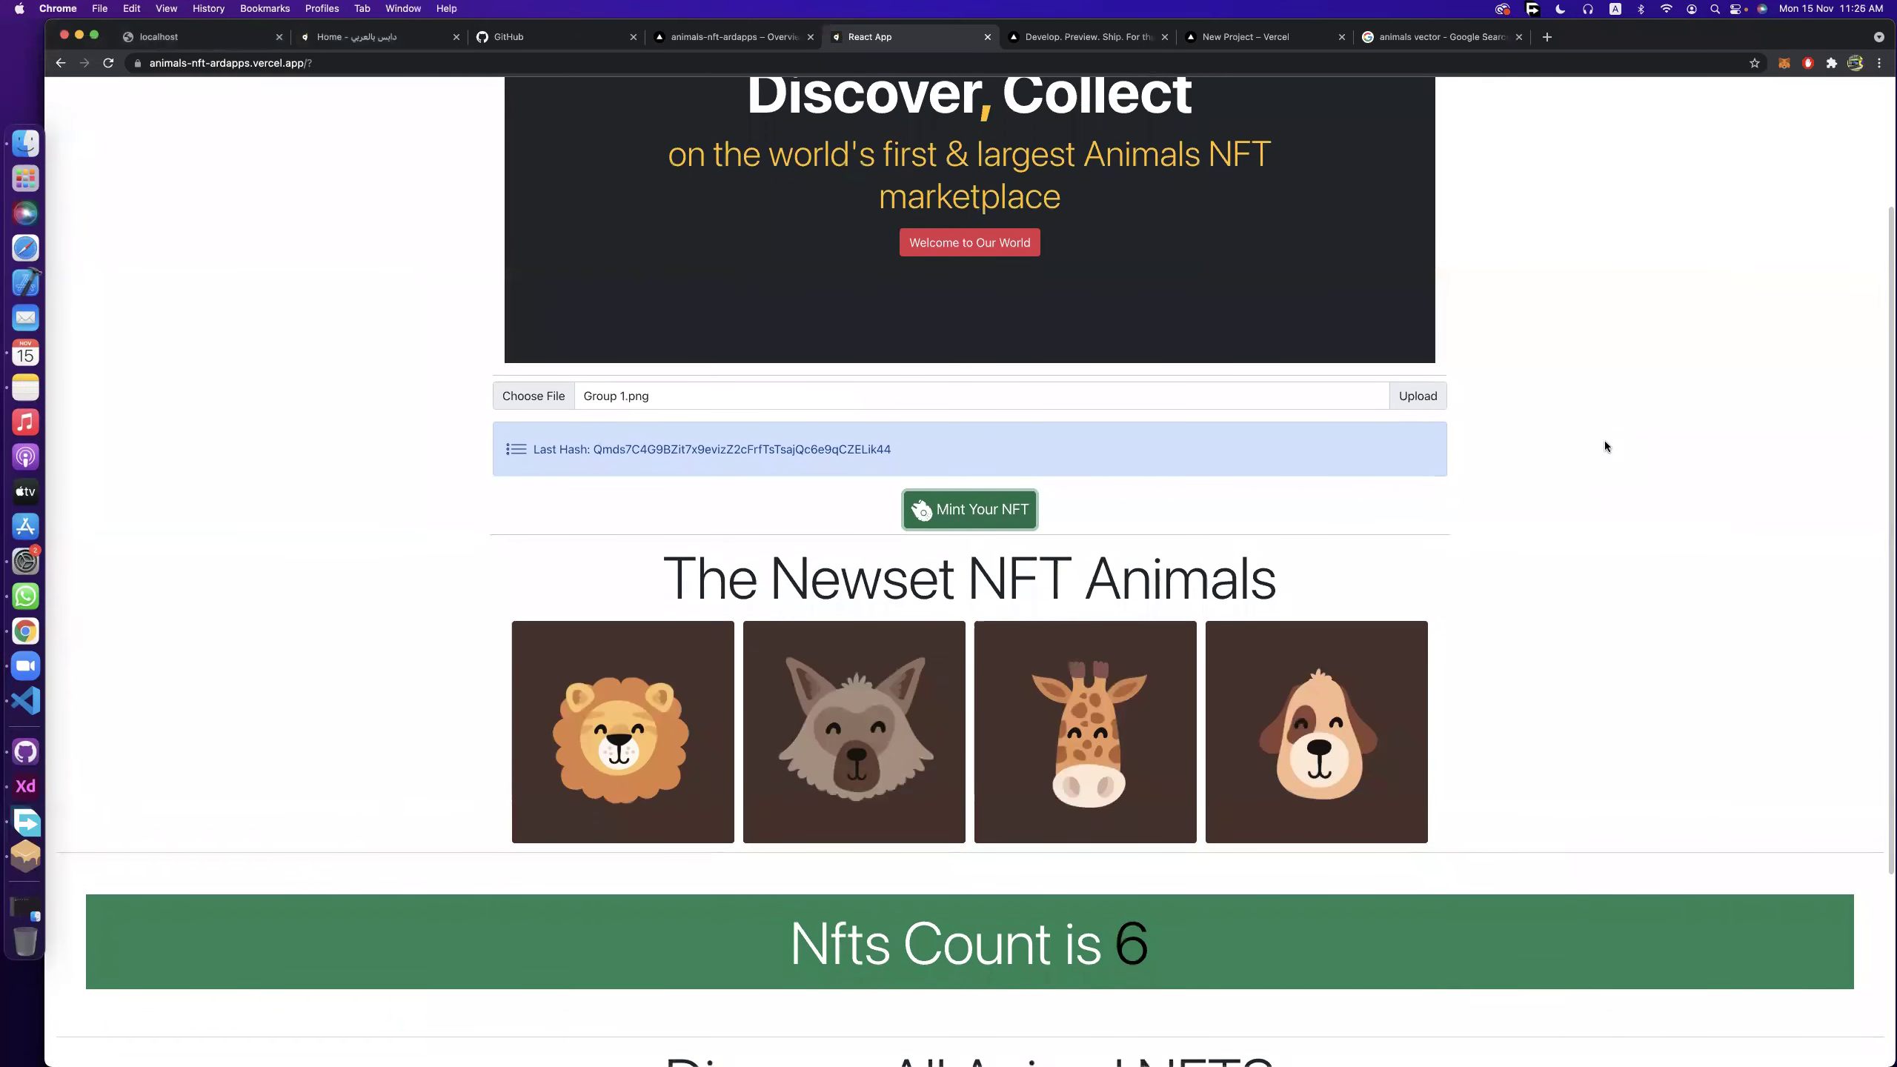
pyautogui.click(1784, 65)
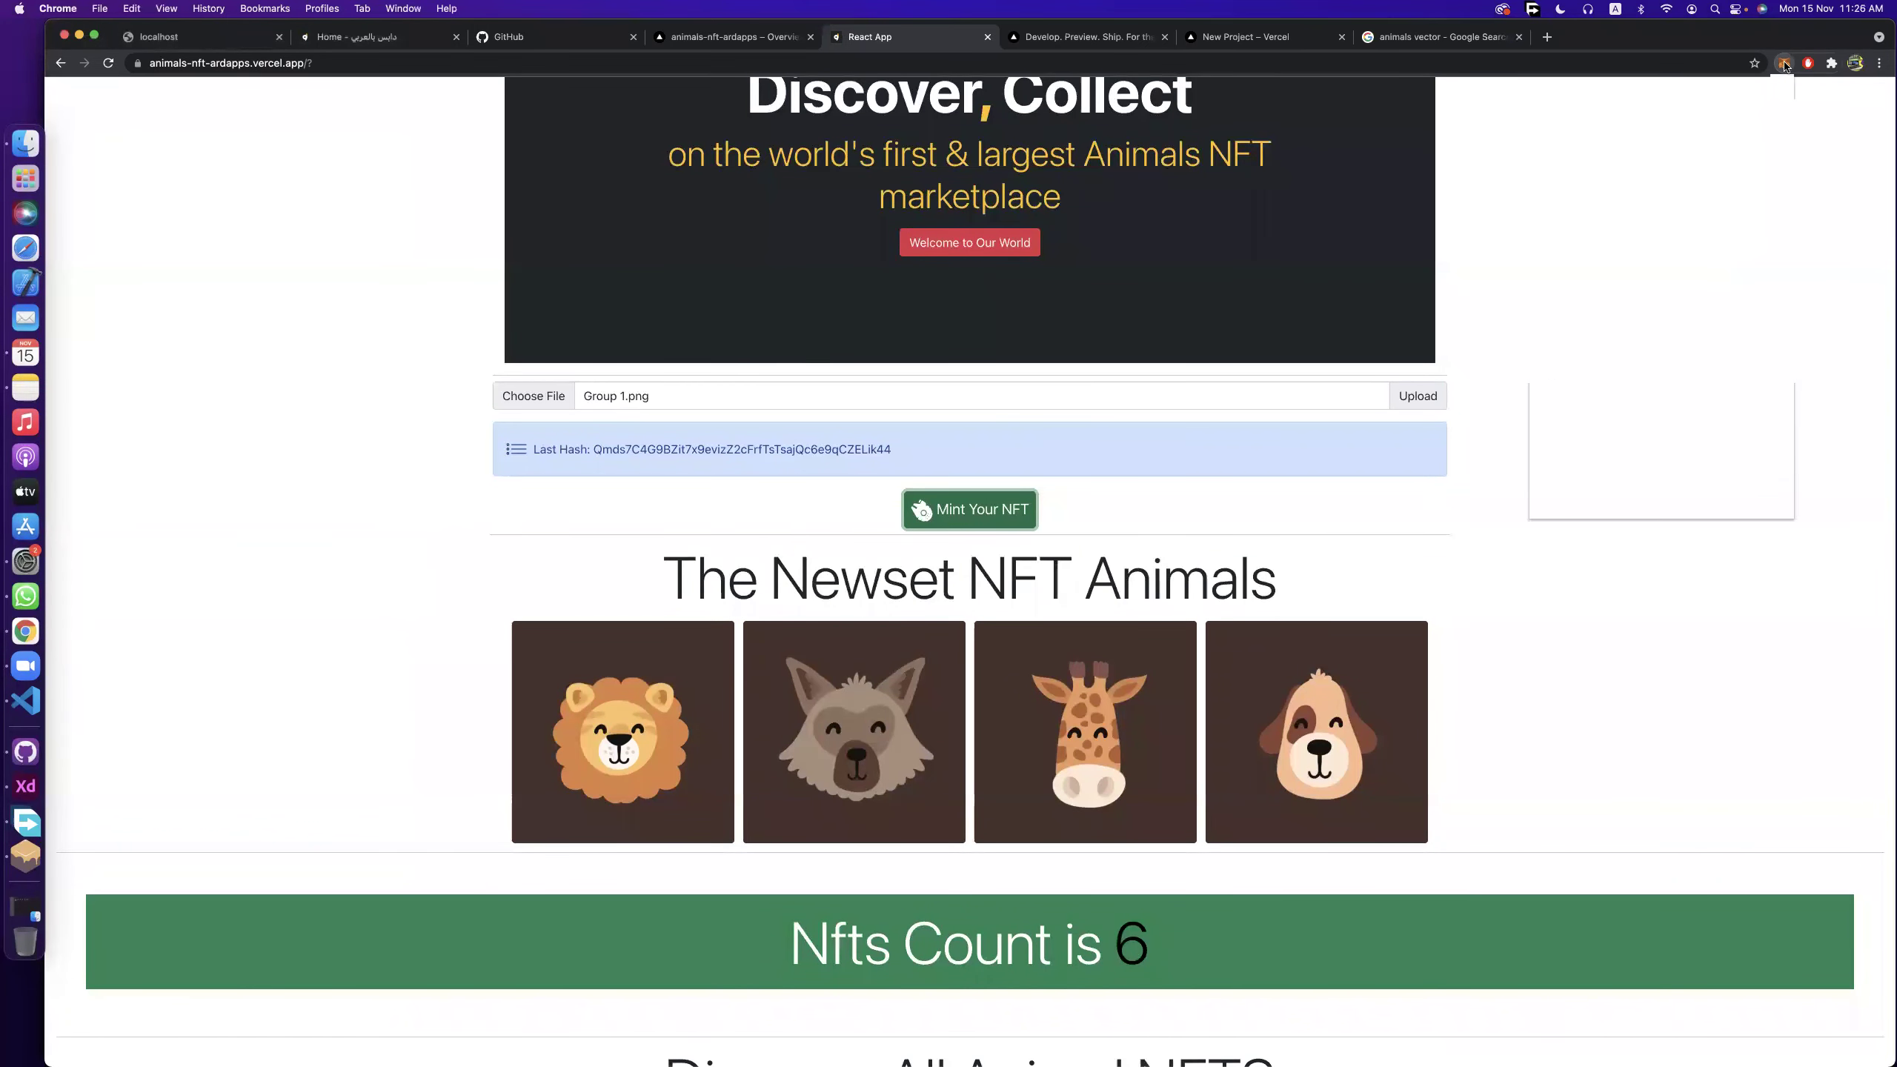